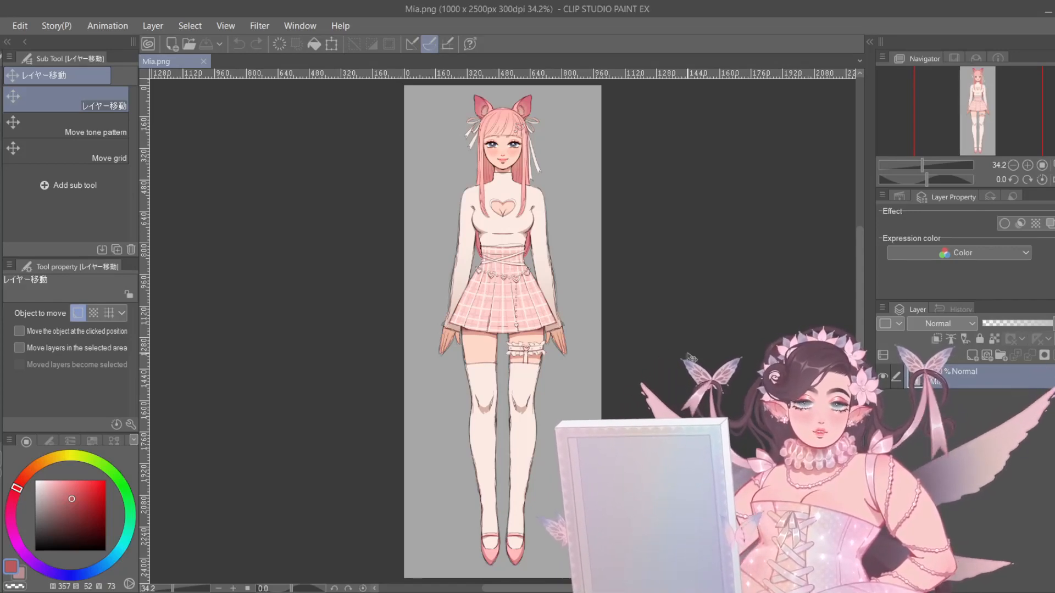
- Examine the flattened full-body character illustration, including the face, hair, ears, ribbons, top and skirt
scroll(520, 117, up, 5)
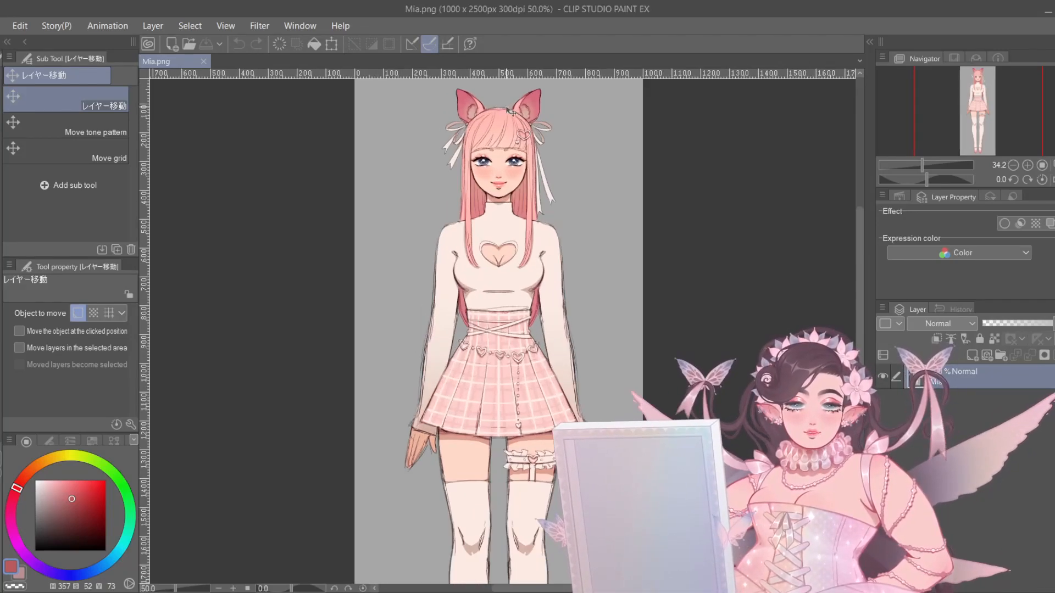
scroll(456, 126, up, 3)
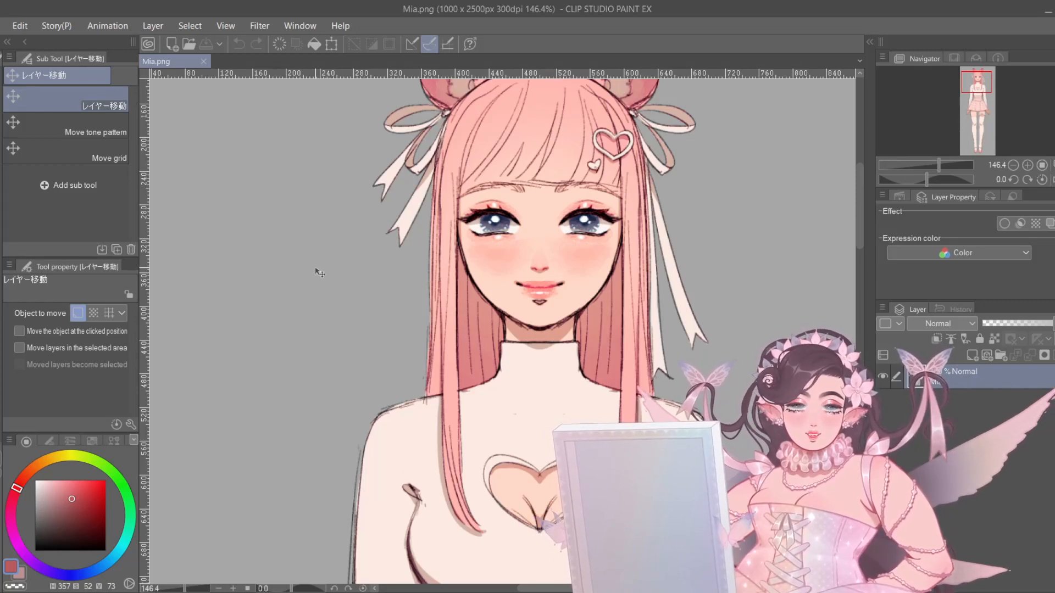
scroll(310, 277, down, 3)
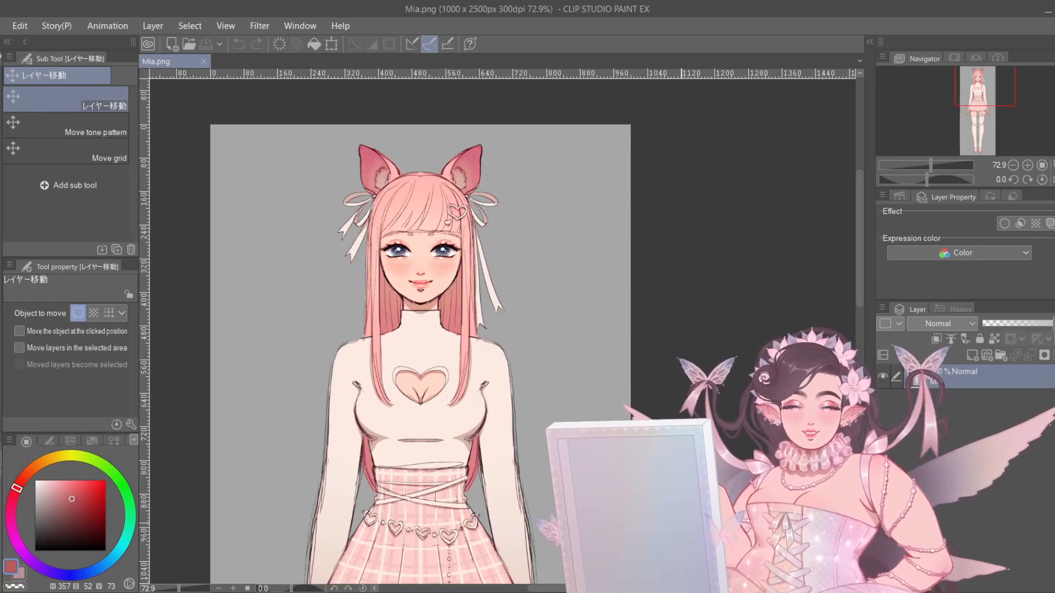
drag(686, 588, 673, 589)
scroll(861, 258, down, 1)
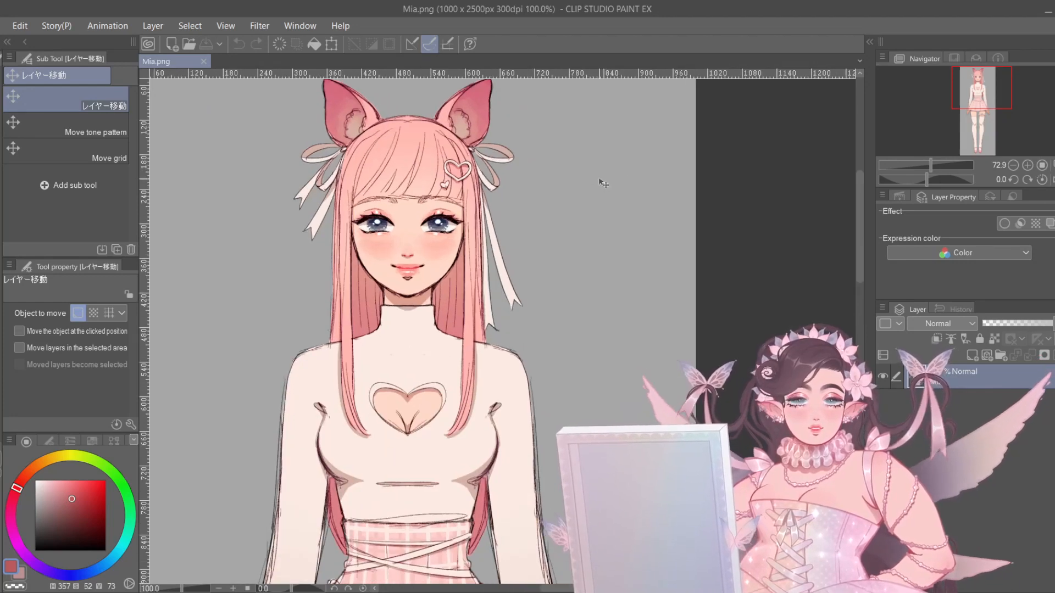
scroll(577, 172, up, 2)
drag(591, 588, 575, 588)
scroll(715, 266, down, 1)
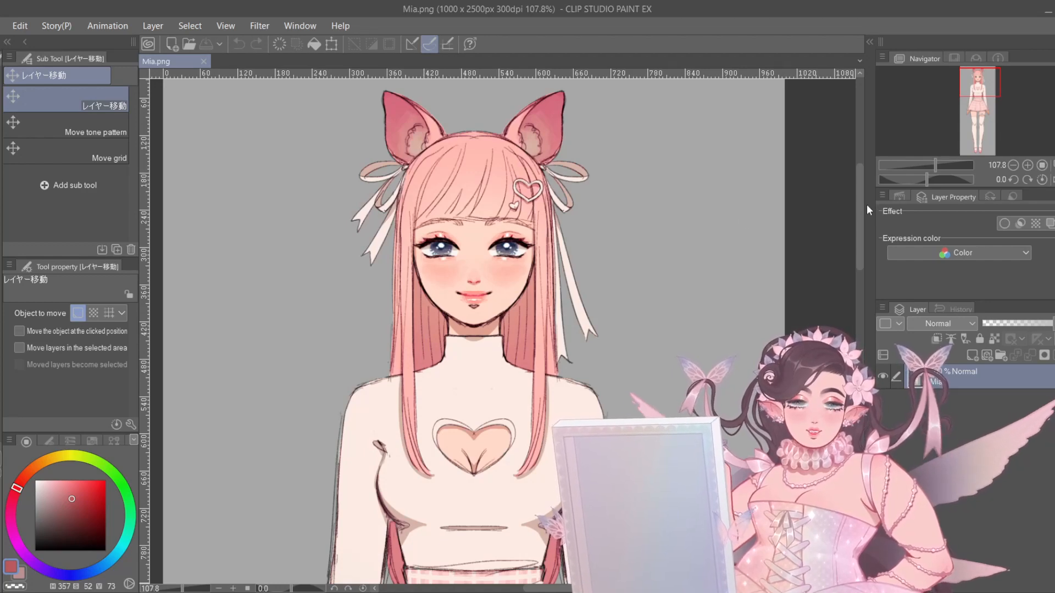
mouse_move(858, 211)
mouse_down()
mouse_move(859, 237)
mouse_move(859, 194)
mouse_up()
scroll(683, 212, down, 2)
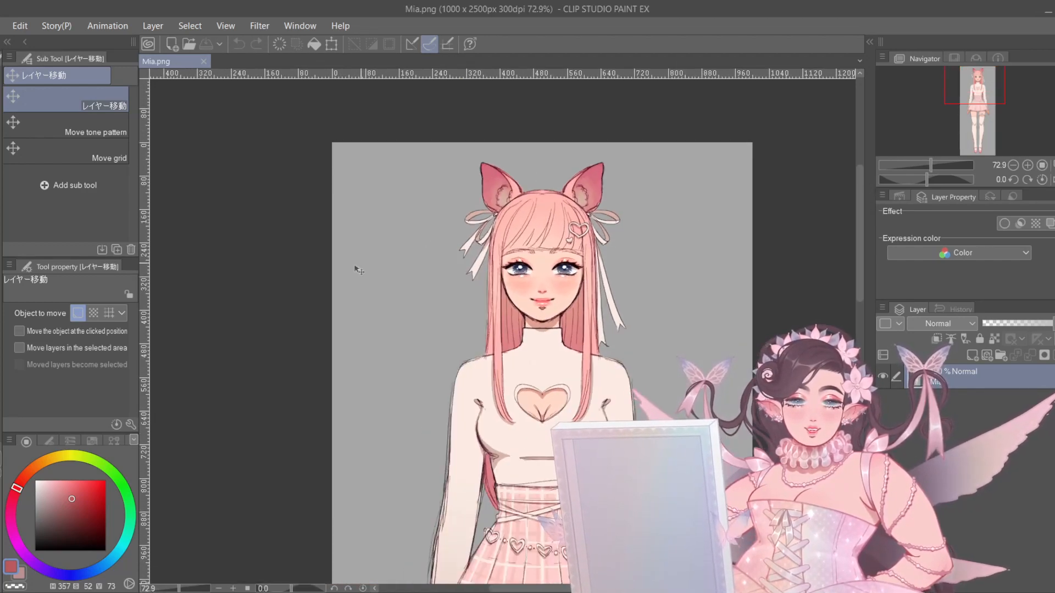
scroll(685, 251, down, 1)
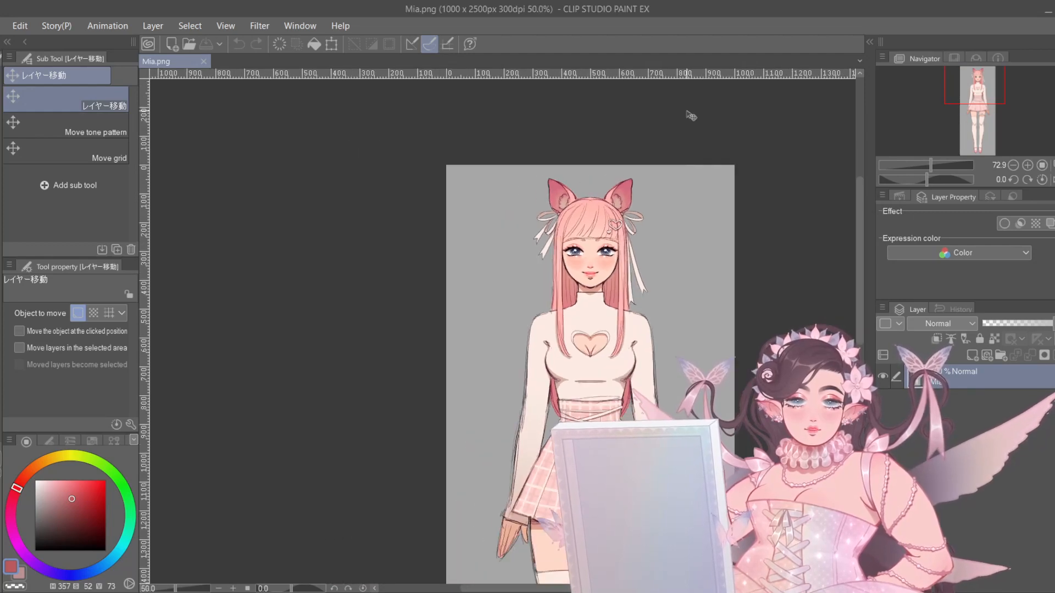
drag(857, 223, 856, 263)
scroll(705, 231, down, 3)
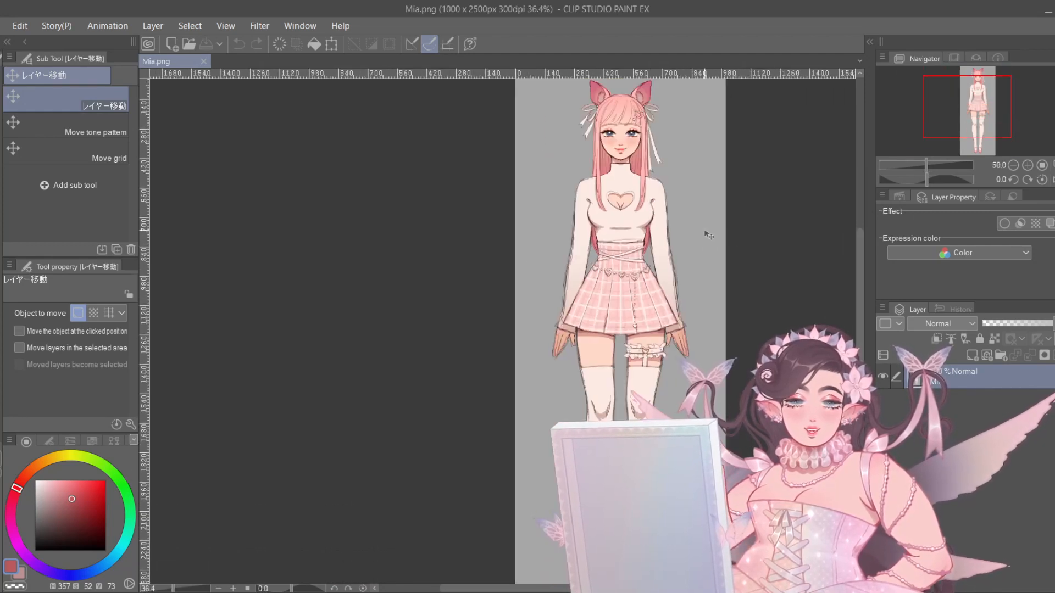
drag(737, 254, 680, 276)
scroll(631, 155, up, 2)
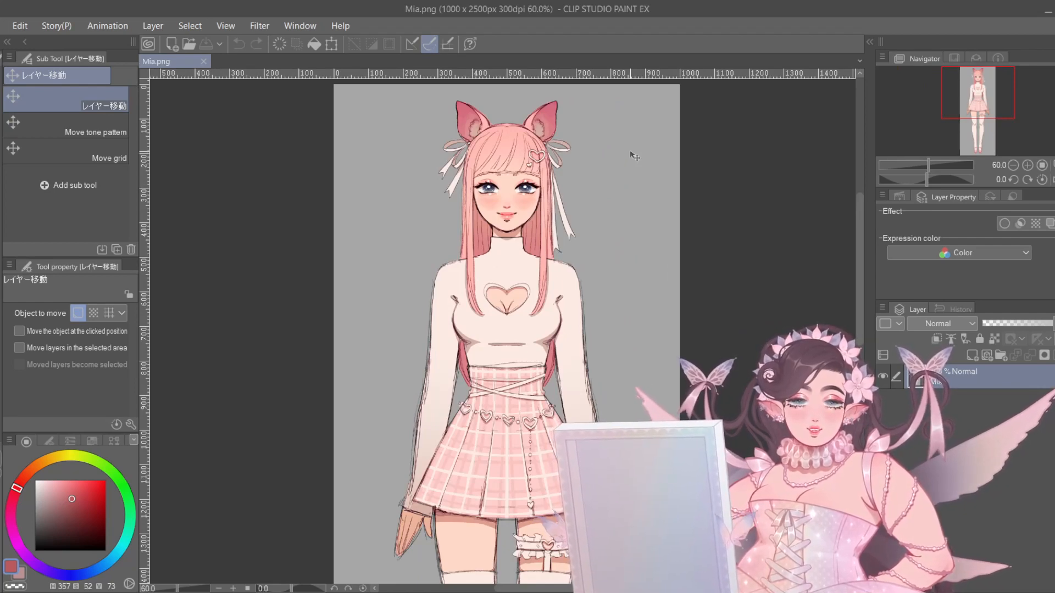
scroll(553, 139, up, 4)
scroll(534, 181, up, 1)
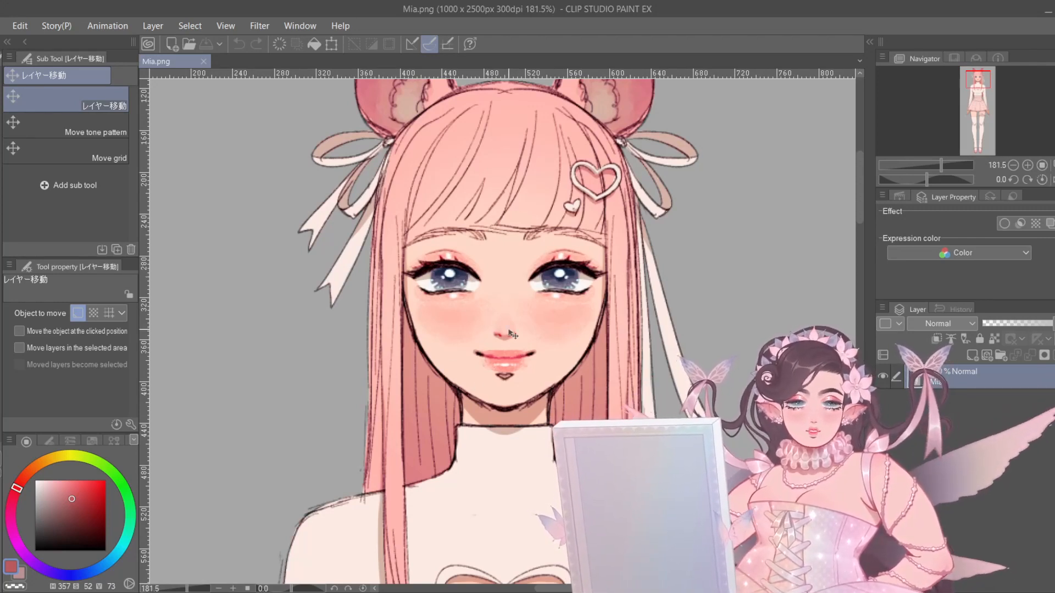
scroll(472, 220, down, 2)
scroll(472, 220, down, 3)
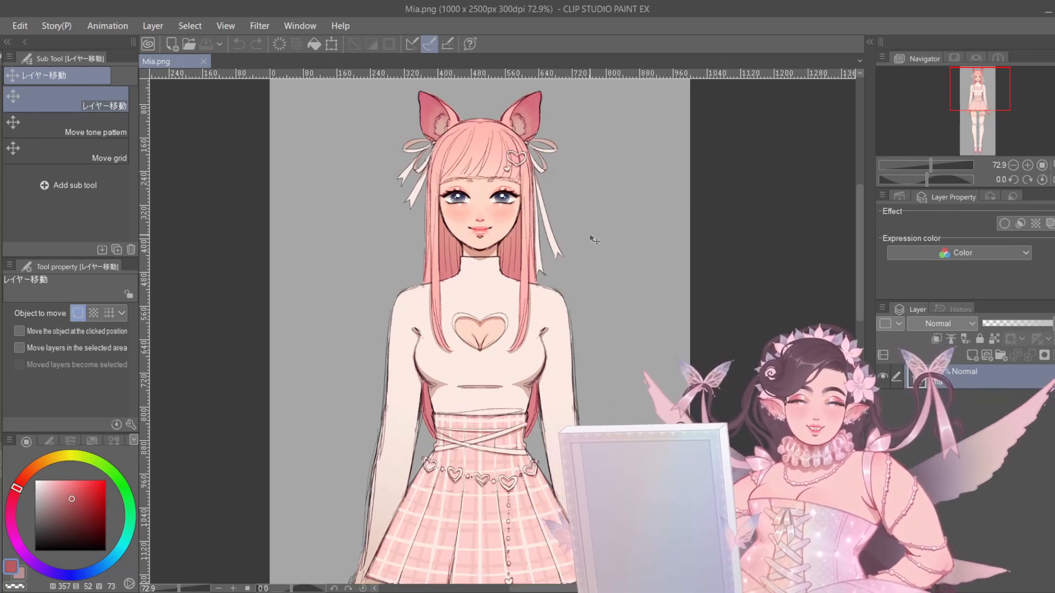
scroll(626, 231, down, 1)
drag(648, 222, 647, 220)
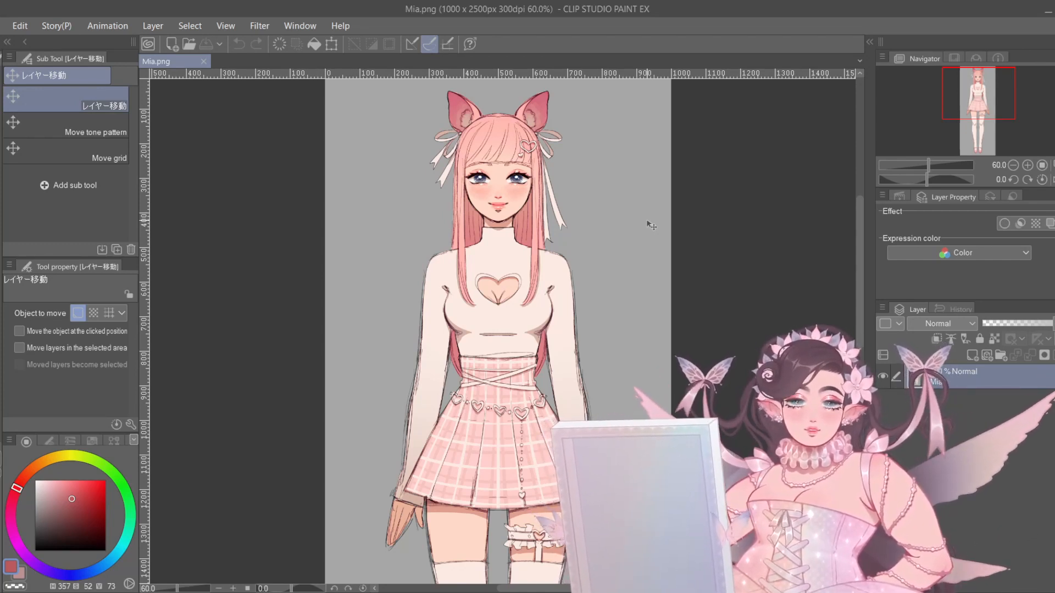
scroll(590, 175, up, 4)
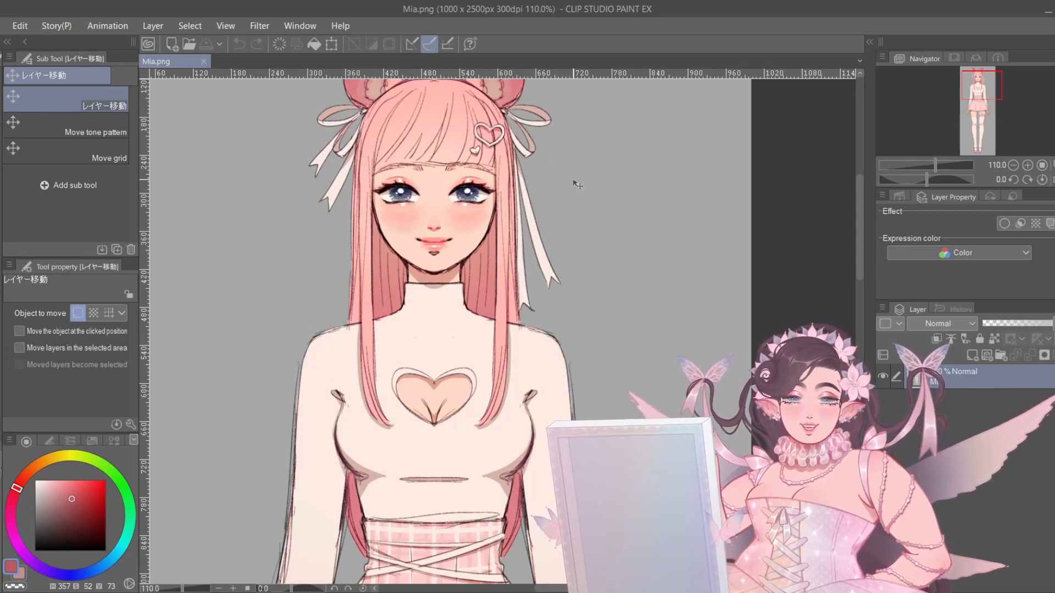
scroll(608, 155, down, 2)
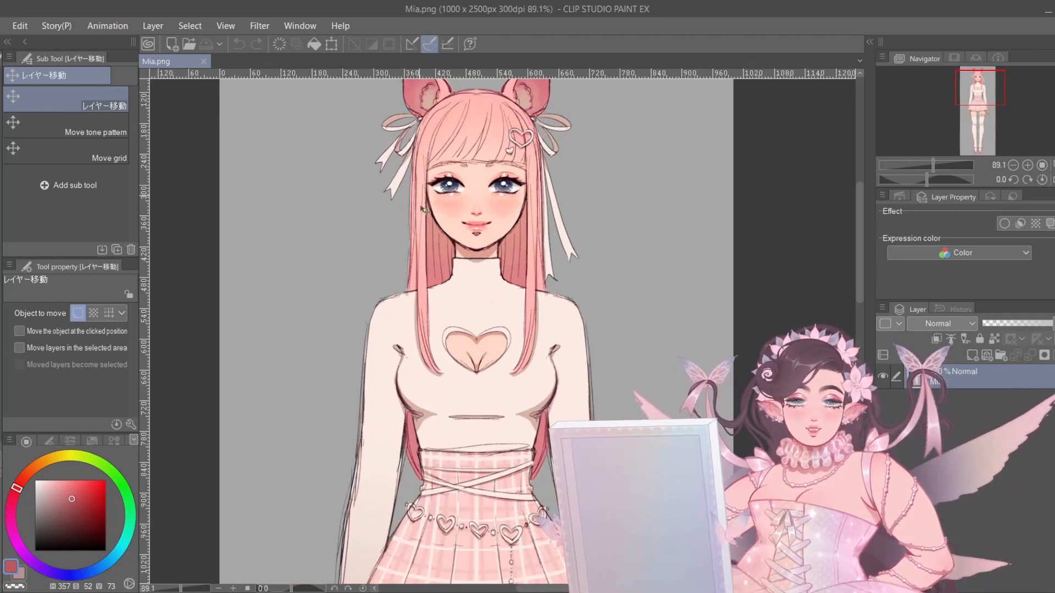
scroll(462, 188, up, 2)
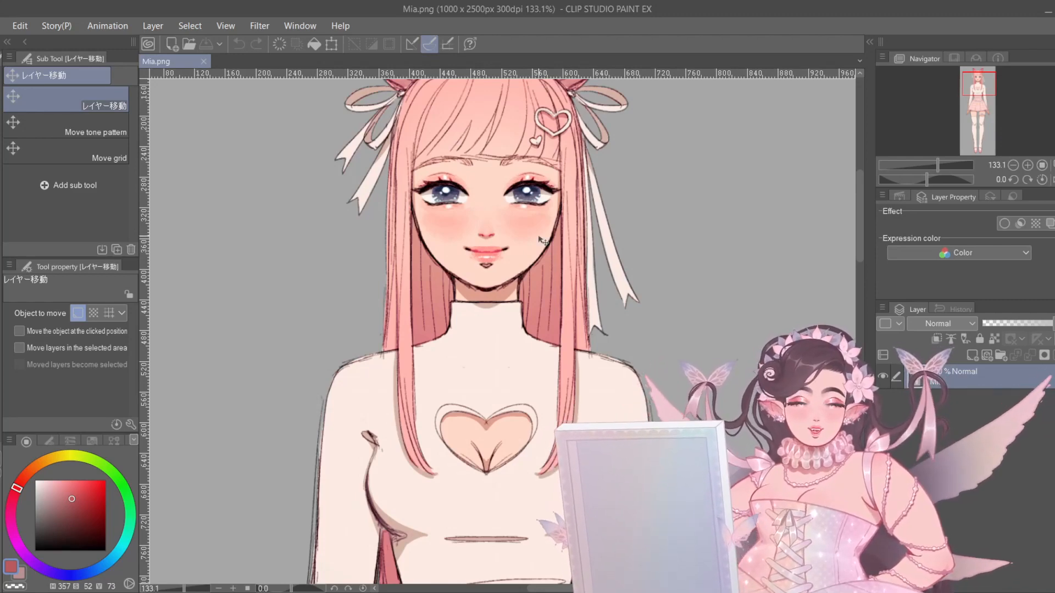
scroll(542, 241, down, 2)
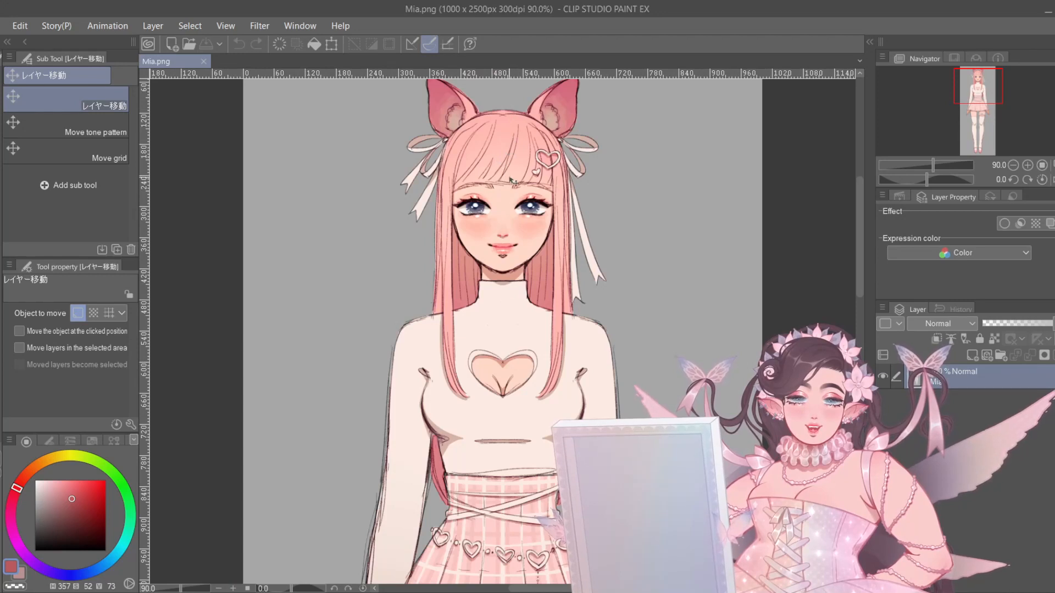
key(t)
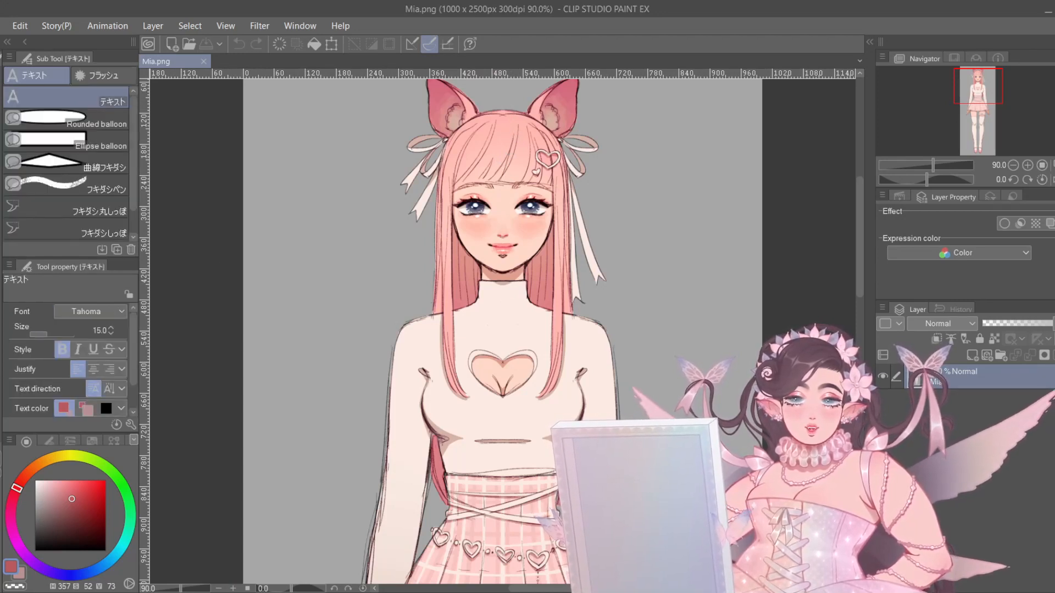
key(u)
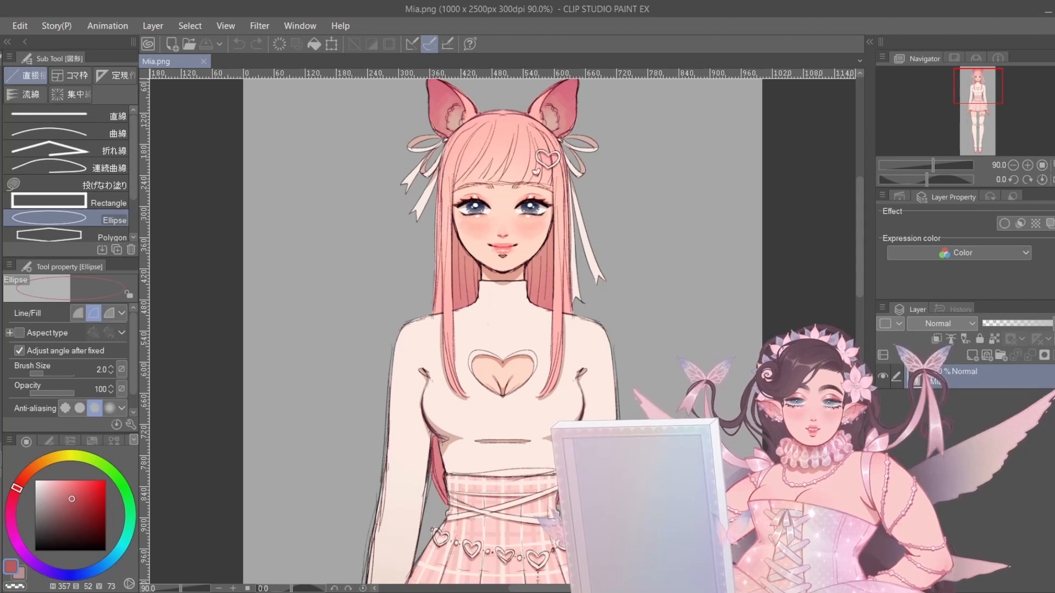
key(g)
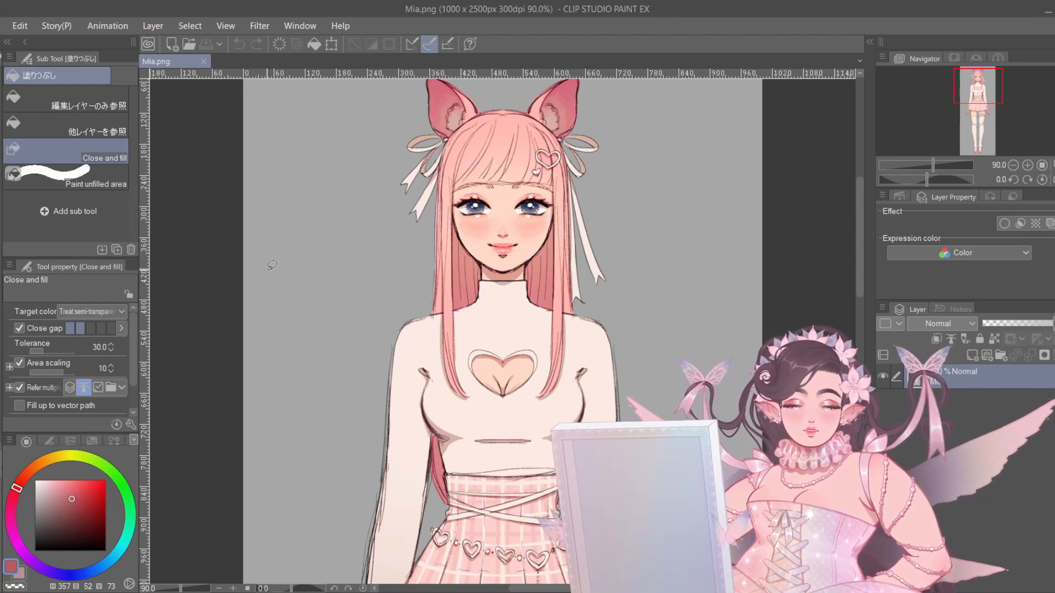
- Lasso the character's nose and copy it onto a new layer
key(m)
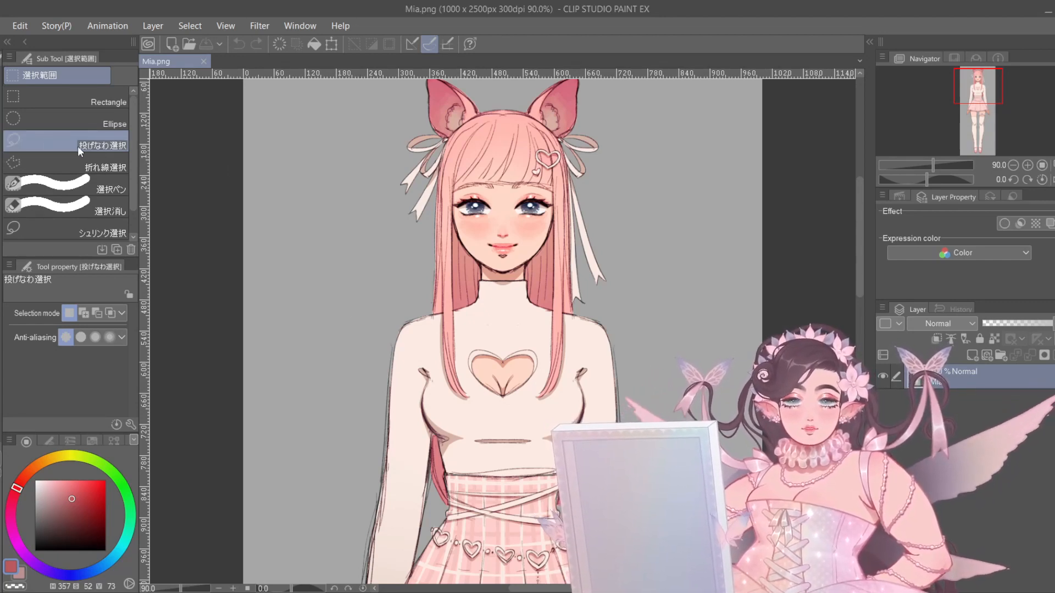
scroll(511, 209, up, 6)
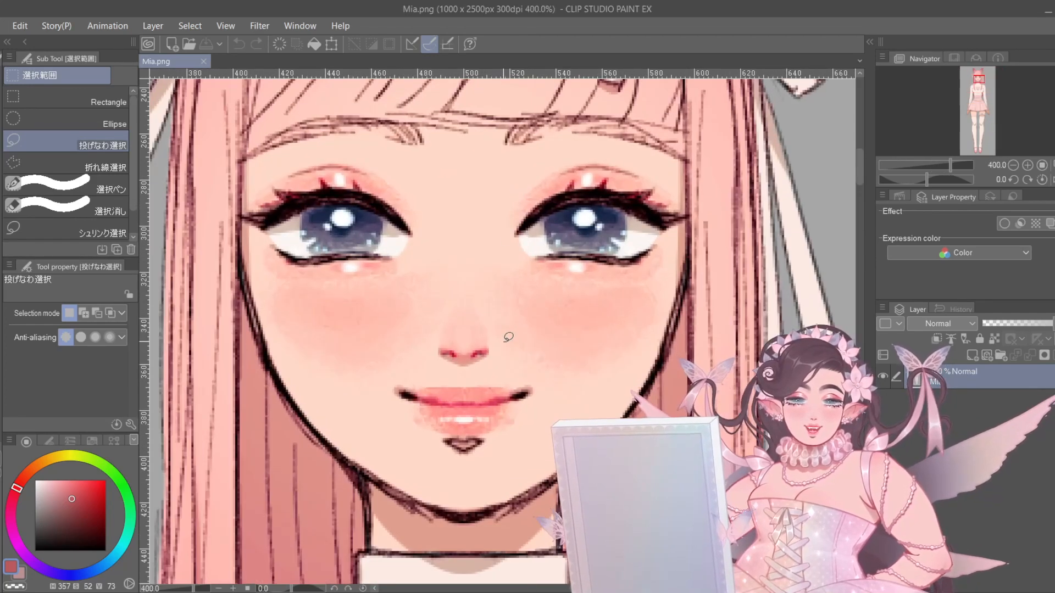
mouse_move(487, 347)
mouse_down()
mouse_move(467, 365)
mouse_move(440, 358)
mouse_move(446, 306)
mouse_move(467, 297)
mouse_move(492, 338)
mouse_up()
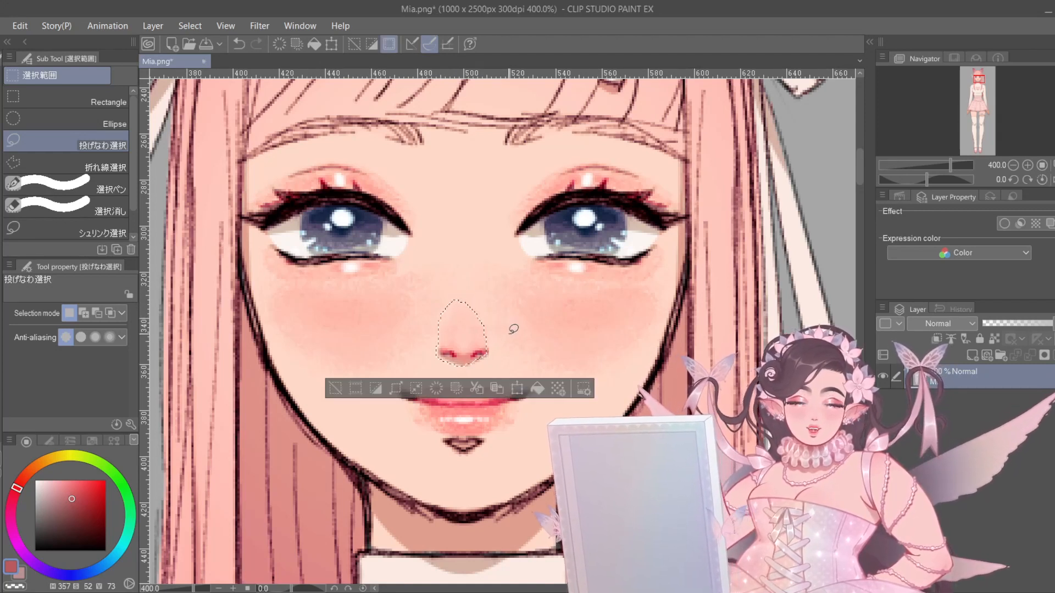
key(ctrl+c)
key(ctrl+v)
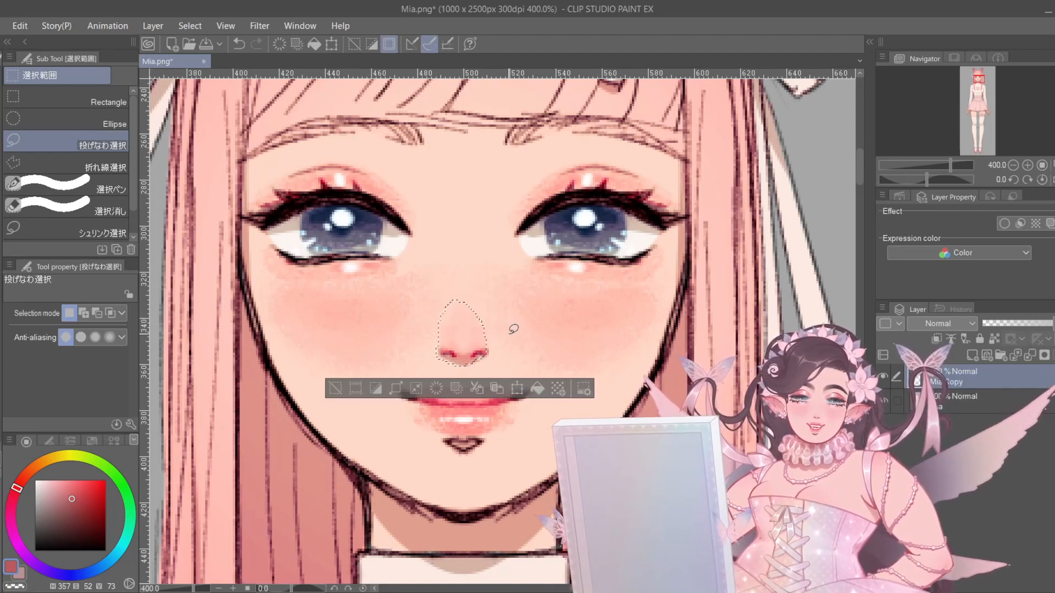
- Clear the selection and inspect the nose copy in isolation by hiding the Mia layer, showing the full face again when done
click(882, 401)
key(ctrl+d)
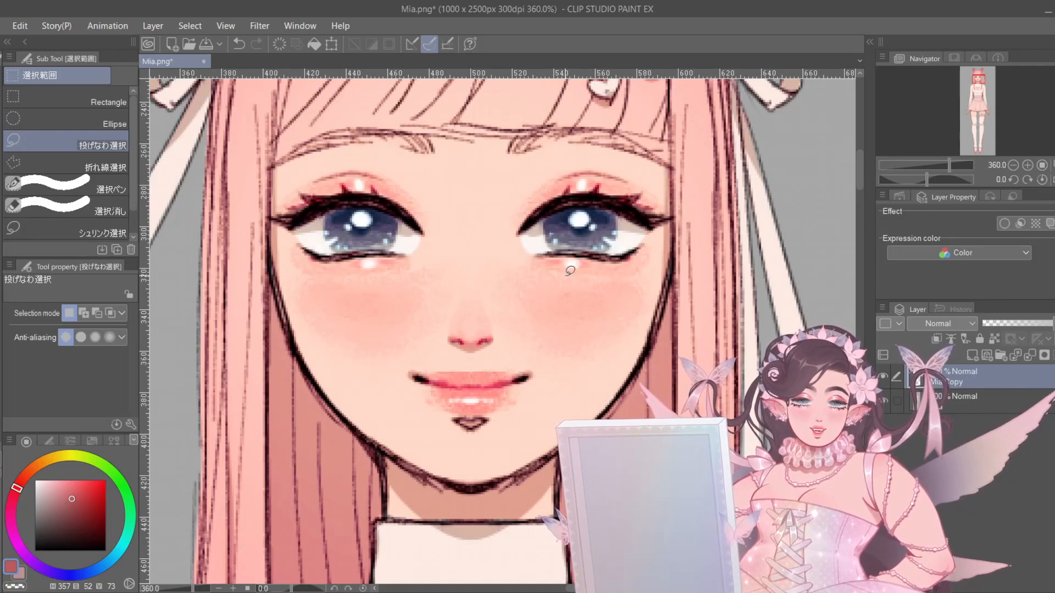
drag(570, 309, 580, 275)
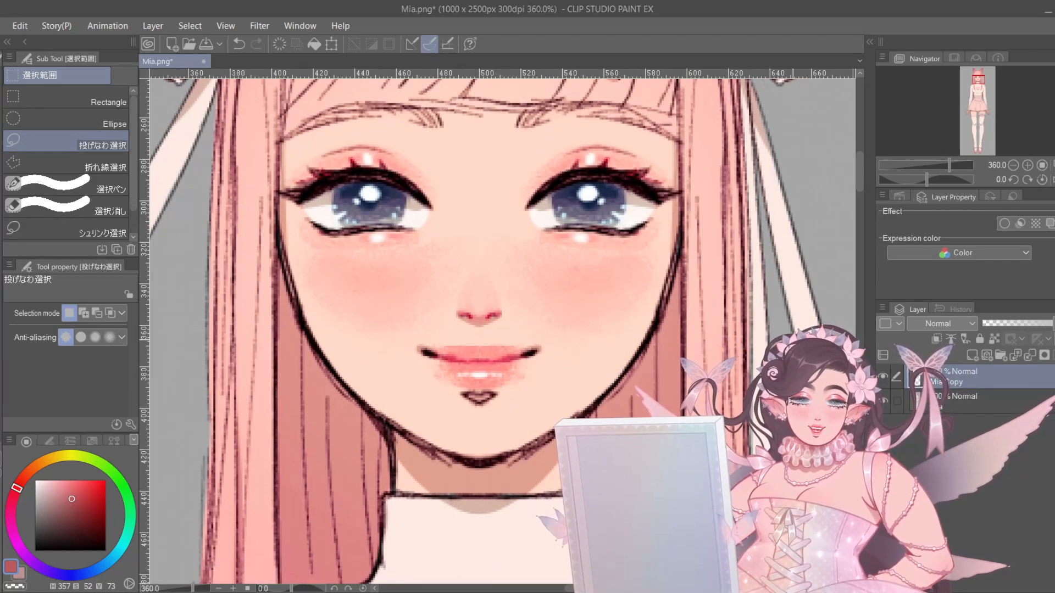
click(884, 400)
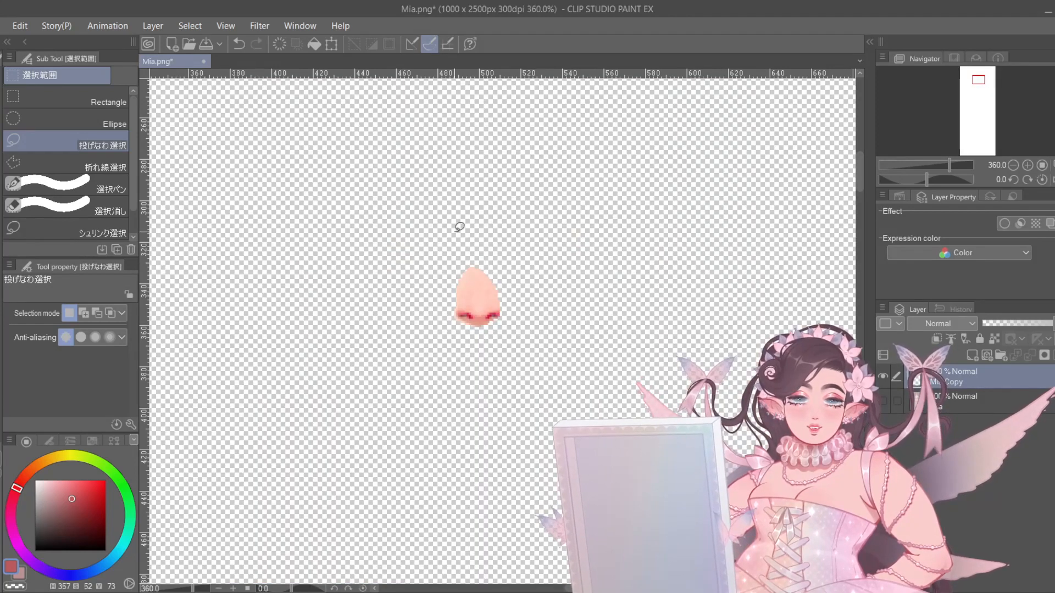
click(884, 404)
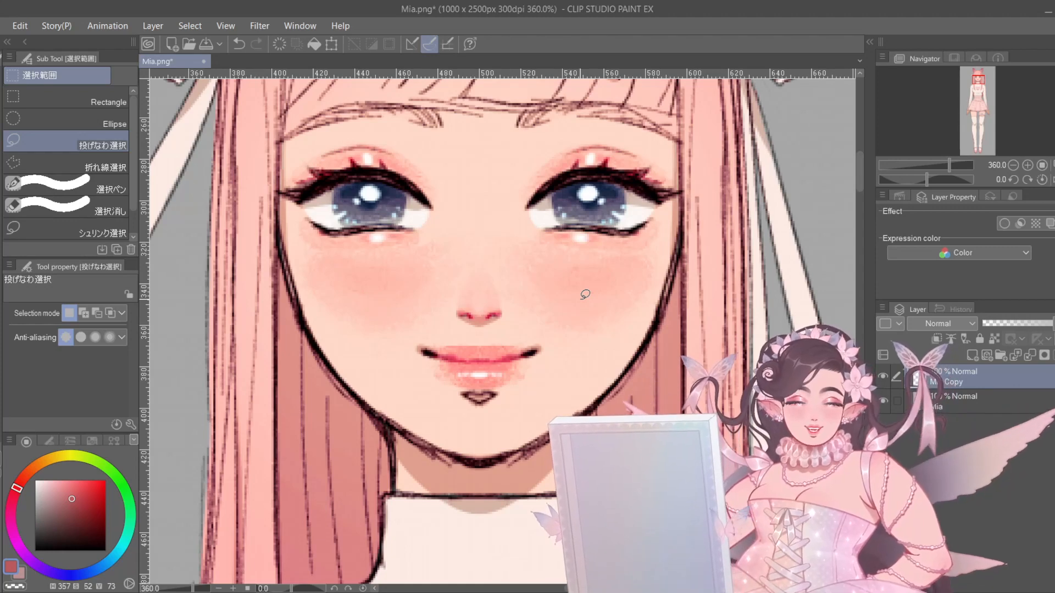
- Lasso the darker back-hair section between the left front strand and the neck, and copy it onto a new layer
scroll(563, 263, down, 3)
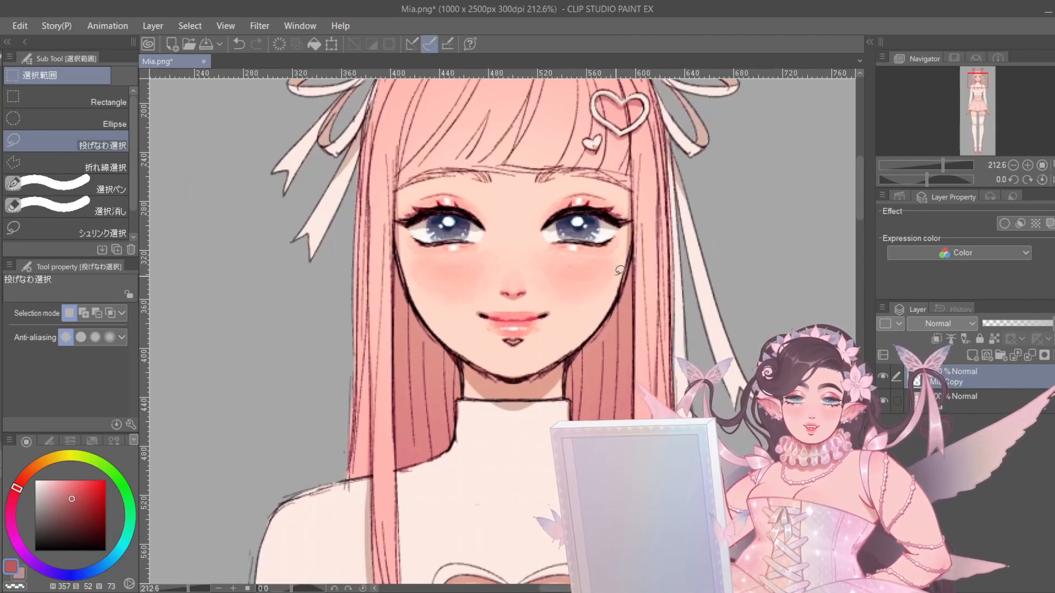
scroll(618, 269, down, 2)
drag(702, 352, 676, 318)
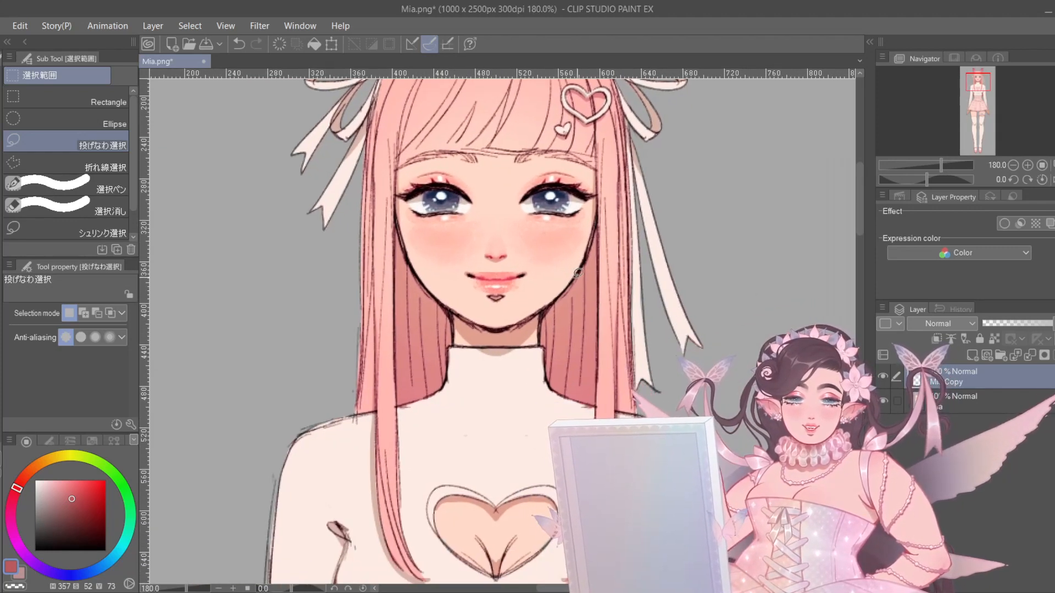
scroll(656, 265, up, 2)
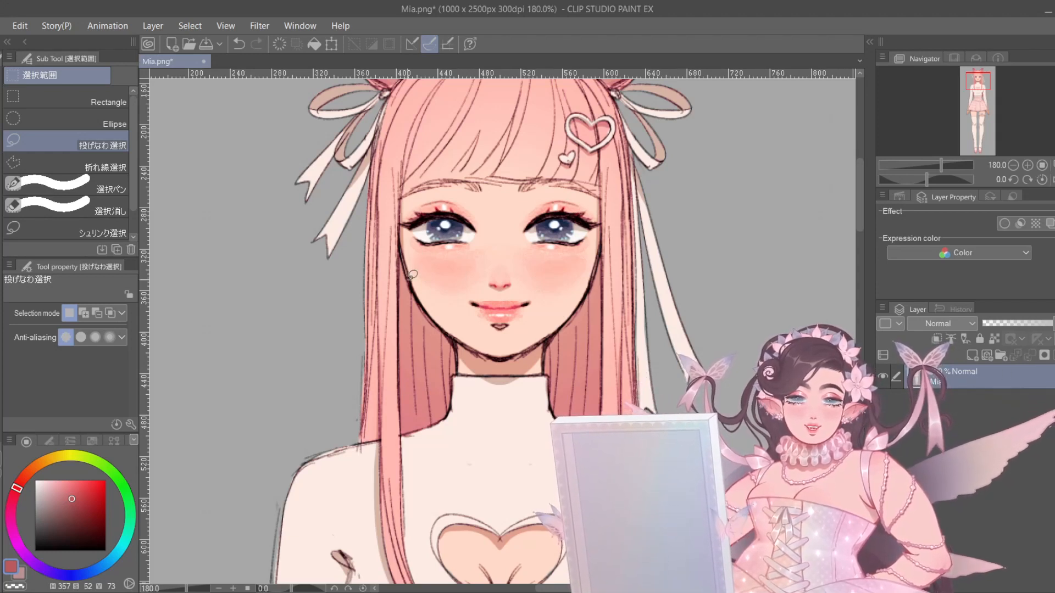
mouse_move(399, 307)
mouse_down()
mouse_move(456, 341)
mouse_move(424, 302)
mouse_move(400, 308)
mouse_up()
key(ctrl+c)
key(ctrl+v)
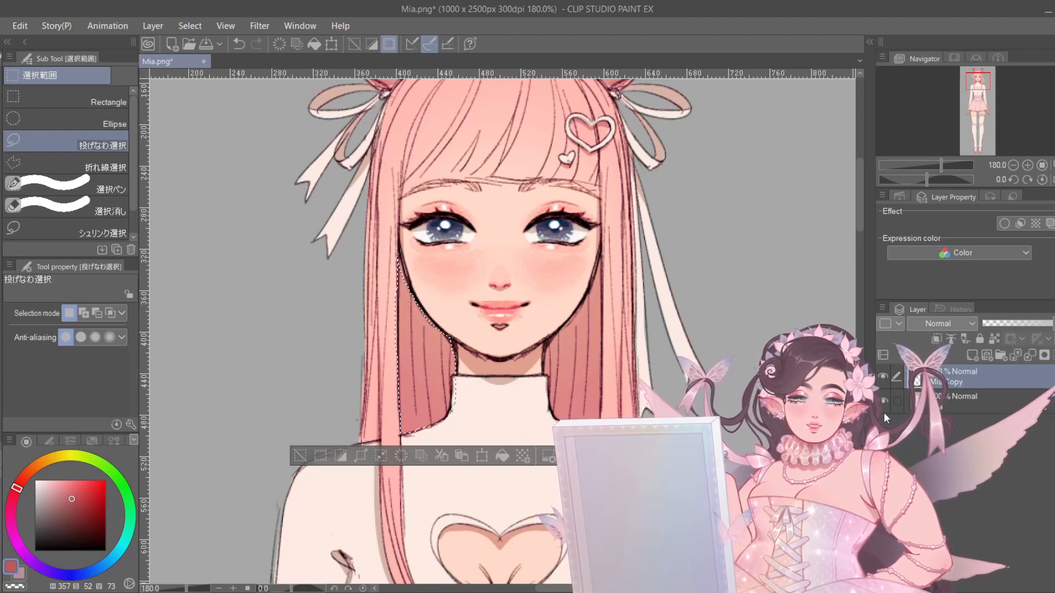
- Clear the selection and inspect the back-hair piece in isolation, hiding the Mia layer and showing it again
click(883, 401)
key(ctrl+d)
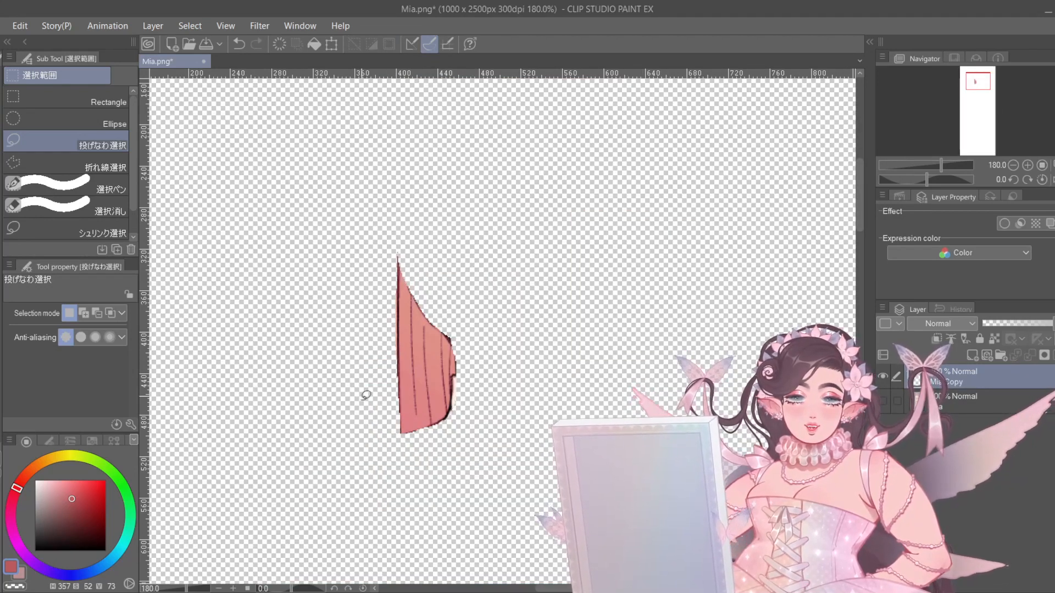
click(884, 401)
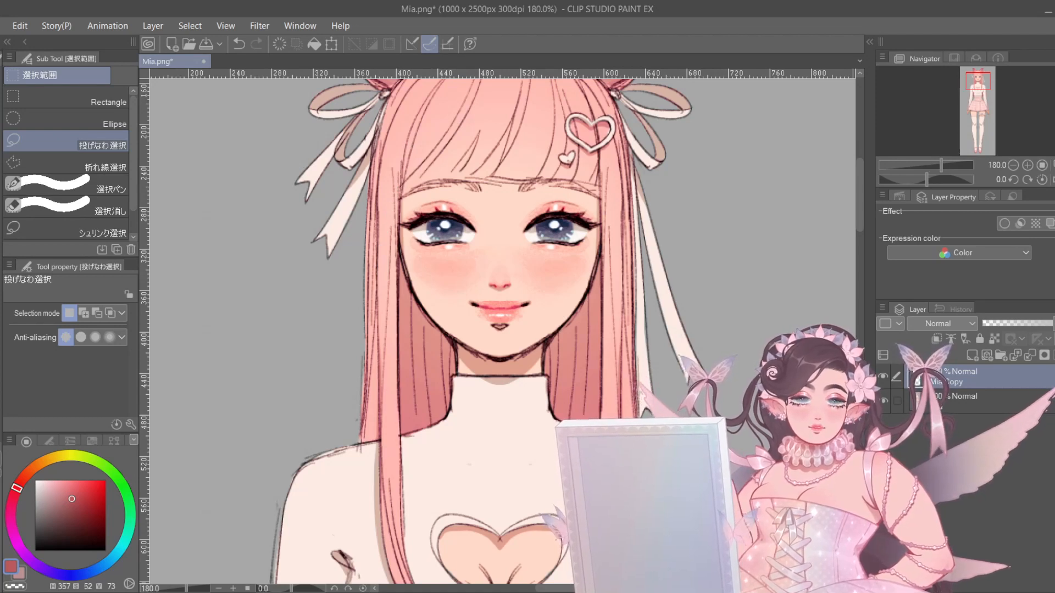
- Copy the outermost hair strand on the left side of the head onto a new layer, placed beneath the back-hair piece's layer
mouse_move(368, 176)
mouse_down()
mouse_move(384, 425)
mouse_move(360, 438)
mouse_move(367, 323)
mouse_up()
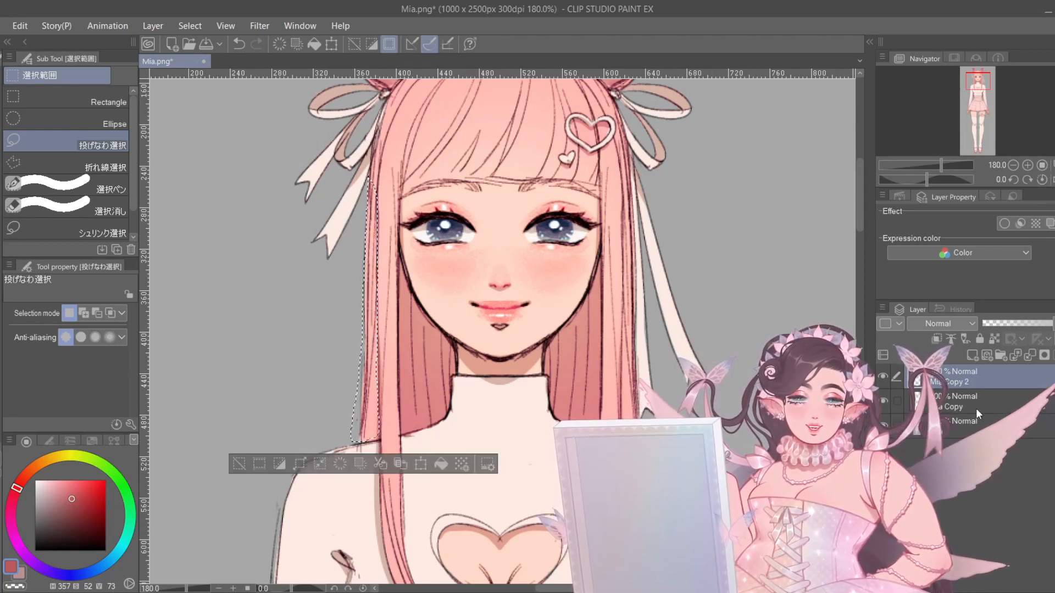
click(952, 406)
key(ctrl+c)
key(ctrl+v)
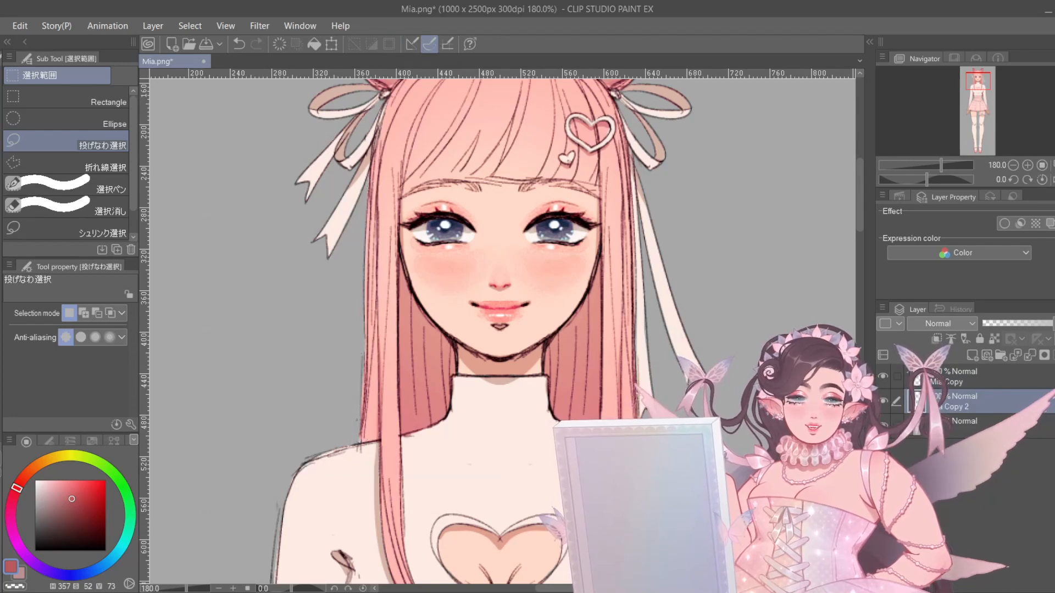
- Hide the Mia layer and merge the outer hair strand copy with the back-hair copy into one layer
click(883, 426)
click(991, 379)
key(ctrl+e)
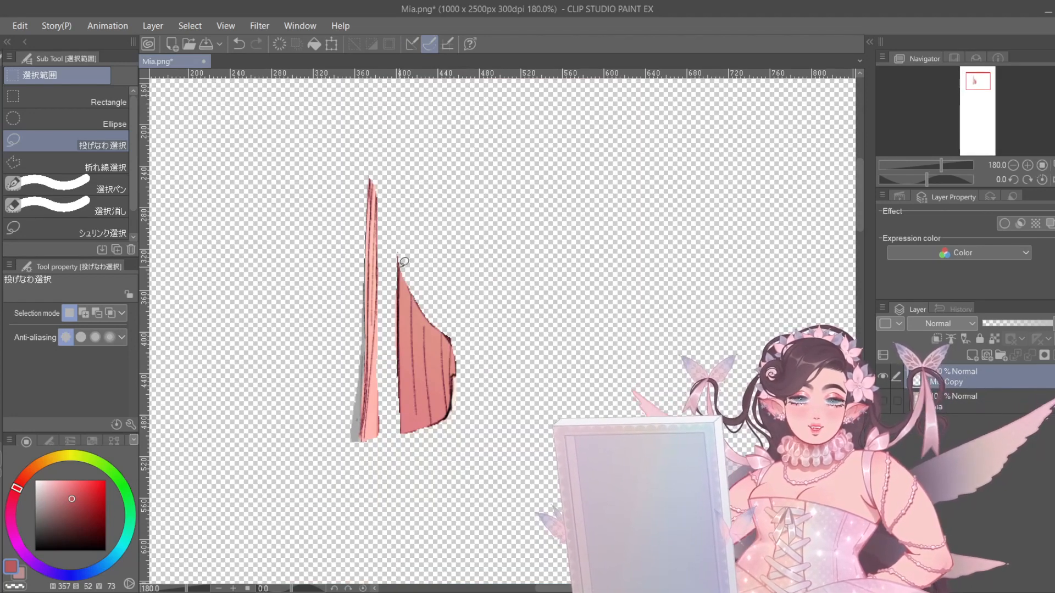
- Fill the gap between the outer strand and the back-hair piece with a sampled hair colour using the fill brush, and sample the strand's lighter pink
key(b)
alt+click(400, 297)
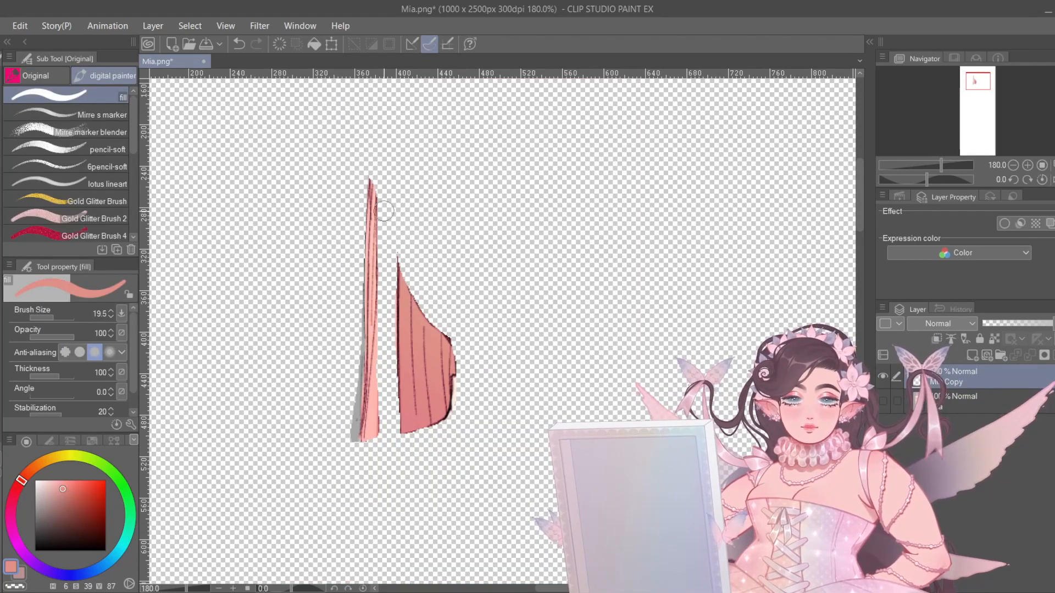
drag(384, 208, 383, 428)
drag(389, 367, 391, 427)
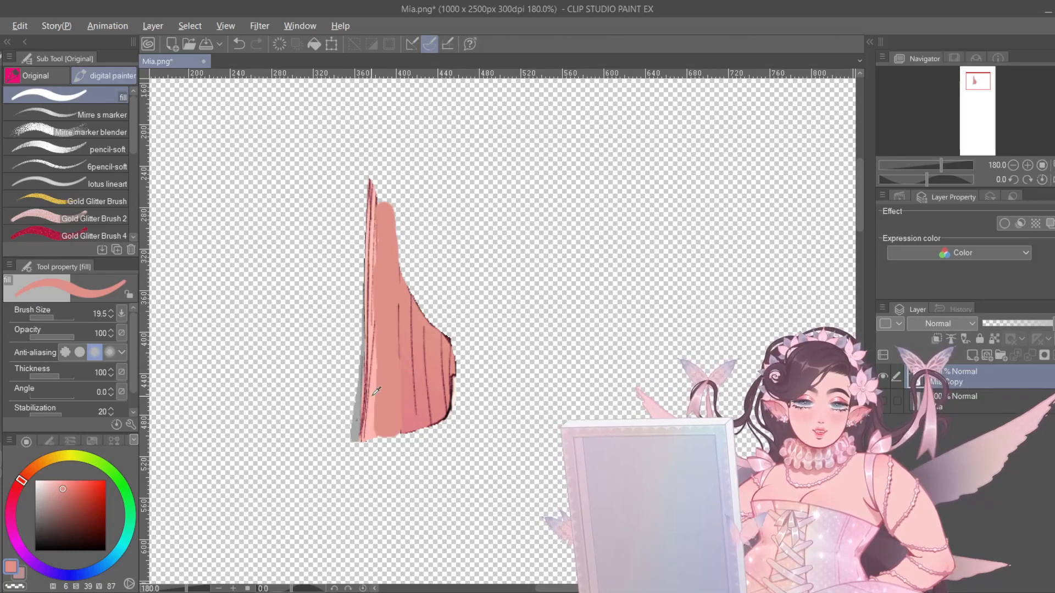
alt+click(371, 319)
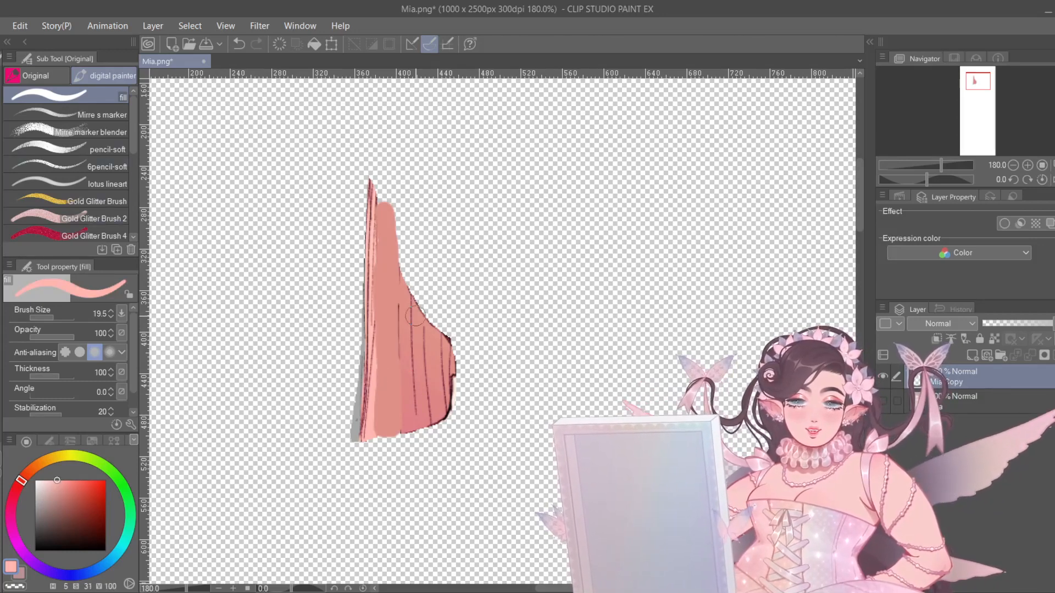
scroll(440, 321, up, 1)
scroll(440, 321, down, 3)
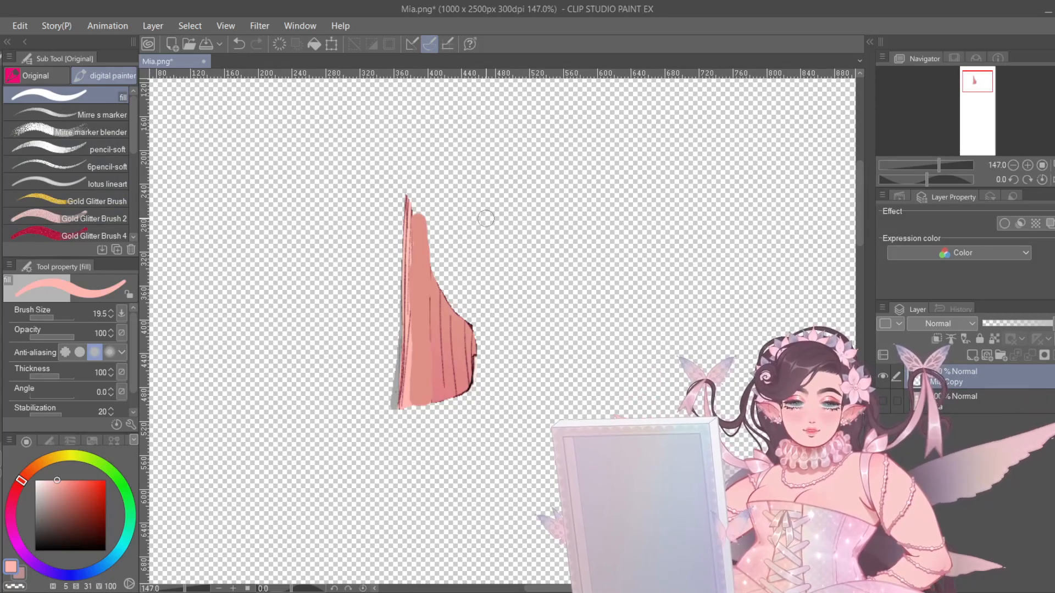
- Delete the merged hair layer and show the Mia layer again
click(1054, 355)
click(884, 374)
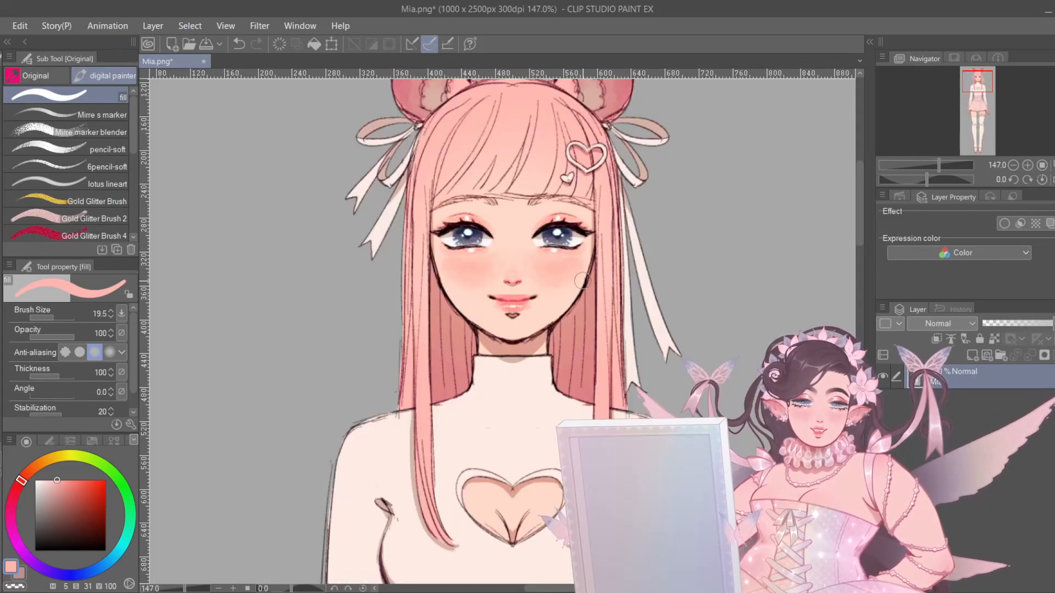
drag(583, 281, 547, 280)
drag(719, 260, 708, 297)
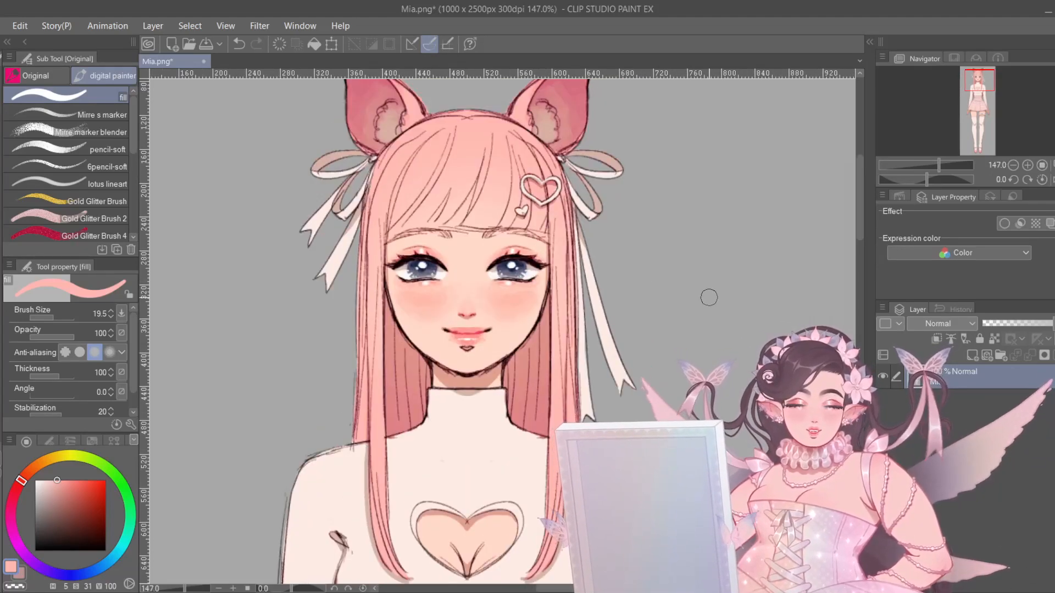
- Examine the character's face, hair and upper body in the flattened illustration
key(k)
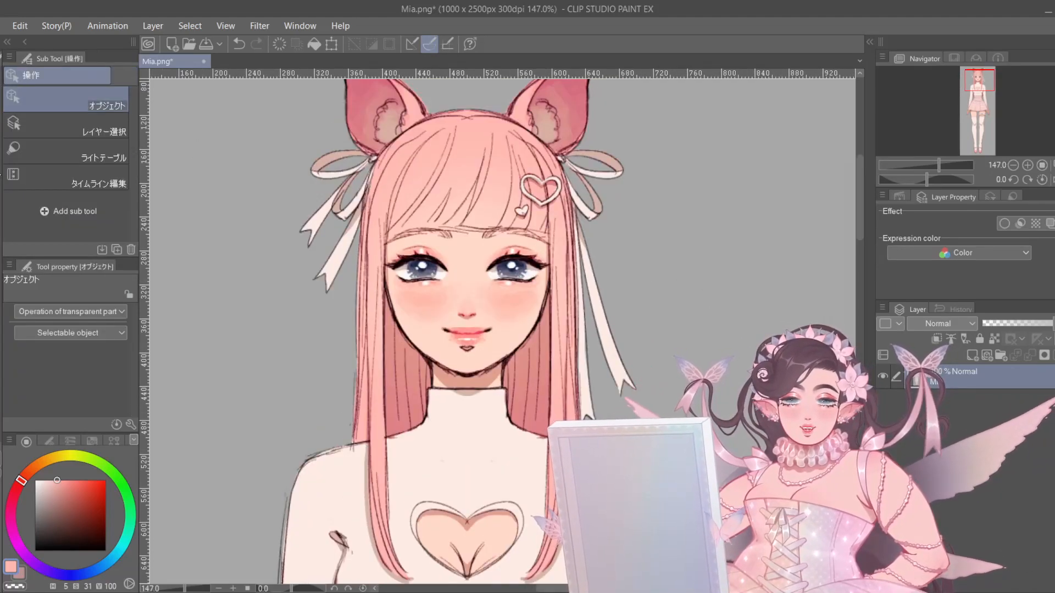
scroll(644, 346, down, 2)
drag(716, 407, 724, 345)
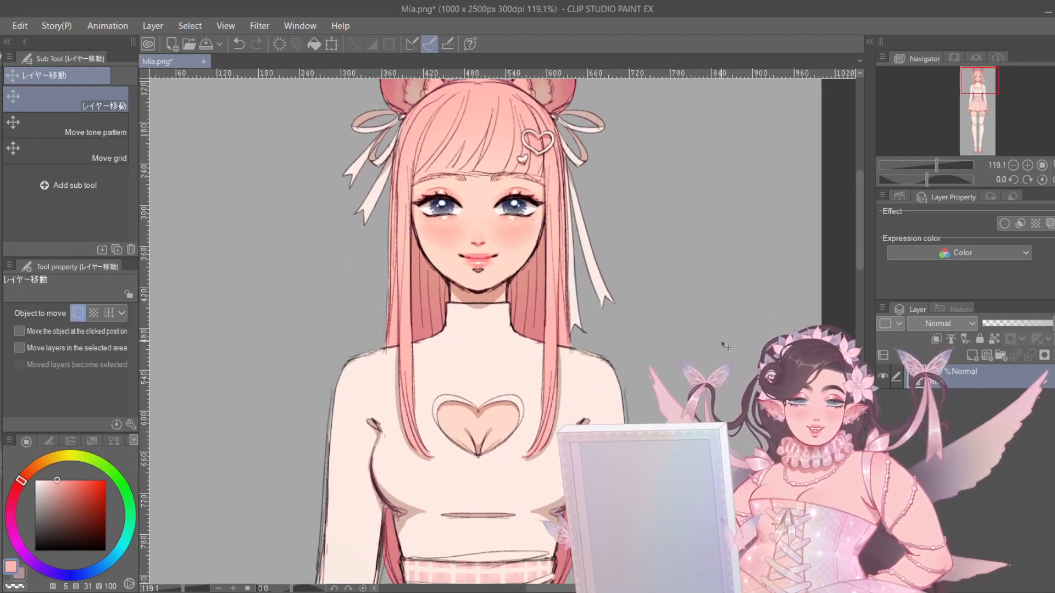
scroll(636, 307, down, 2)
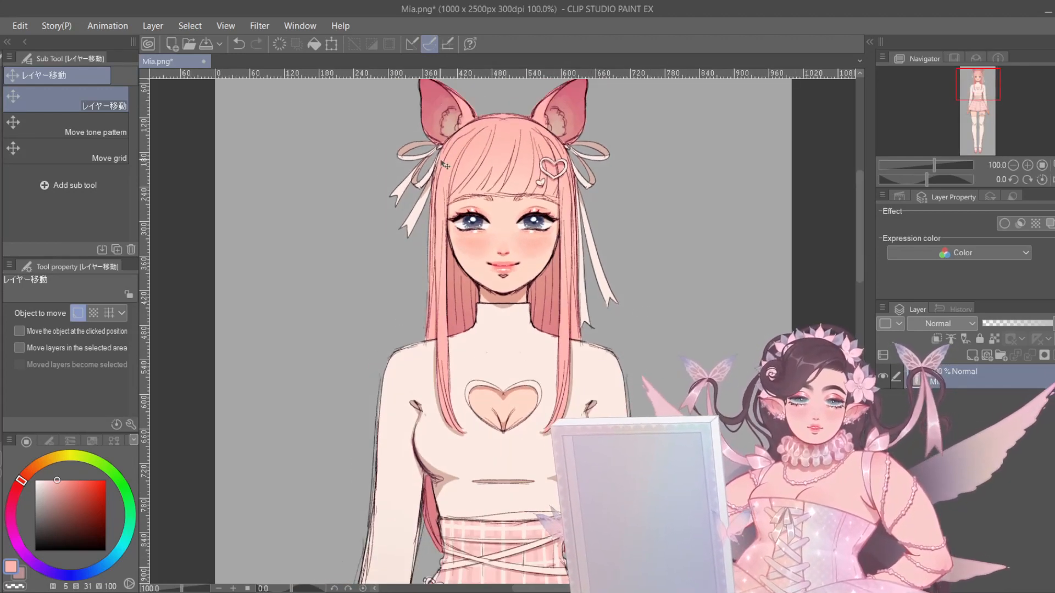
scroll(492, 238, up, 3)
scroll(492, 238, up, 1)
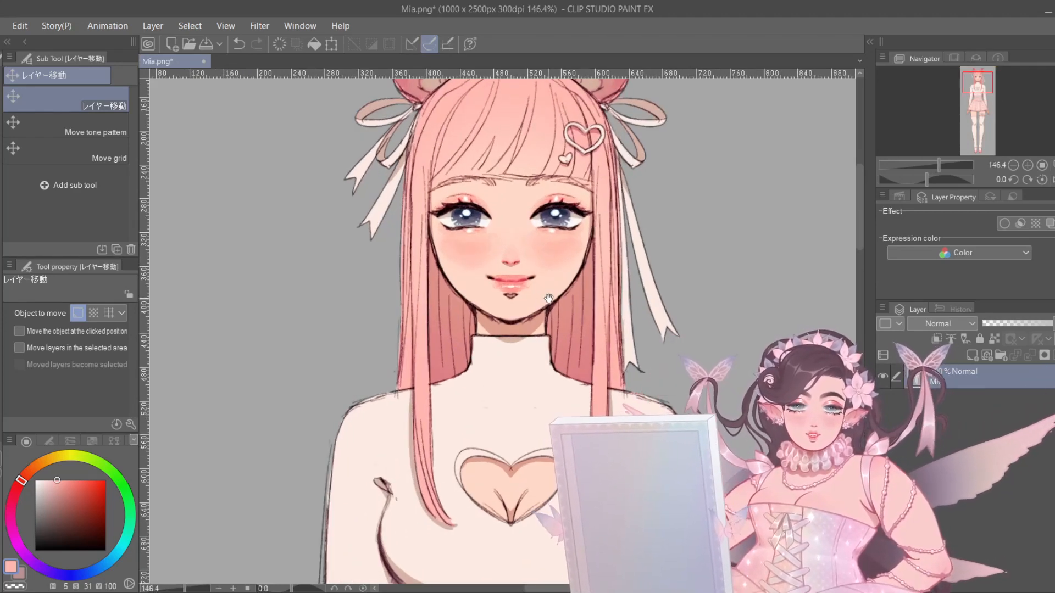
drag(537, 334, 514, 385)
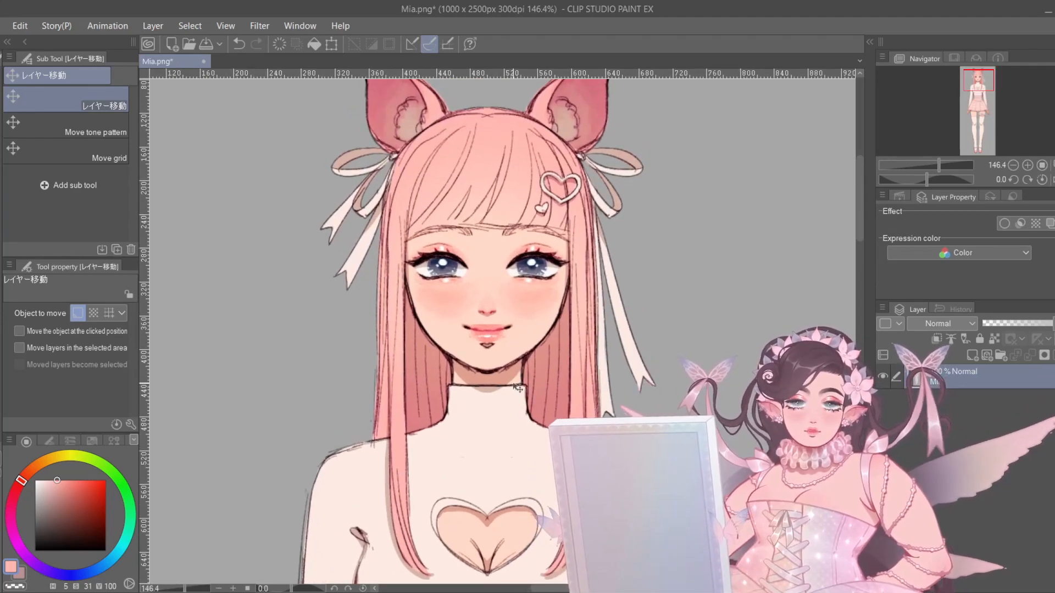
- Add a new layer and paint over most of the nose in a sampled skin tone with the fill brush at size 7.9
click(972, 356)
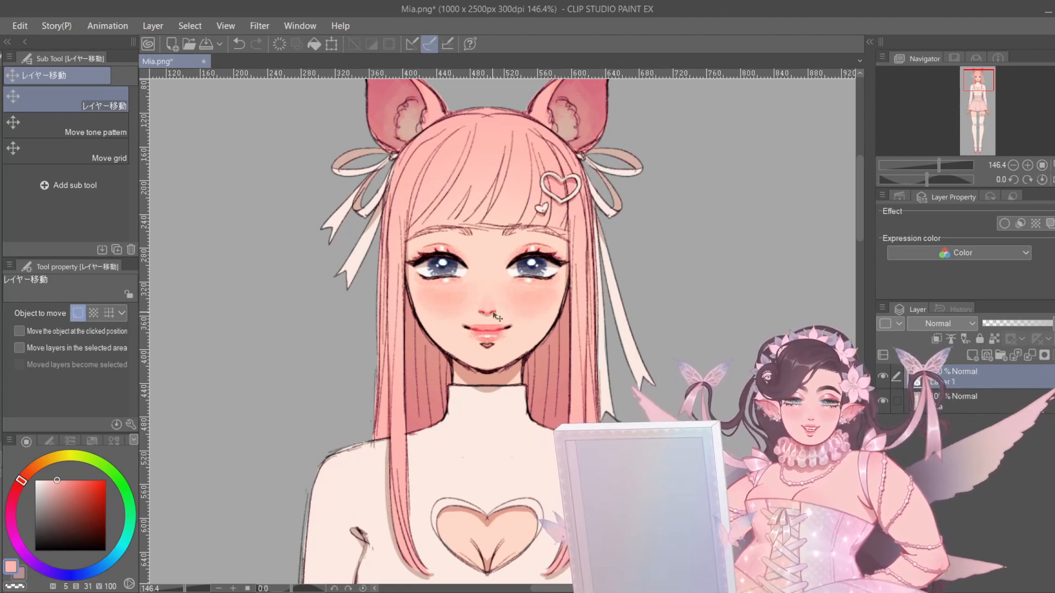
scroll(489, 329, up, 8)
scroll(495, 375, up, 1)
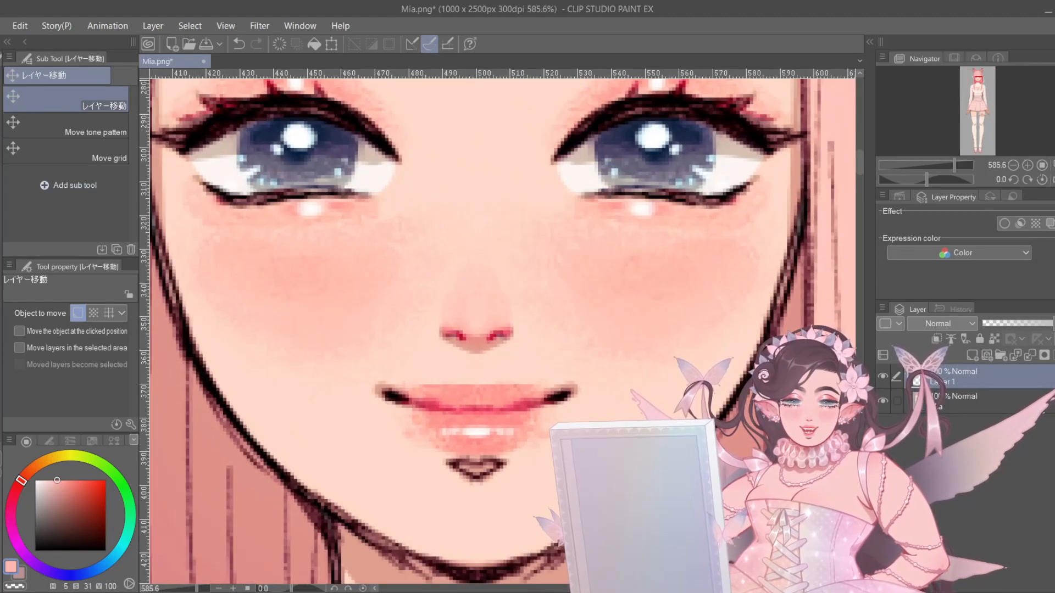
key(b)
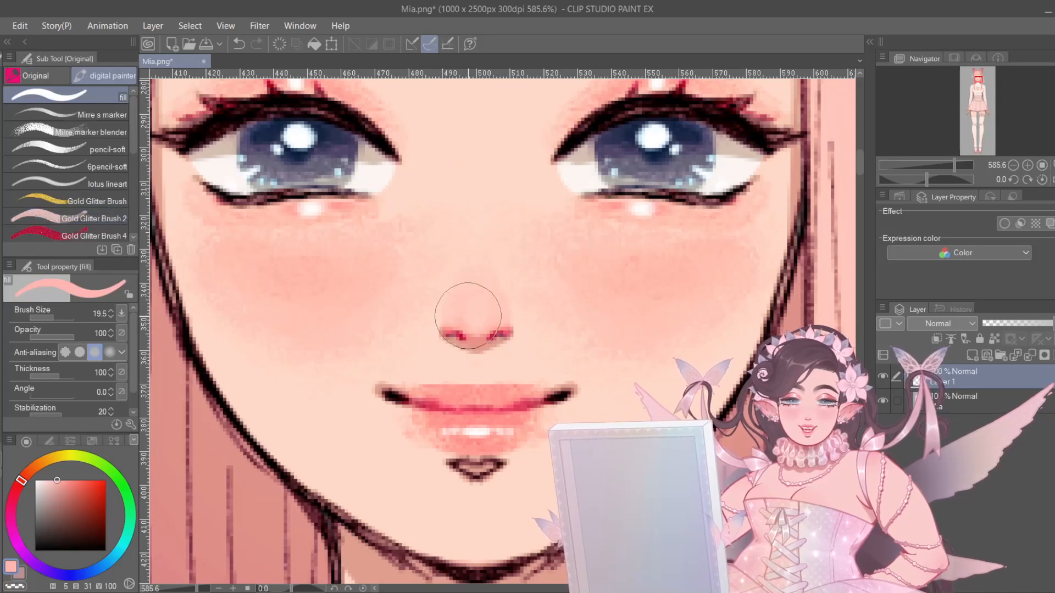
drag(52, 317, 49, 318)
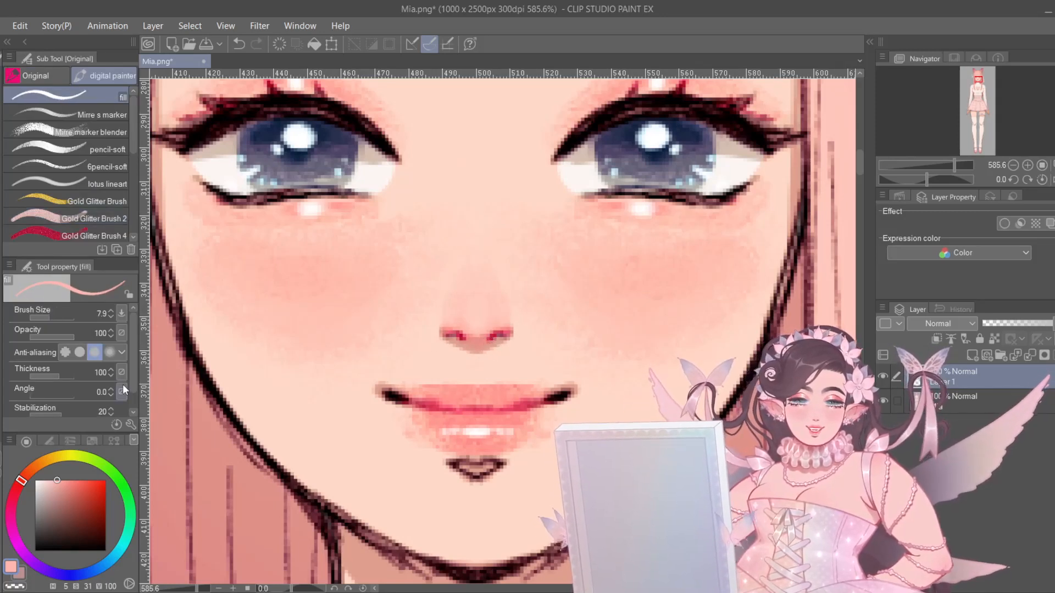
alt+click(467, 263)
drag(468, 291, 457, 330)
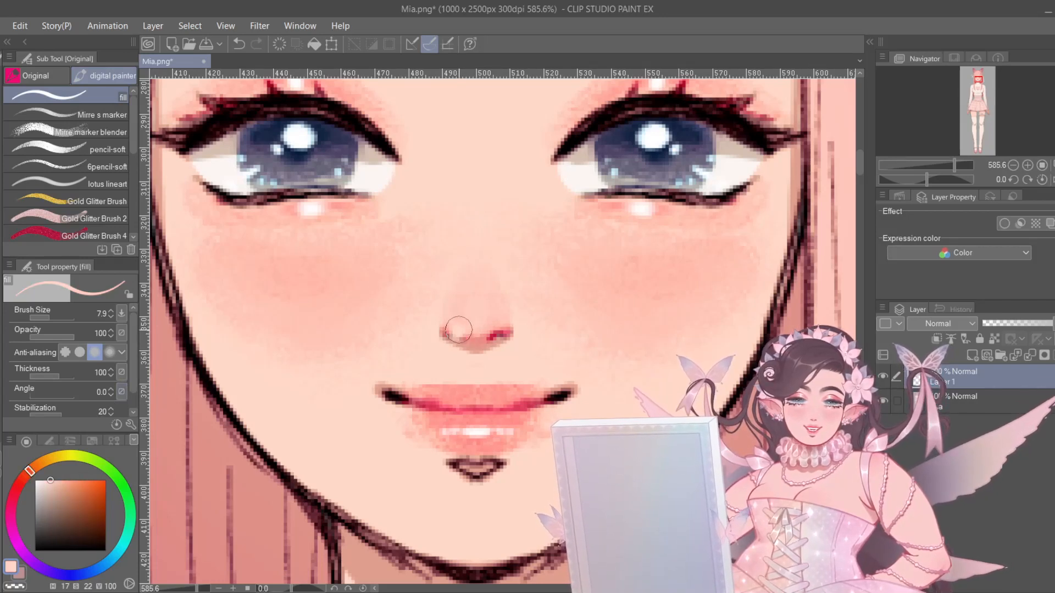
mouse_move(470, 292)
mouse_down()
mouse_move(451, 330)
mouse_move(456, 319)
mouse_up()
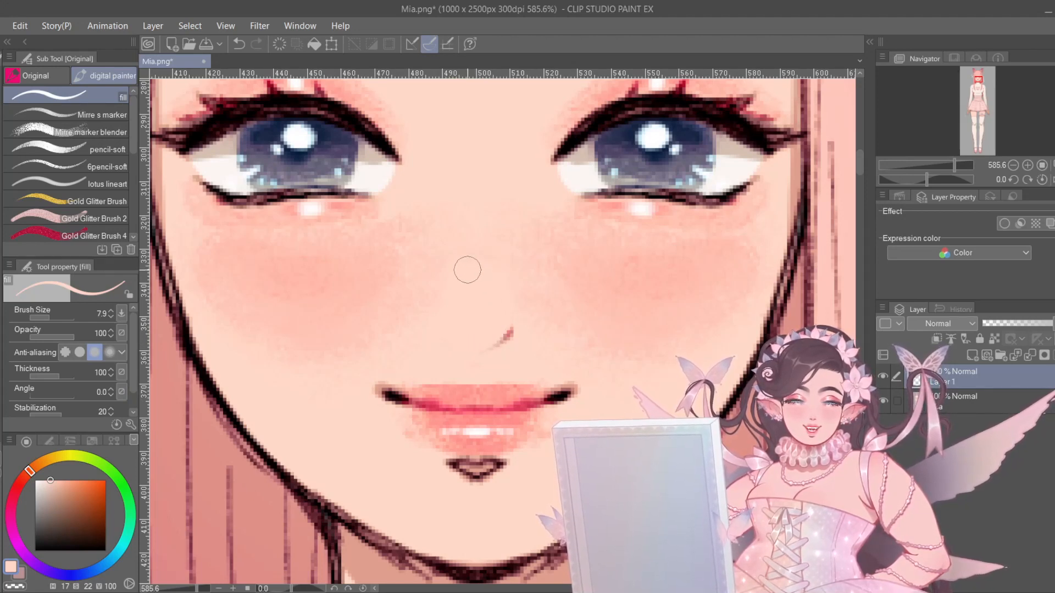
- Lasso the blush on the cheek under the eye on the heart-clip side and copy it from the Mia layer onto a new layer
scroll(489, 250, down, 1)
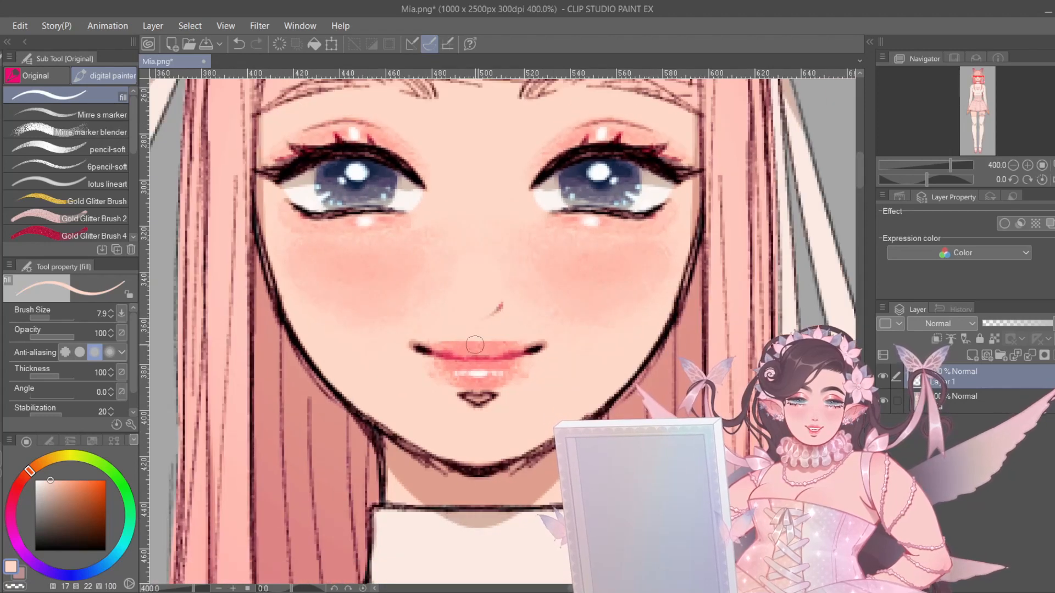
drag(483, 249, 490, 299)
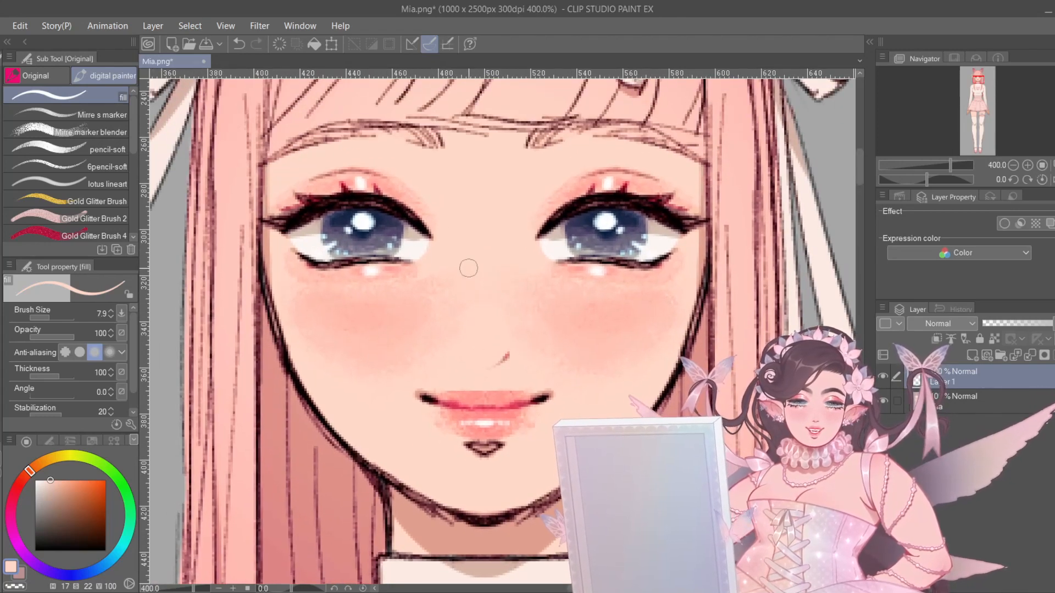
scroll(453, 278, down, 2)
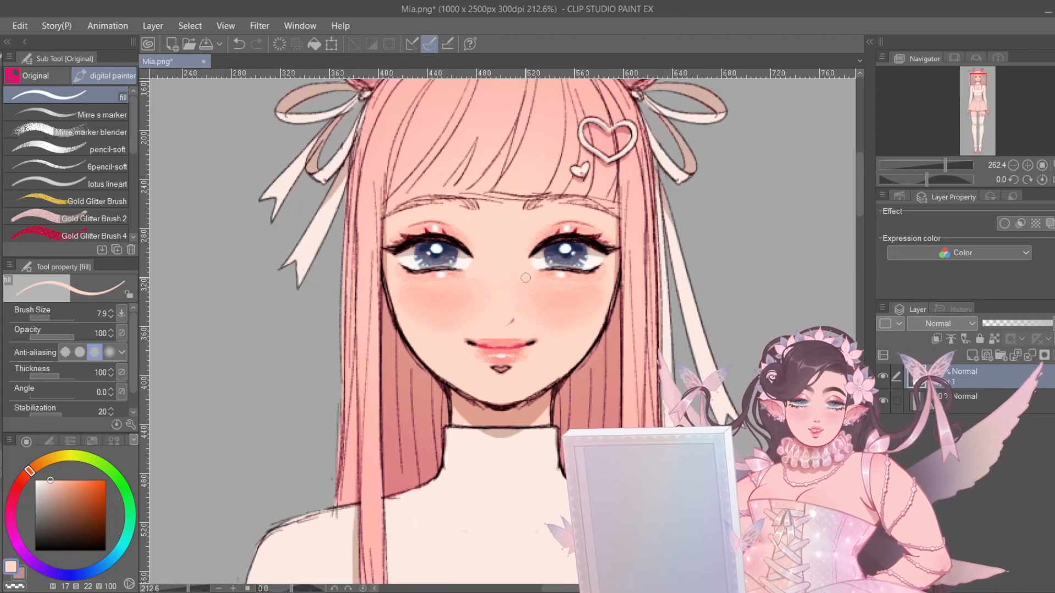
drag(575, 262, 576, 306)
scroll(510, 295, up, 1)
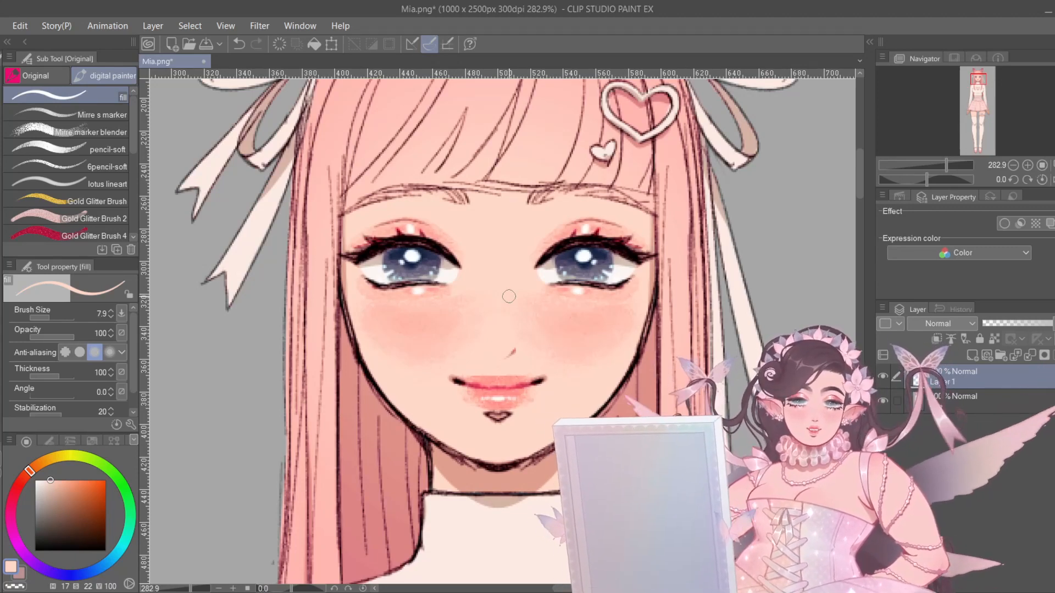
scroll(513, 298, up, 1)
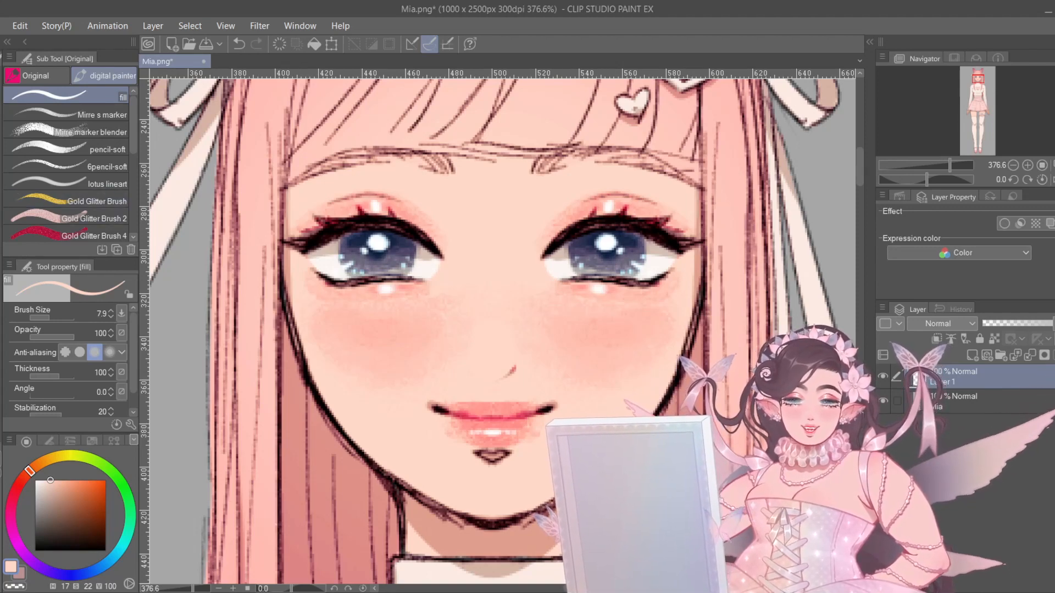
key(m)
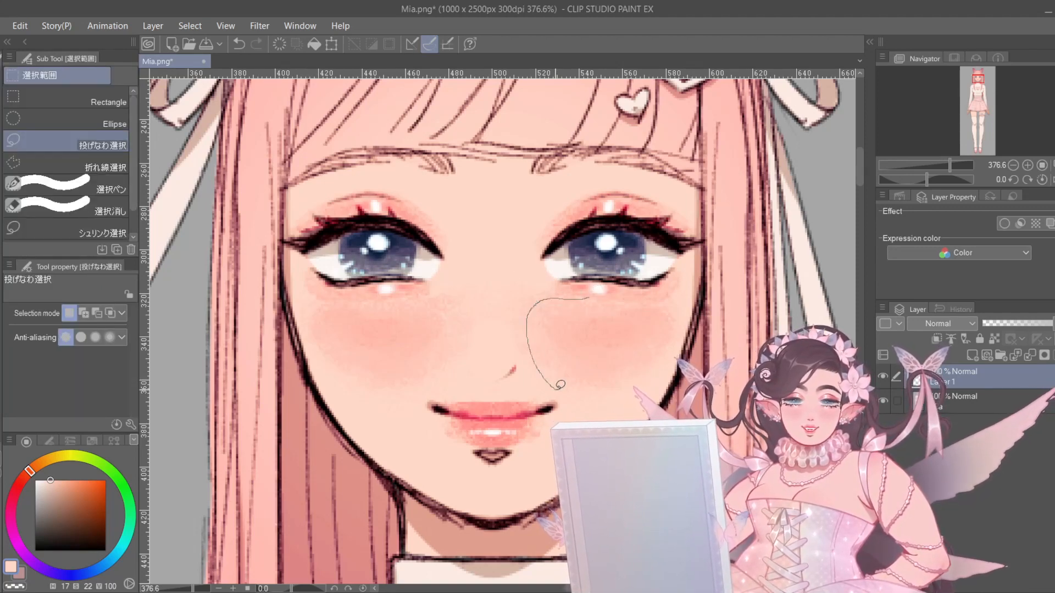
drag(646, 296, 660, 317)
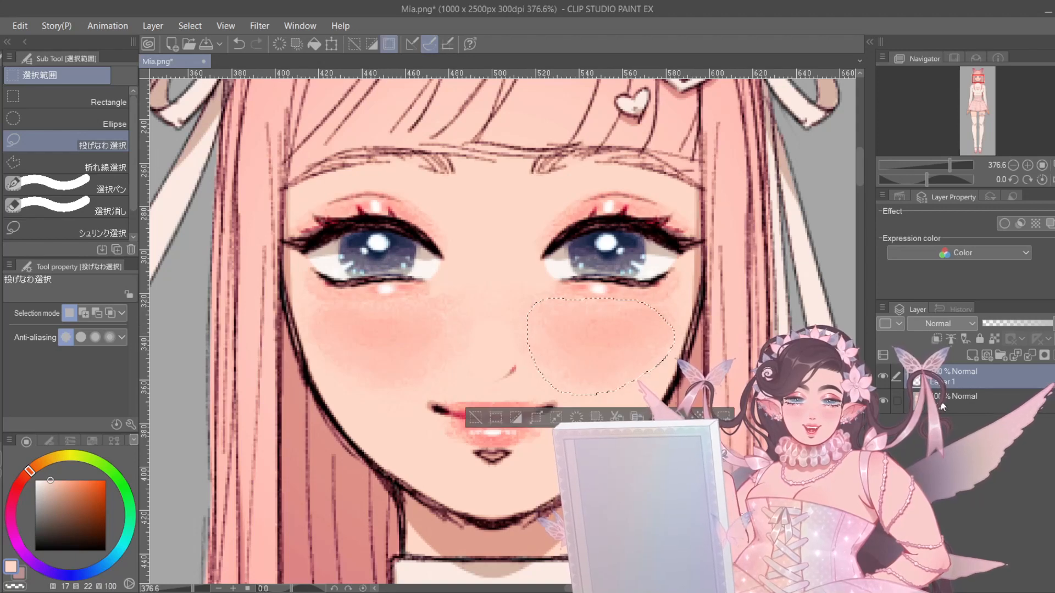
- Clear the selection and inspect the blush copy in isolation by hiding Layer 1 and the Mia layer, showing both again when done
click(883, 425)
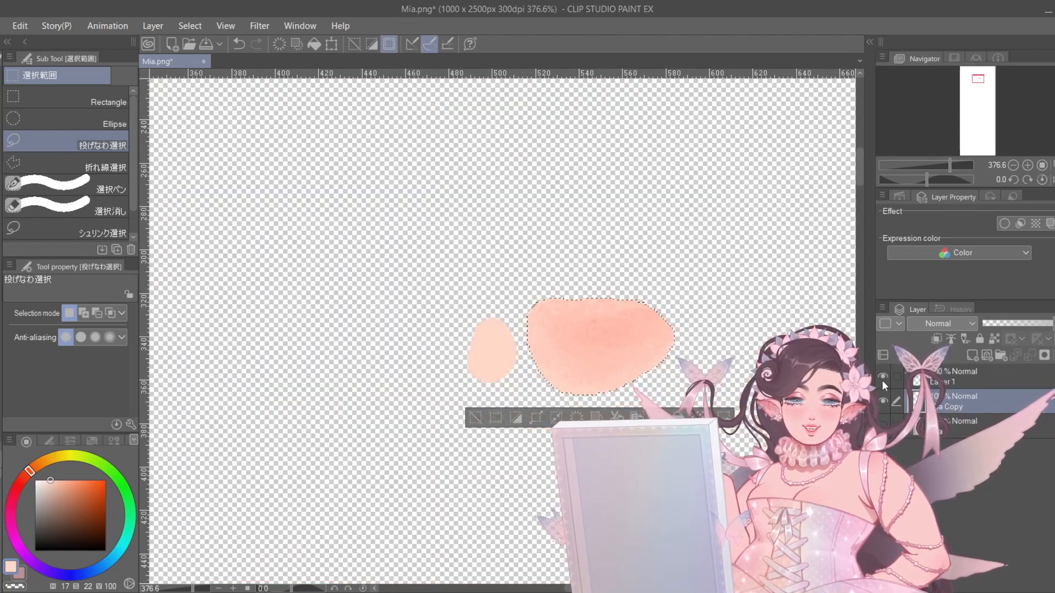
key(ctrl+d)
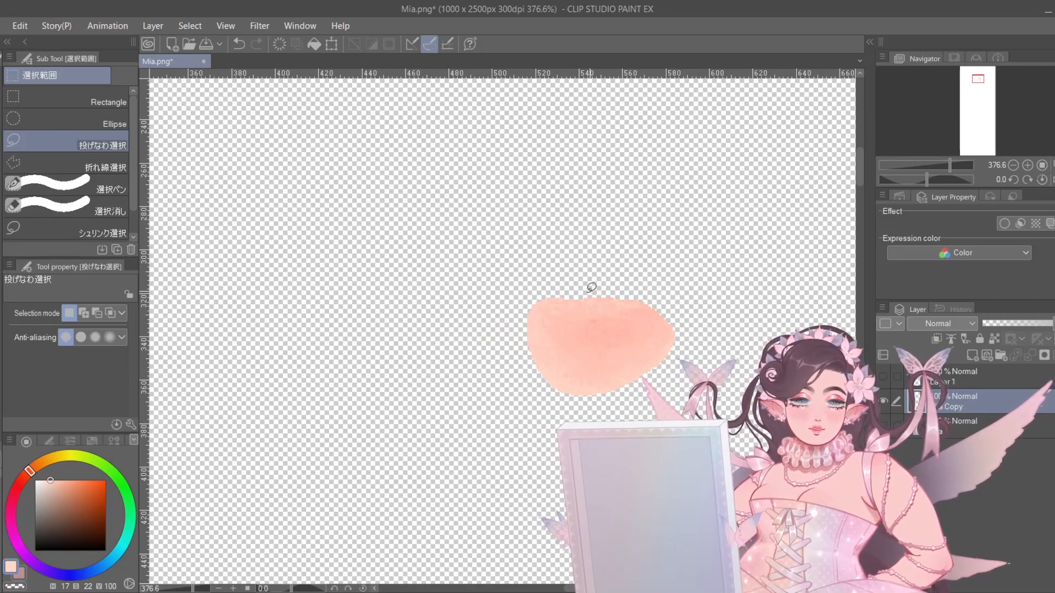
click(883, 377)
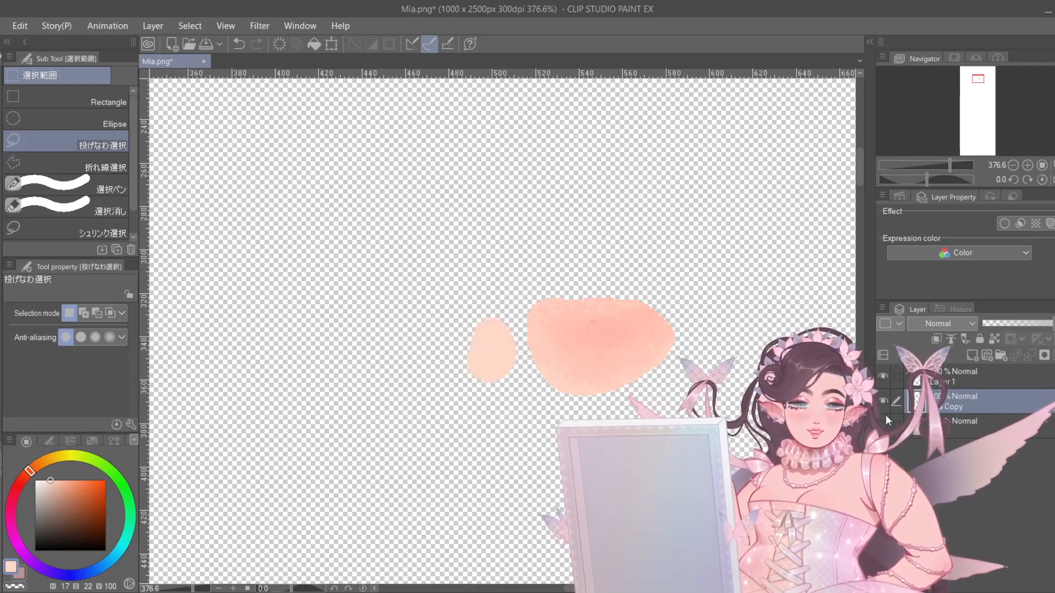
click(883, 425)
scroll(554, 351, up, 1)
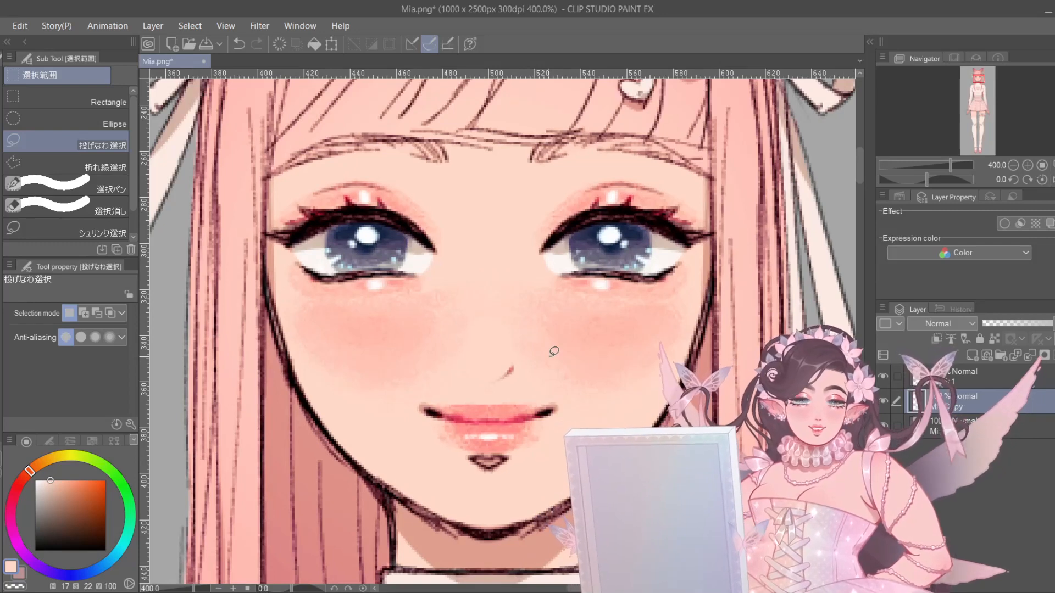
- Delete the nose cover-up layer and the blush copy, and look over the original face
scroll(554, 351, down, 5)
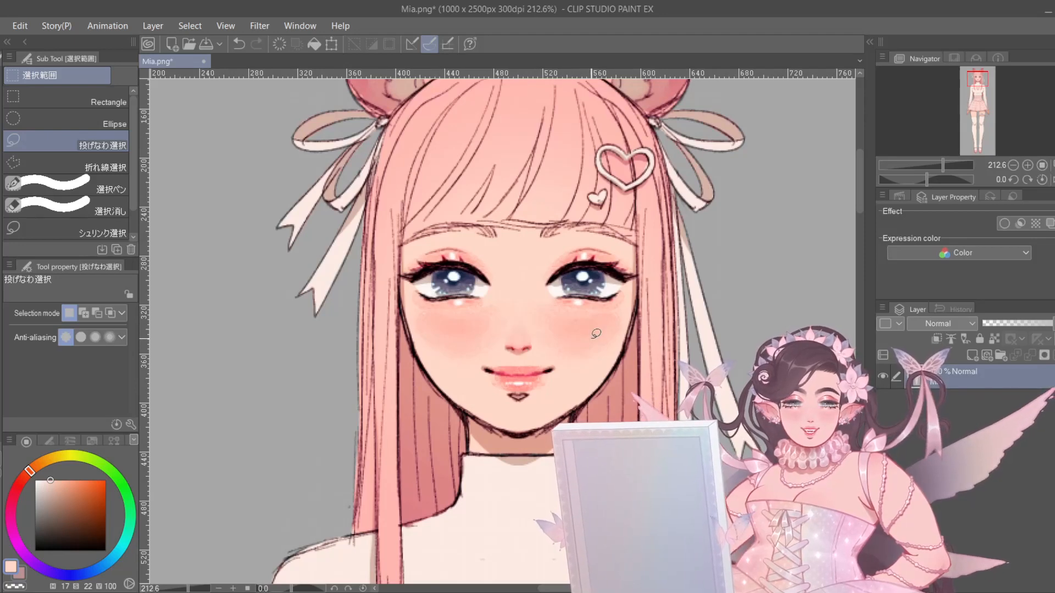
scroll(596, 333, up, 3)
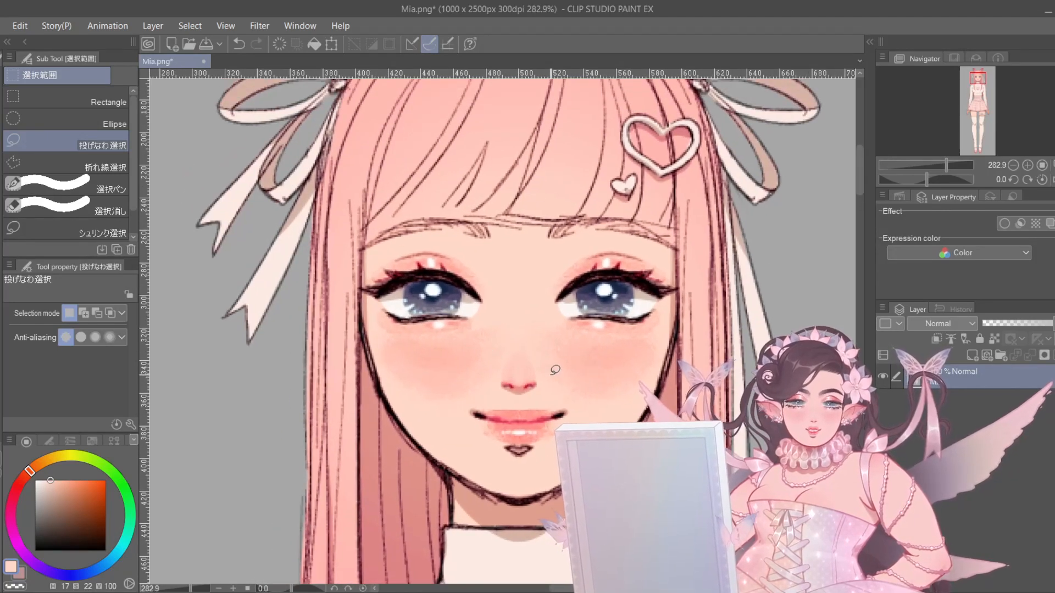
scroll(555, 369, down, 4)
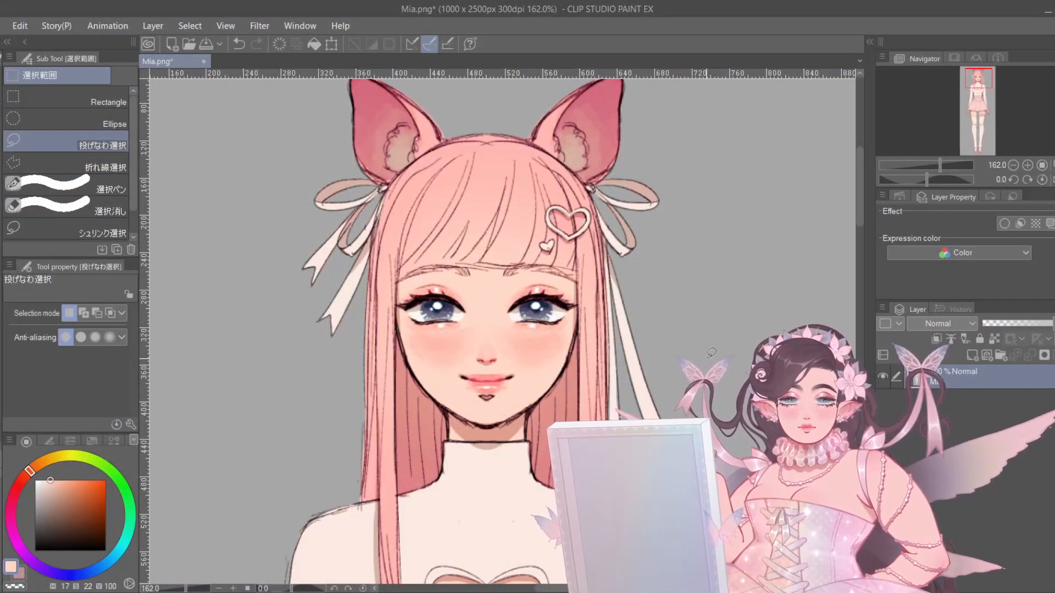
- Switch to the layered 2000 x 5000 px Mia document and examine the finished face and hair up close
scroll(706, 347, down, 6)
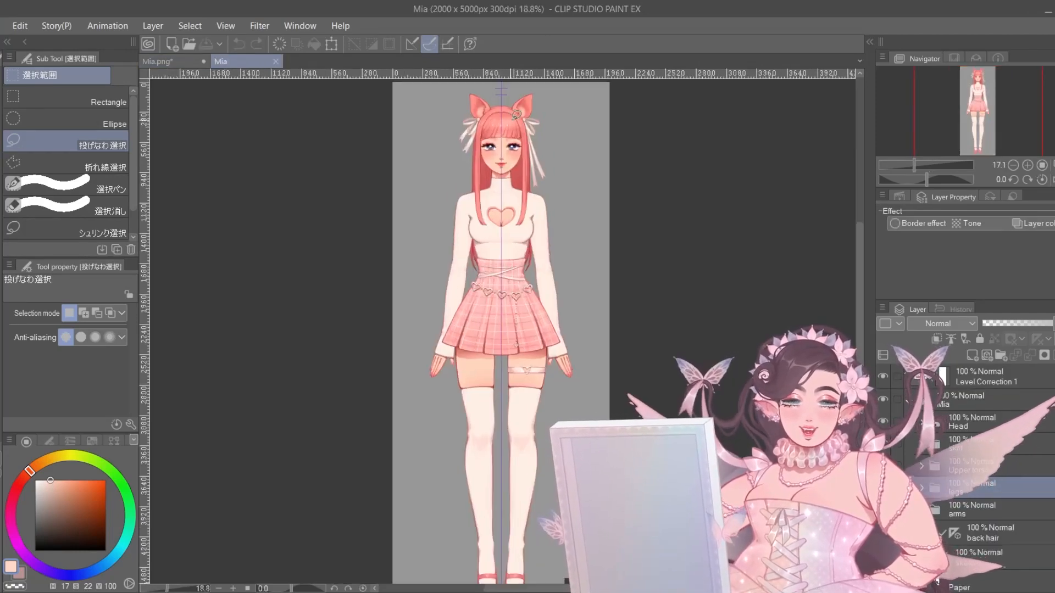
scroll(488, 100, up, 5)
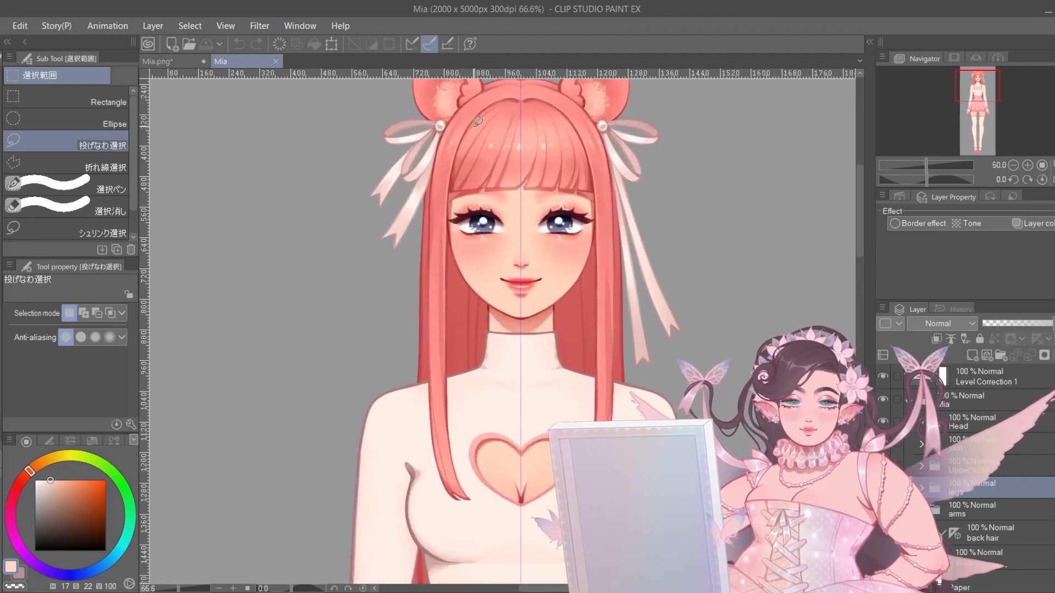
key(k)
scroll(671, 247, up, 3)
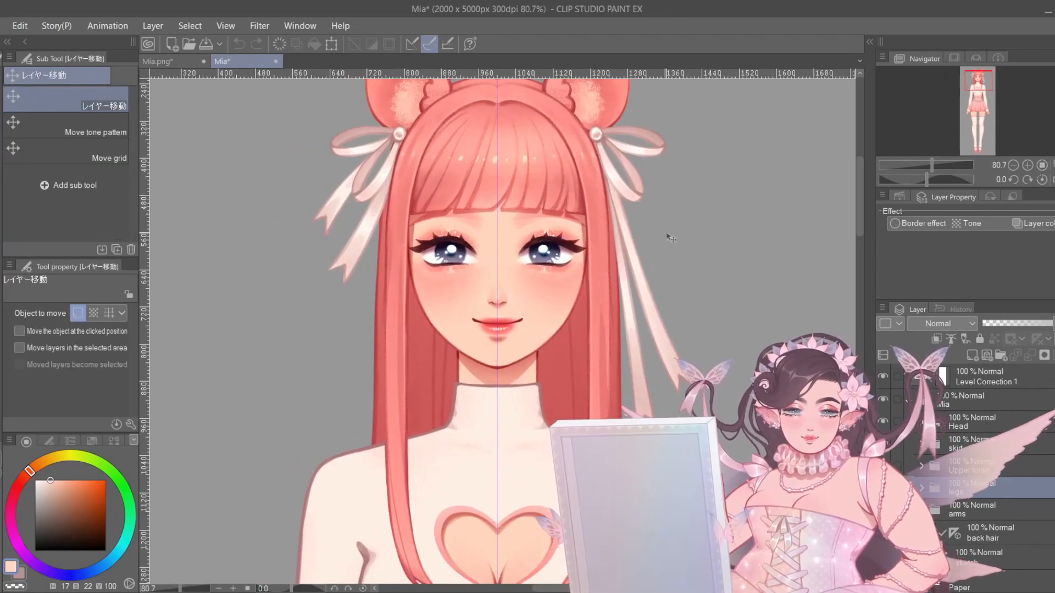
- Look over the layered character from head to waist, select the Head folder, and examine the face and hair
scroll(684, 242, down, 2)
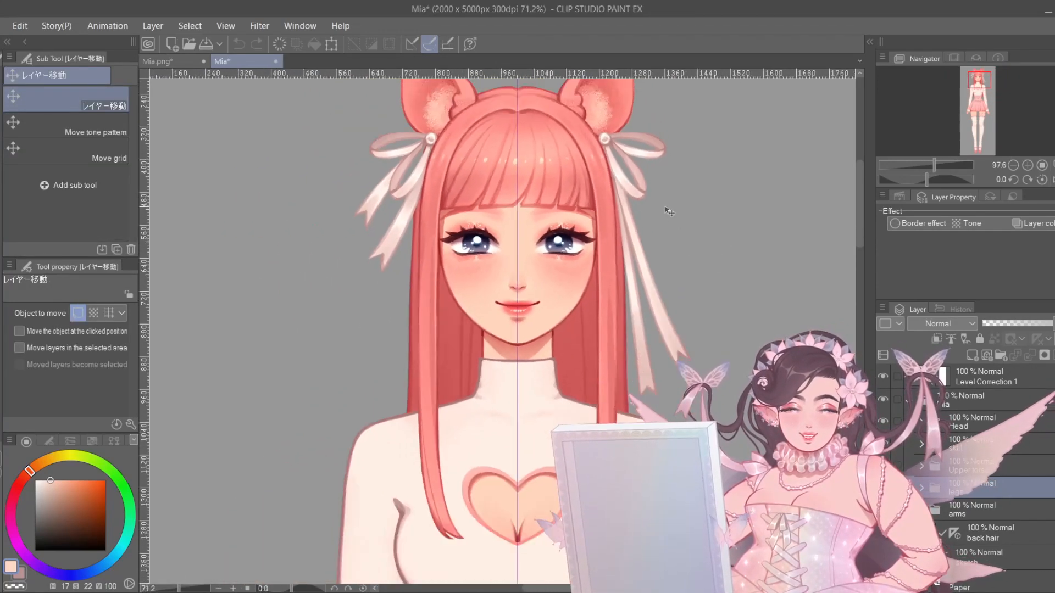
drag(761, 358, 749, 285)
scroll(710, 265, down, 1)
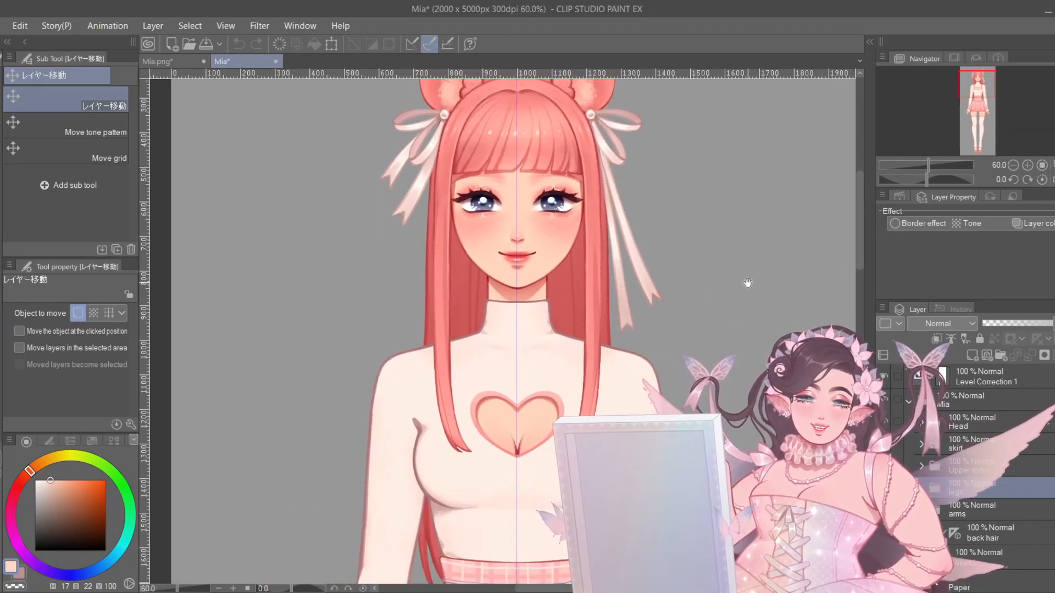
drag(711, 213, 702, 301)
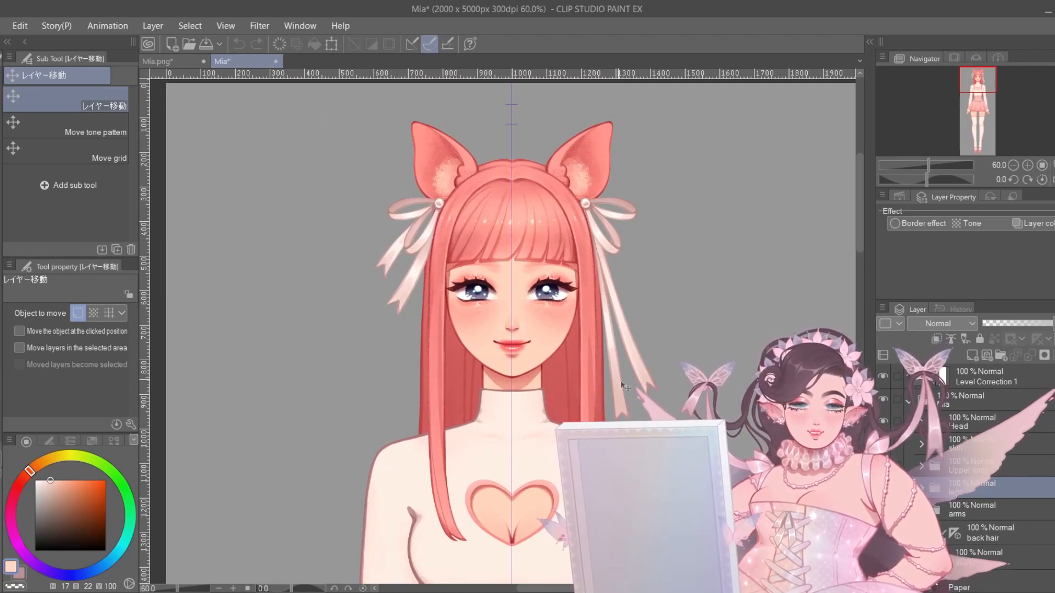
click(980, 421)
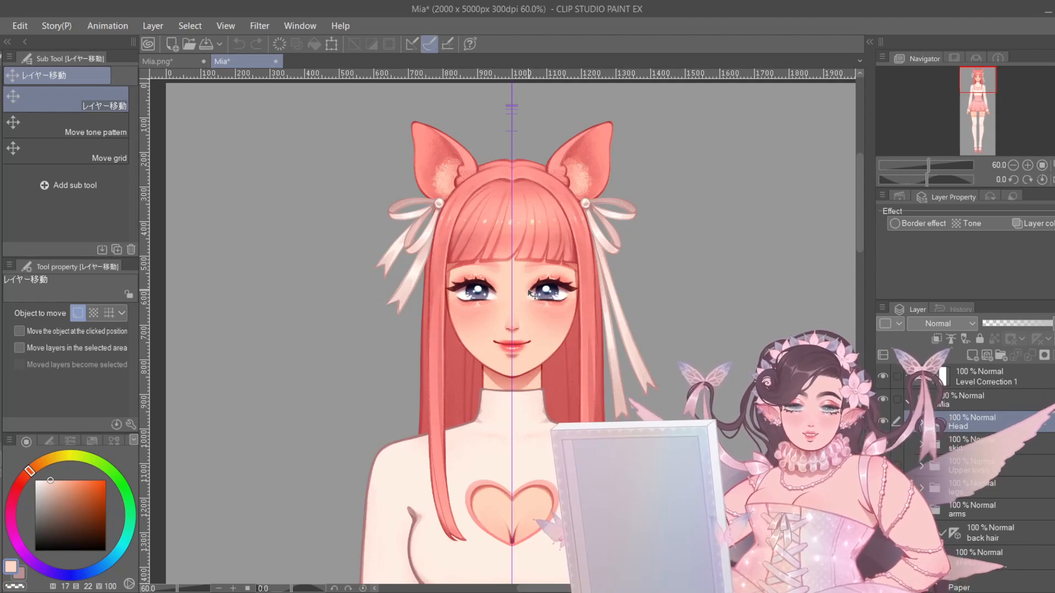
scroll(537, 293, up, 2)
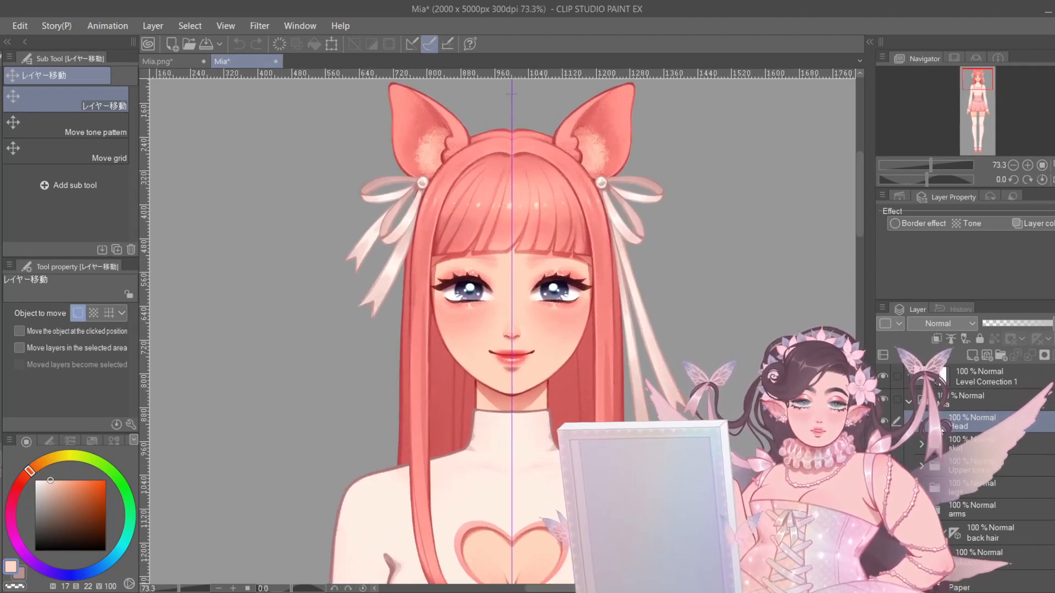
- Pick the side strand's highlight layer from the artwork and check the front hair layers by switching their visibility off and on
ctrl+shift+click(605, 308)
click(883, 444)
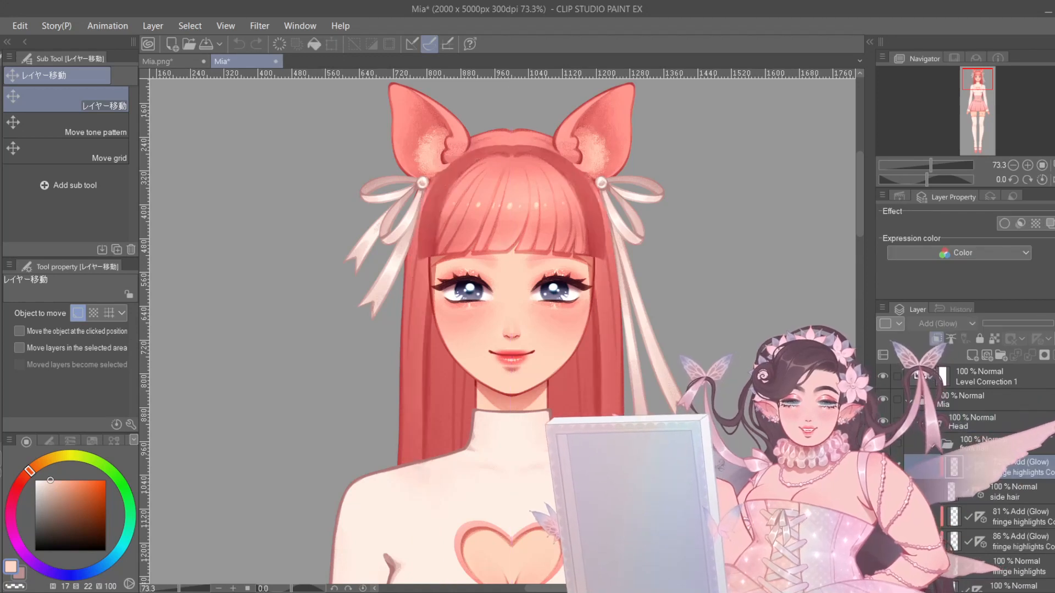
click(883, 444)
scroll(503, 329, down, 2)
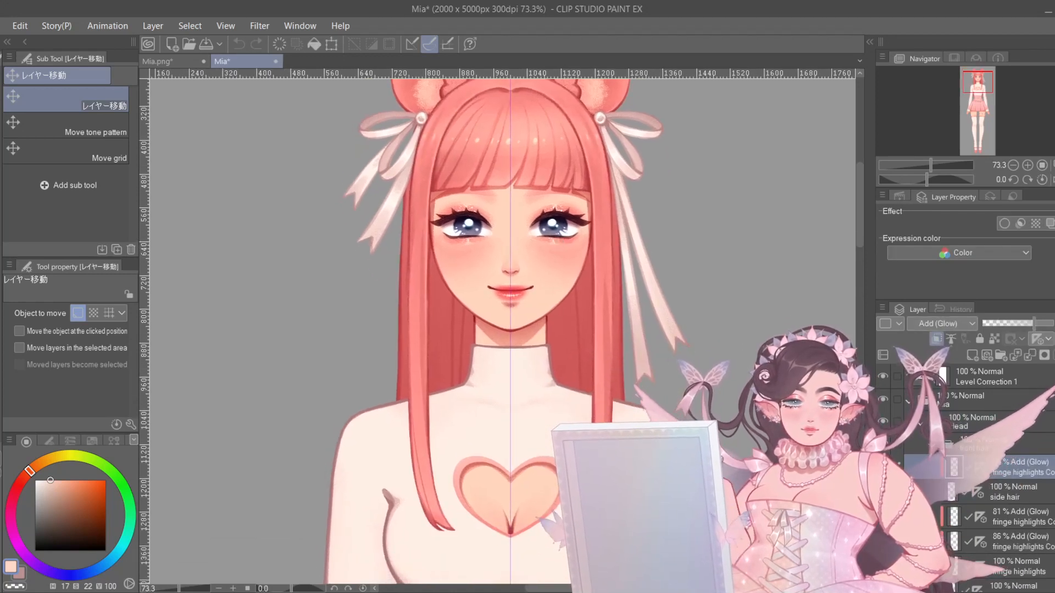
mouse_move(1034, 323)
mouse_down()
mouse_move(1013, 324)
mouse_move(1038, 323)
mouse_up()
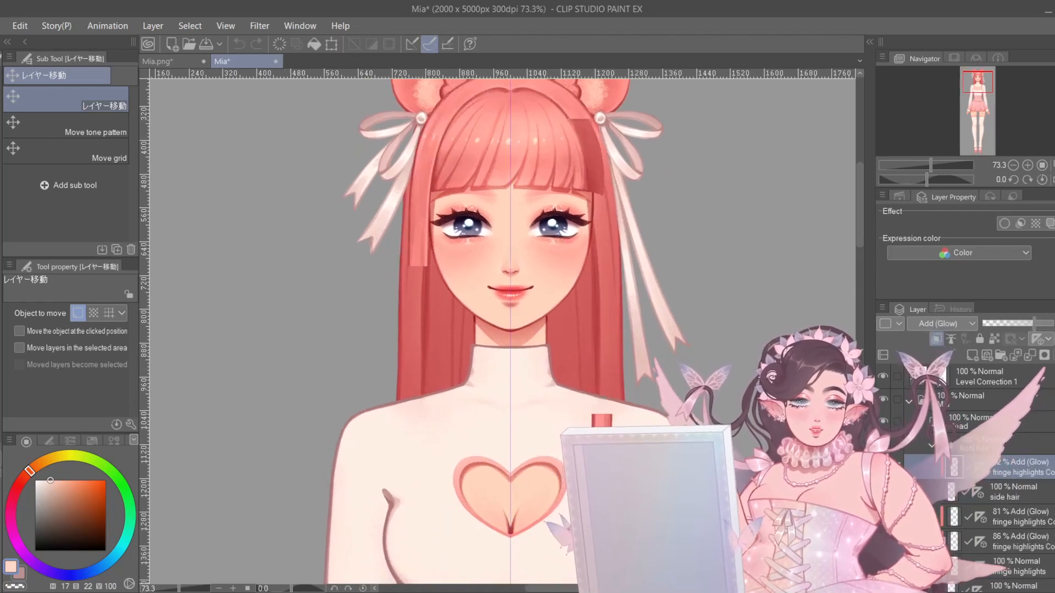
- Select the side hair layer, activate the lasso selection tool, and toggle the layer's visibility to inspect the long side strands
click(1013, 494)
key(m)
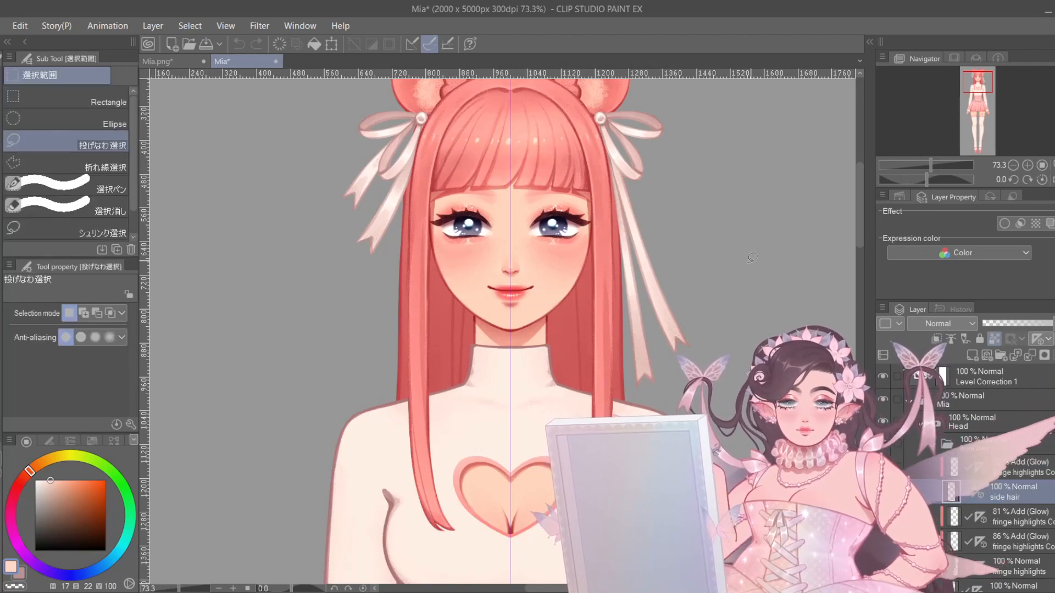
scroll(687, 197, down, 3)
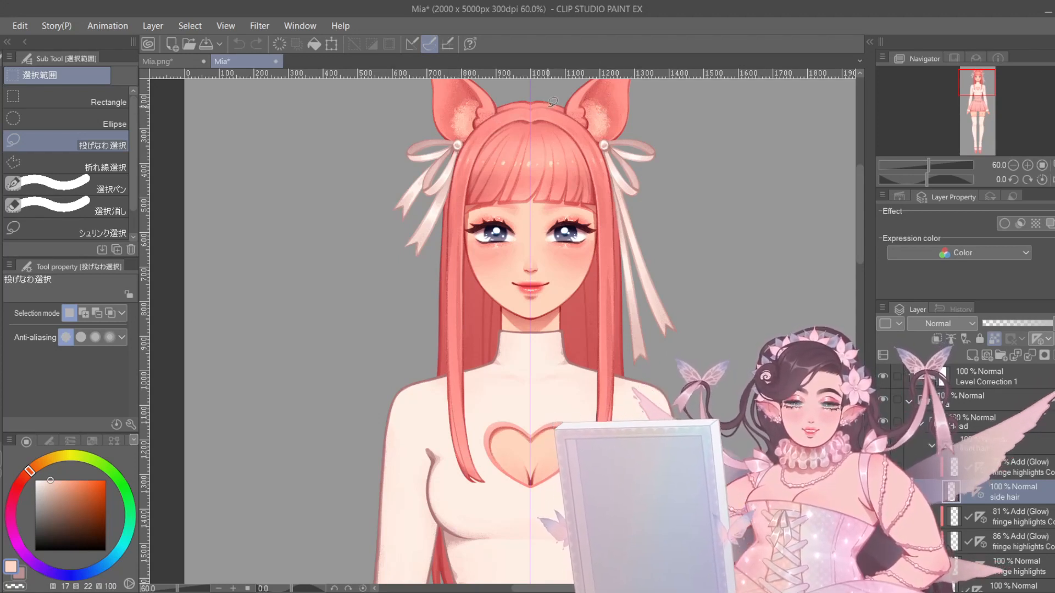
drag(656, 394, 651, 387)
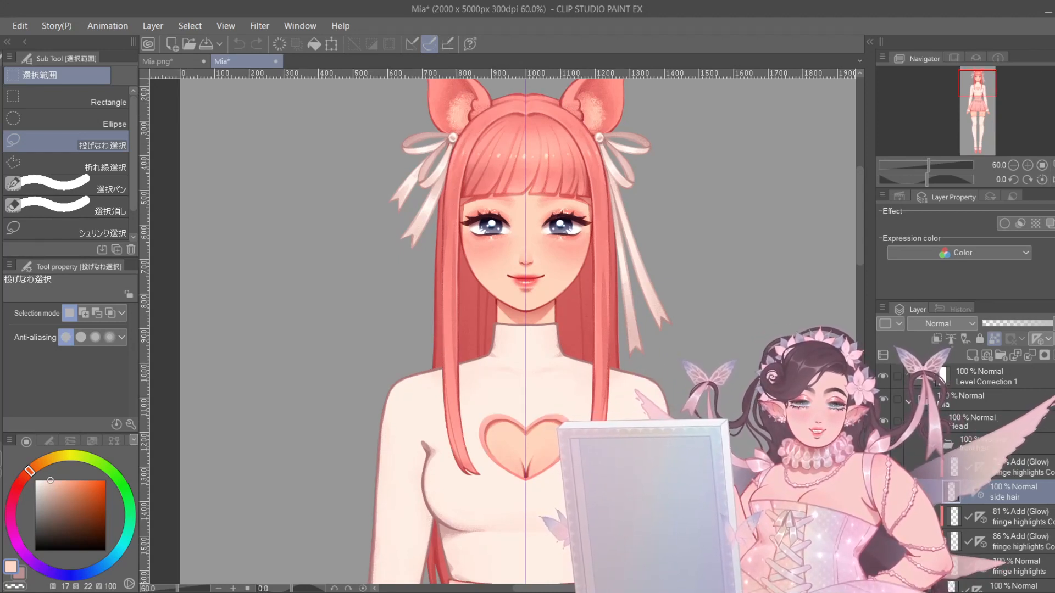
click(883, 491)
click(883, 492)
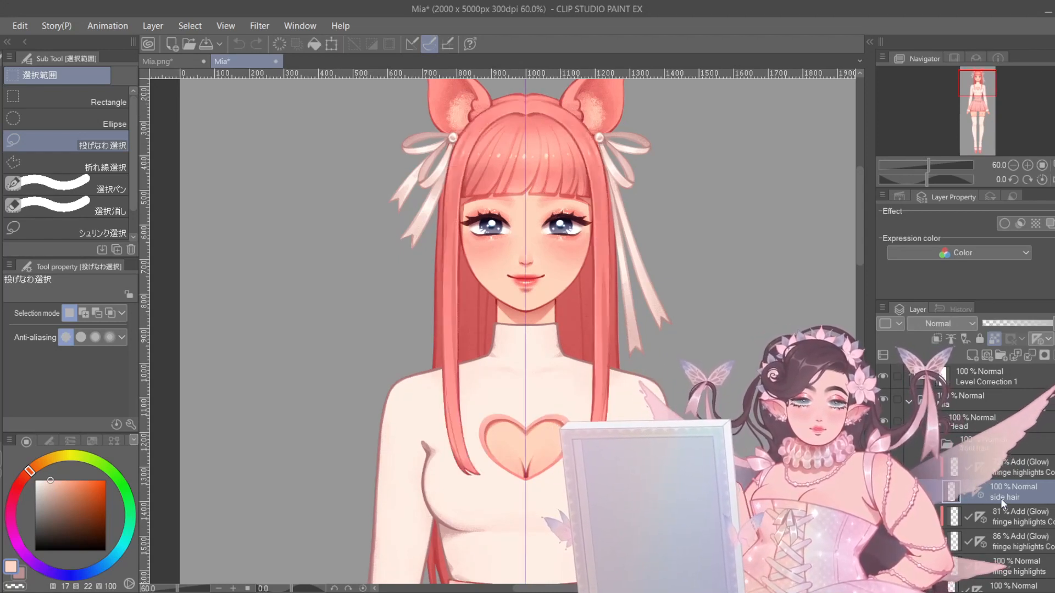
drag(590, 343, 584, 324)
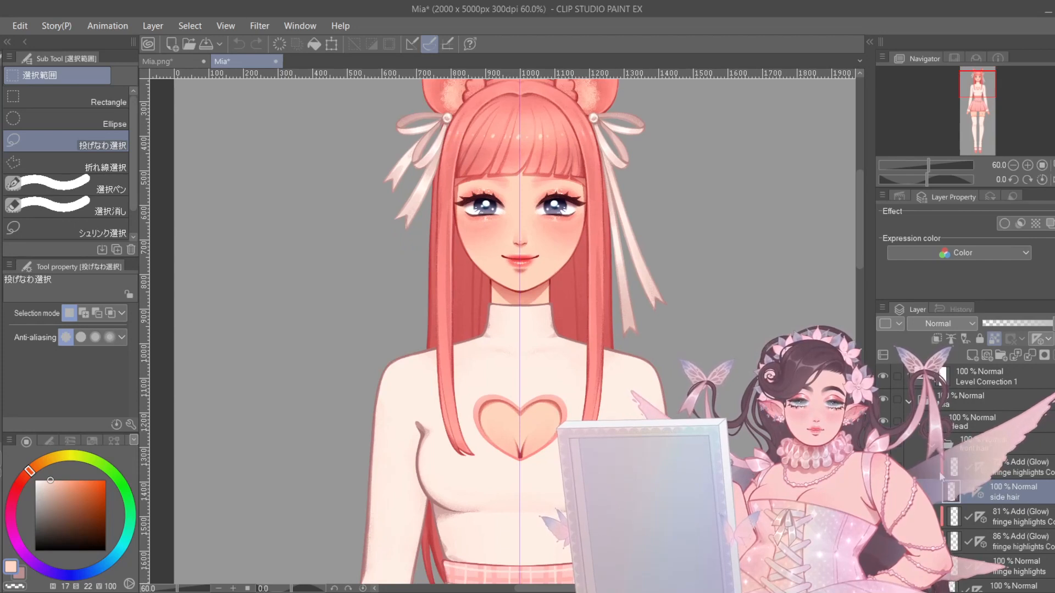
- Hide the side hair layer, then select the fringe layer and toggle its visibility off and on
click(883, 492)
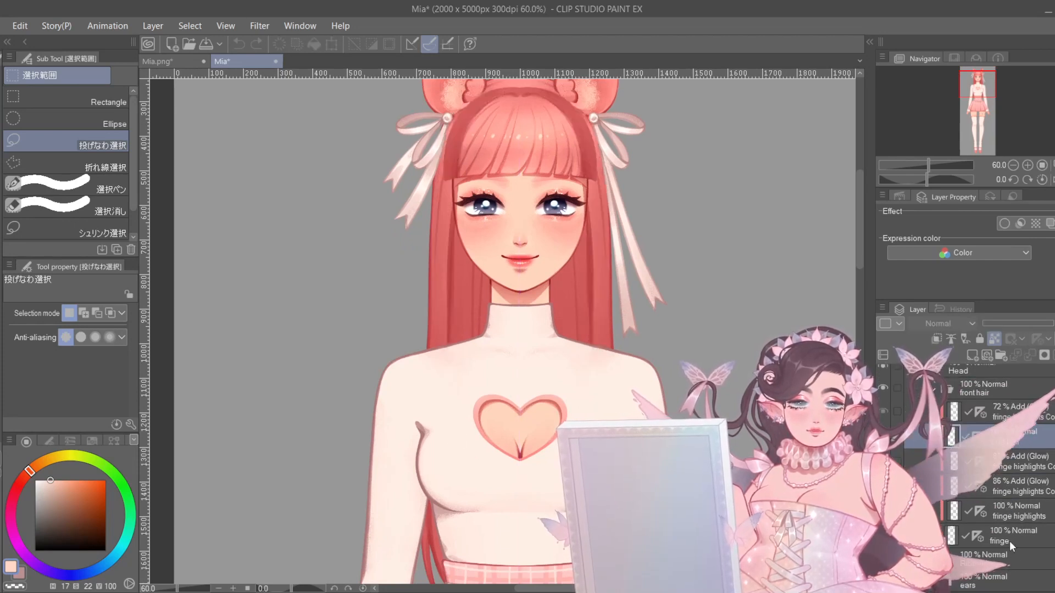
click(1012, 546)
click(883, 536)
click(884, 535)
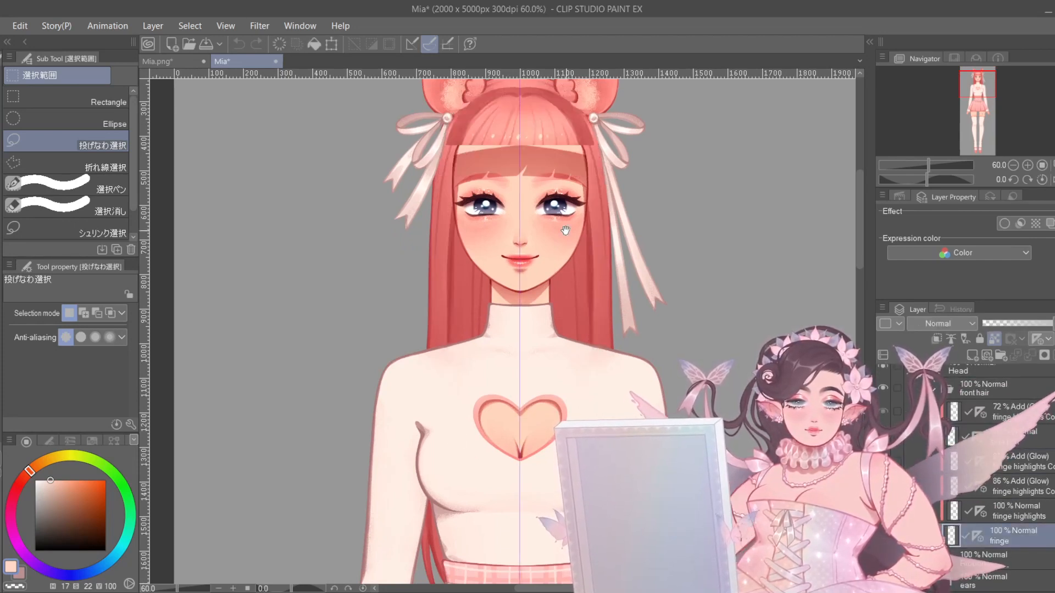
drag(565, 231, 577, 317)
drag(524, 207, 607, 210)
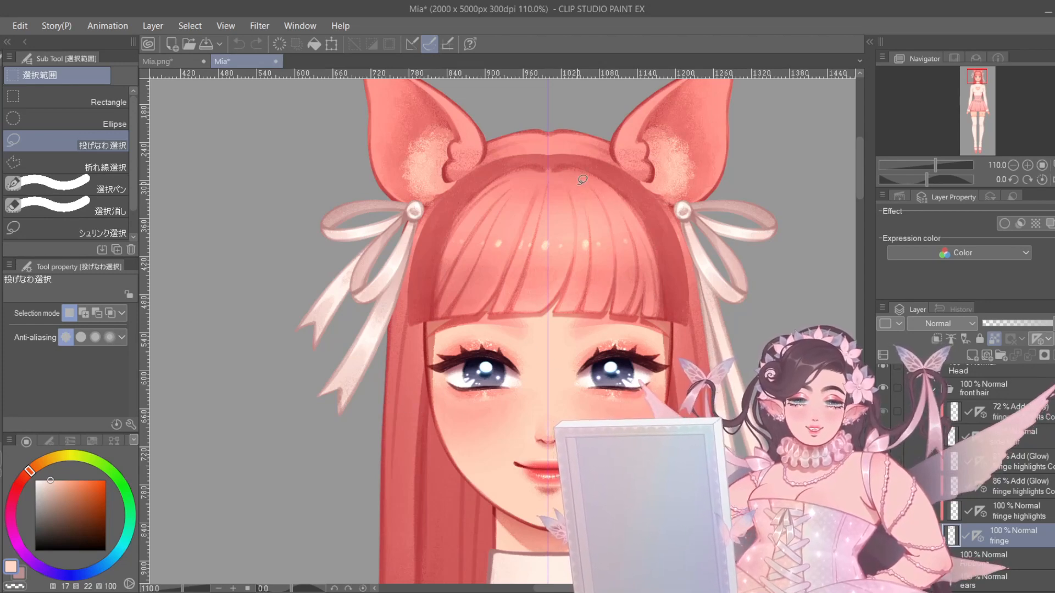
- Lasso the middle section of the fringe and copy it from the fringe layer onto a new layer
scroll(560, 181, up, 3)
drag(553, 176, 538, 190)
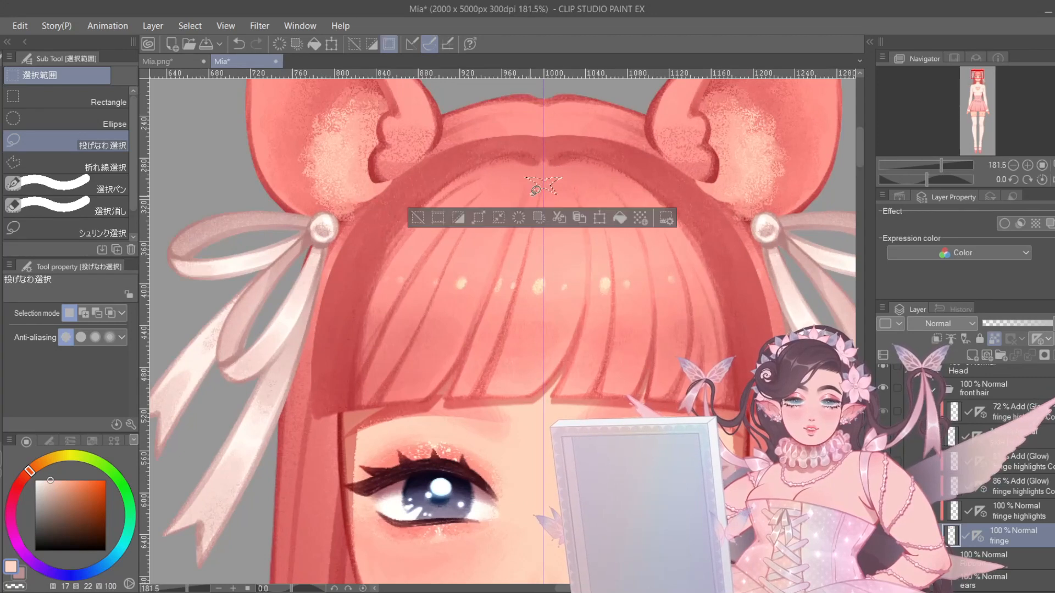
key(ctrl+z)
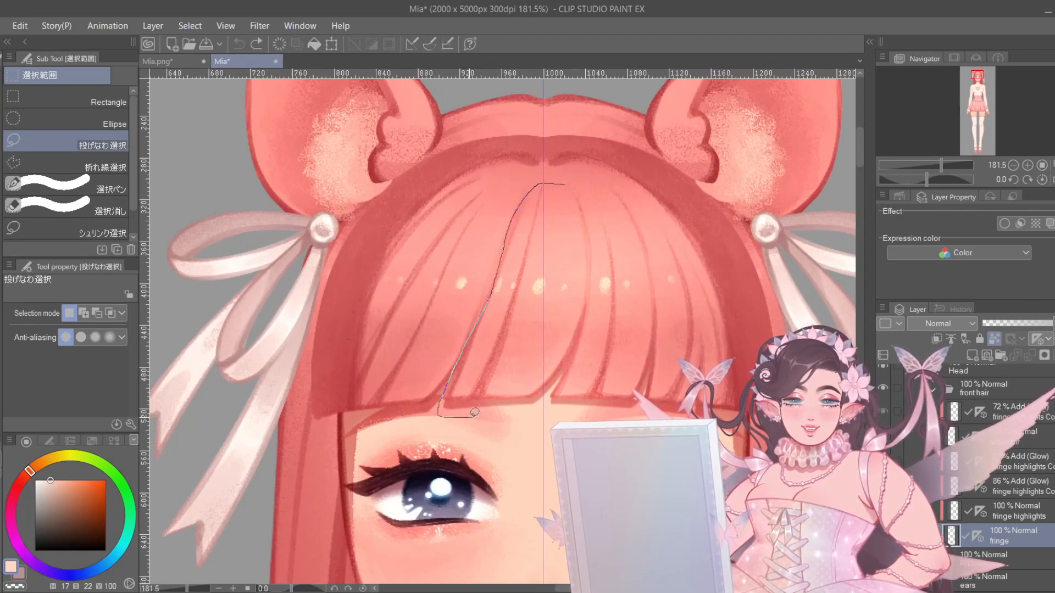
drag(590, 213, 569, 187)
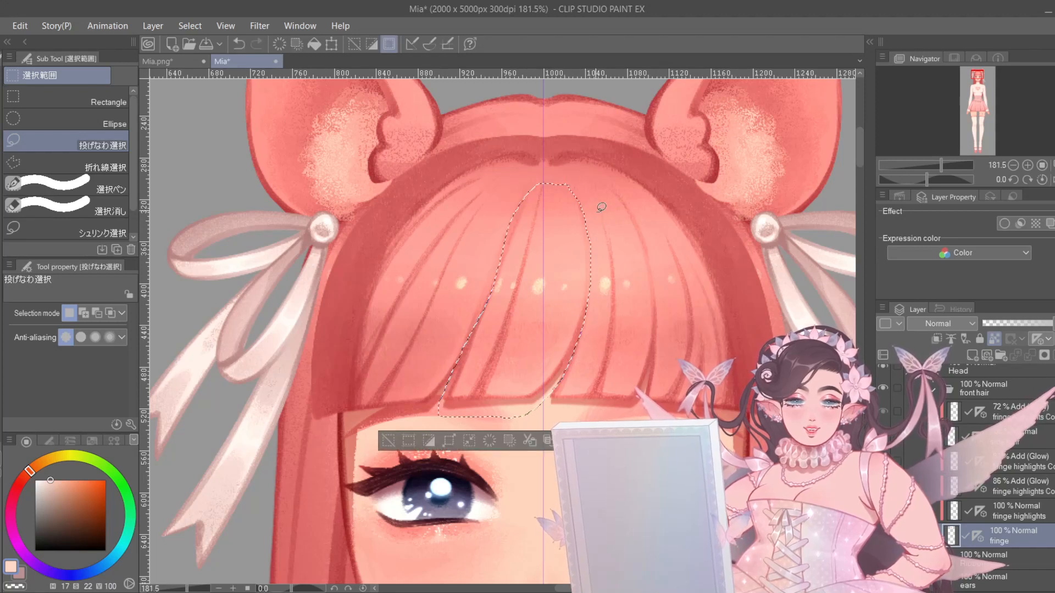
key(ctrl+c)
key(ctrl+v)
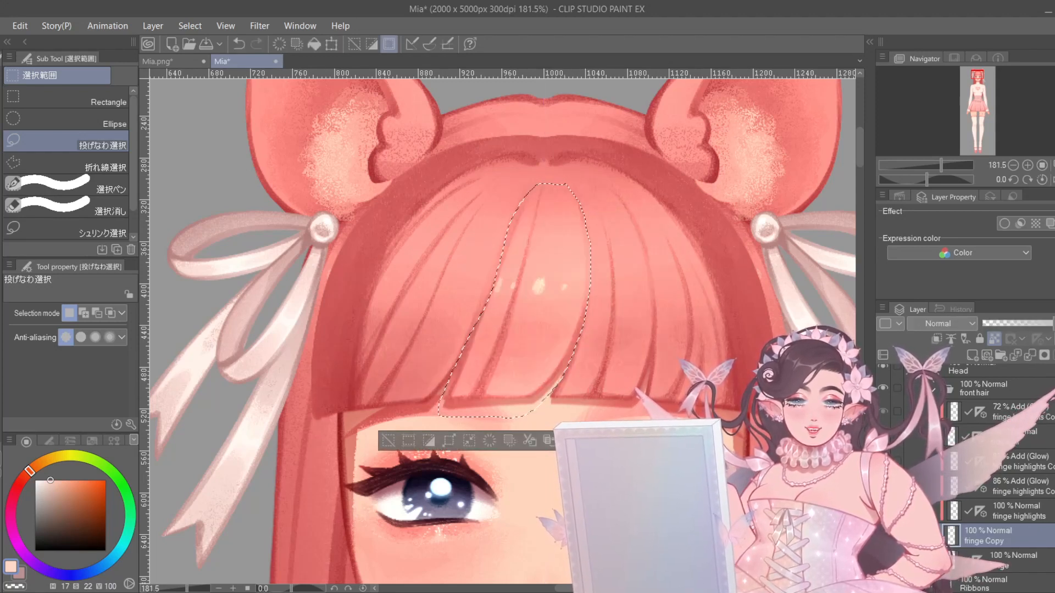
- Undo the fringe section copy and clear the selection
key(ctrl+z)
key(ctrl+z)
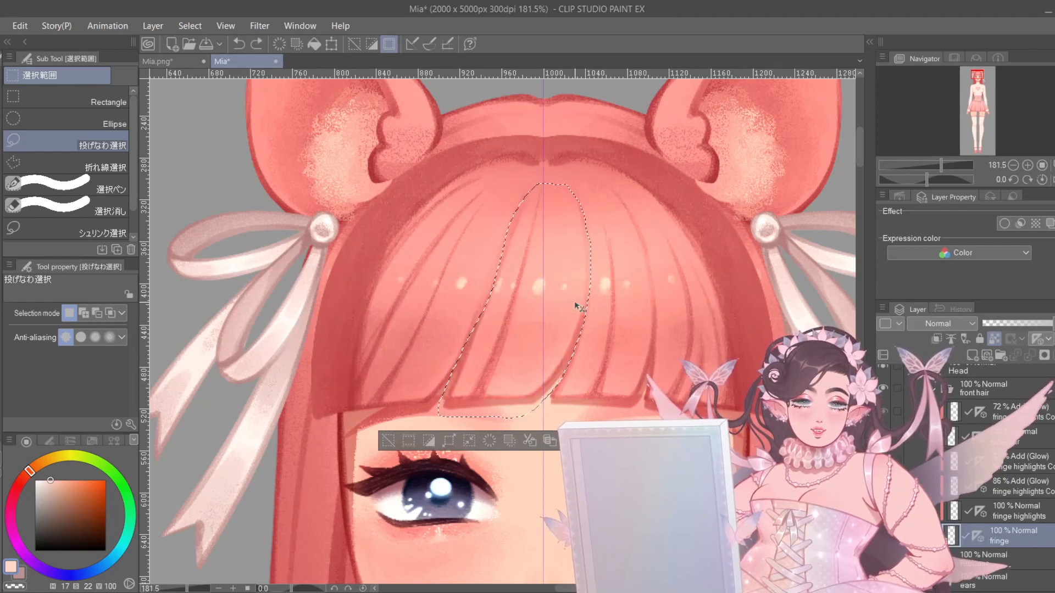
key(ctrl+d)
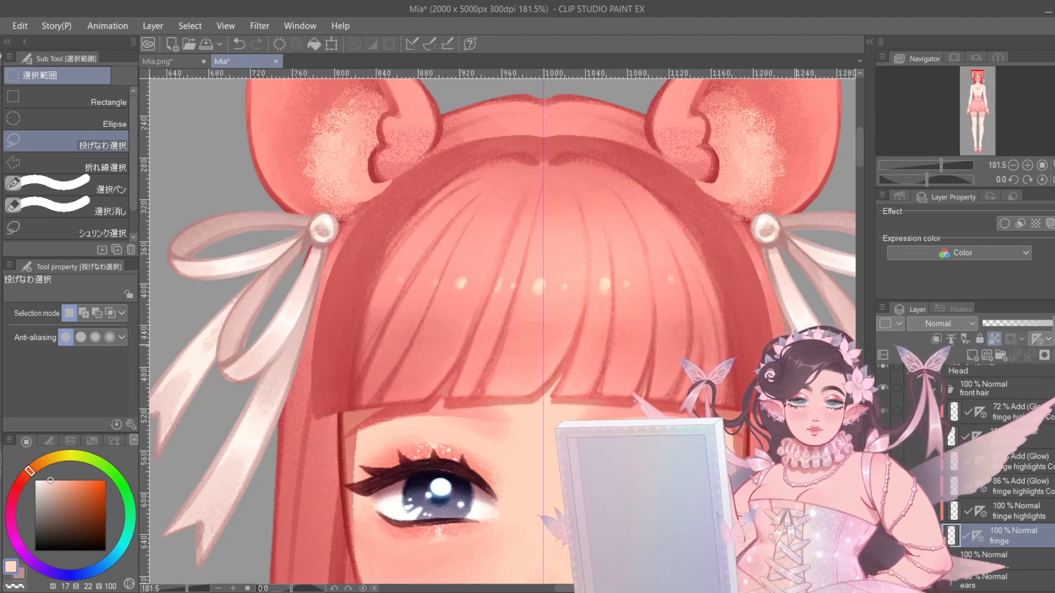
- Collapse and select the front hair folder, and expand the Ribbons folder to show its separate ribbon layers
scroll(571, 219, down, 2)
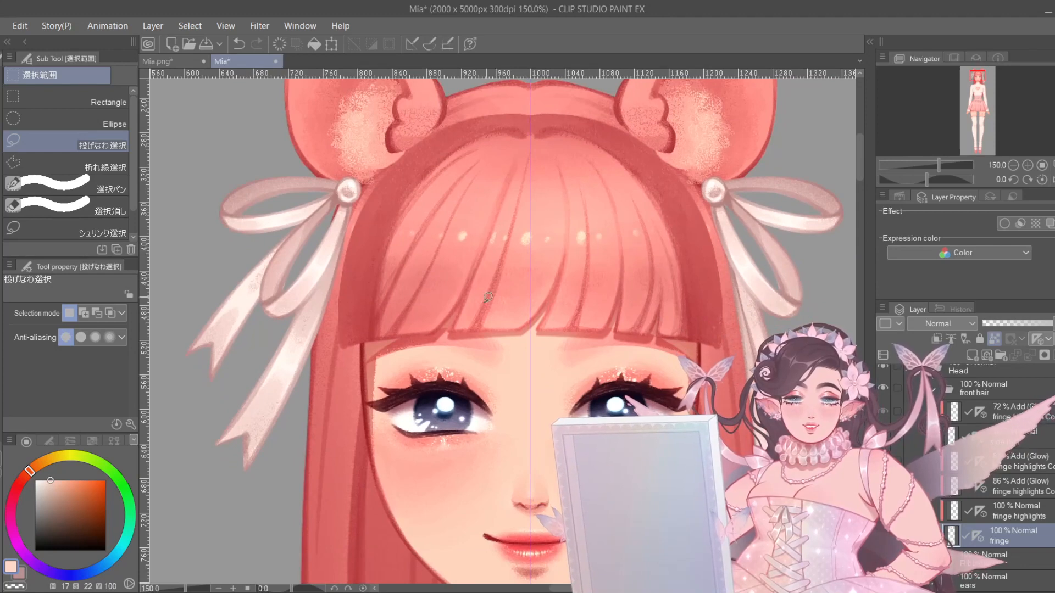
scroll(488, 297, down, 2)
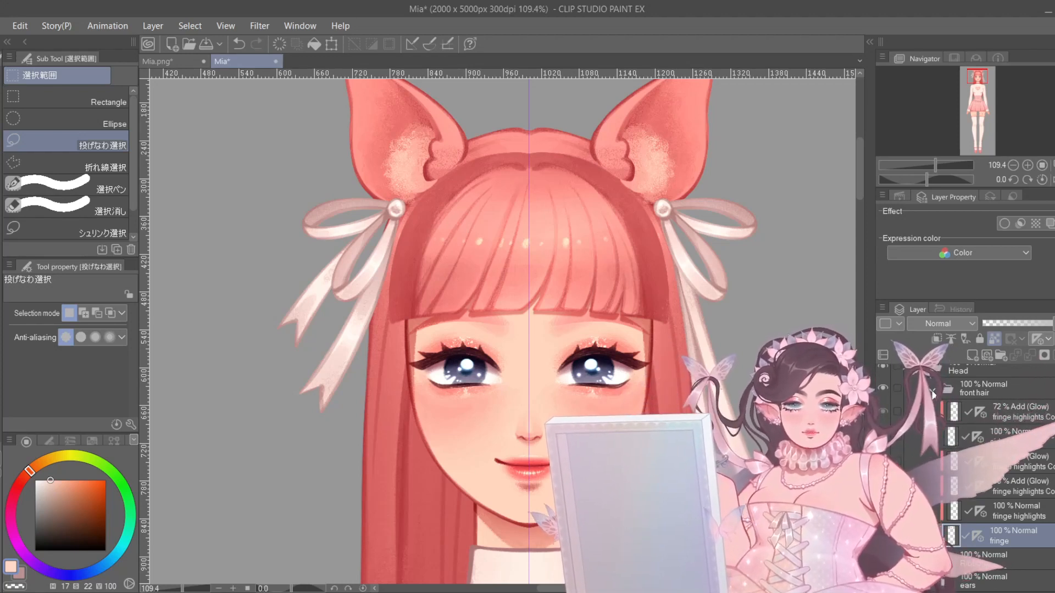
click(932, 394)
click(970, 401)
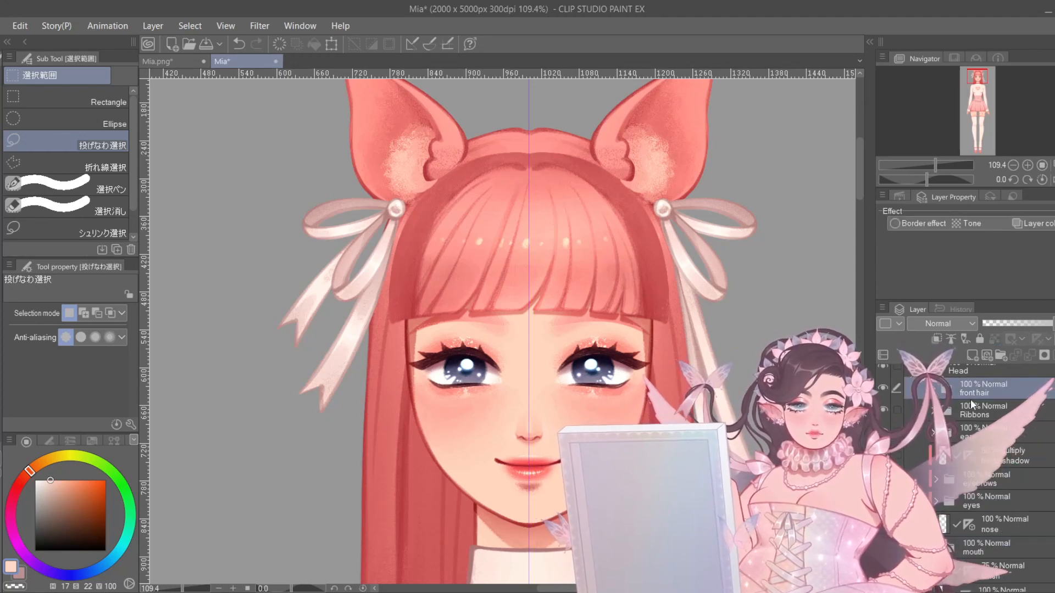
click(933, 410)
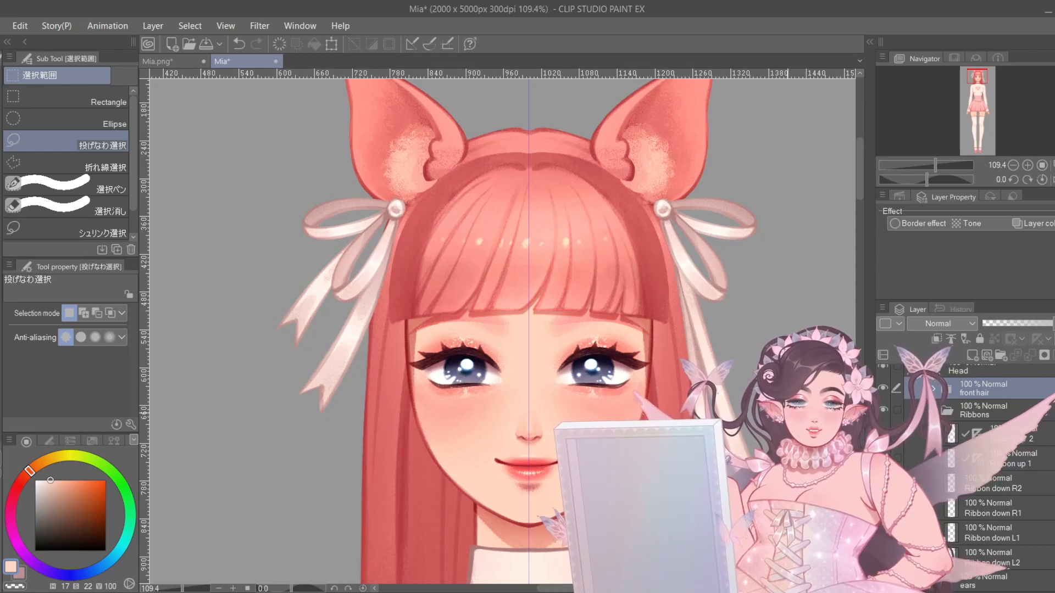
- Outline the lower and upper loops of the ribbon bow with trial lasso selections, undoing each one
drag(788, 413, 774, 413)
drag(837, 390, 819, 367)
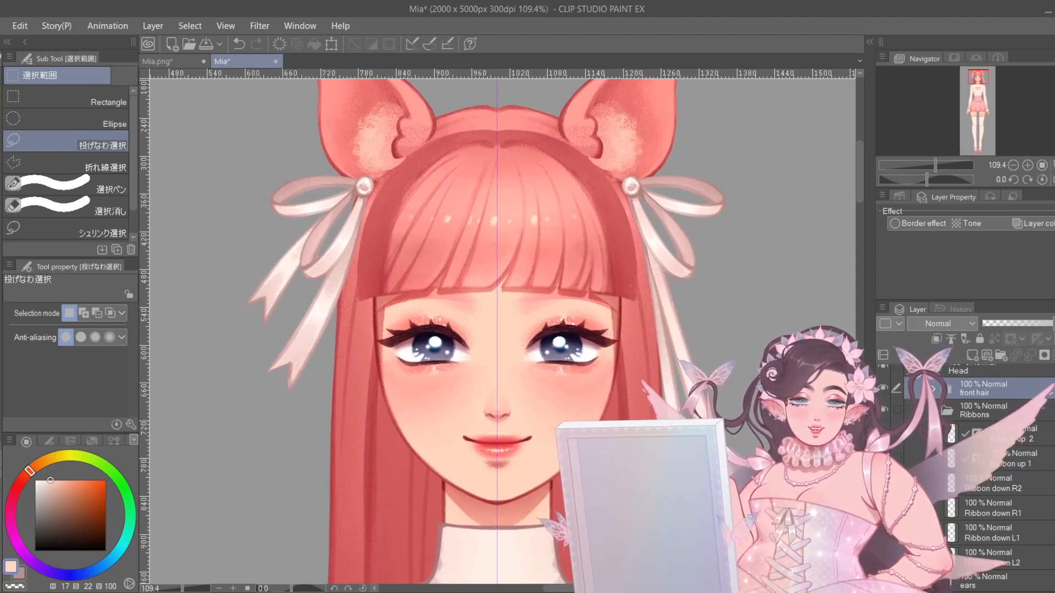
drag(478, 276, 520, 267)
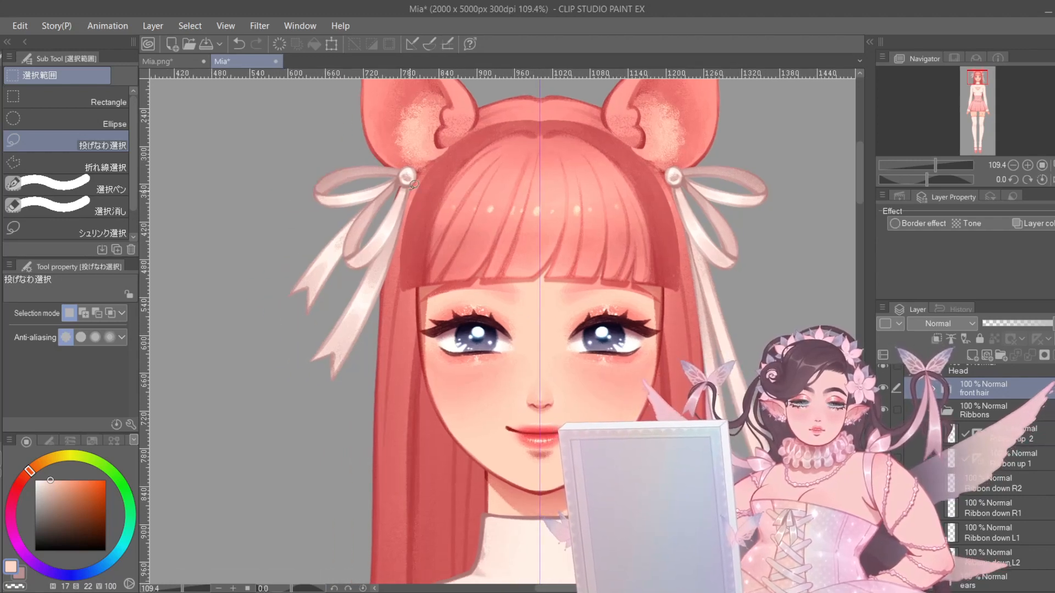
scroll(413, 181, up, 3)
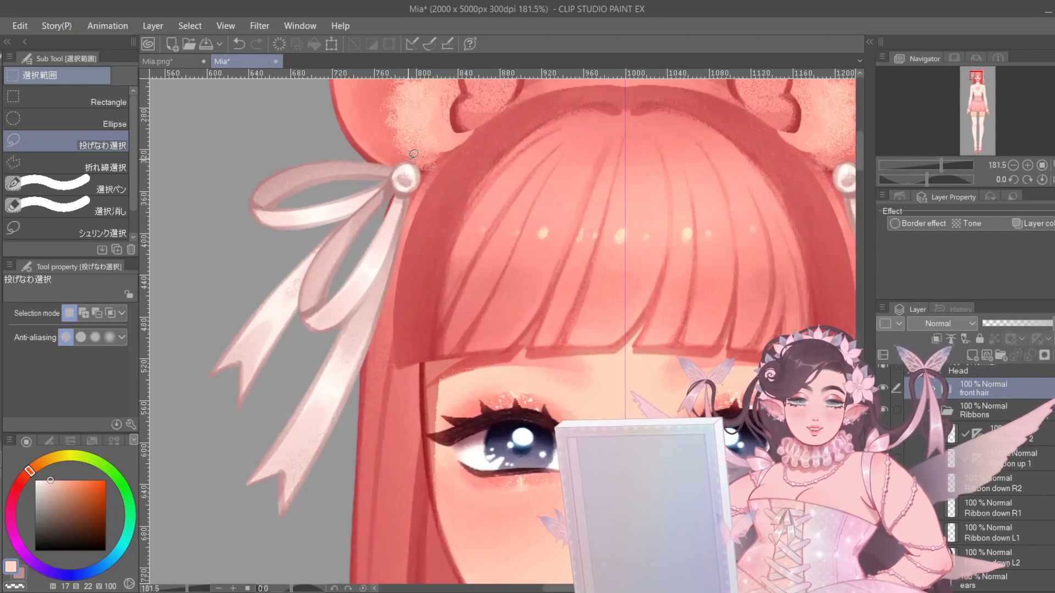
mouse_move(414, 154)
mouse_down()
mouse_move(311, 258)
mouse_move(294, 300)
mouse_move(312, 332)
mouse_up()
key(ctrl+z)
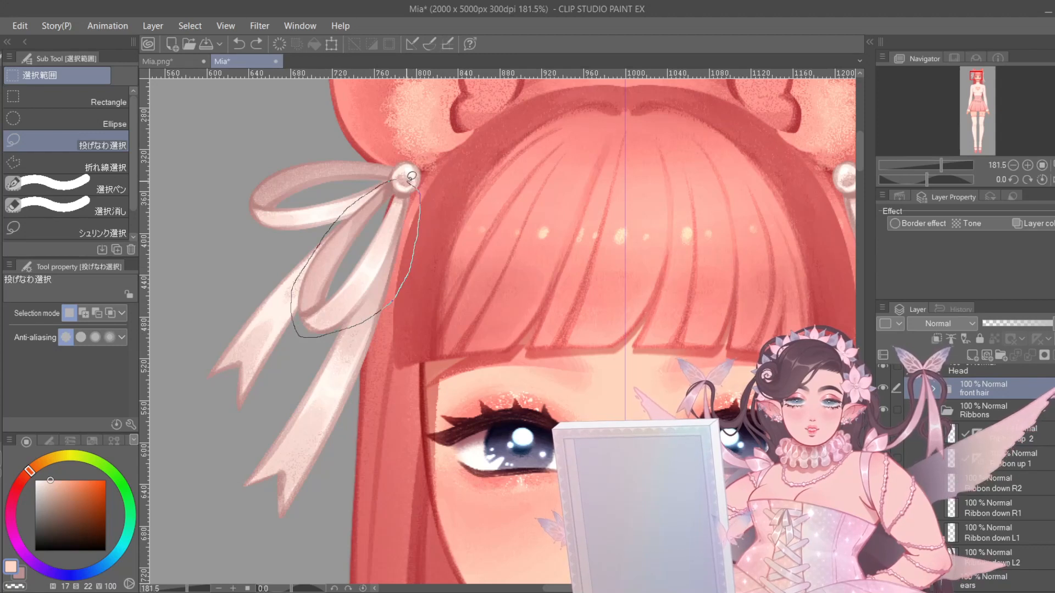
drag(408, 181, 402, 179)
key(ctrl+z)
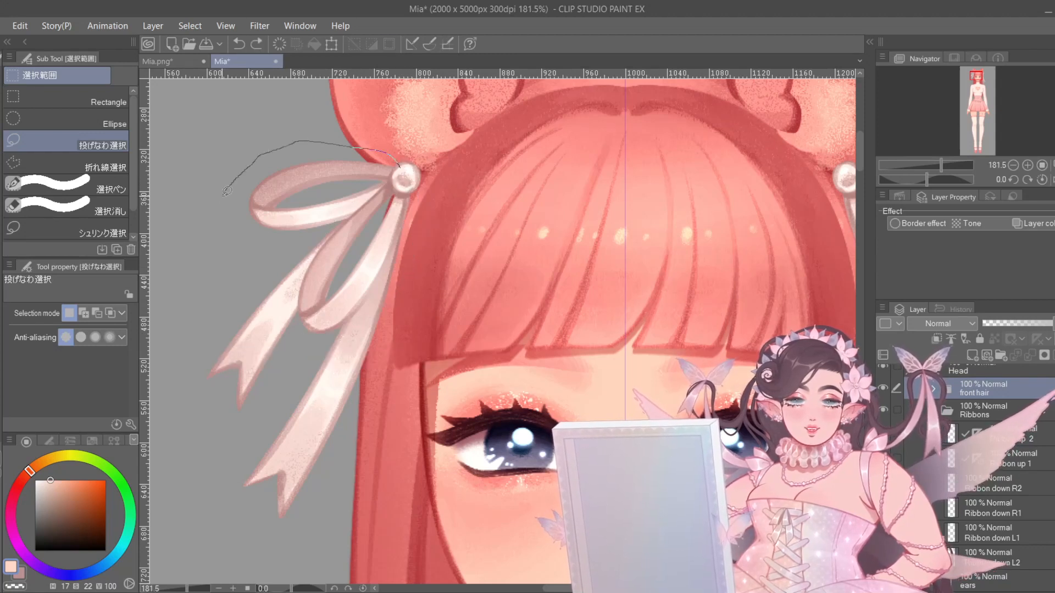
drag(405, 159, 403, 173)
key(ctrl+z)
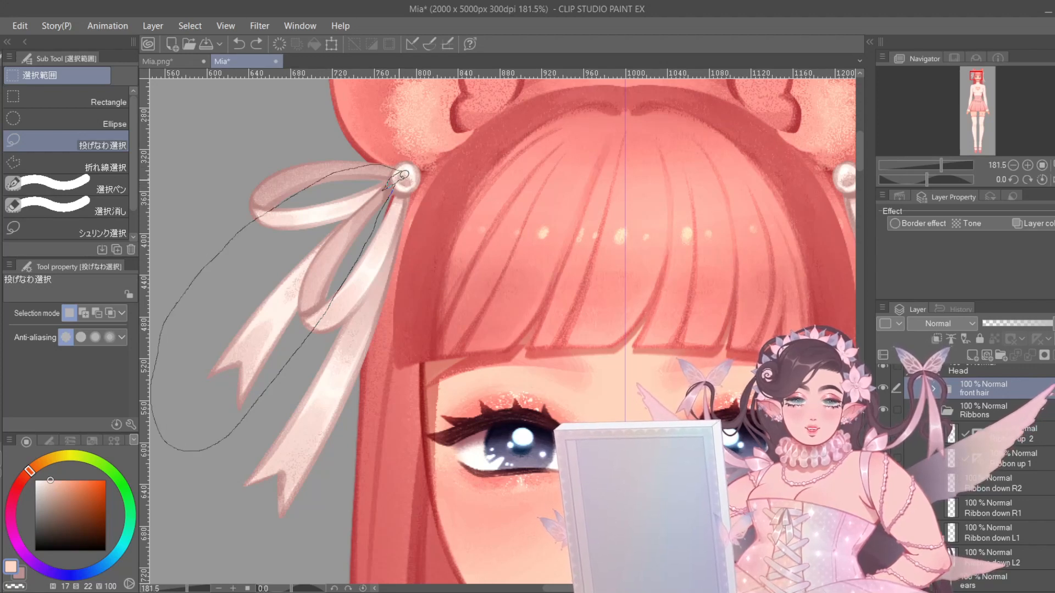
- Lasso the outer hanging ribbon tail, undo that selection, and lasso the inner tail beside the hair instead
drag(404, 175, 401, 173)
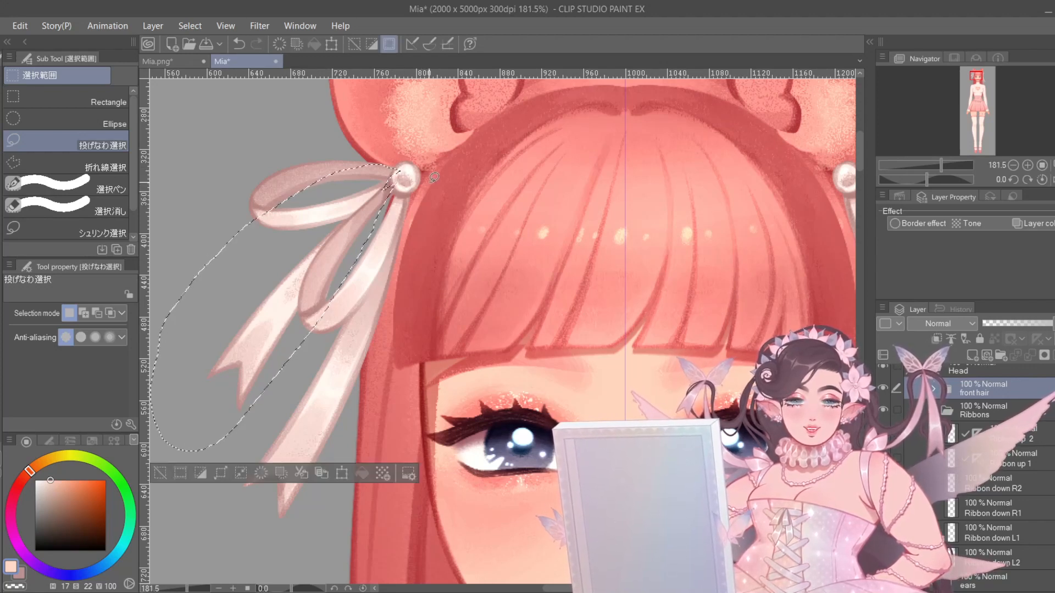
key(ctrl+z)
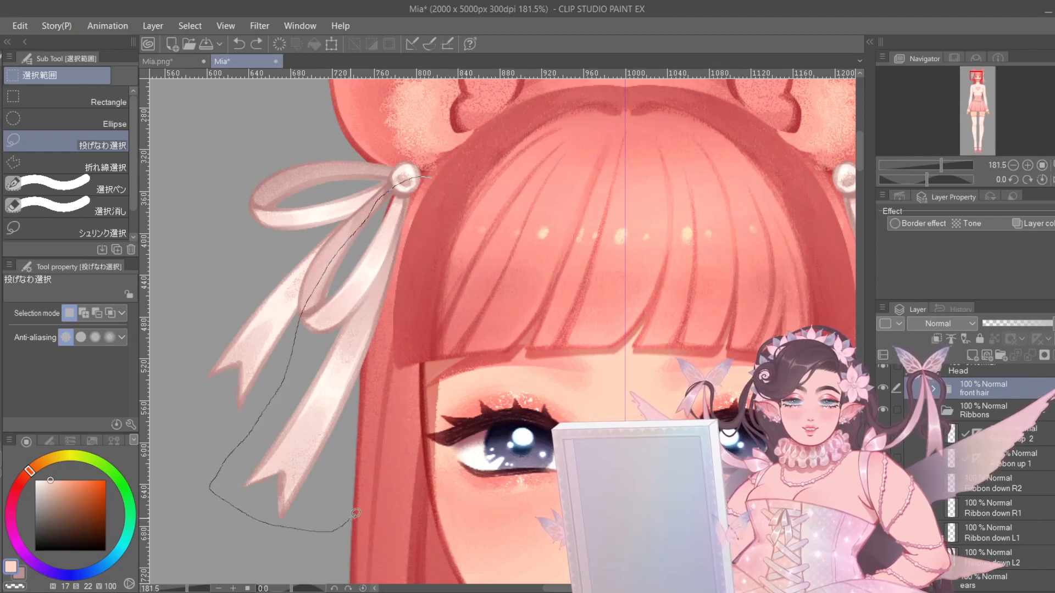
mouse_move(357, 512)
mouse_down()
mouse_move(431, 310)
mouse_move(430, 186)
mouse_up()
scroll(502, 186, down, 2)
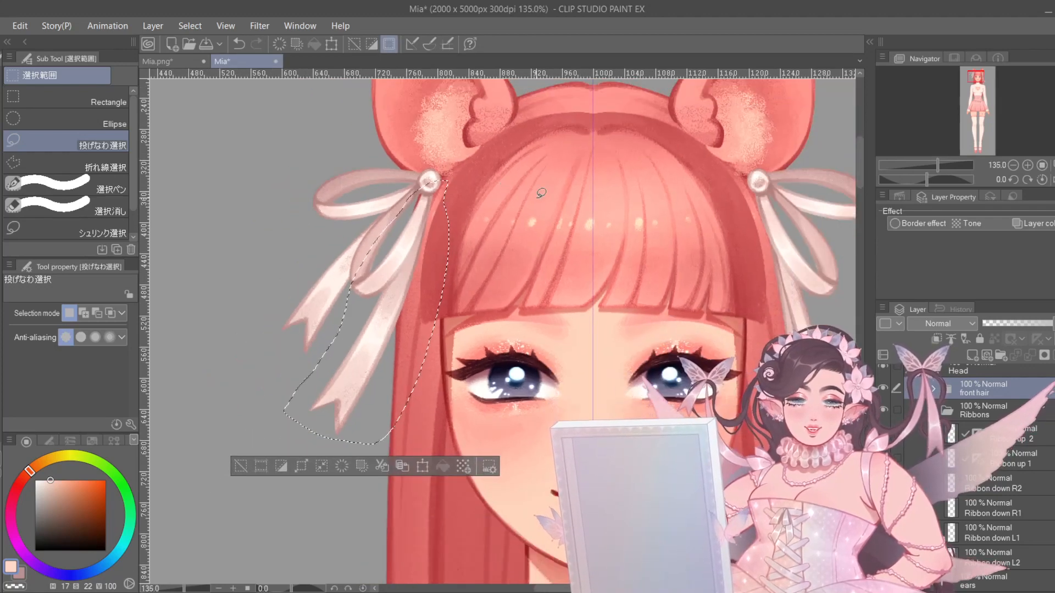
- Clear the ribbon tail selection and toggle the visibility of the Ribbon down L2, L1 and R1 layers one after another
drag(604, 222, 543, 214)
key(ctrl+d)
scroll(413, 255, down, 2)
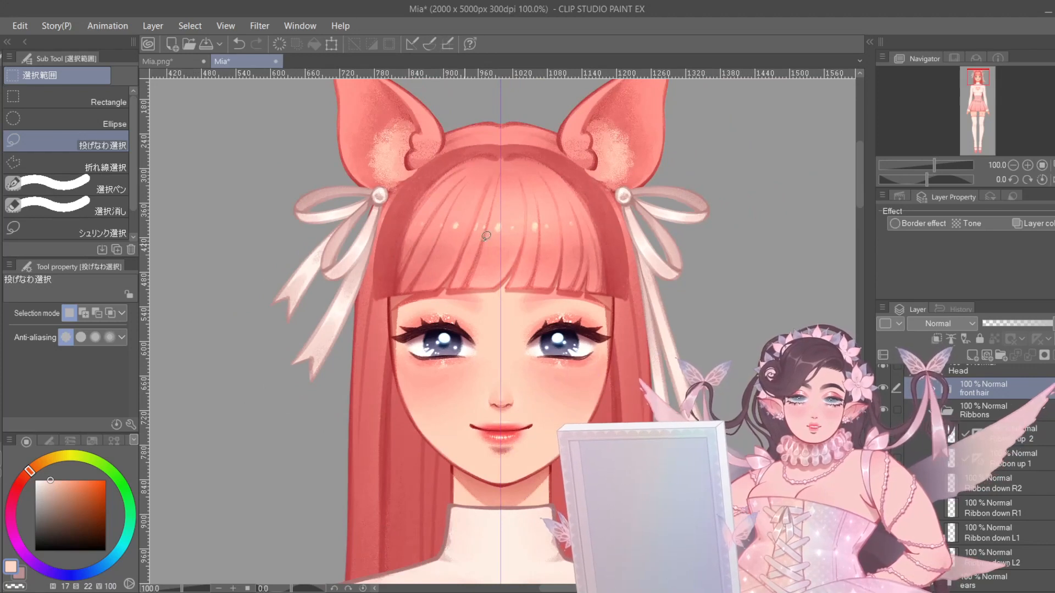
click(883, 557)
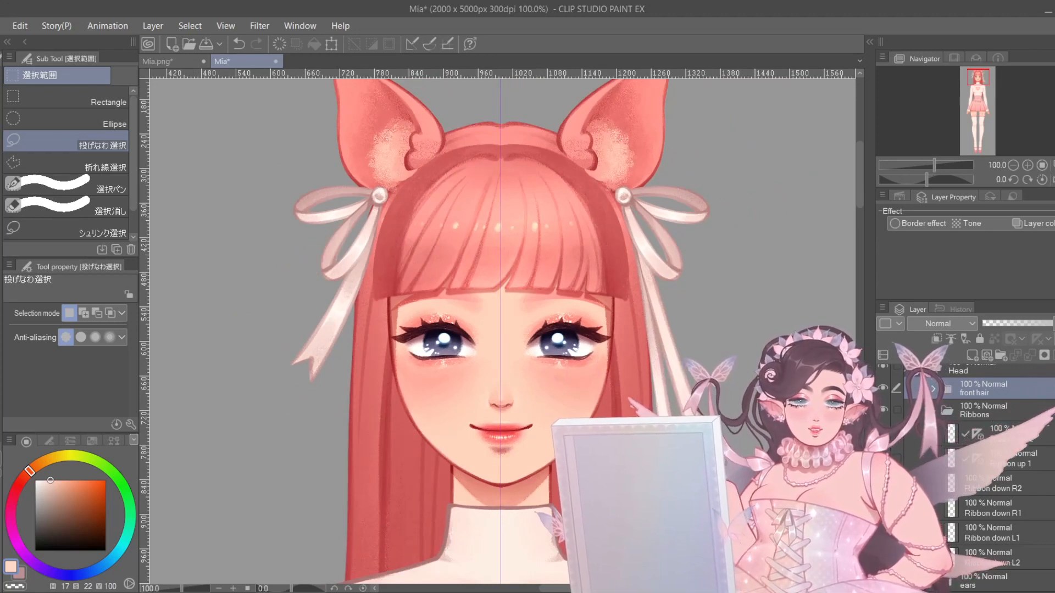
click(883, 558)
click(883, 533)
click(883, 533)
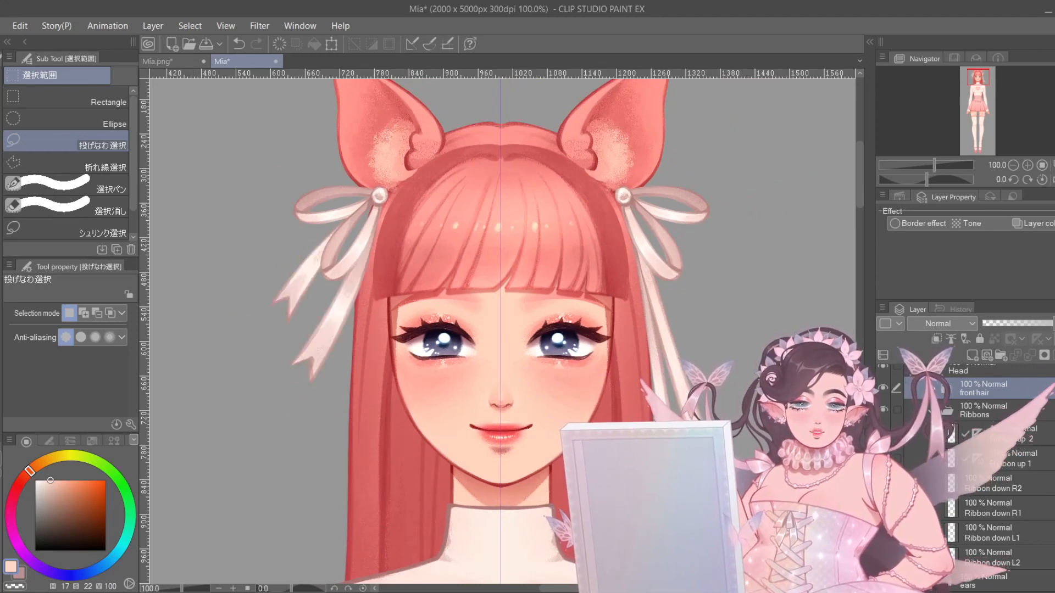
click(883, 509)
click(883, 508)
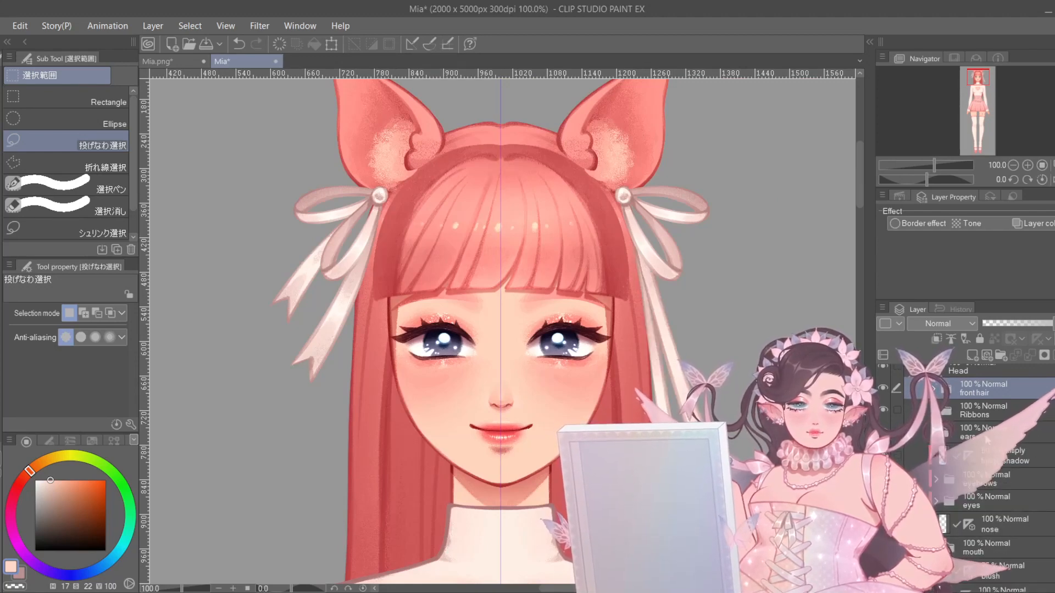
- Select the ears folder and expand it to show its ear front, ear fluff and ear back layers
click(987, 439)
drag(644, 264, 645, 358)
scroll(604, 325, up, 2)
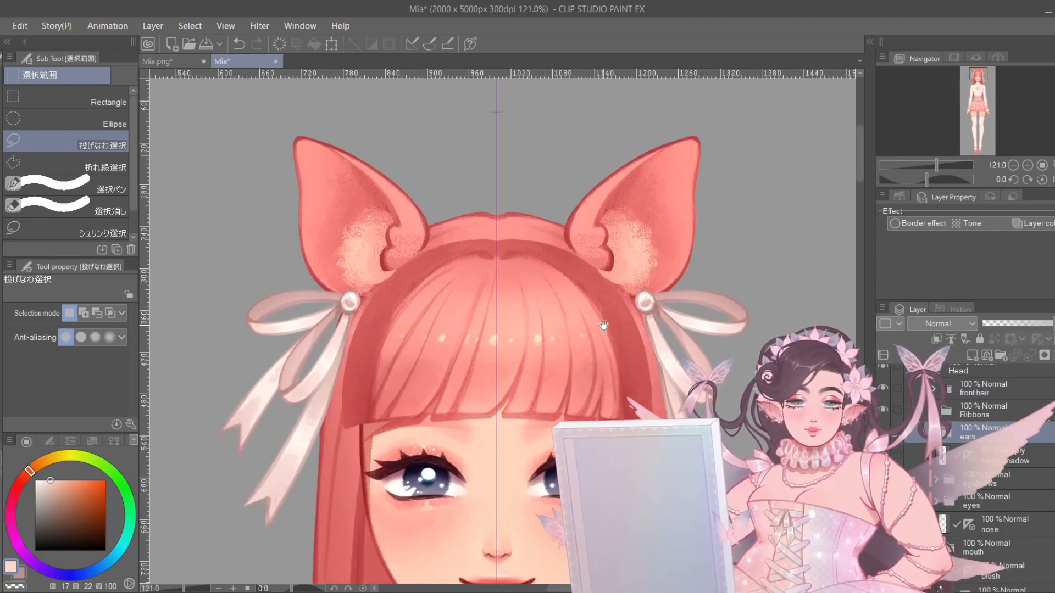
drag(604, 325, 599, 288)
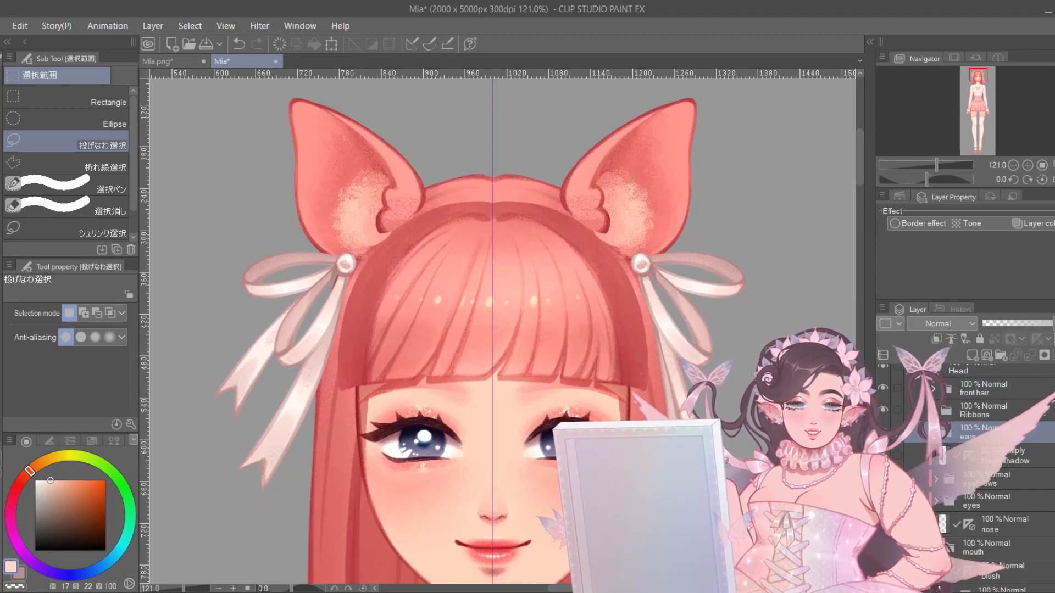
click(933, 433)
drag(588, 179, 608, 225)
scroll(609, 225, up, 2)
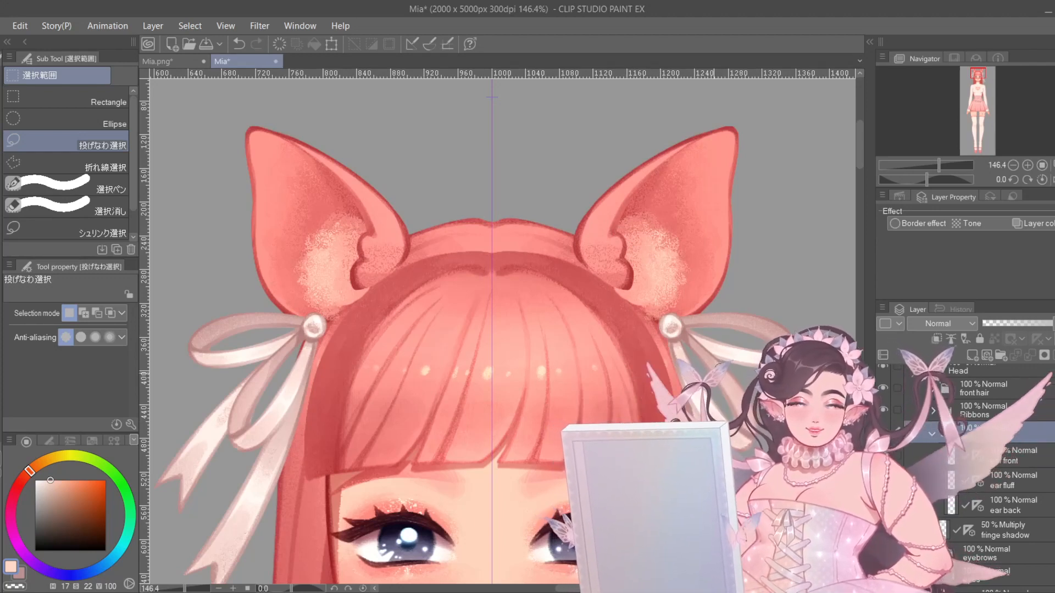
drag(641, 346, 636, 325)
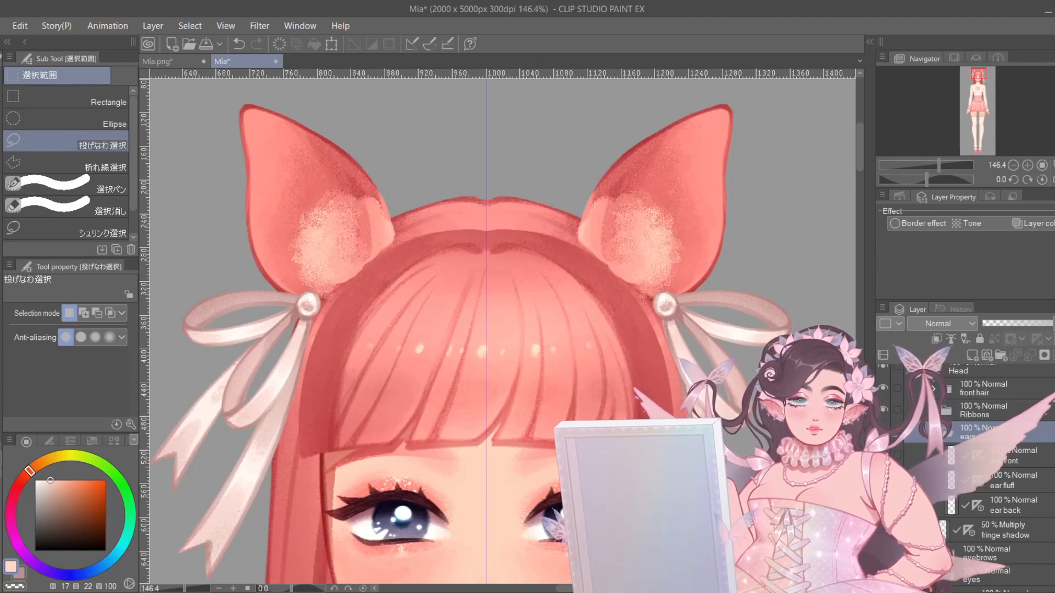
- Lasso the front flap of the right ear and clear it, and try a lasso stroke on the ear fluff layer, undoing it
drag(661, 274, 680, 304)
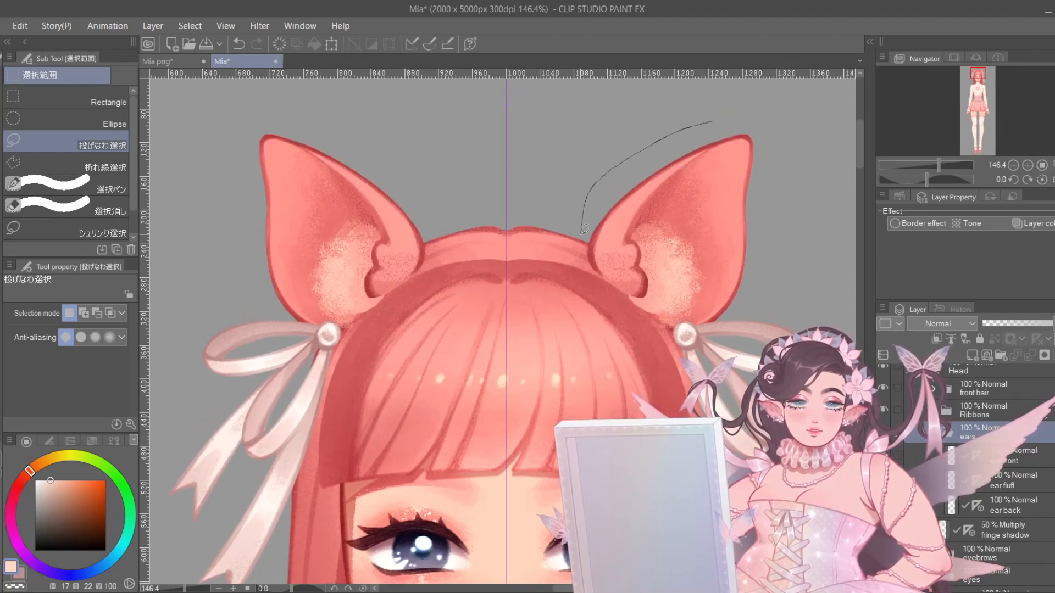
drag(741, 120, 738, 125)
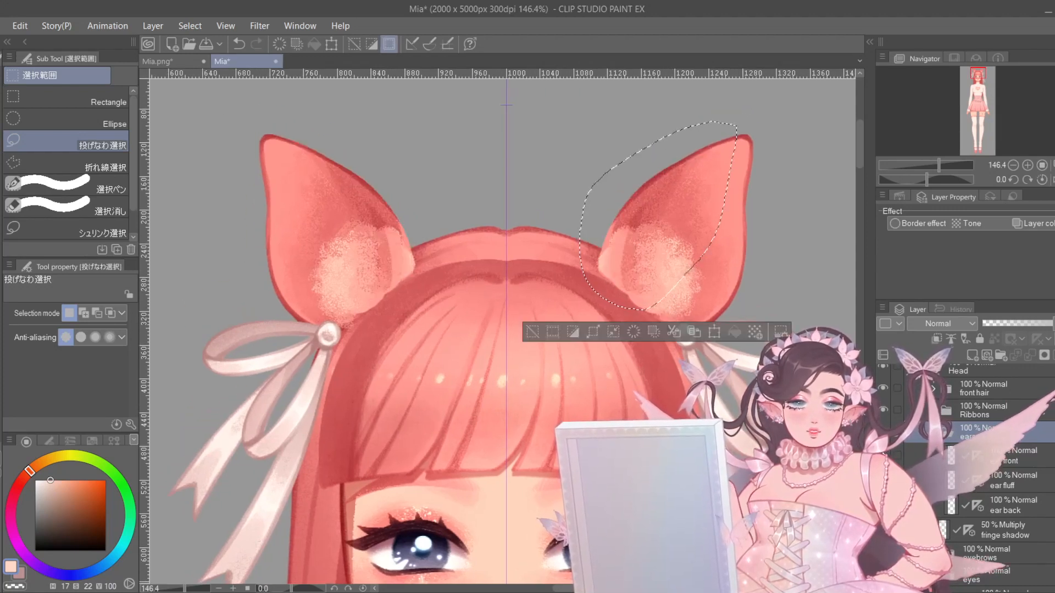
key(ctrl+d)
click(1007, 482)
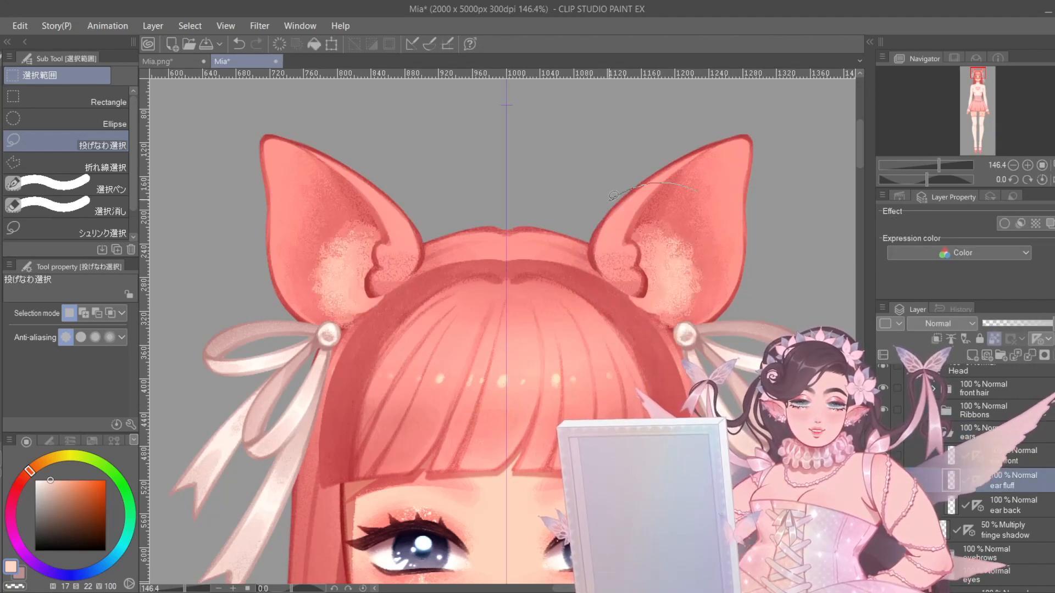
key(ctrl+z)
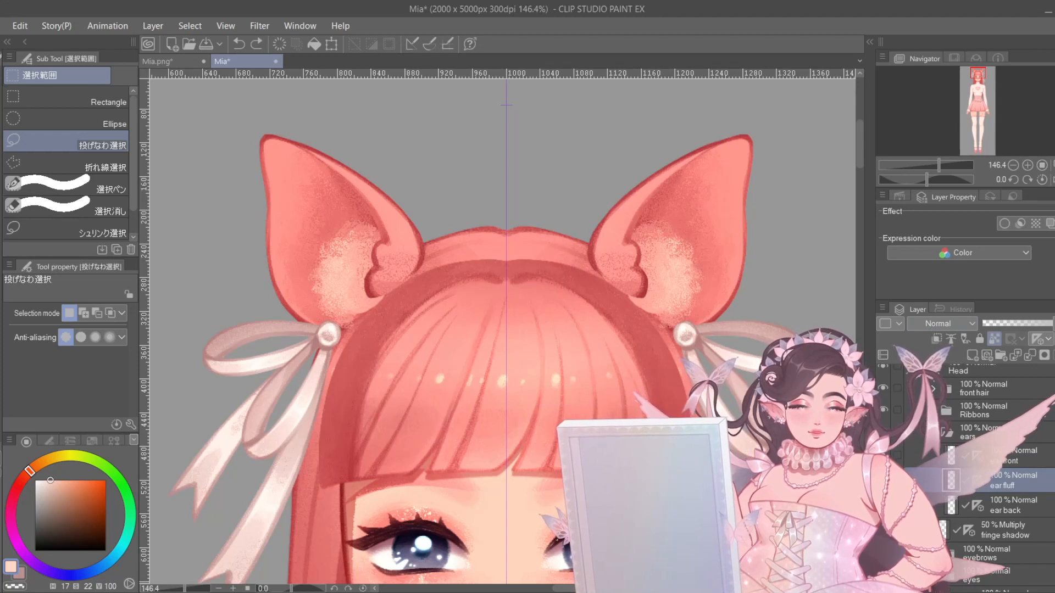
- Select the ear back layer, temporarily hide the ear front and ear fluff layers, and lasso around the whole right ear
drag(648, 307, 616, 277)
click(1010, 505)
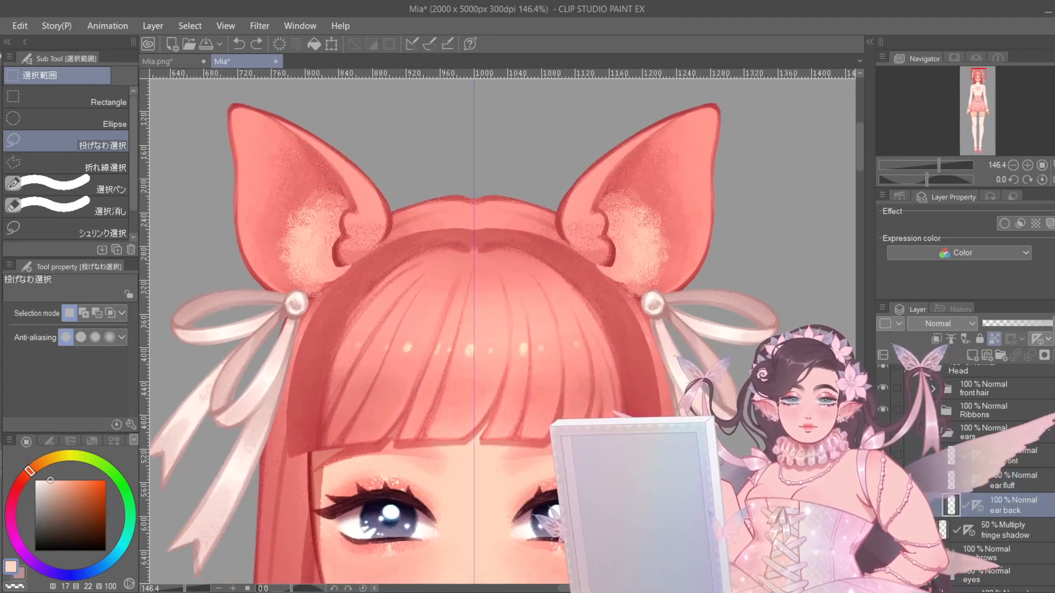
drag(883, 456, 883, 480)
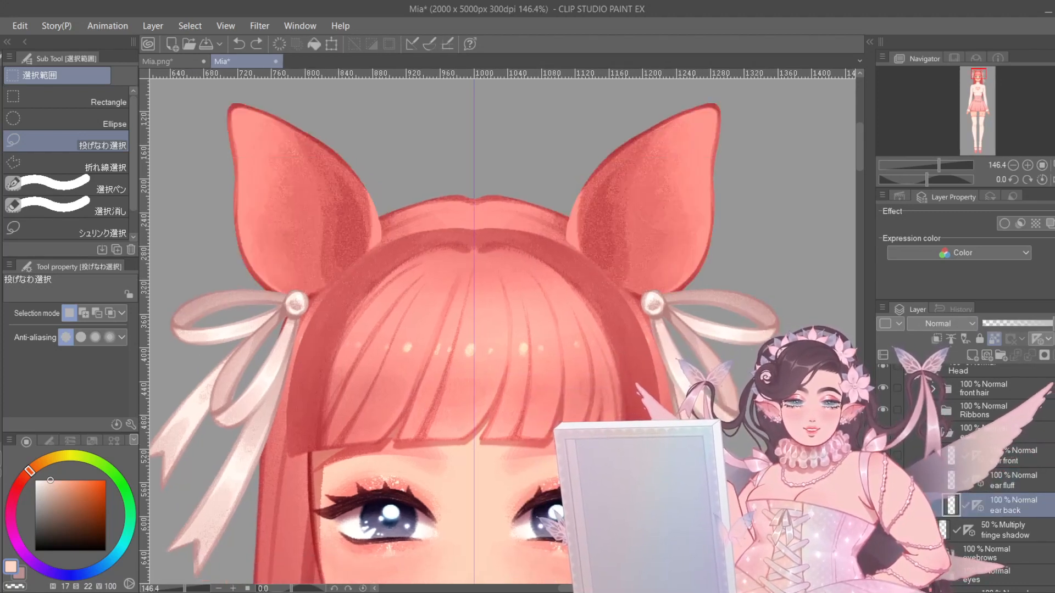
mouse_move(558, 268)
mouse_down()
mouse_move(726, 102)
mouse_move(577, 126)
mouse_up()
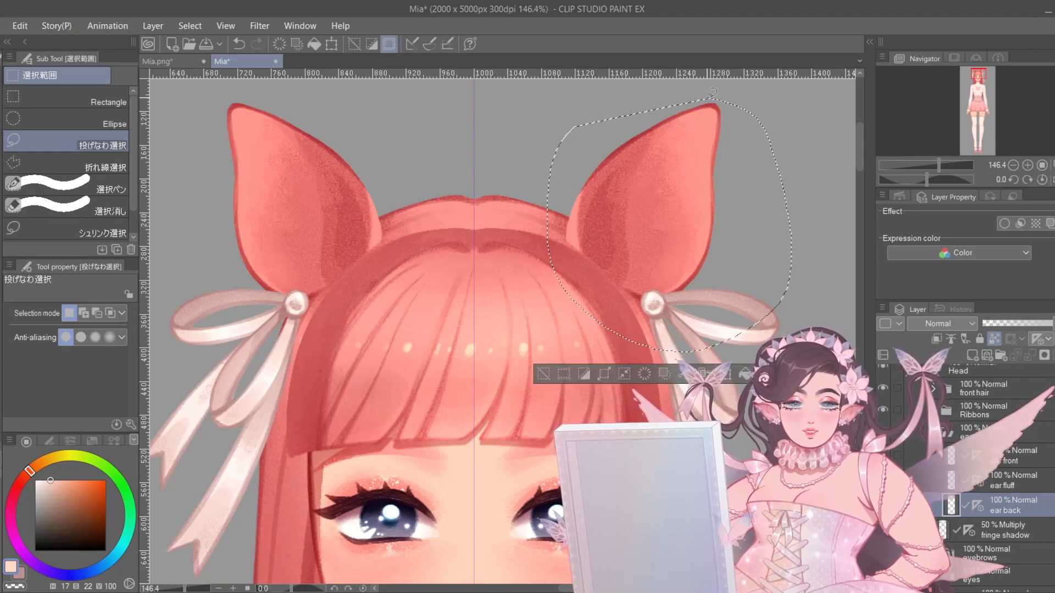
drag(883, 455, 883, 480)
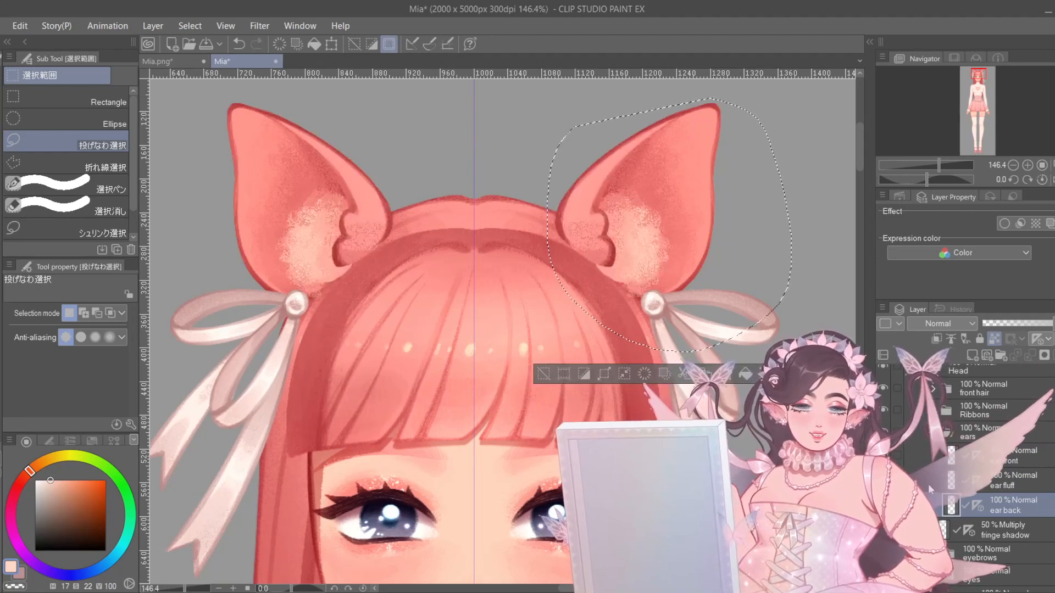
- Collapse and select the ears folder, and clear the lasso selection around the right ear
click(934, 434)
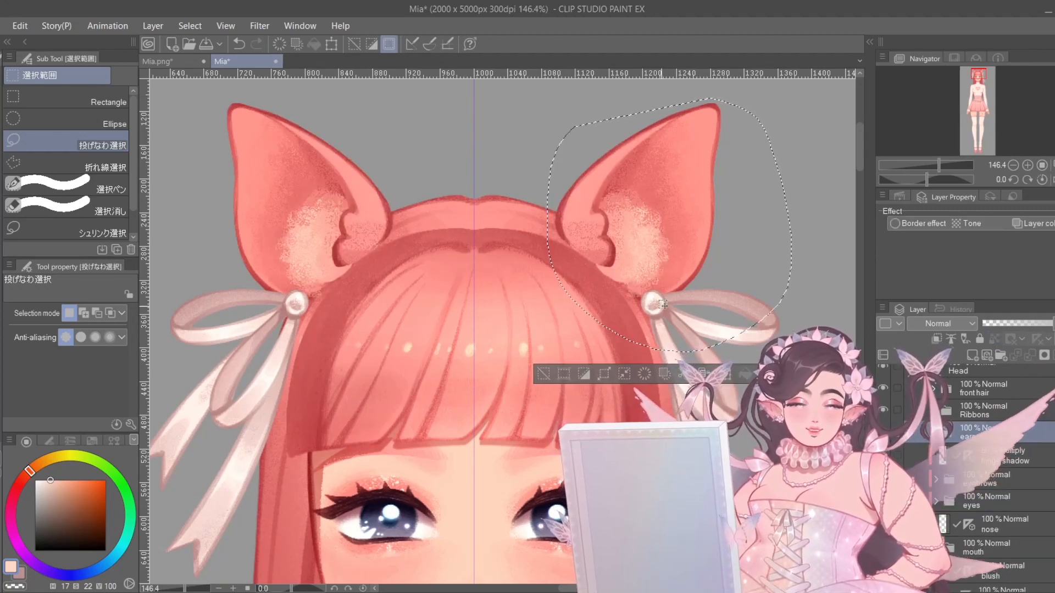
key(ctrl+d)
scroll(654, 222, down, 1)
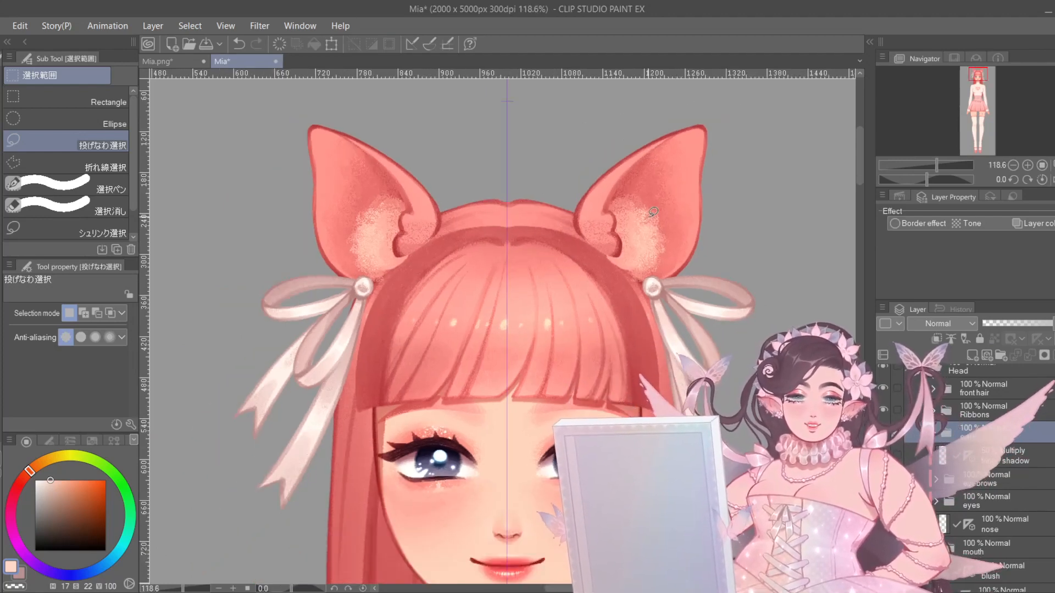
drag(640, 206, 618, 150)
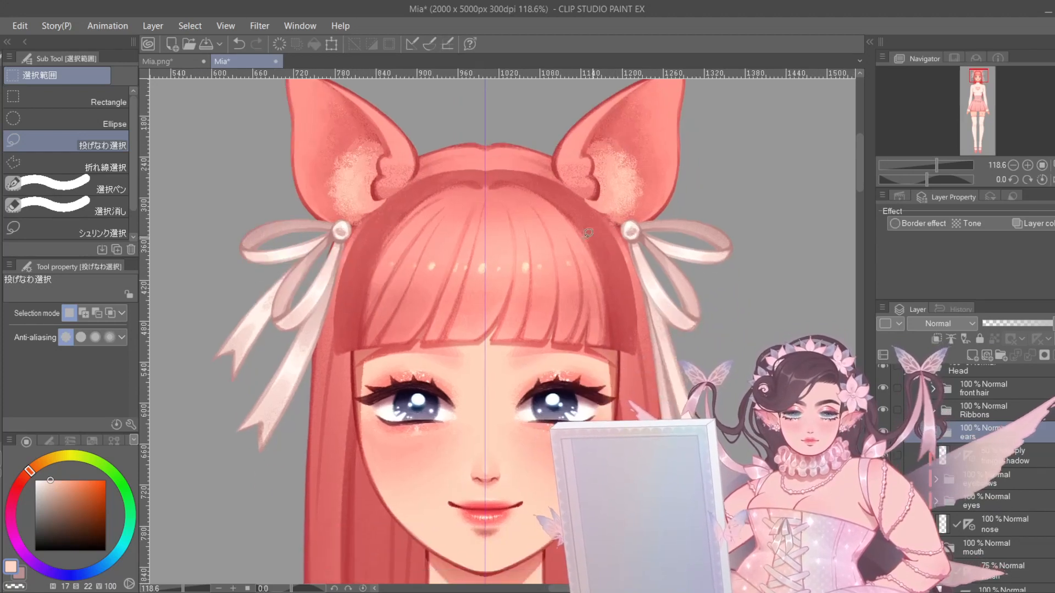
- Outline the face edges beside the right and left eyes with trial lasso selections and clear them
mouse_move(684, 366)
mouse_down()
mouse_move(582, 419)
mouse_move(637, 511)
mouse_move(708, 406)
mouse_up()
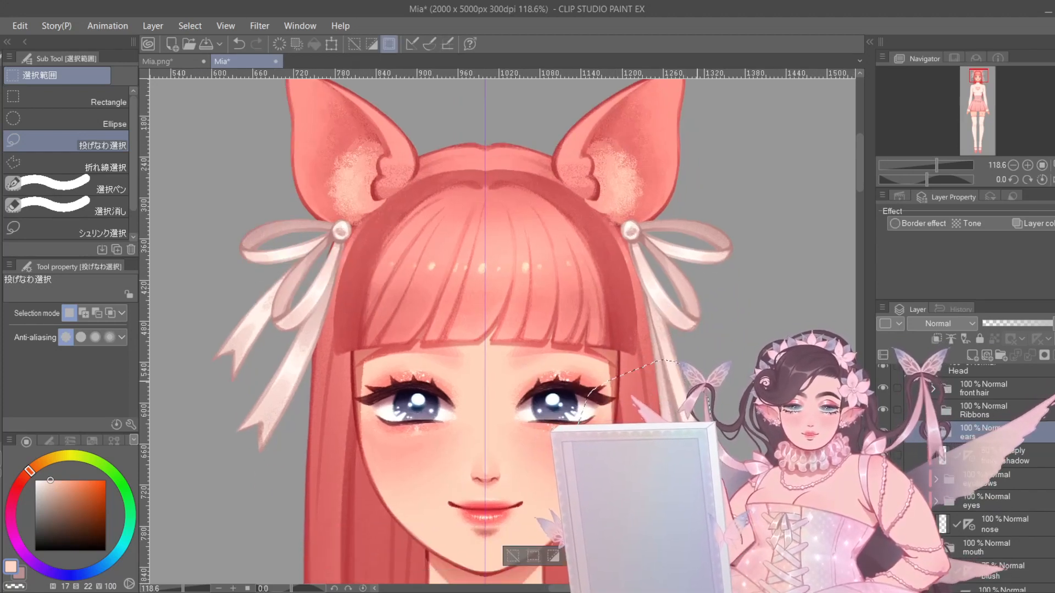
mouse_move(317, 358)
mouse_down()
mouse_move(437, 473)
mouse_move(401, 401)
mouse_up()
key(ctrl+d)
- Select the fringe shadow layer, and expand the eyebrows folder to select its eyebrows layer
click(1011, 461)
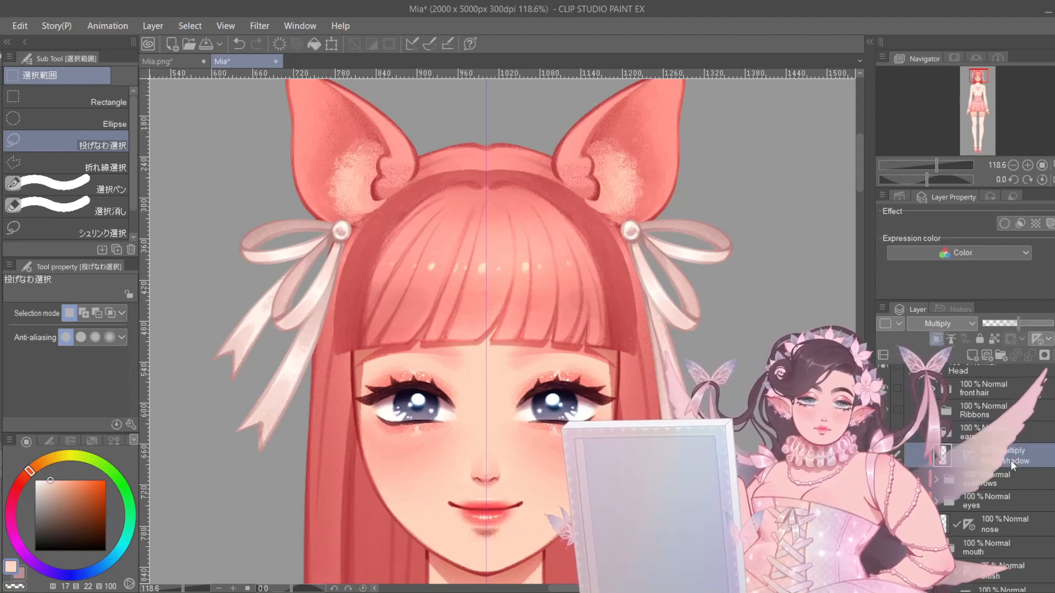
scroll(1010, 460, down, 1)
drag(693, 499, 709, 455)
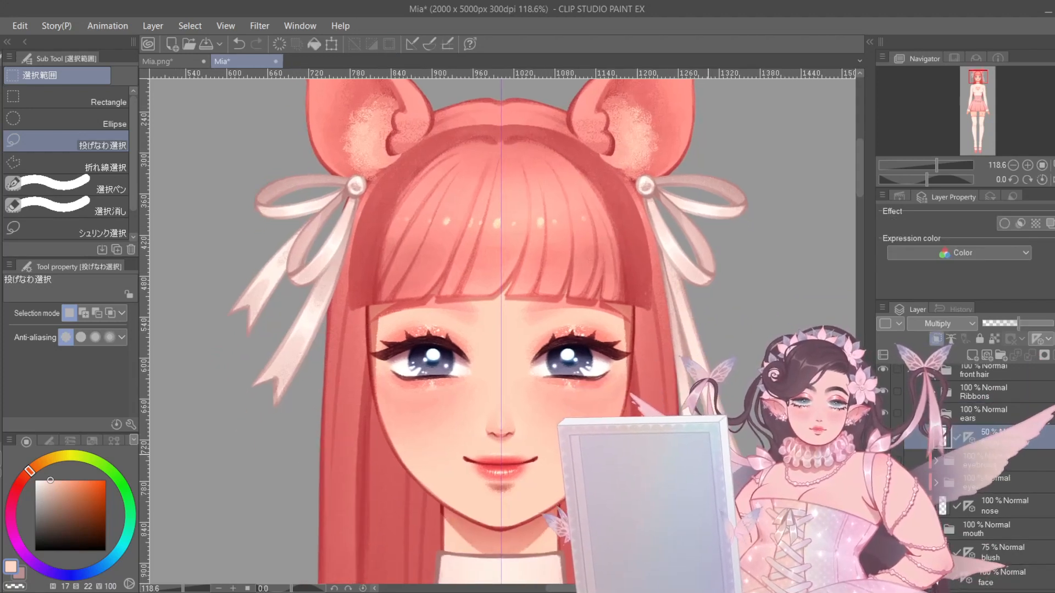
click(935, 462)
click(1010, 484)
scroll(542, 327, down, 1)
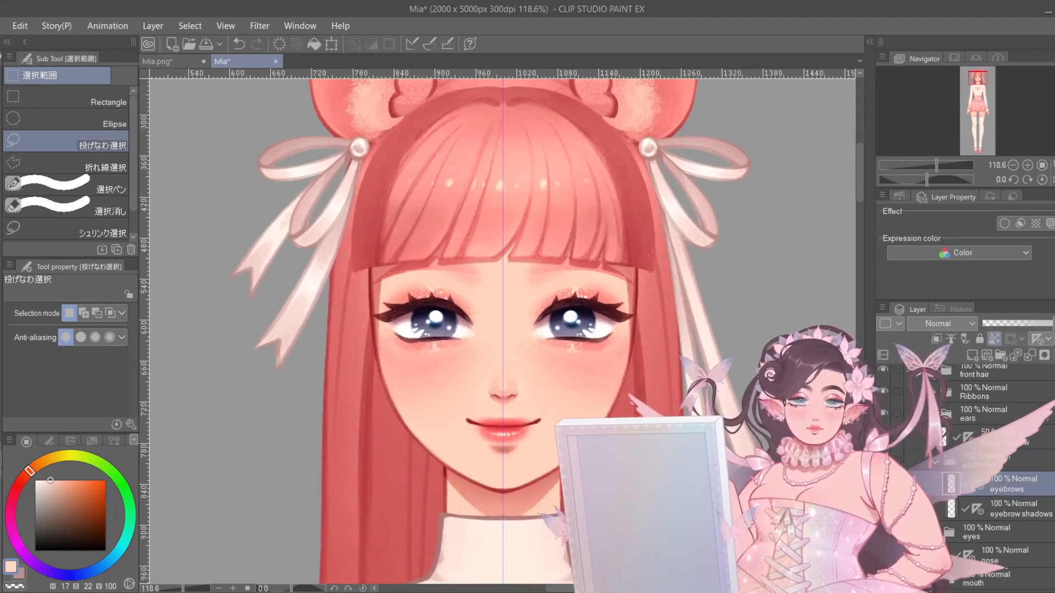
scroll(511, 227, up, 4)
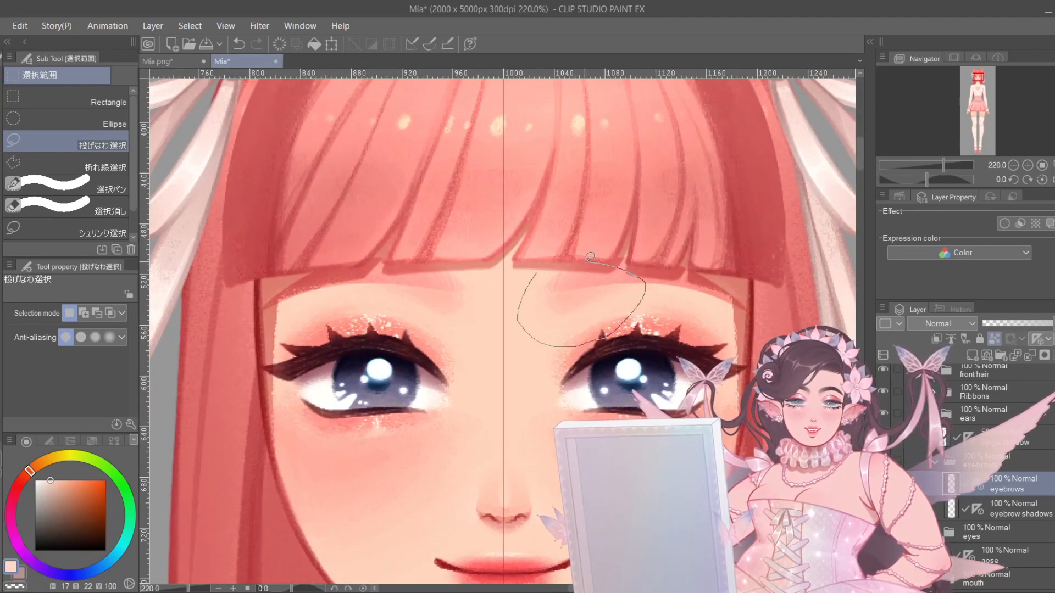
- Outline the right eyebrow area with trial lasso selections, clearing each, and toggle the visibility of the eyebrow shadows layer and the eyebrows folder
drag(590, 256, 591, 259)
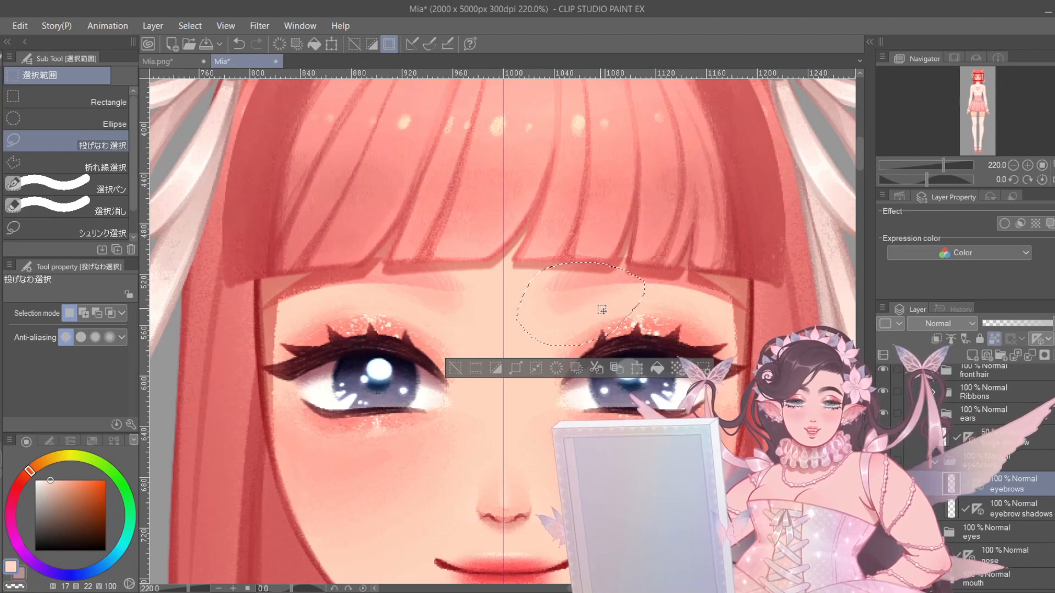
key(ctrl+d)
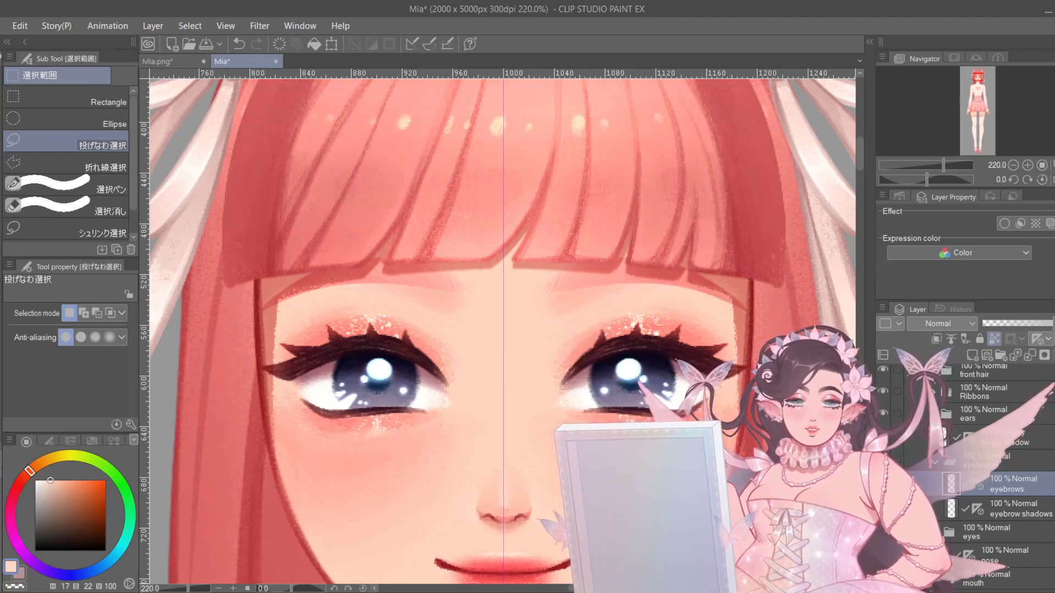
click(883, 509)
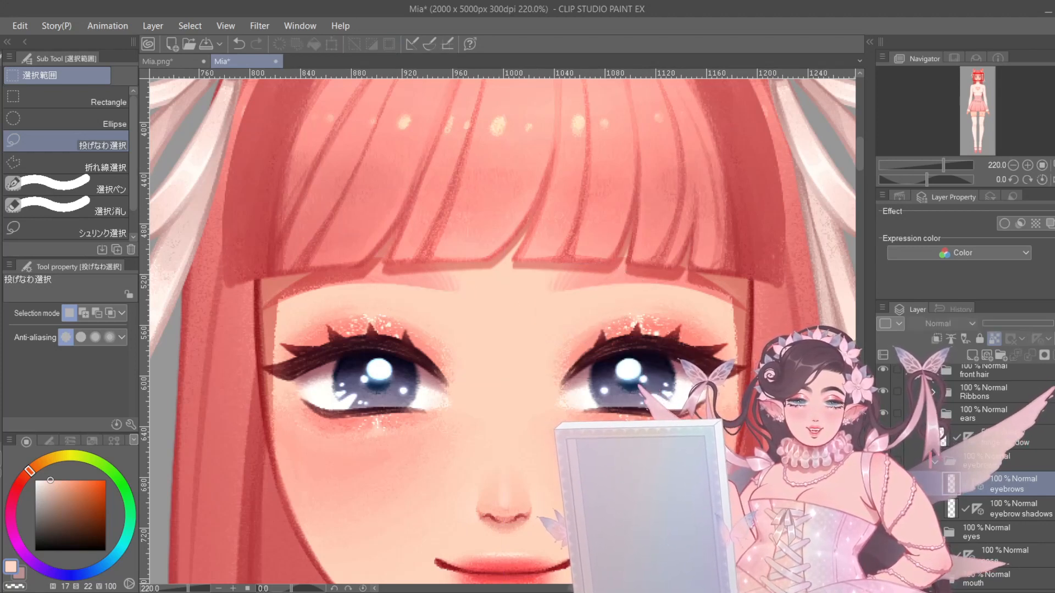
click(883, 461)
click(883, 461)
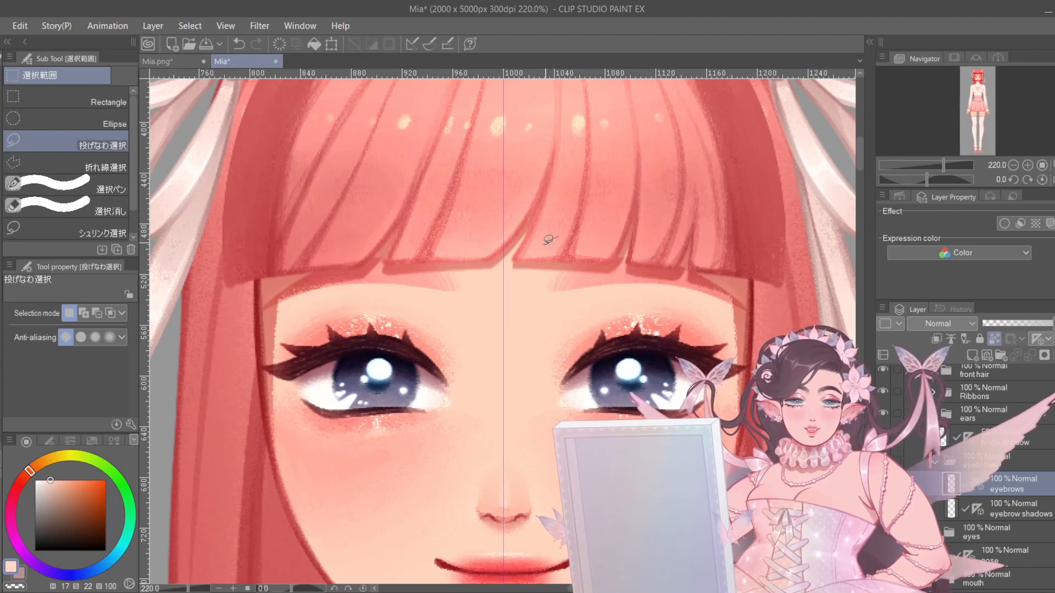
drag(743, 202, 716, 190)
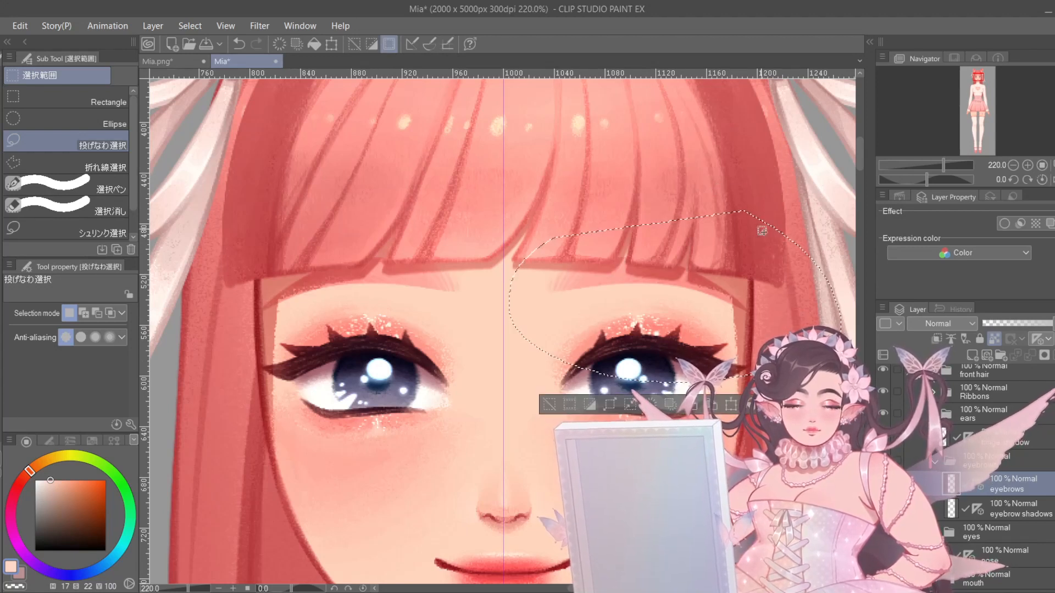
key(ctrl+d)
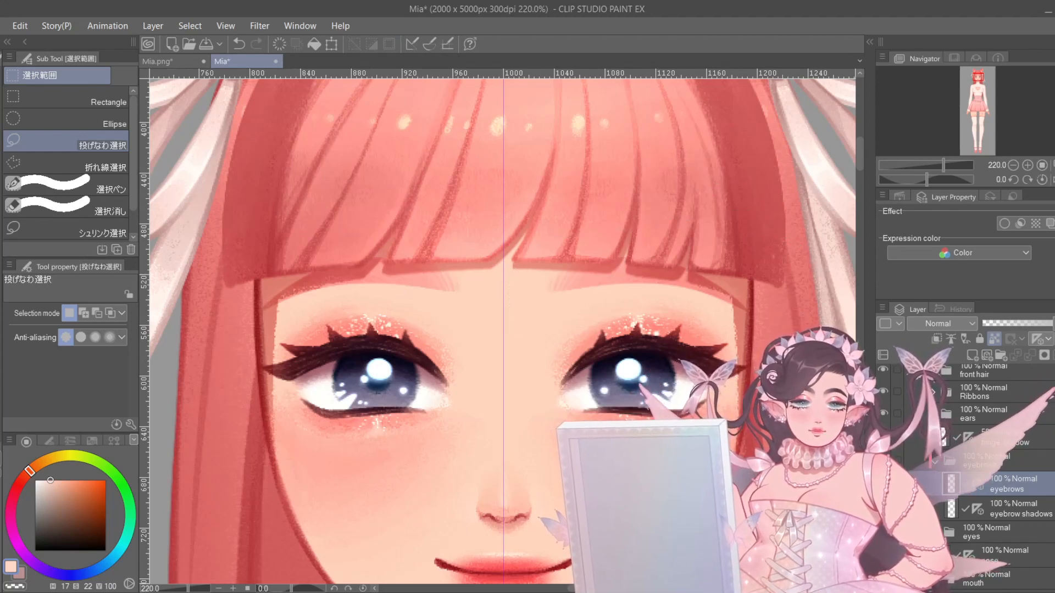
- Expand the eyes folder, toggle the lower eyelash layer's visibility with the Move Layer tool active, and select the small eyelash layer
drag(563, 354, 585, 348)
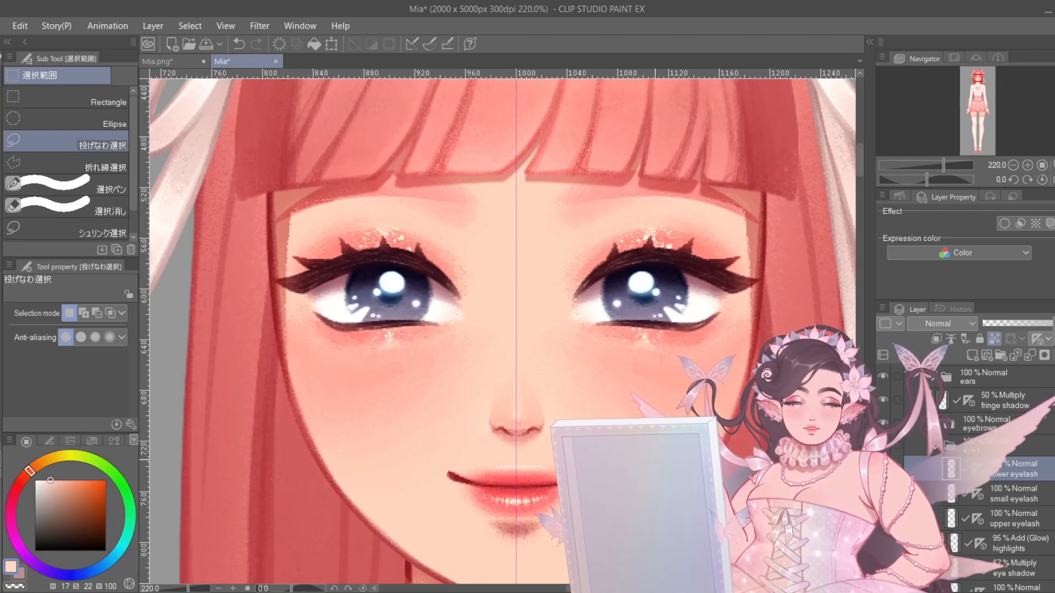
key(k)
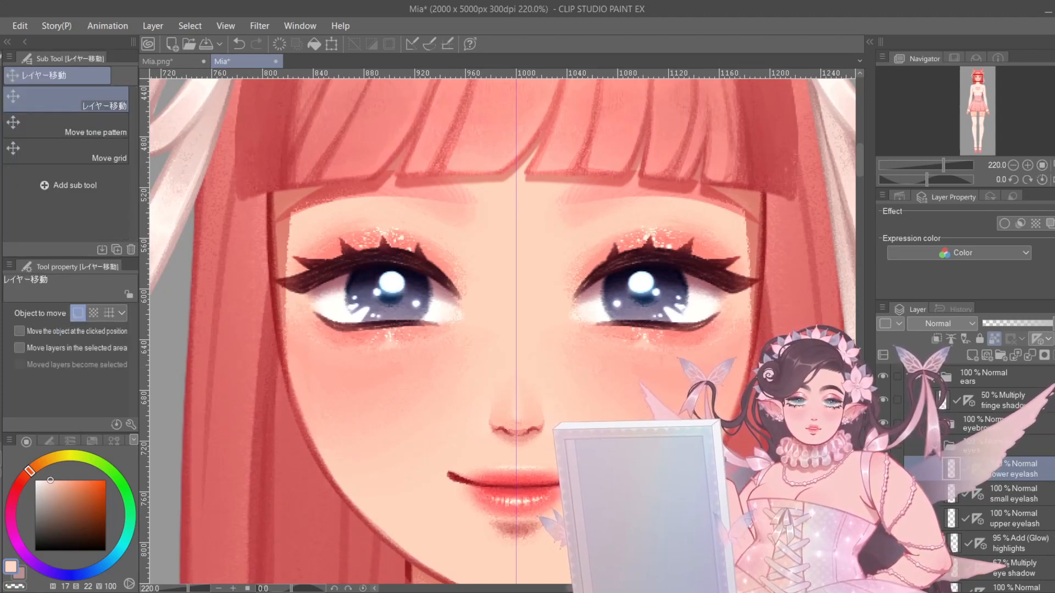
key(ctrl+d)
key(ctrl+z)
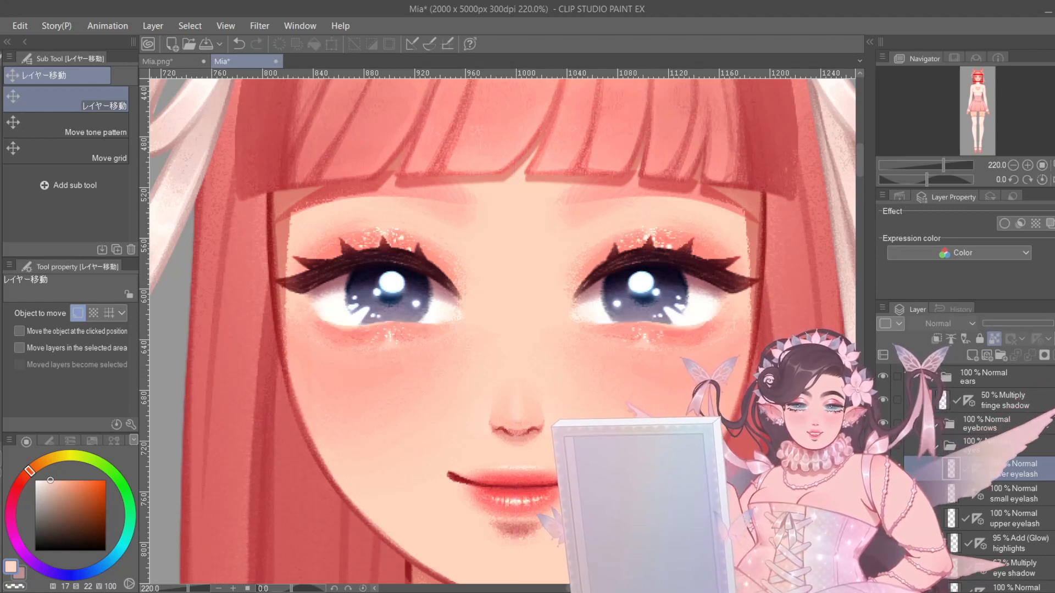
drag(729, 444, 710, 438)
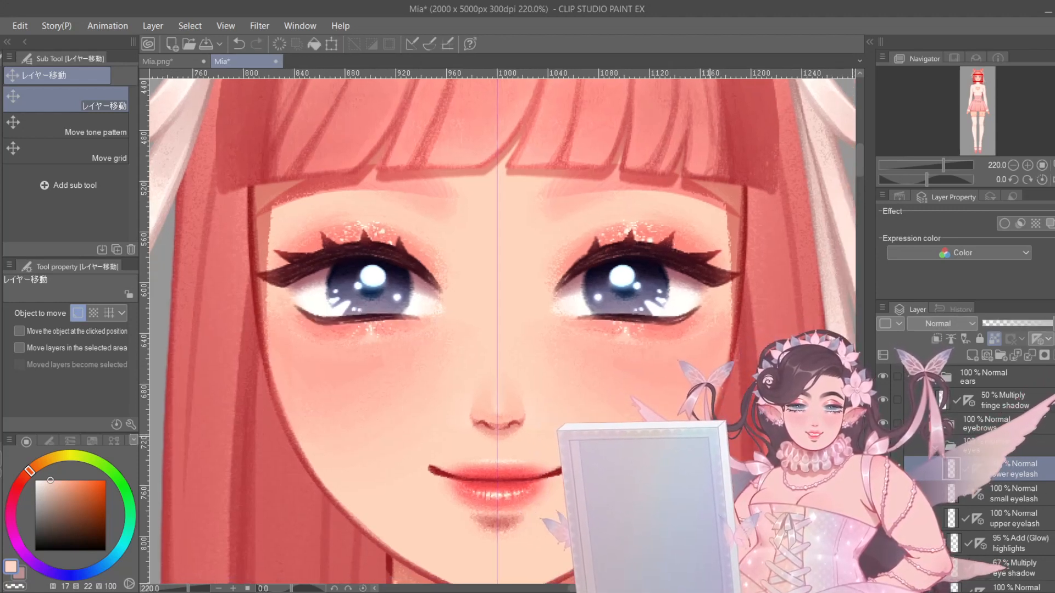
click(1021, 499)
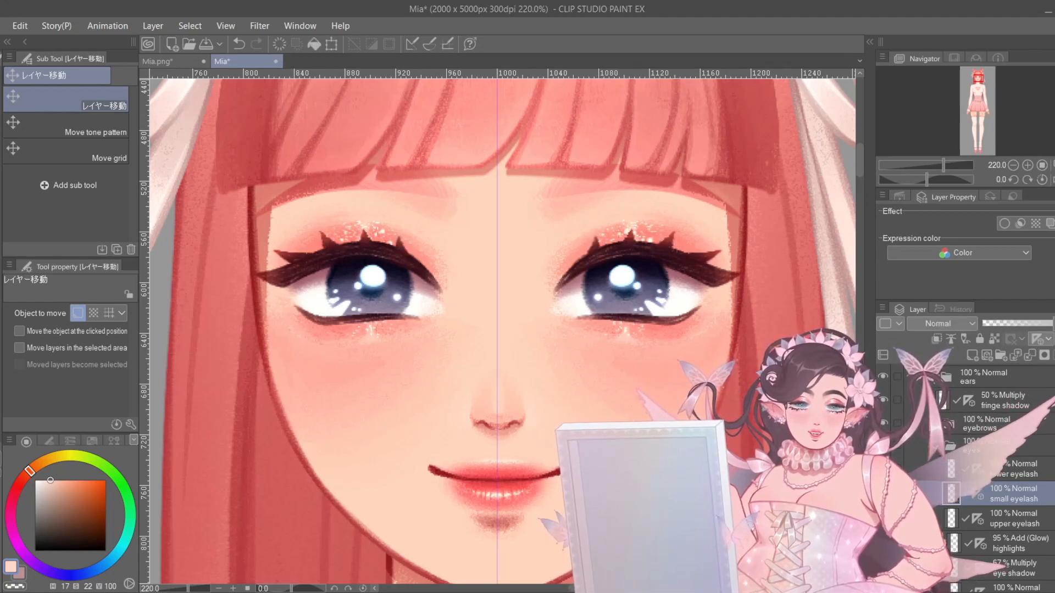
- Toggle the upper eyelash layer's visibility, select that layer, and hide the upper, small and lower eyelash layers
click(883, 518)
click(883, 518)
click(1017, 521)
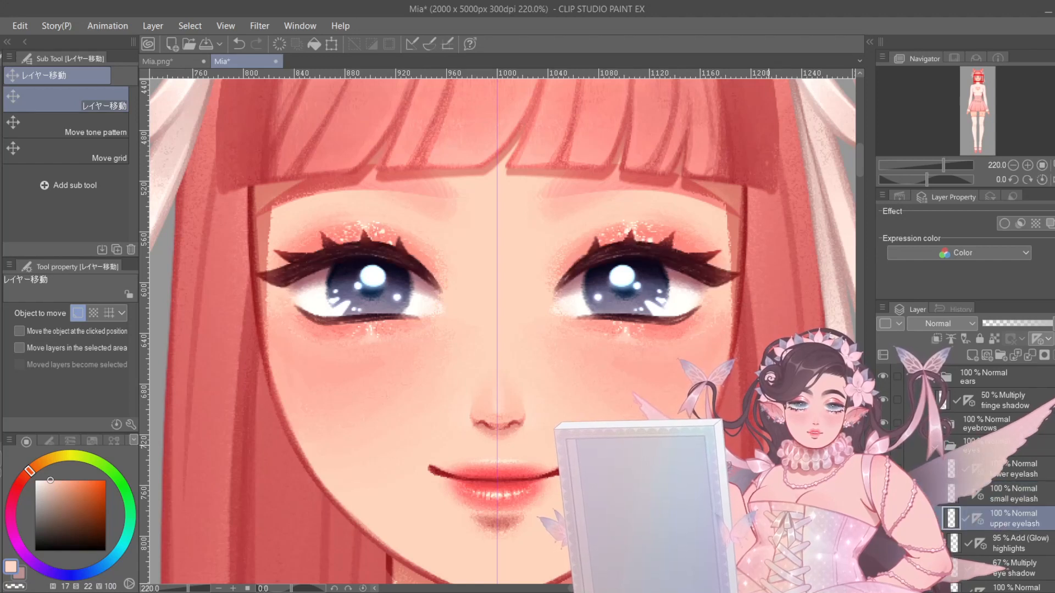
drag(679, 375, 693, 354)
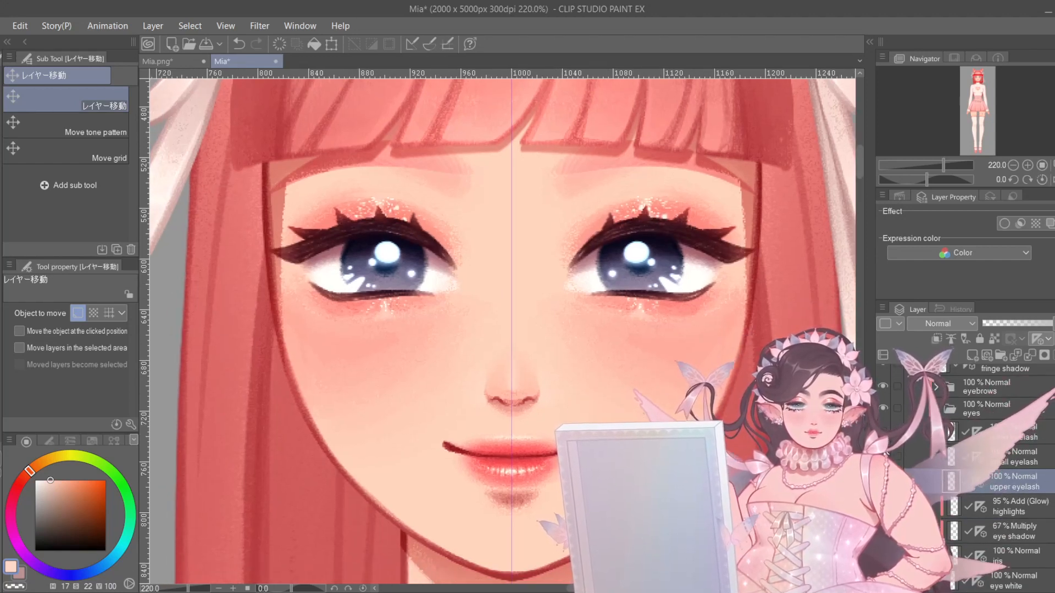
drag(883, 482, 883, 432)
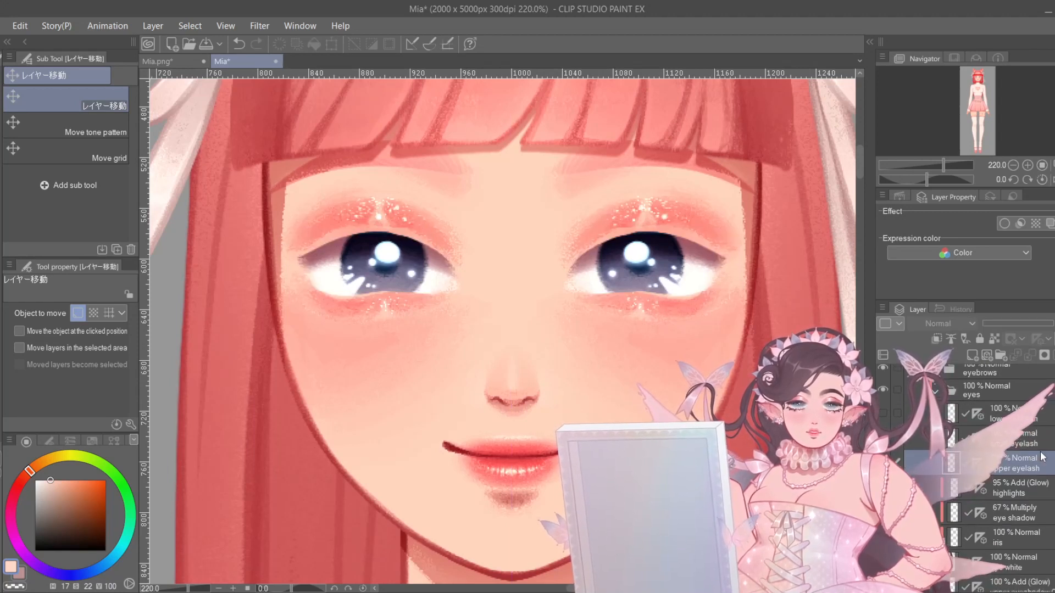
- Select the eye white layer and toggle its visibility off and on, and do the same visibility check on the iris layer
click(883, 525)
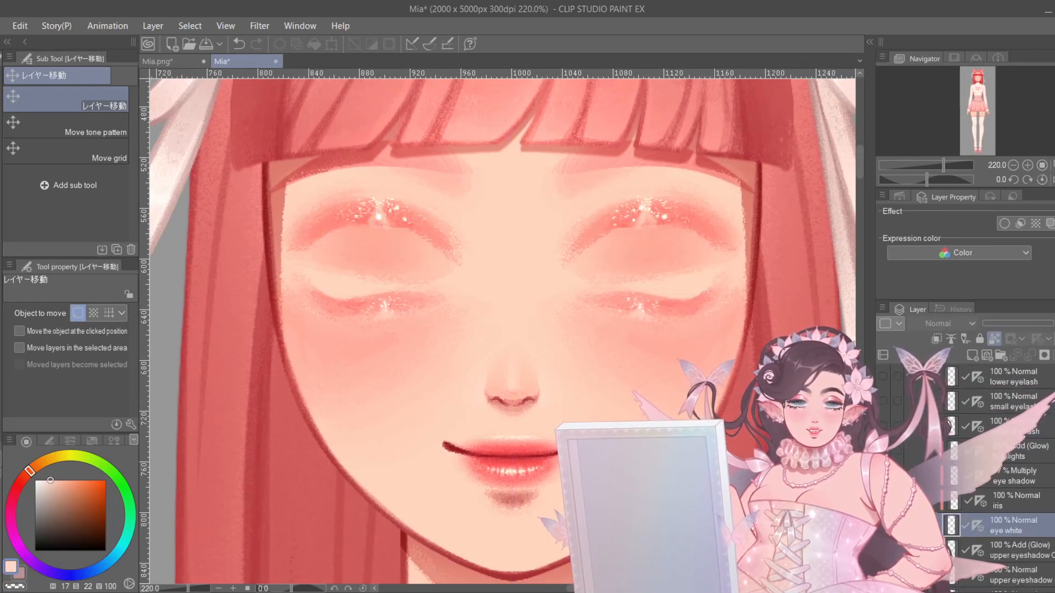
click(883, 526)
click(883, 525)
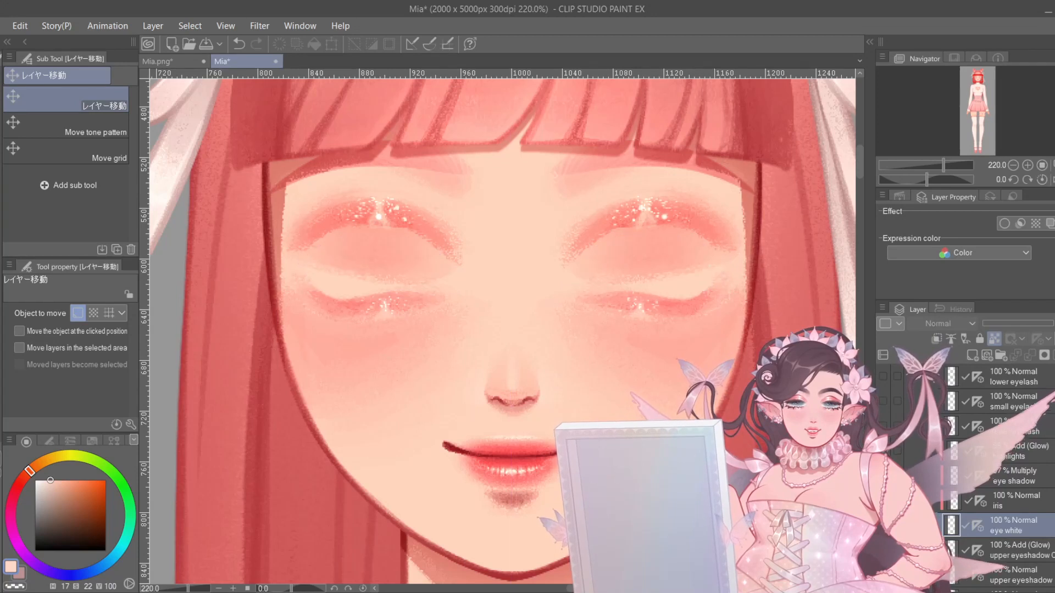
click(883, 526)
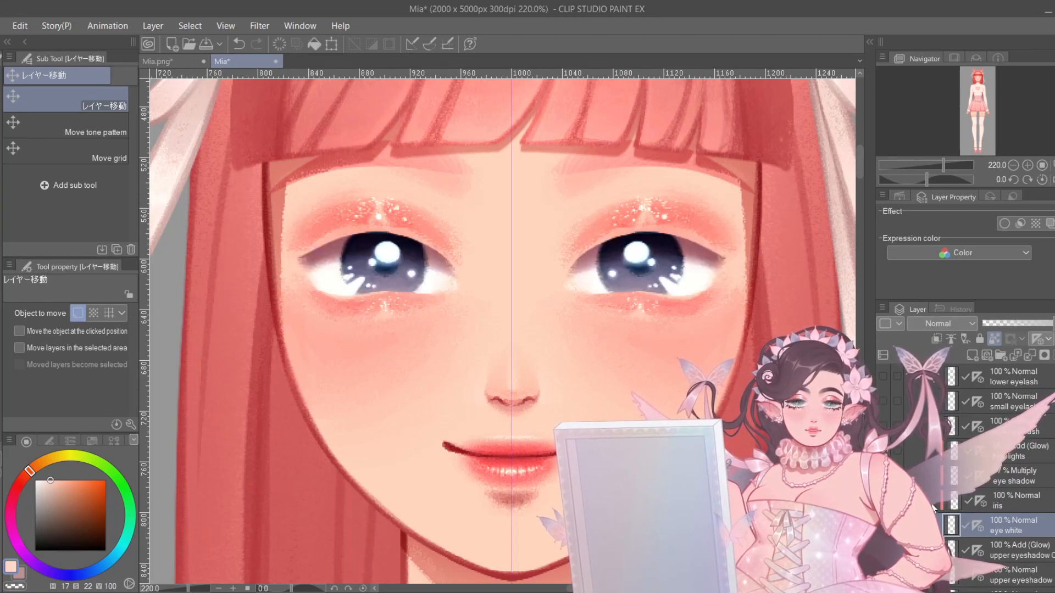
click(883, 500)
click(883, 500)
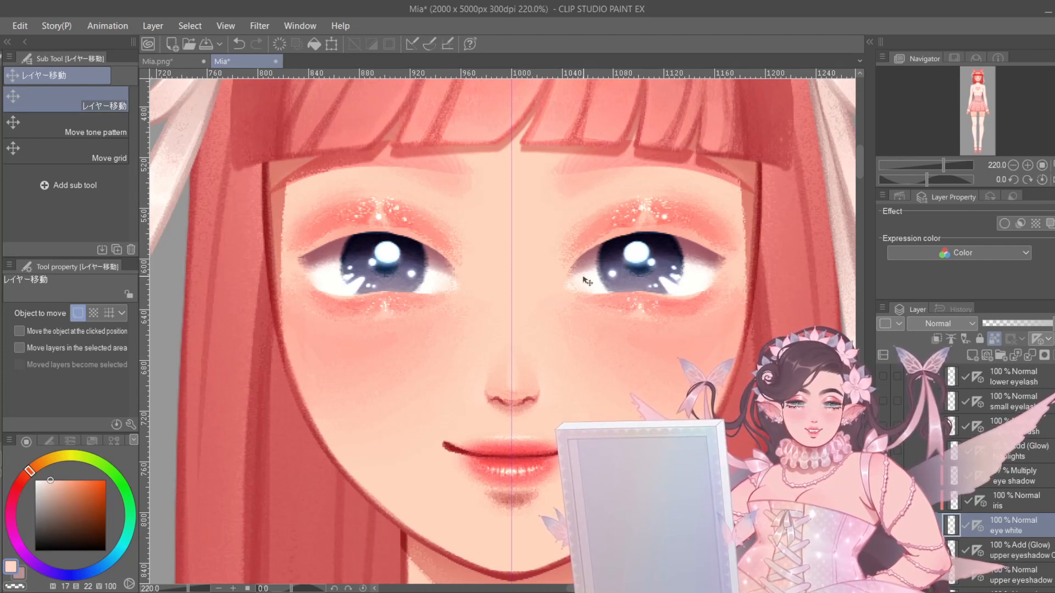
- Select the highlights layer and the eye white layer in turn, and show the lower, small and upper eyelash layers again
click(904, 452)
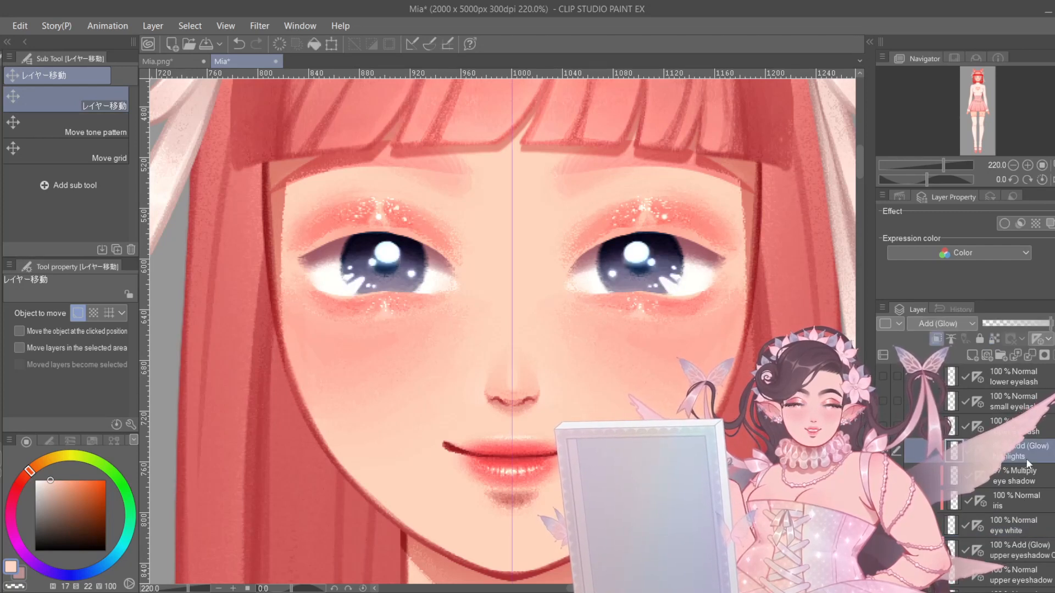
click(1030, 530)
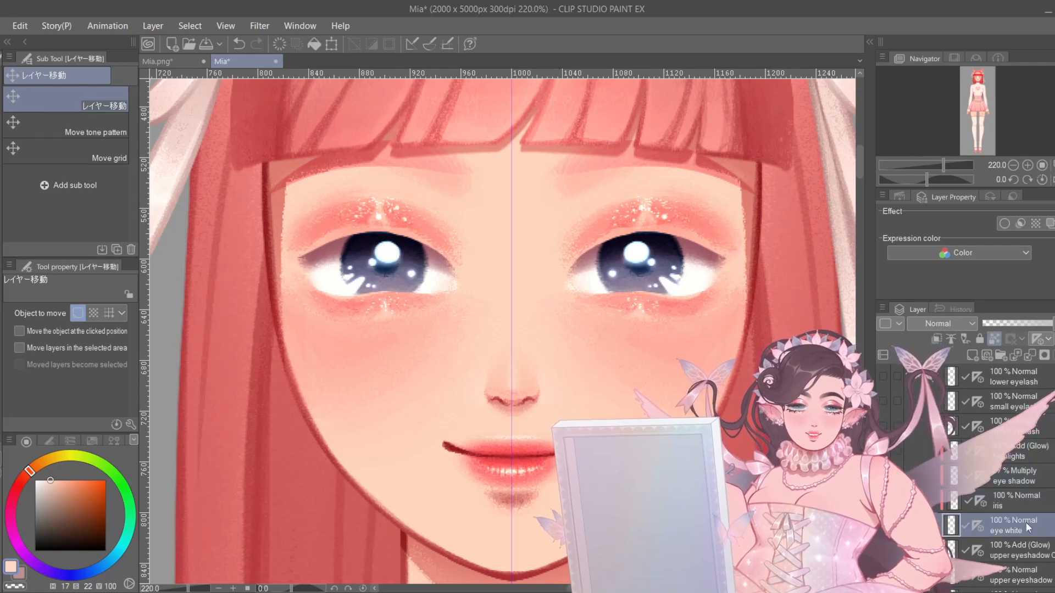
click(882, 401)
click(884, 425)
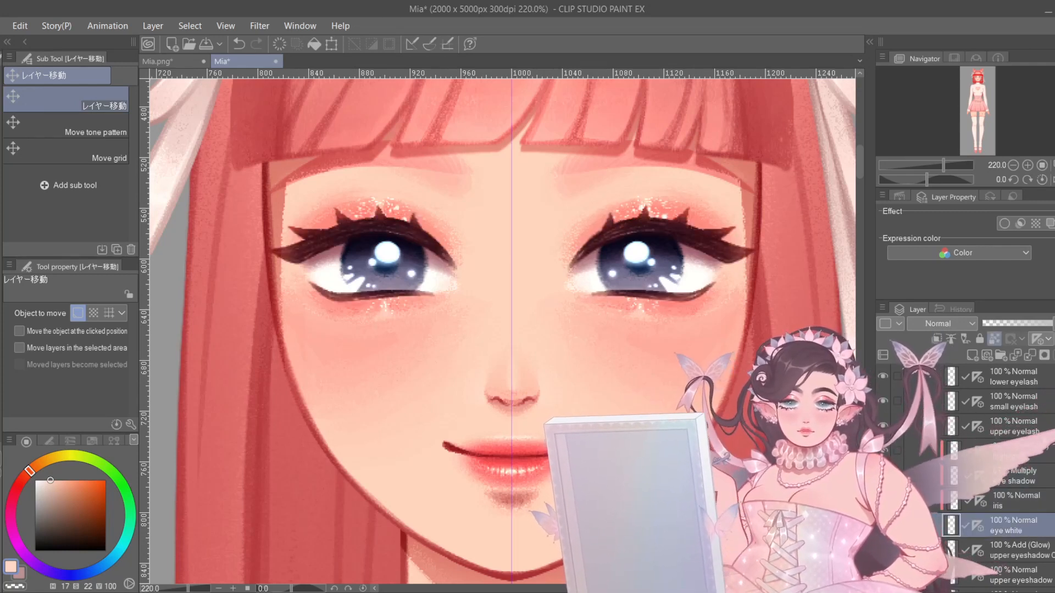
- Select the iris and highlights layers together, try shifting them slightly, and undo the move
click(1011, 499)
ctrl+click(1014, 453)
mouse_move(661, 420)
mouse_down()
mouse_move(619, 422)
mouse_move(709, 425)
mouse_move(689, 430)
mouse_move(699, 438)
mouse_move(615, 438)
mouse_move(693, 423)
mouse_move(673, 422)
mouse_up()
key(ctrl+z)
- Select the eye white layer again and toggle its visibility off and back on
scroll(1028, 511, down, 1)
click(1022, 491)
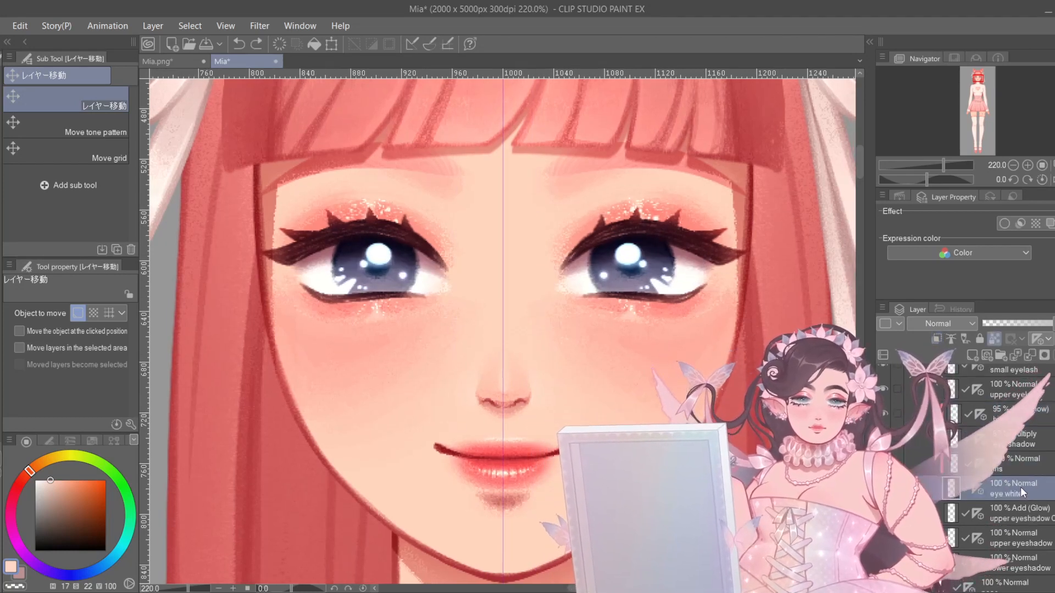
click(883, 489)
click(883, 488)
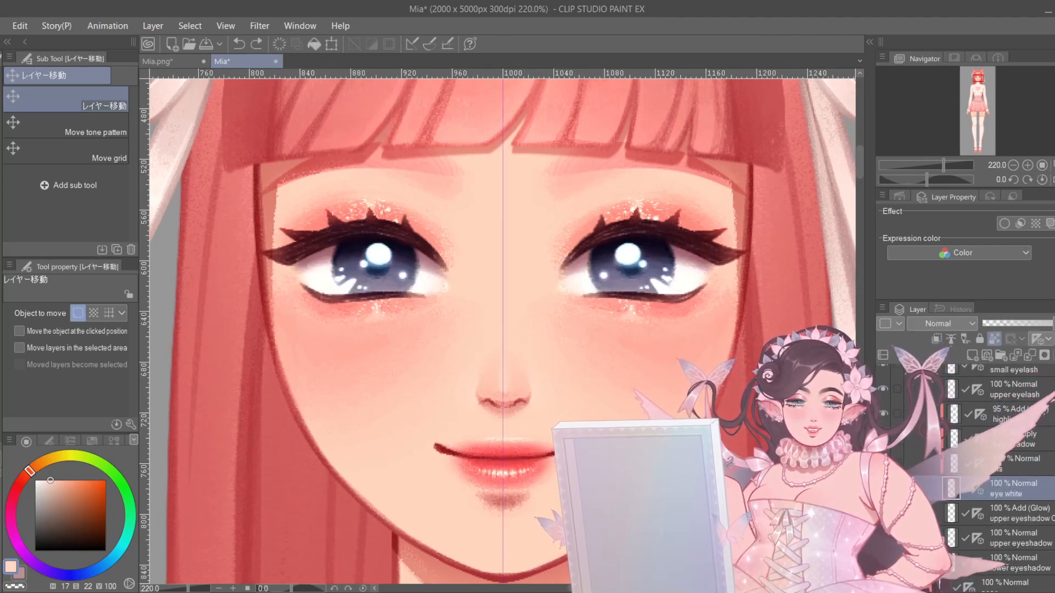
- Select the iris layer and the Multiply eye shadow layer in turn, toggling the eye shadow layer's visibility off and on
click(1015, 467)
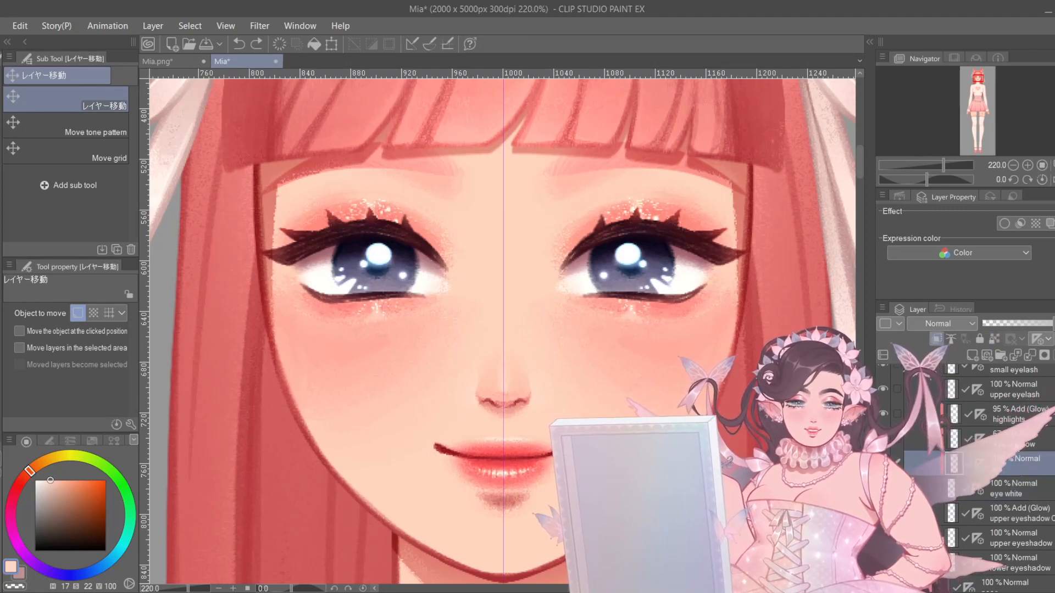
click(1018, 442)
click(883, 439)
click(884, 439)
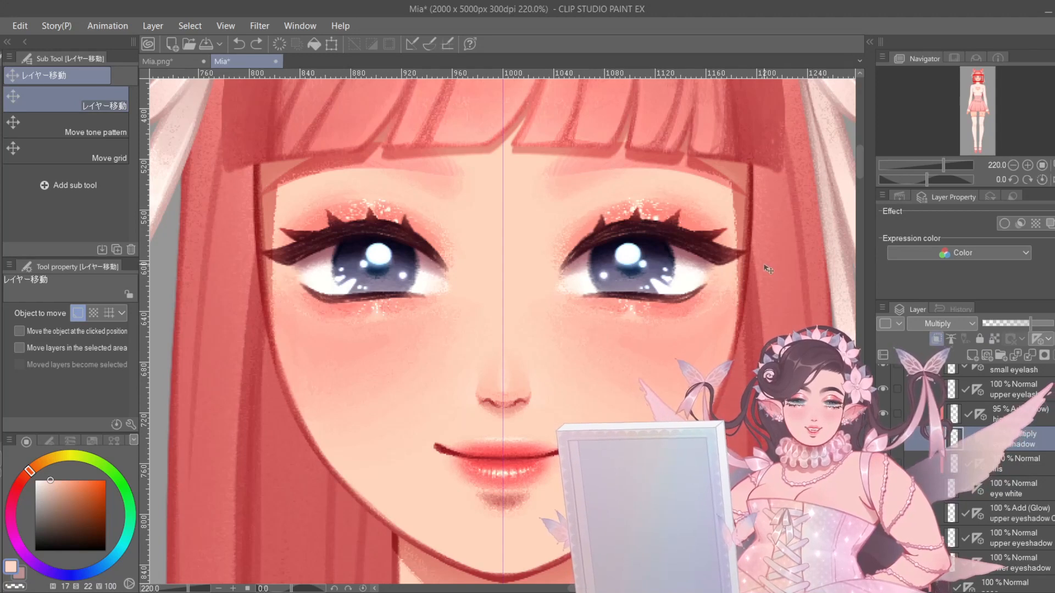
- Select the upper eyeshadow layers and the lower eyeshadow layer in turn, toggling the visibility of the upper and lower eyeshadow
scroll(1052, 474, down, 1)
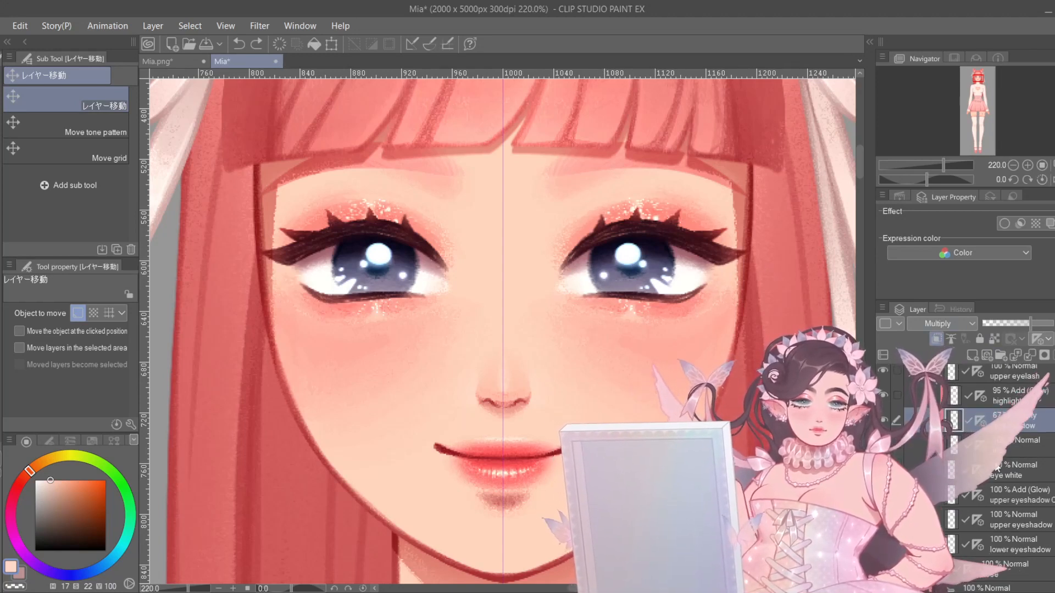
click(999, 472)
click(1031, 497)
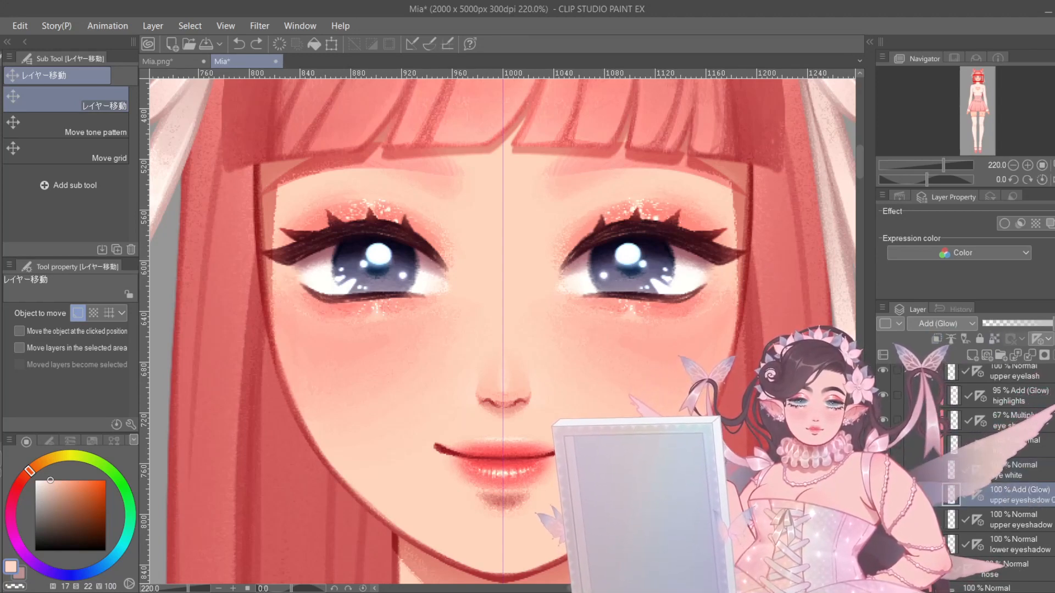
ctrl+click(1021, 521)
click(883, 519)
click(883, 520)
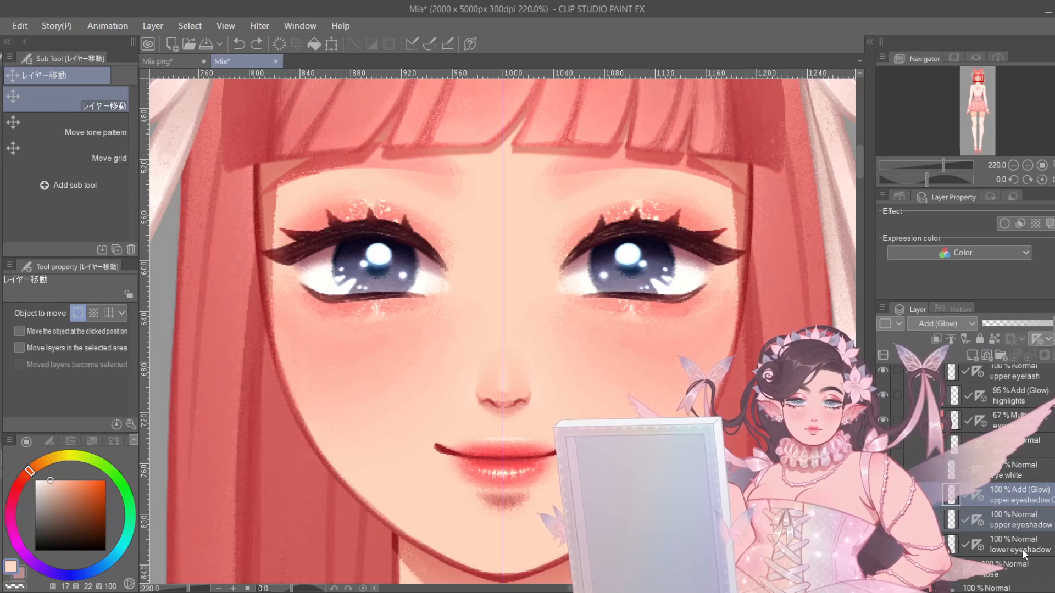
click(1022, 549)
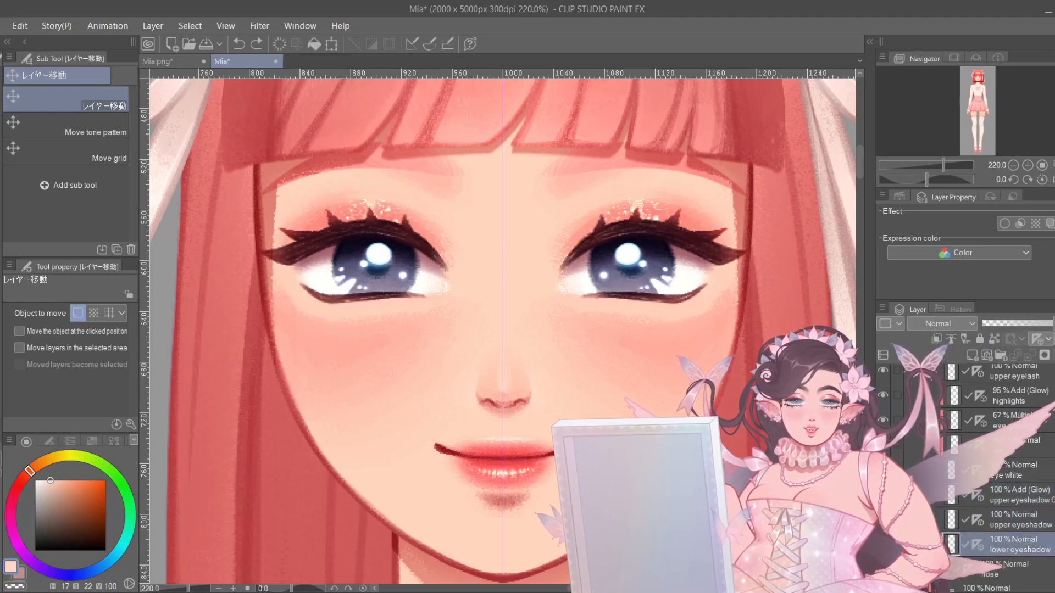
click(883, 544)
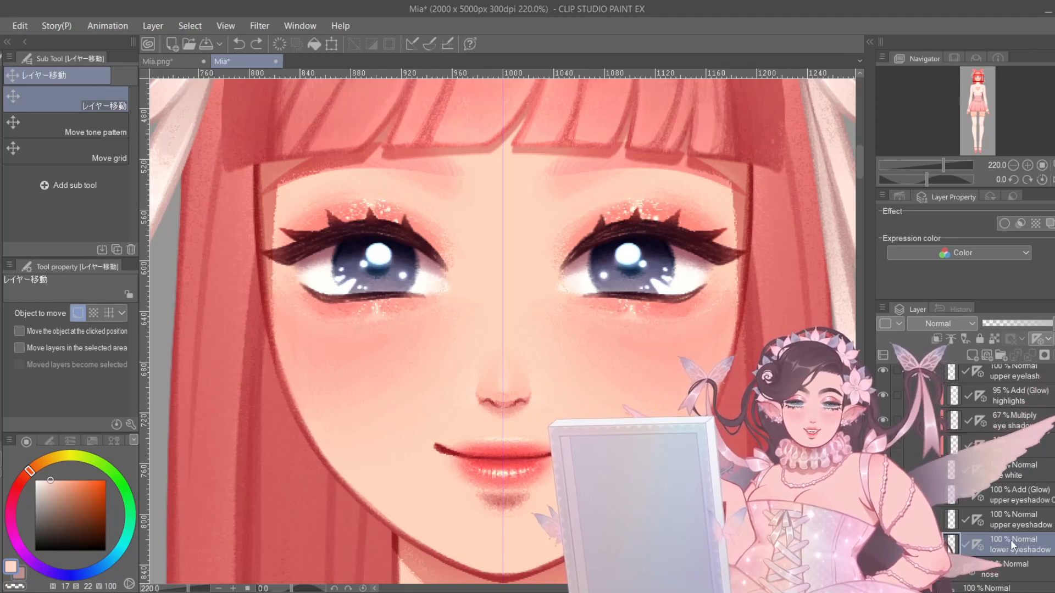
- Sample the dark eyelash colour, paint a wedge below the outer upper lash of the eye beside the ribbon hair with the fill brush, and undo it
key(b)
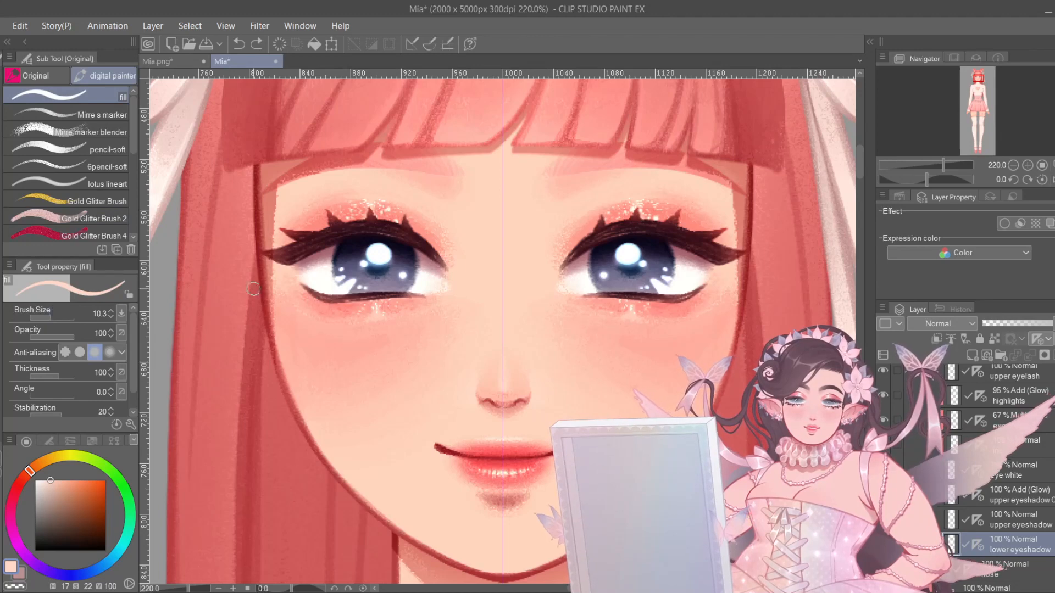
alt+click(309, 243)
scroll(297, 250, up, 2)
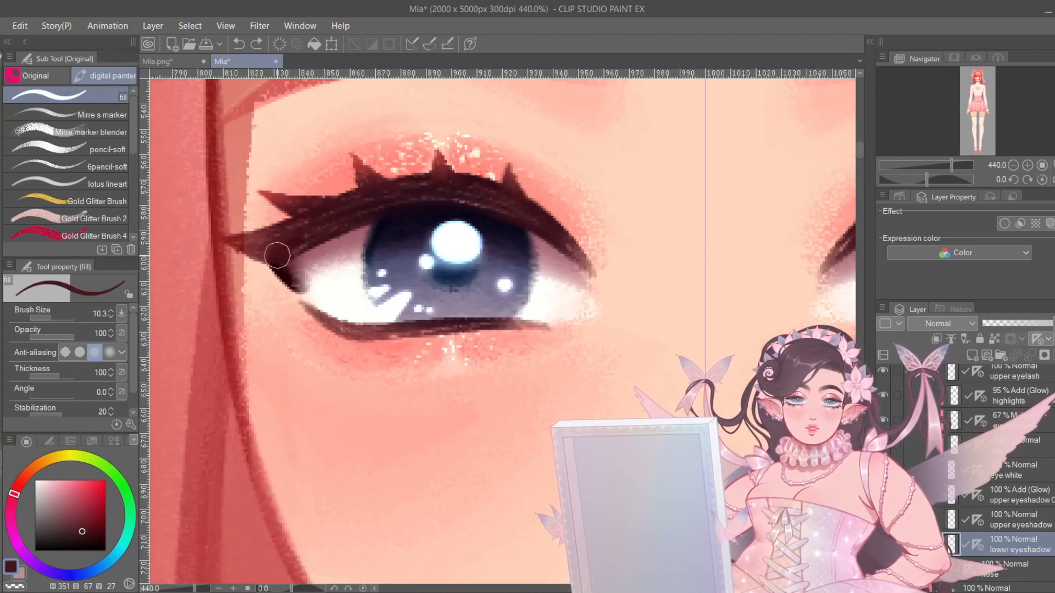
scroll(304, 258, down, 4)
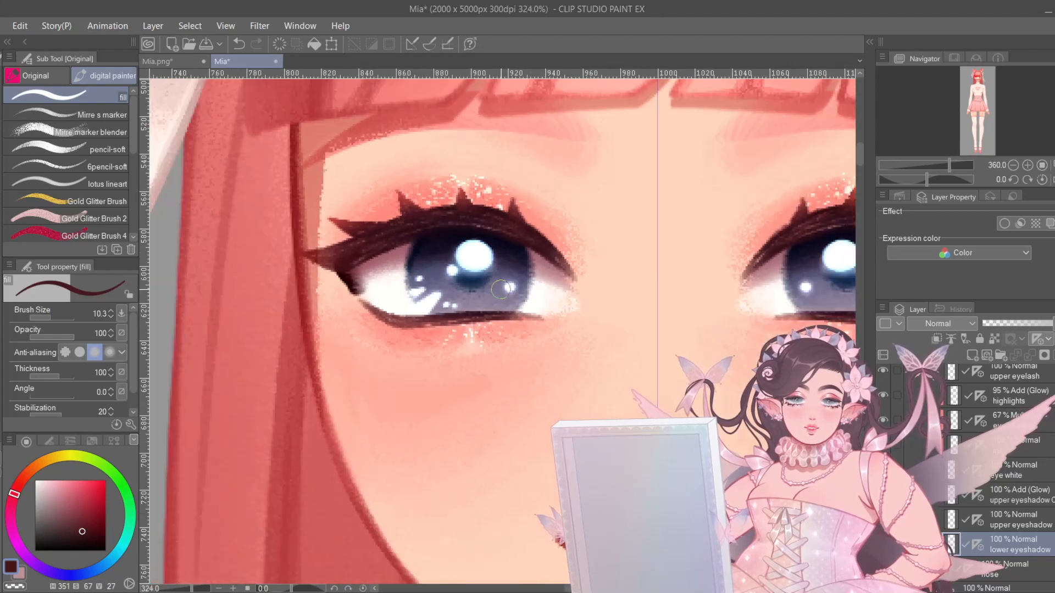
scroll(495, 286, up, 4)
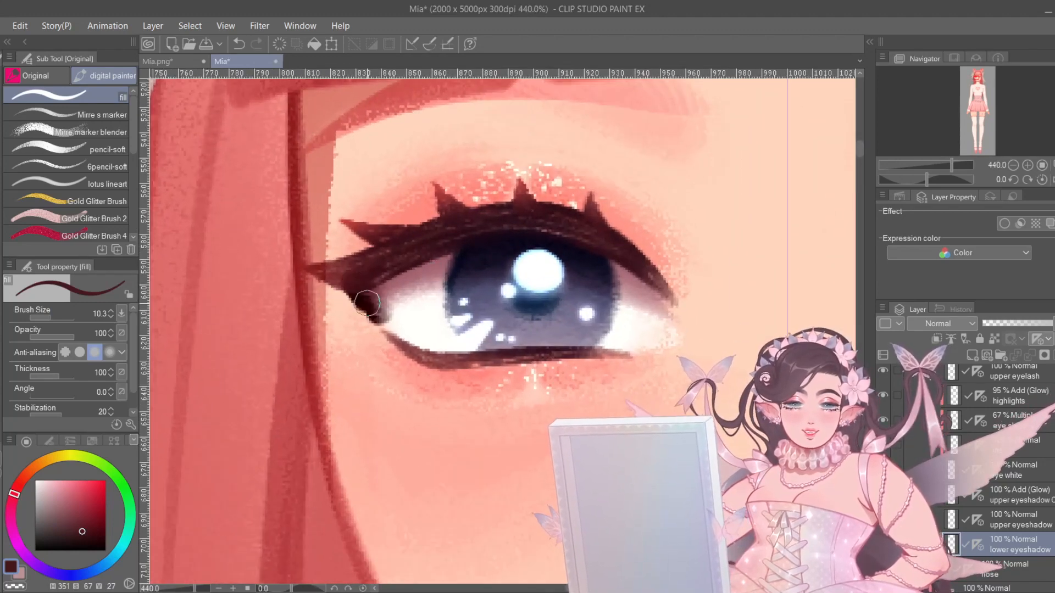
scroll(447, 329, down, 3)
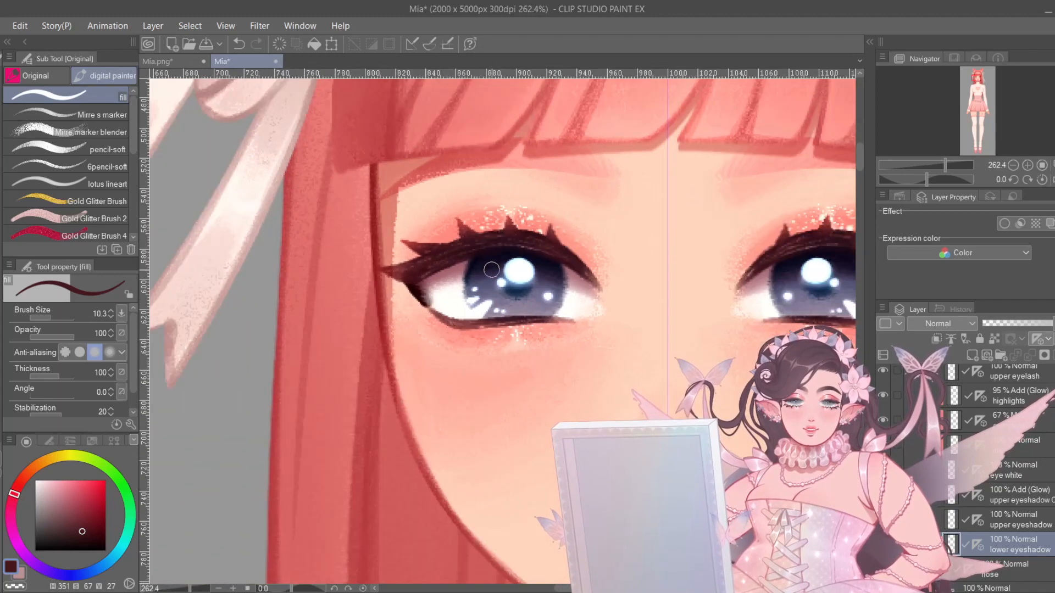
key(ctrl+z)
key(ctrl+z)
- Switch back to the Move Layer tool, collapse the eyes folder, and select the nose layer
drag(543, 298, 472, 285)
drag(639, 334, 576, 320)
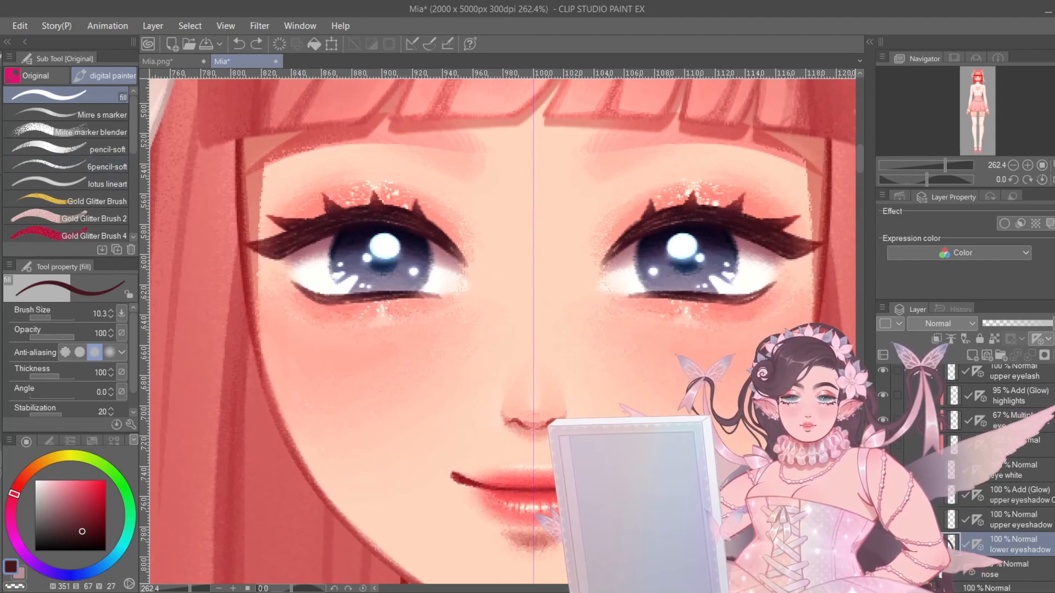
click(1, 144)
scroll(940, 425, up, 2)
click(936, 427)
click(1019, 456)
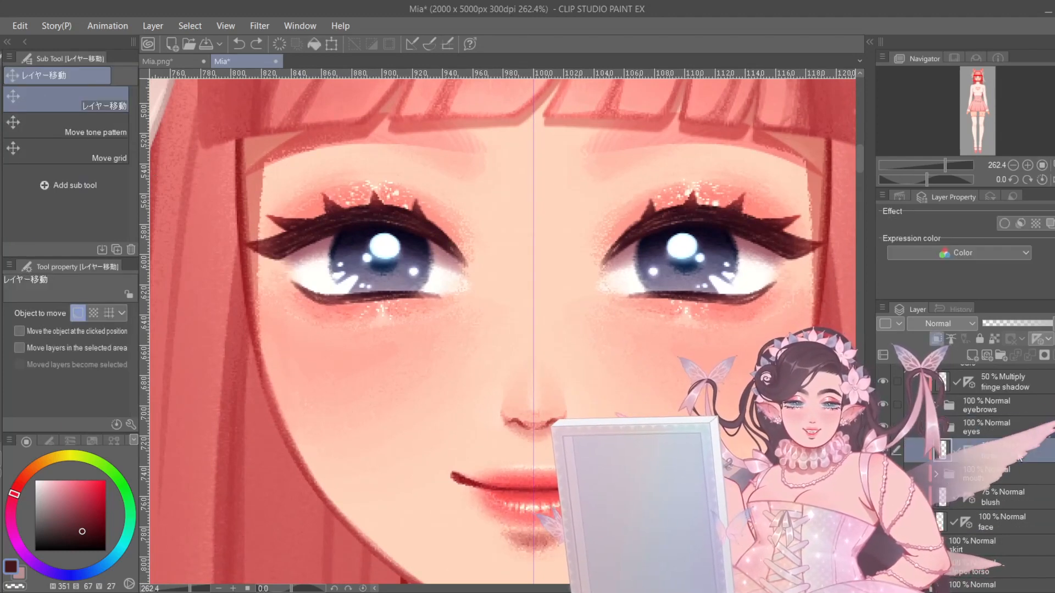
drag(640, 400, 599, 348)
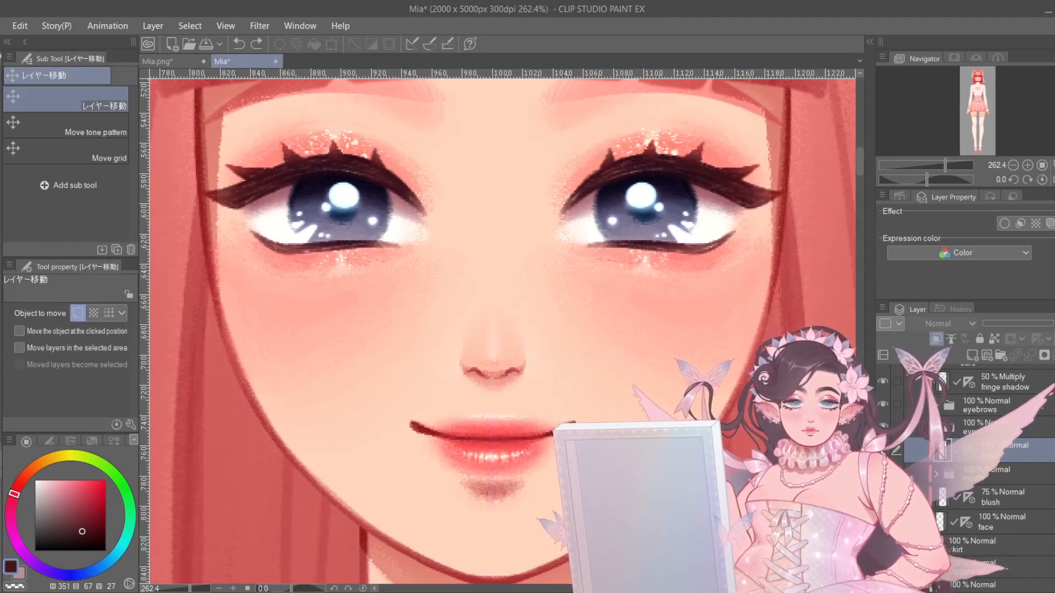
drag(642, 435, 656, 404)
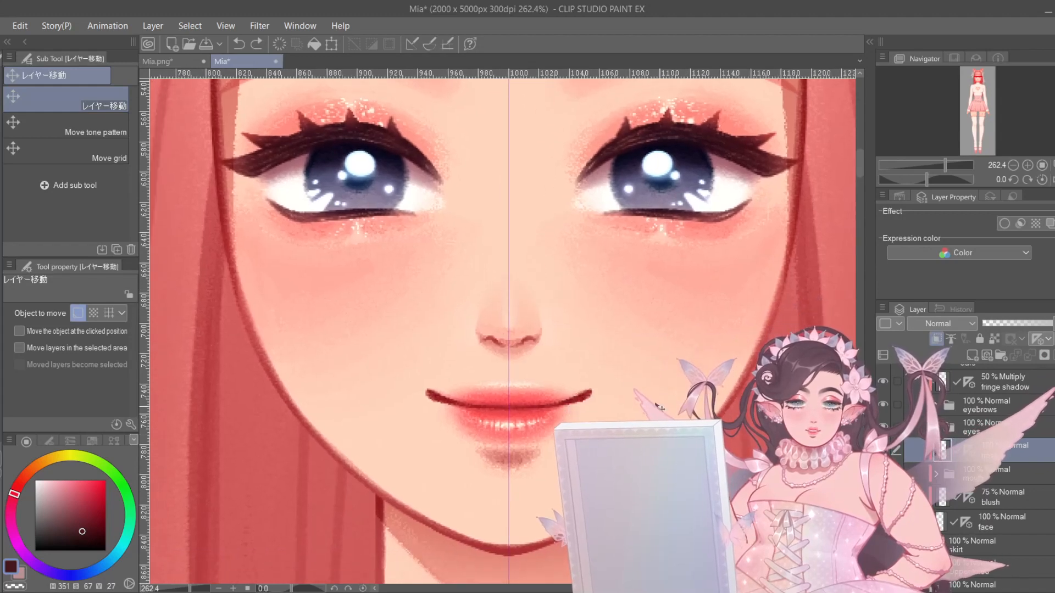
- Expand the mouth folder, select the upper lip line layer, and toggle its visibility off and on
scroll(656, 405, down, 4)
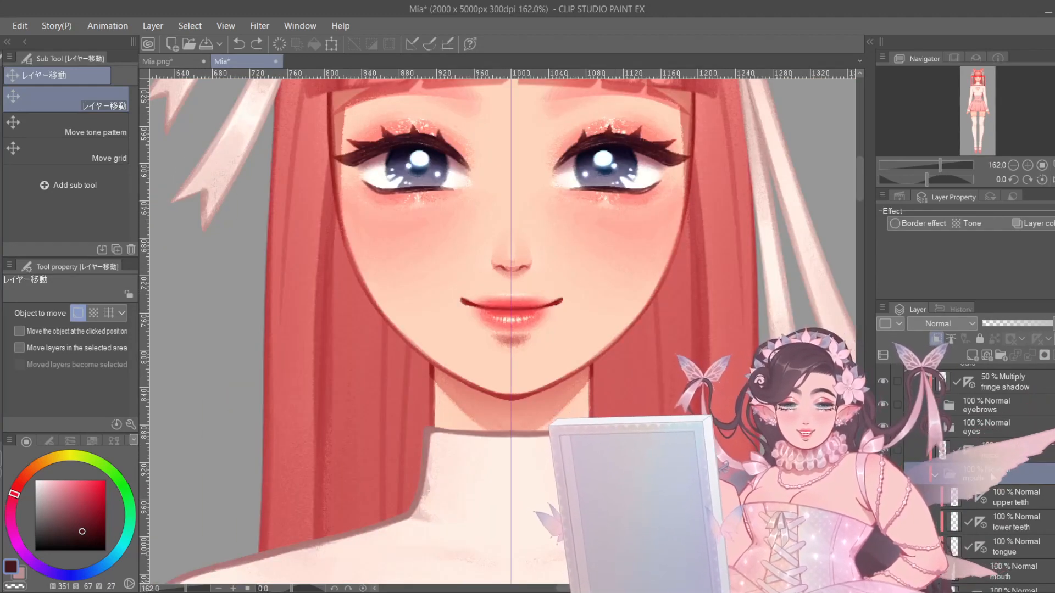
drag(573, 300, 577, 322)
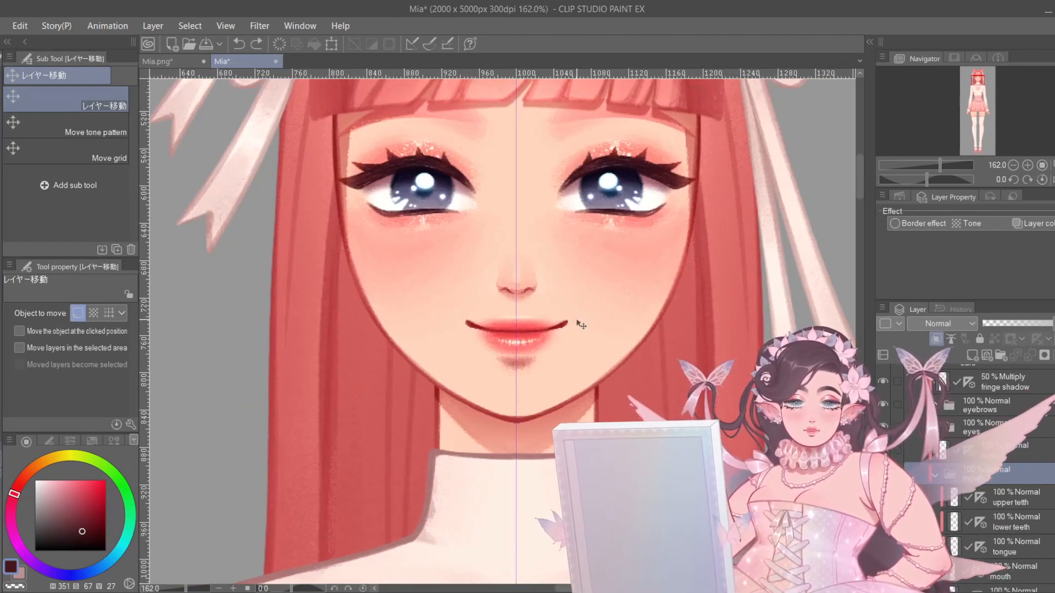
scroll(551, 317, up, 1)
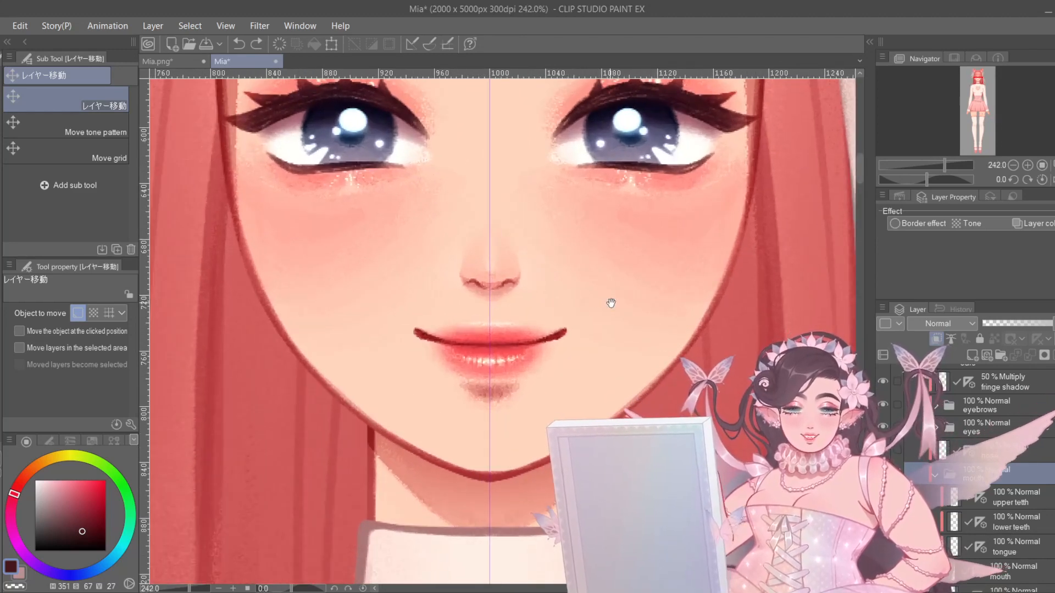
scroll(608, 301, up, 1)
scroll(1008, 493, down, 2)
scroll(1008, 493, down, 5)
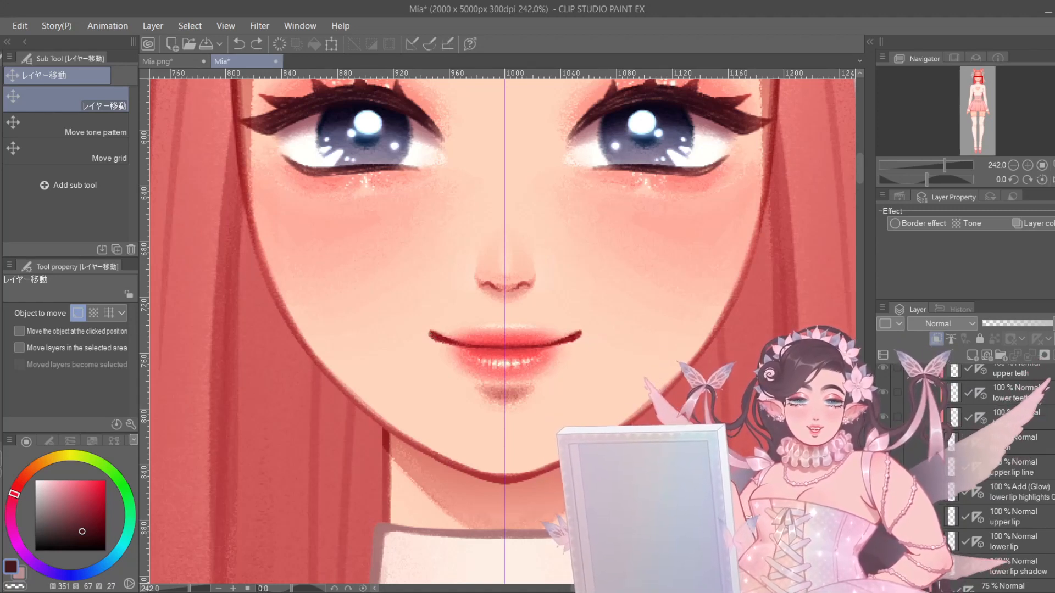
click(883, 467)
click(883, 467)
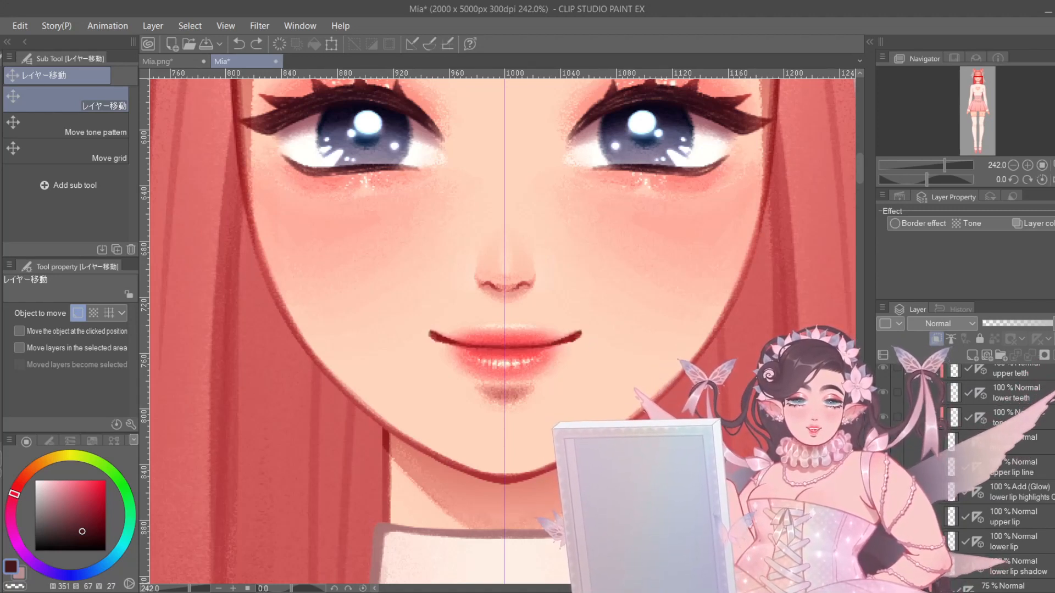
click(1026, 474)
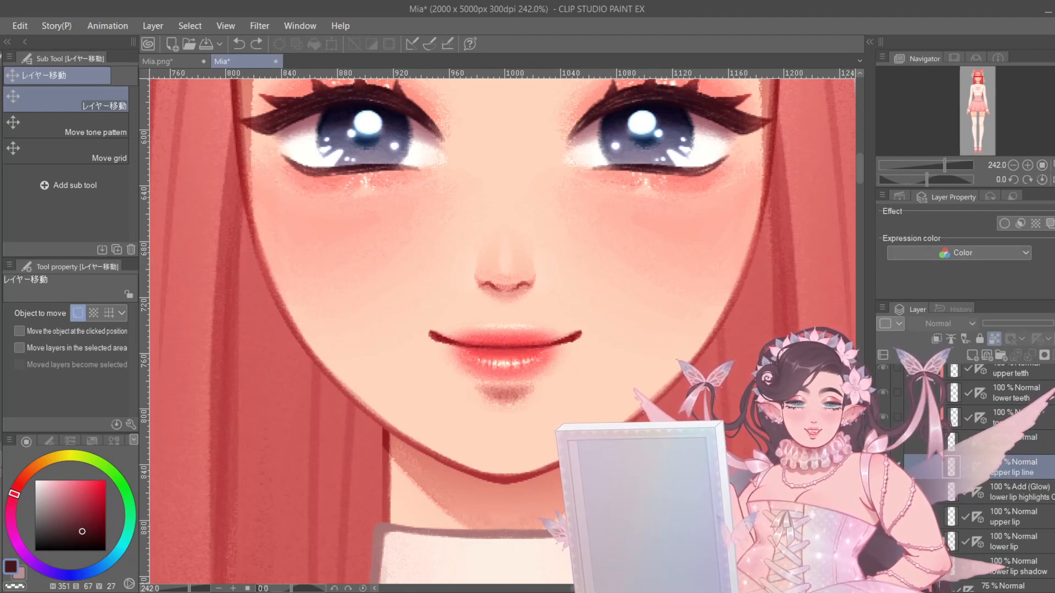
click(883, 467)
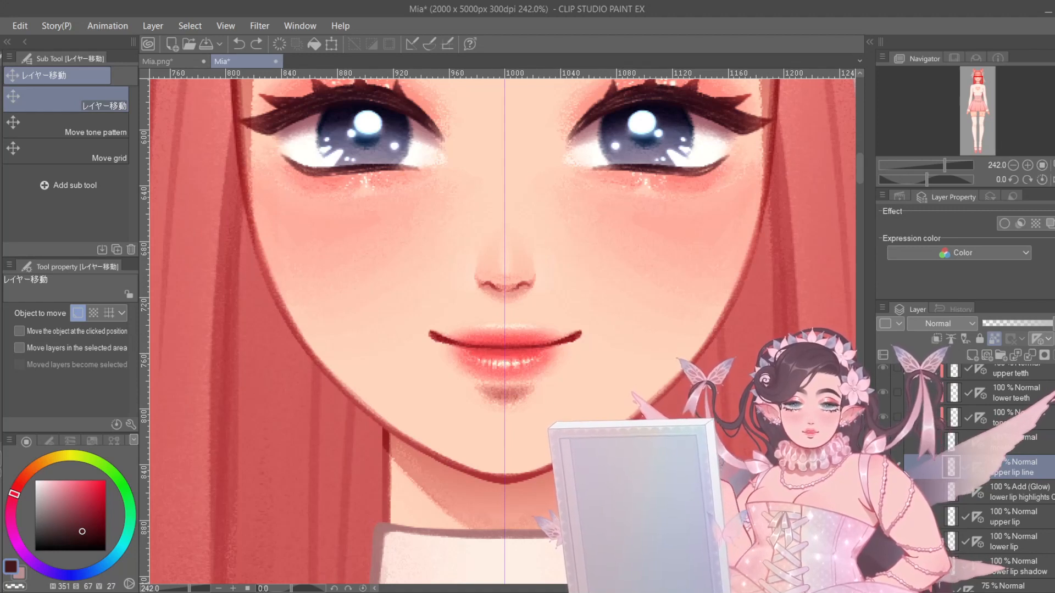
- Select the lower lip highlights layer and the upper lip layer in turn, and toggle the upper lip's visibility
click(1021, 494)
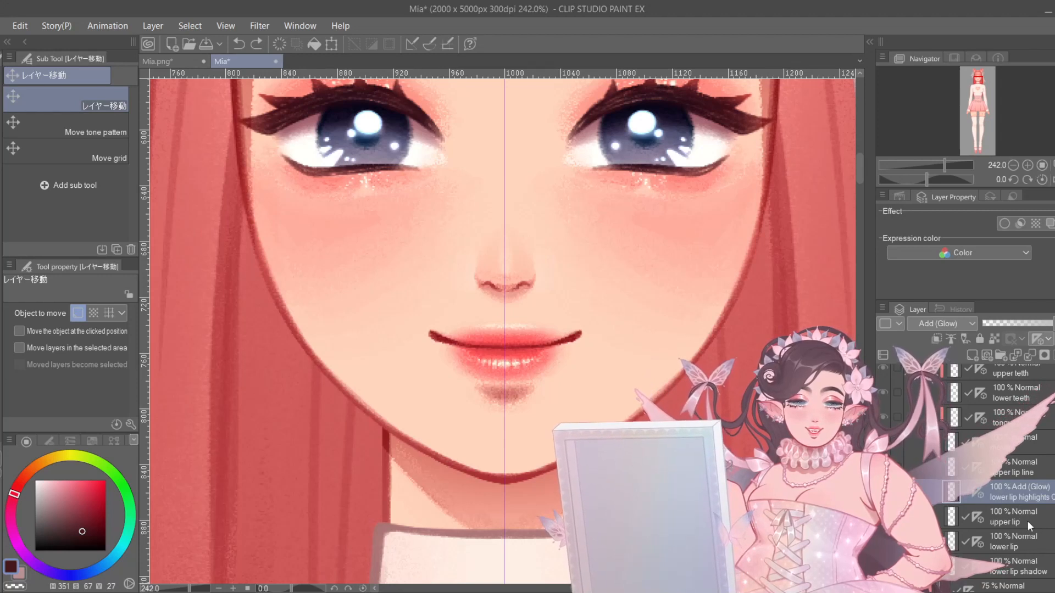
click(1028, 521)
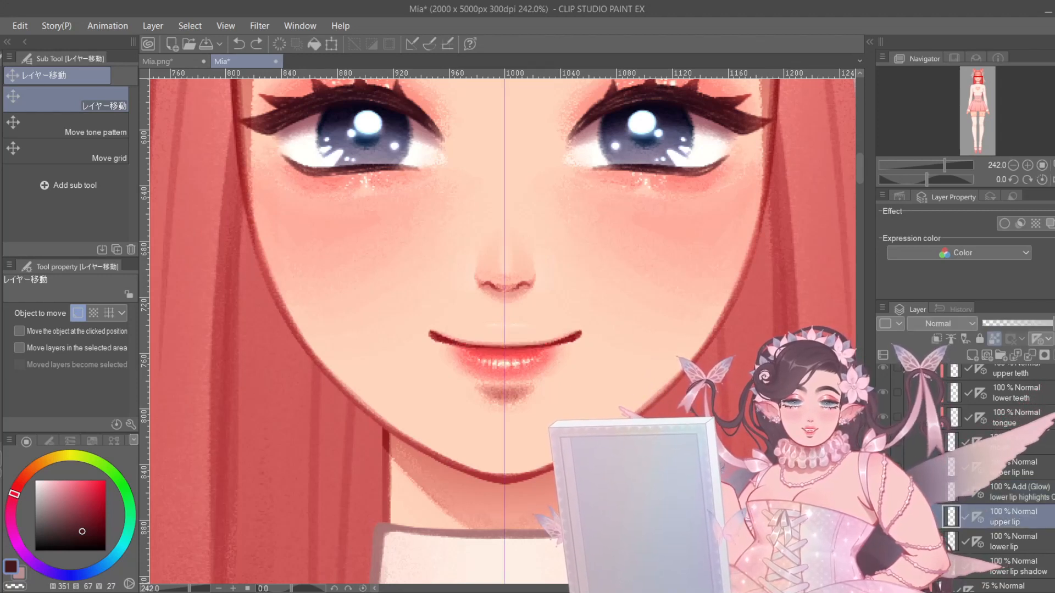
click(883, 517)
- Select the lower lip layer and toggle its visibility off and on twice
click(996, 543)
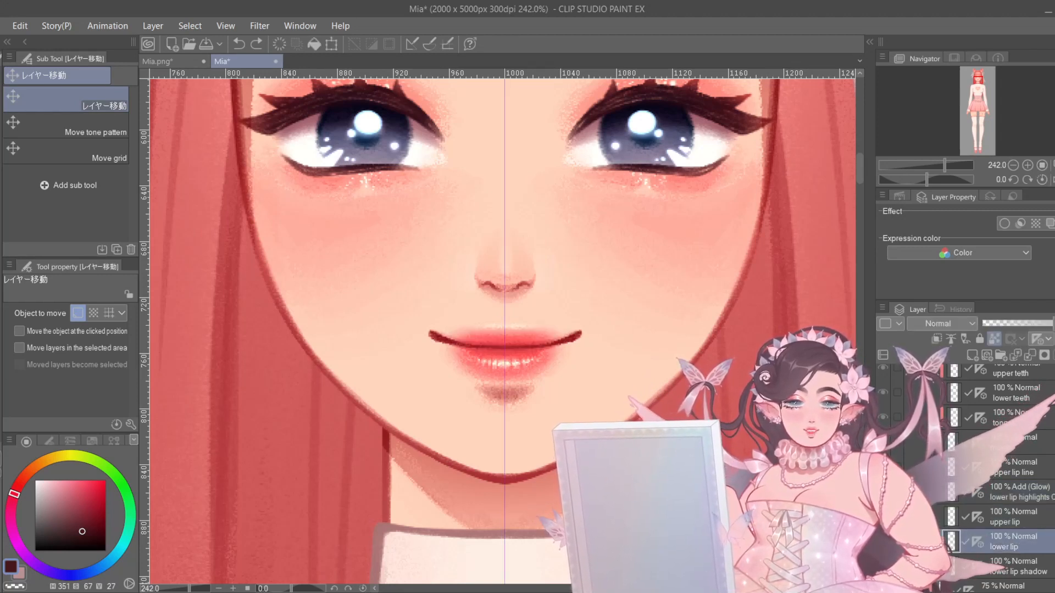
click(883, 541)
click(883, 541)
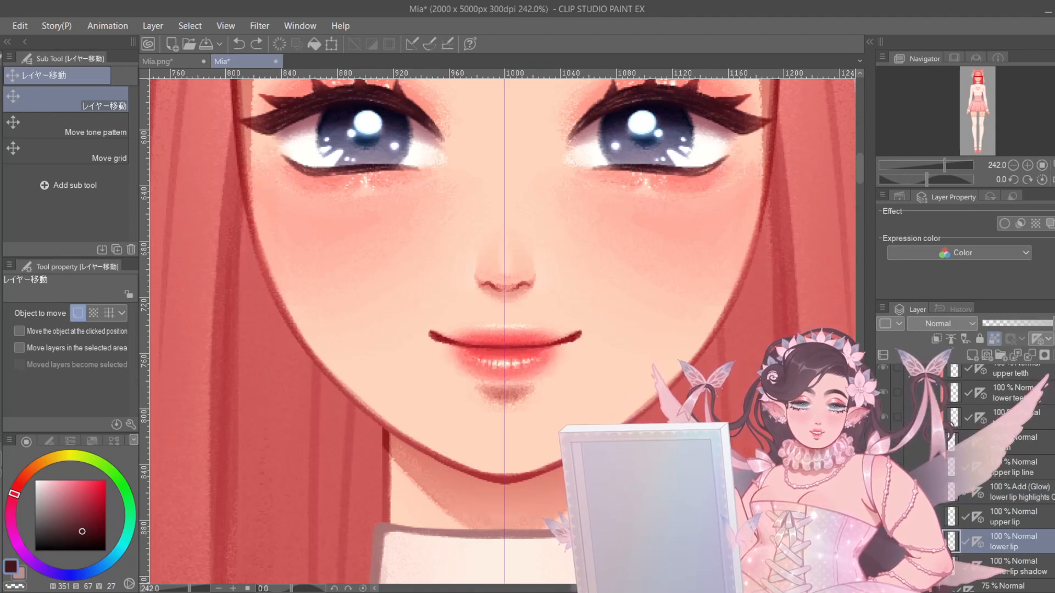
click(883, 541)
click(883, 541)
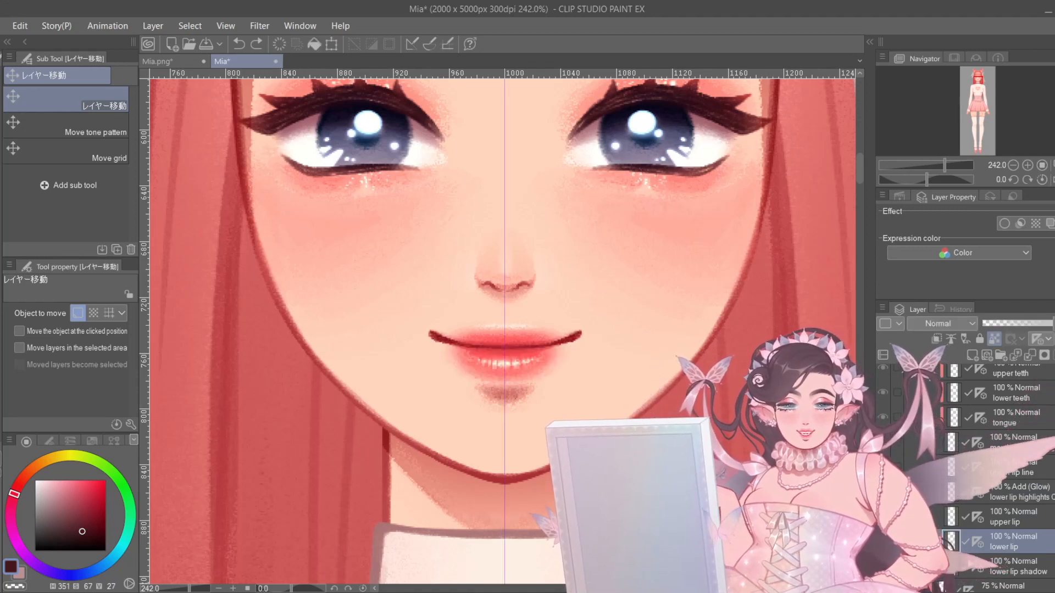
- Select the lower lip shadow layer and toggle its visibility off and on
click(1005, 567)
click(884, 566)
click(883, 566)
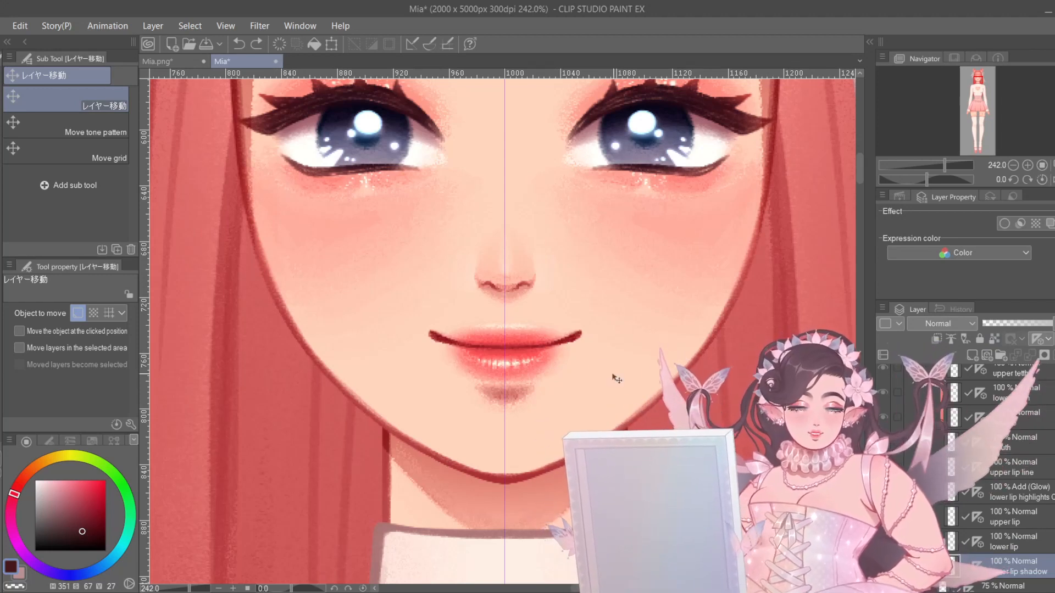
- Show the upper teeth, lower teeth, tongue and mouth layers, select the mouth layer, and hide the lip layers
drag(598, 366, 584, 370)
scroll(1013, 484, up, 2)
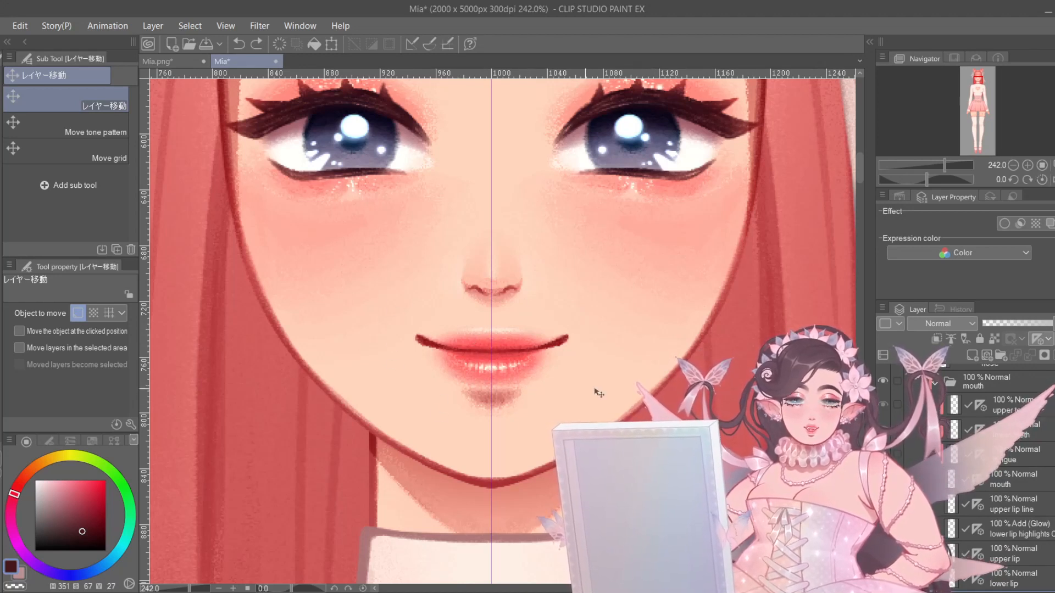
drag(883, 405, 883, 480)
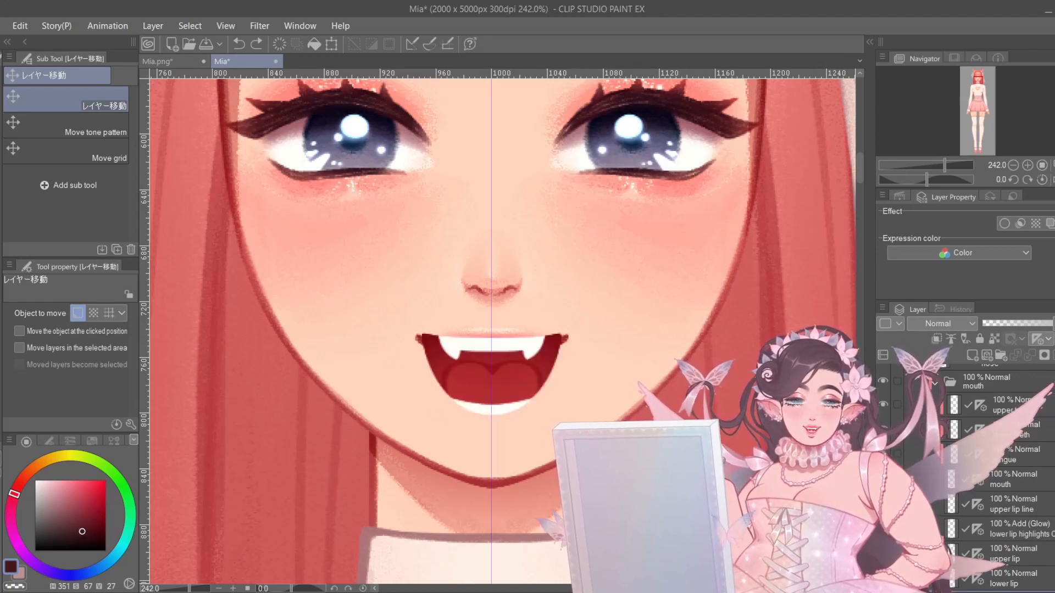
click(1003, 486)
scroll(1004, 485, down, 2)
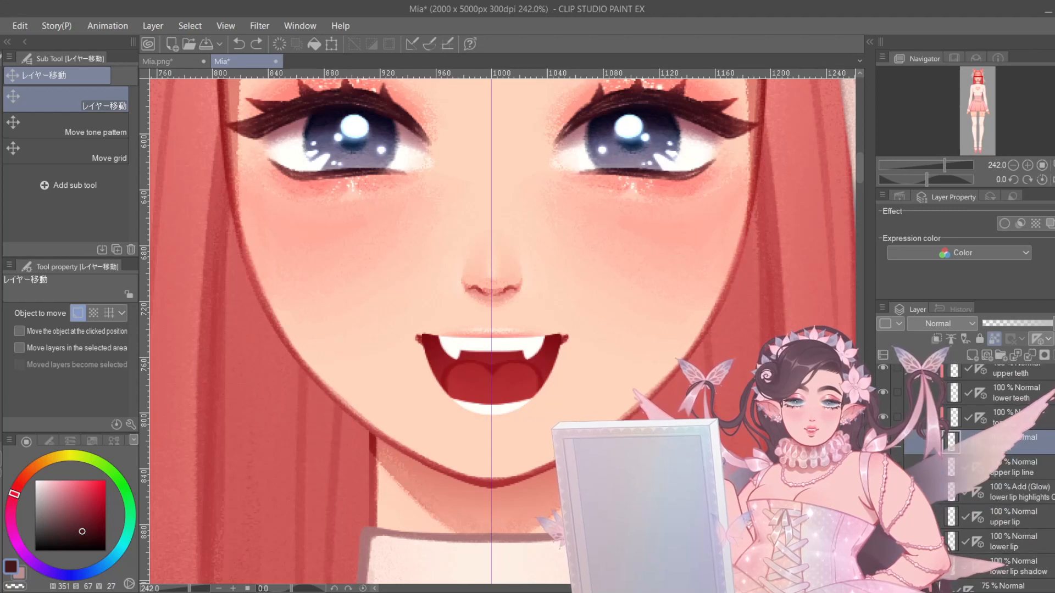
scroll(492, 360, up, 1)
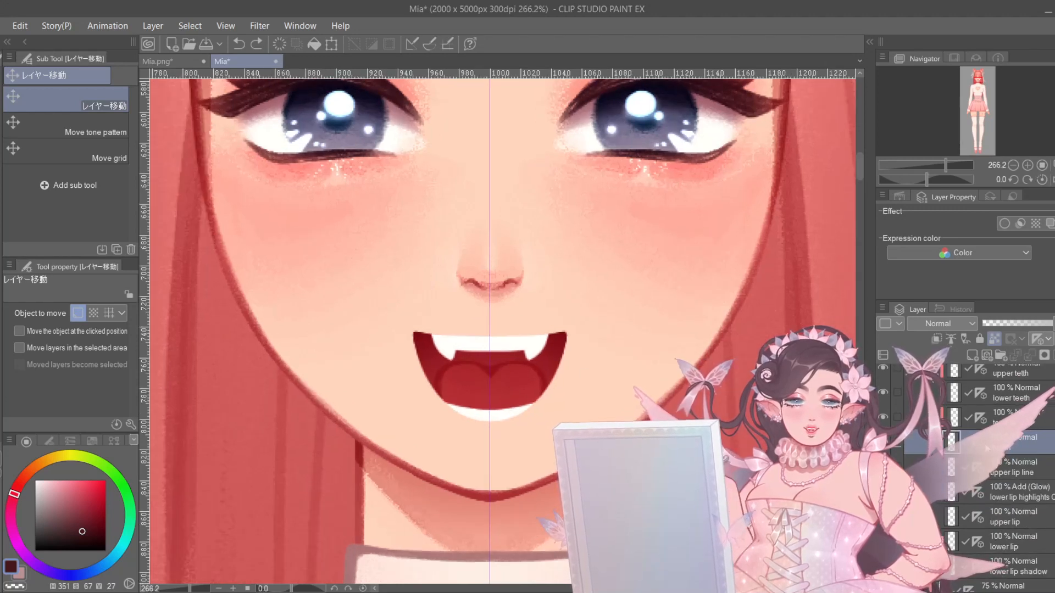
drag(541, 343, 553, 361)
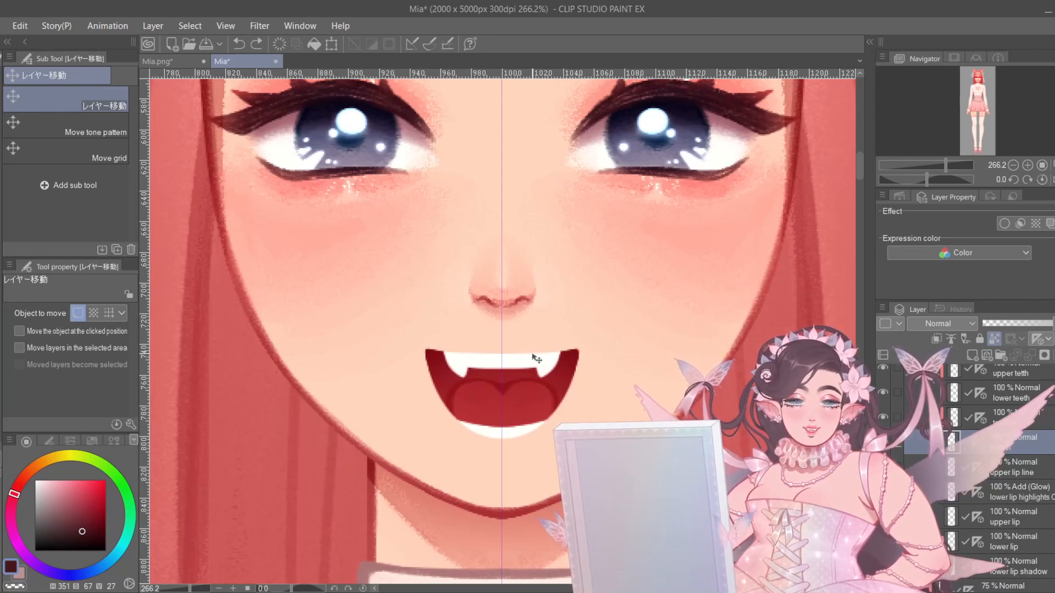
- Select the tongue, lower teeth and upper teeth layers together and release their clipping to the mouth layer below
scroll(981, 432, up, 1)
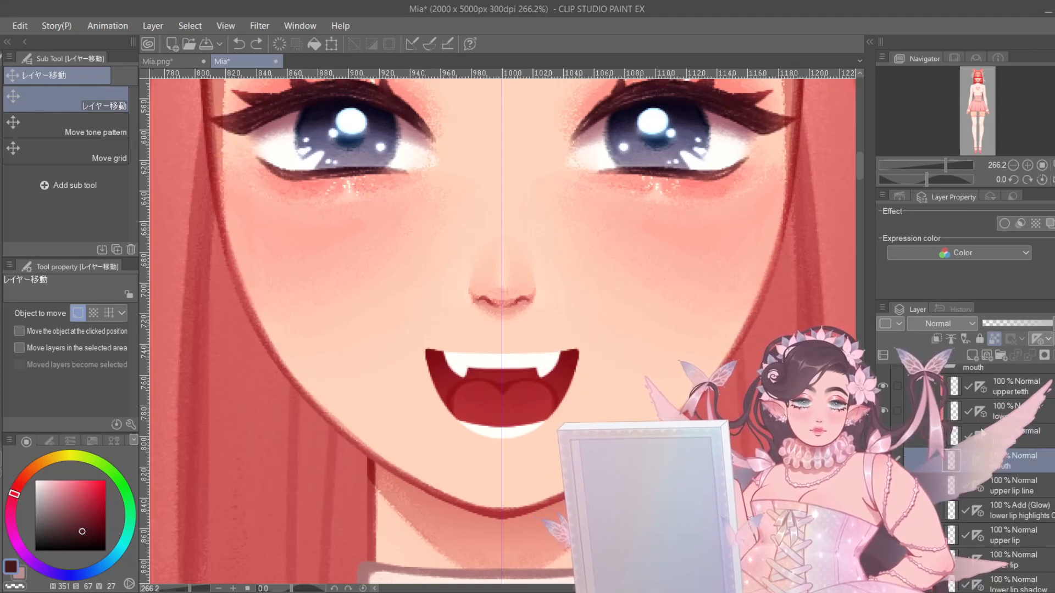
click(1010, 434)
shift+click(1008, 391)
click(941, 340)
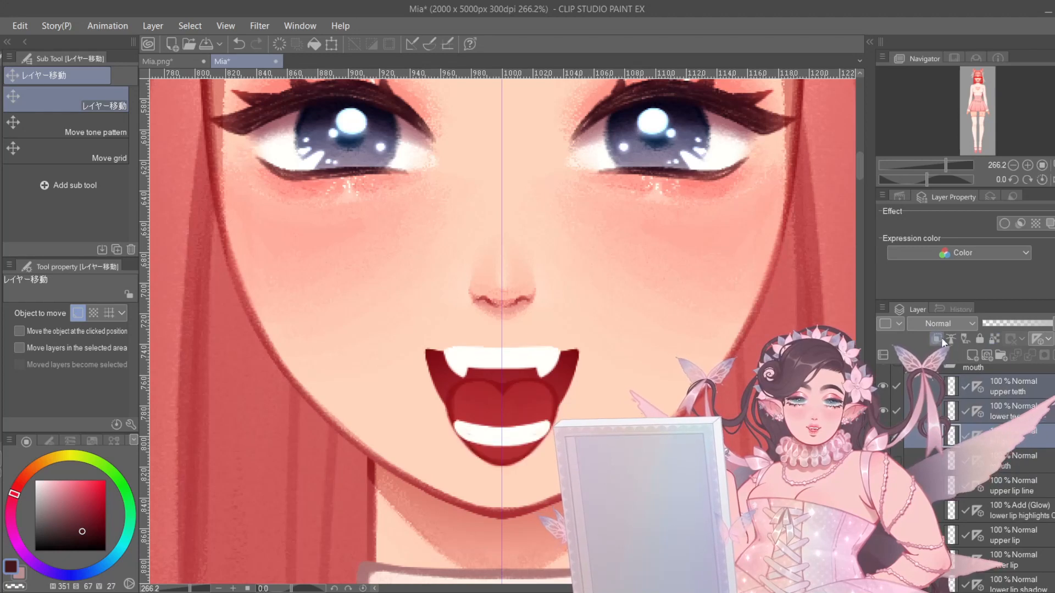
- Select only the lower teeth layer and toggle the visibility of the upper and lower teeth in turn
click(1009, 415)
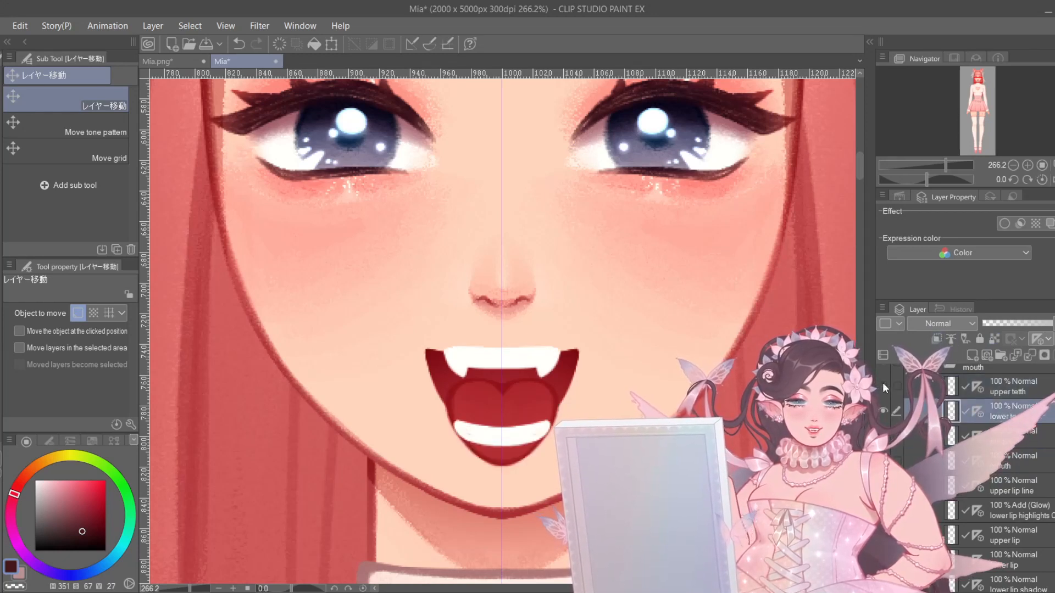
click(884, 388)
click(883, 413)
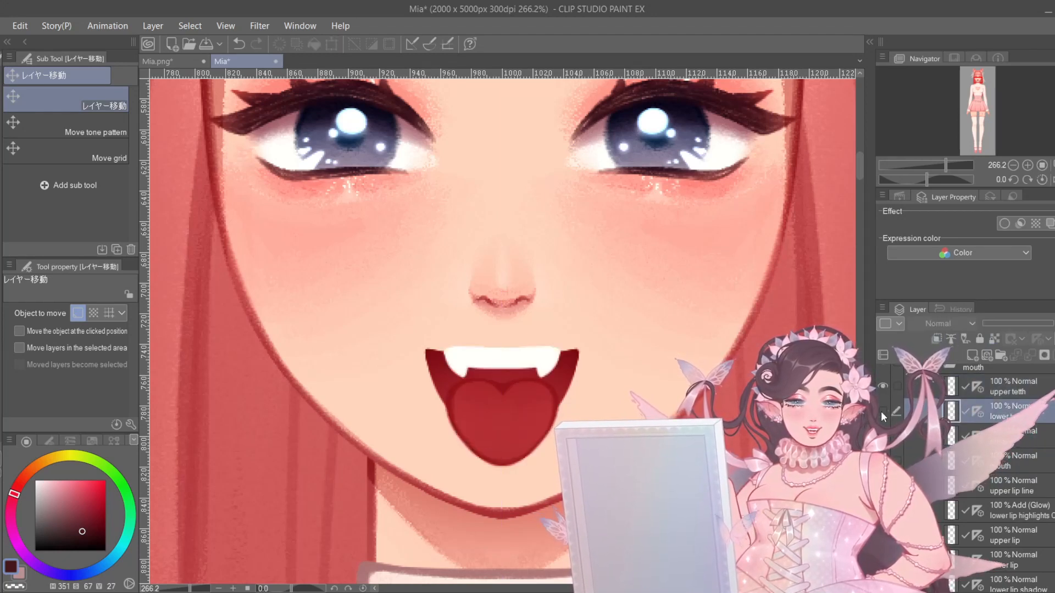
click(883, 414)
- Hide the upper teeth, lower teeth and tongue layers, and show them again, starting with the tongue
drag(883, 389, 883, 414)
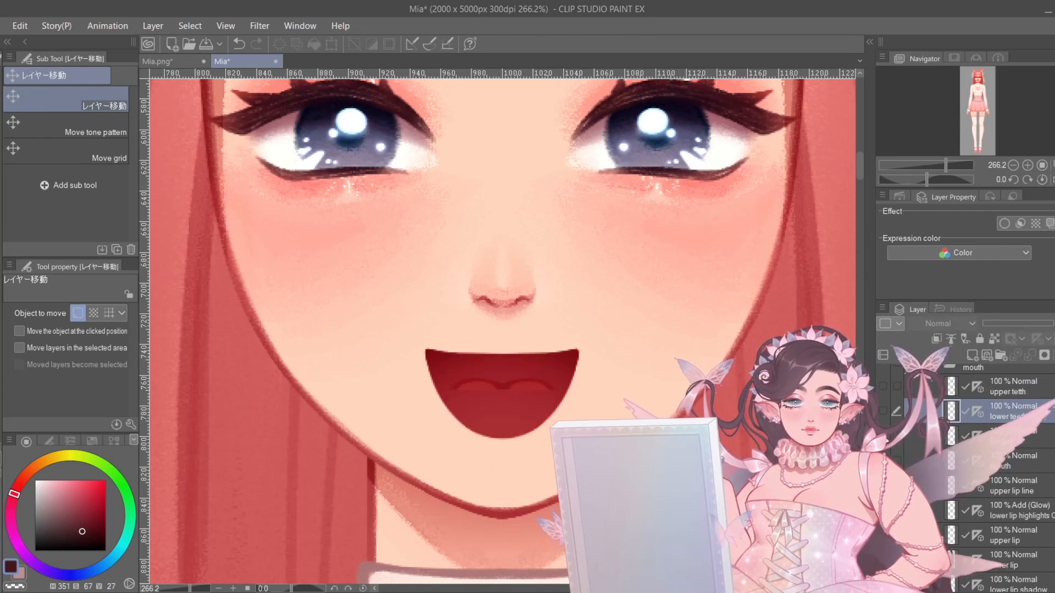
click(885, 439)
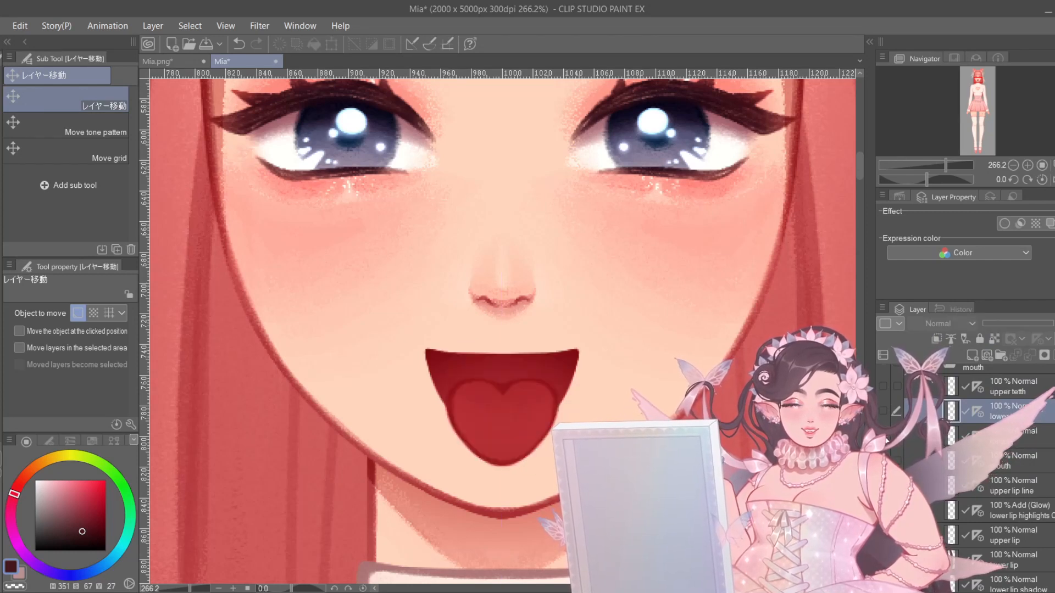
drag(883, 387, 883, 412)
- Clip the tongue, lower teeth and upper teeth layers to the mouth layer again, and select the mouth layer
click(946, 439)
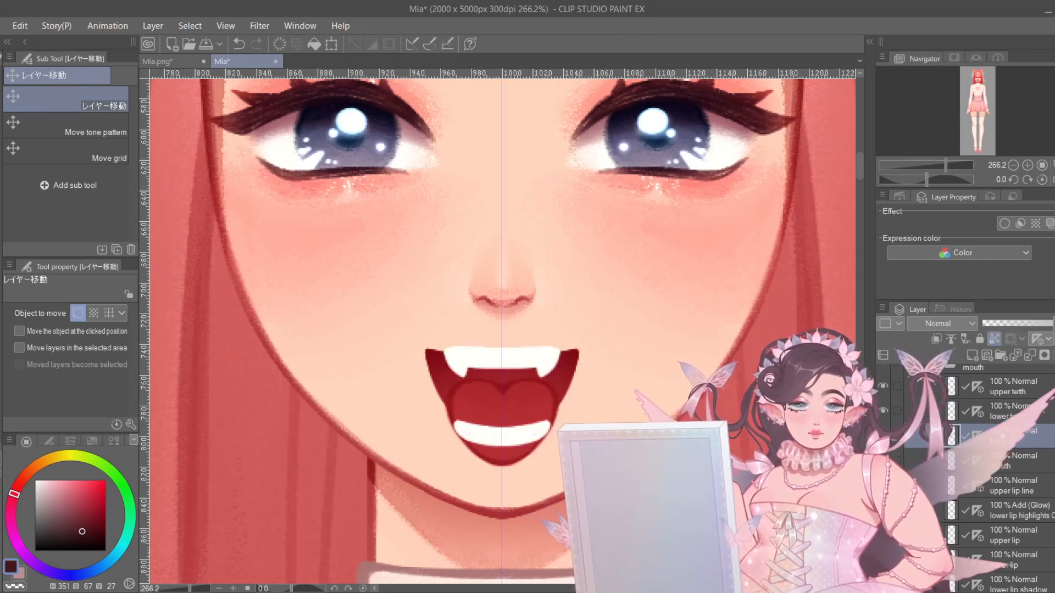
click(937, 338)
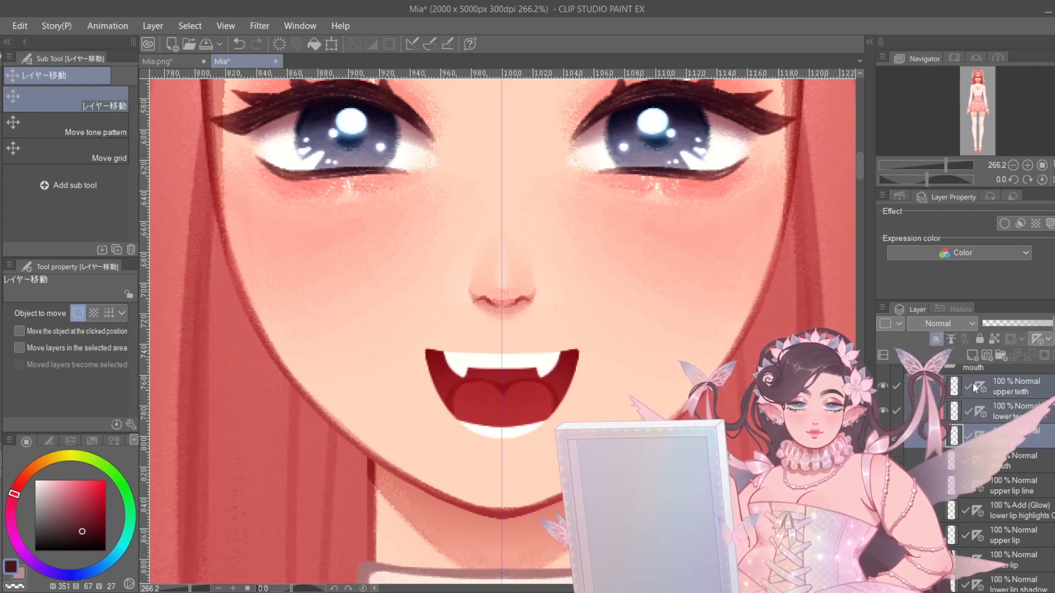
click(967, 460)
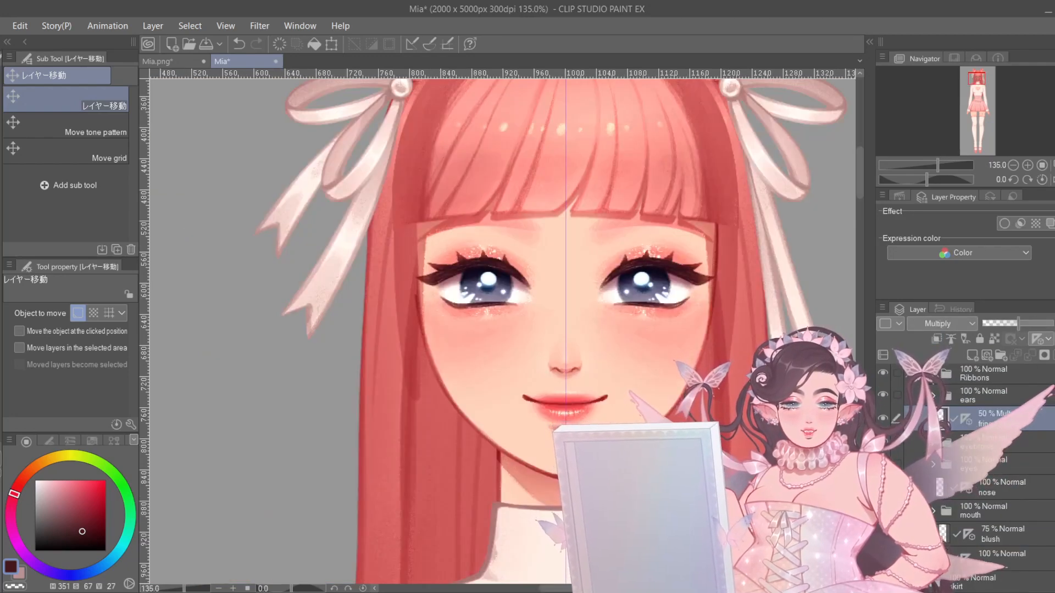
- Toggle the face layer's visibility off and on, and hide the front hair and Ribbons folders above the fringe shadow
click(883, 559)
click(883, 559)
scroll(885, 413, up, 3)
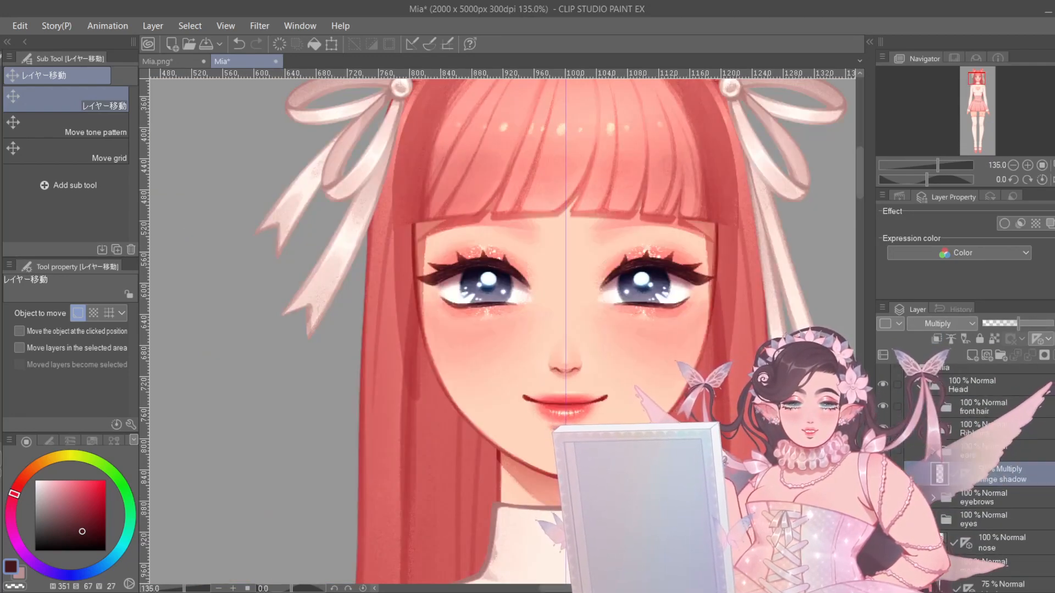
click(885, 428)
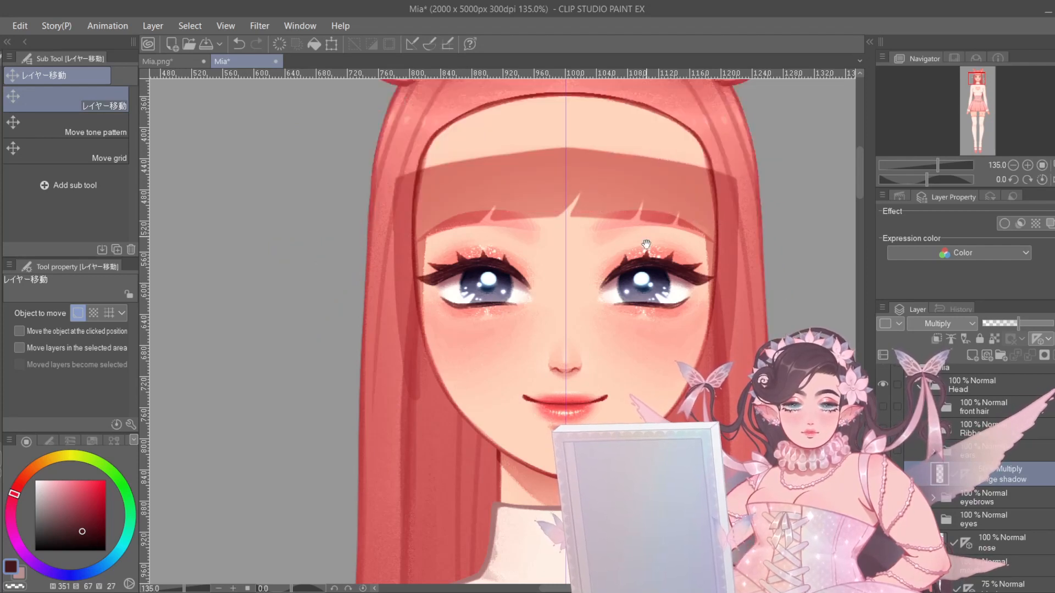
drag(645, 245, 650, 310)
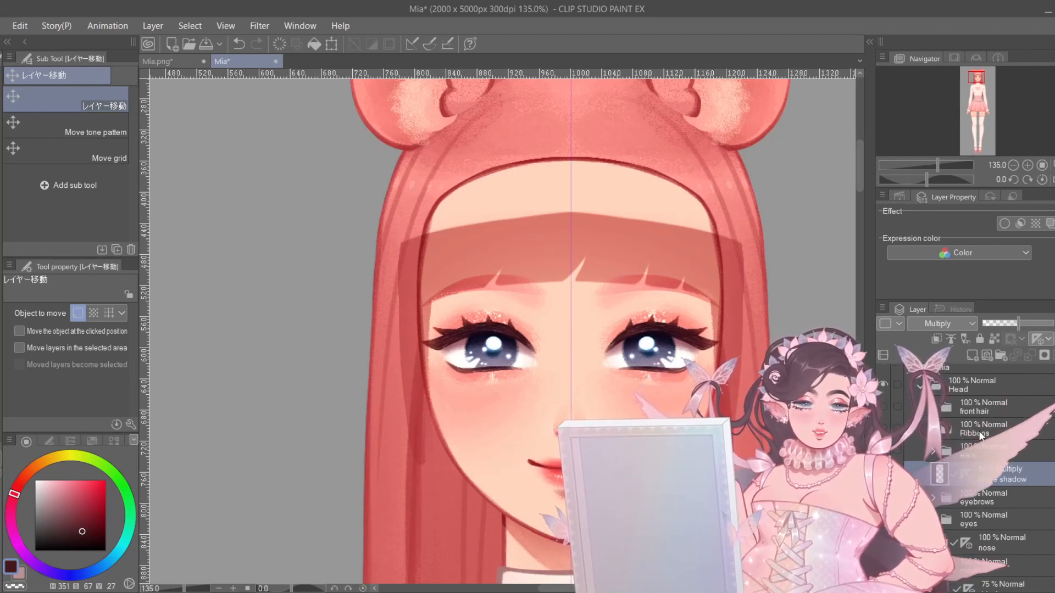
- Show the front hair folder again, select the fringe shadow layer, and toggle its visibility off and on
click(984, 407)
click(883, 406)
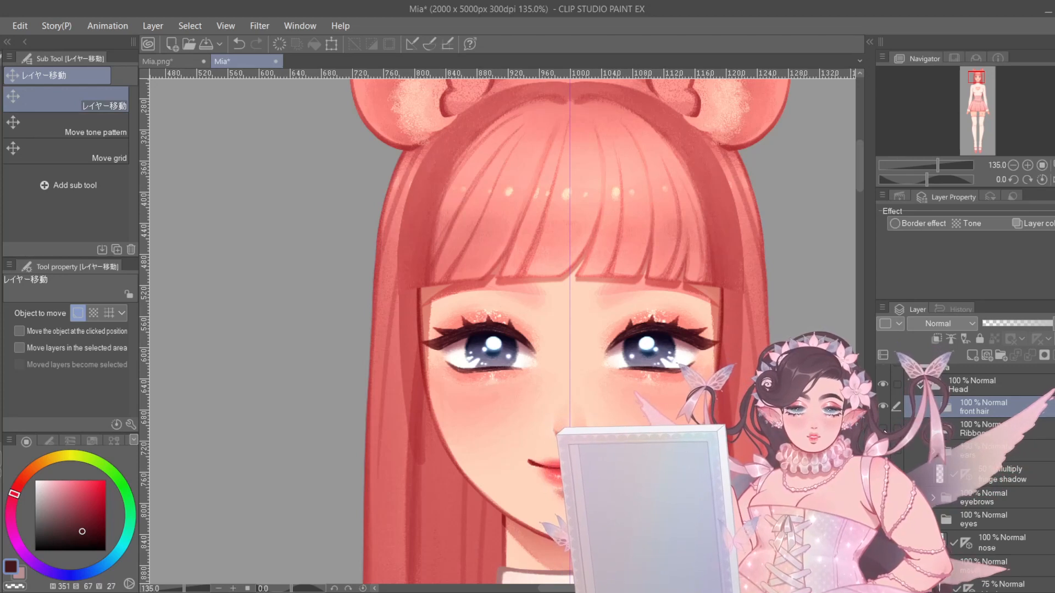
click(1013, 483)
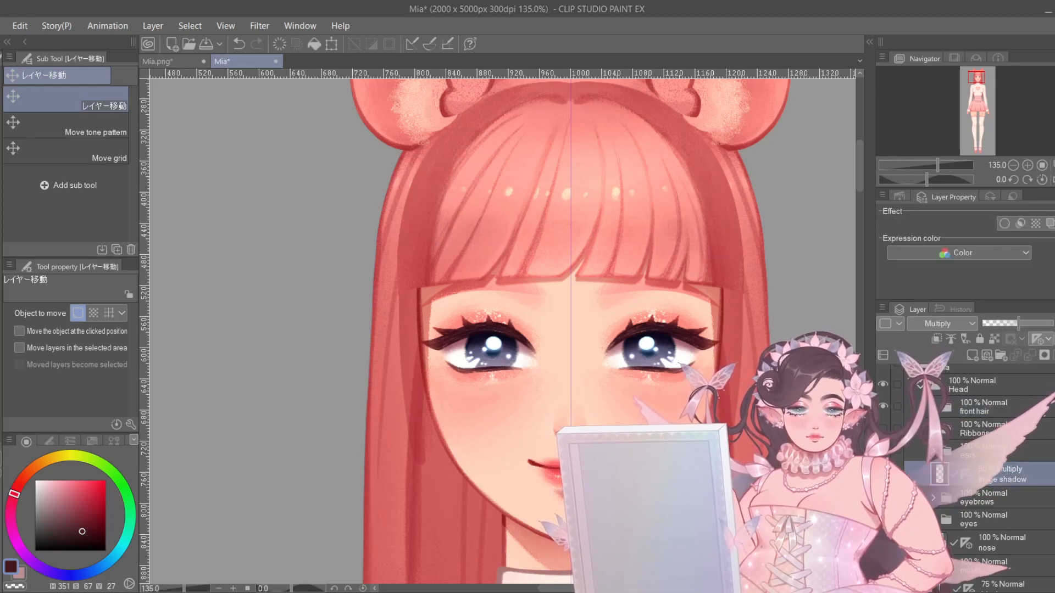
click(883, 473)
click(883, 474)
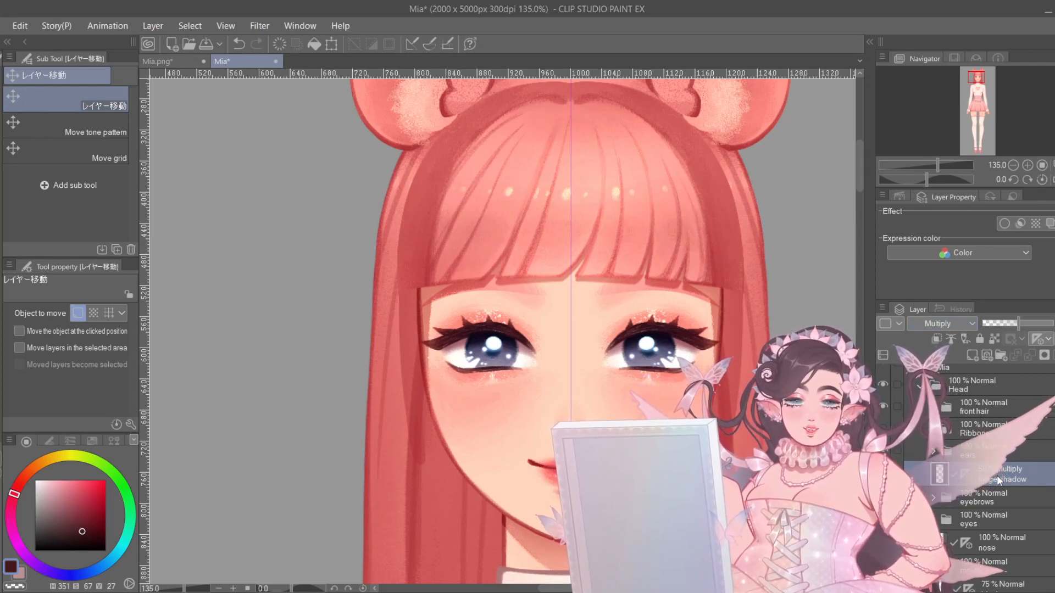
- Use the Object tool to pick the eye highlights layer from the canvas, and collapse the eyes folder
scroll(646, 373, up, 1)
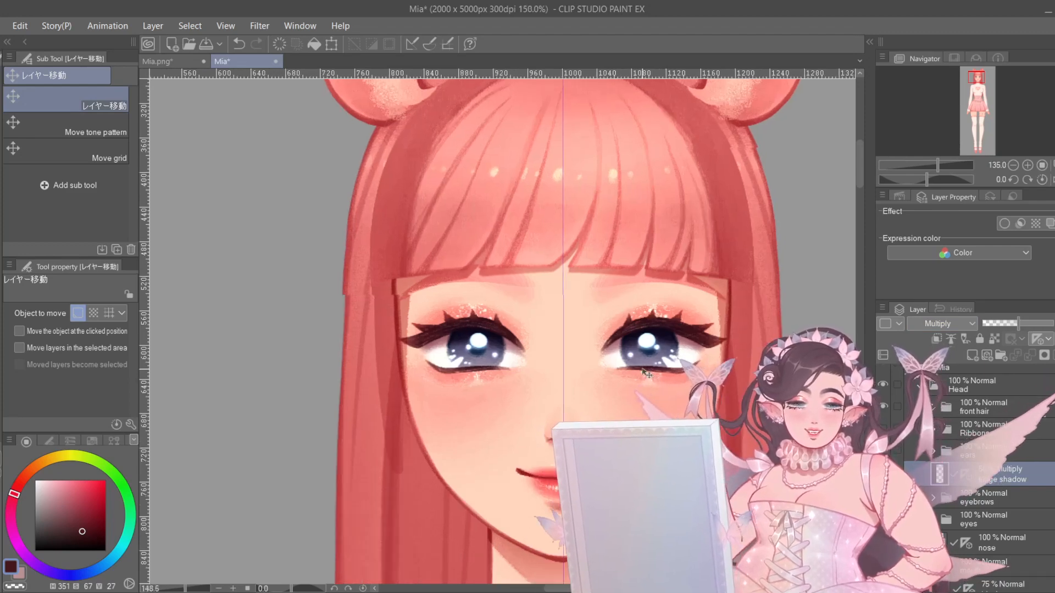
scroll(645, 374, up, 1)
key(o)
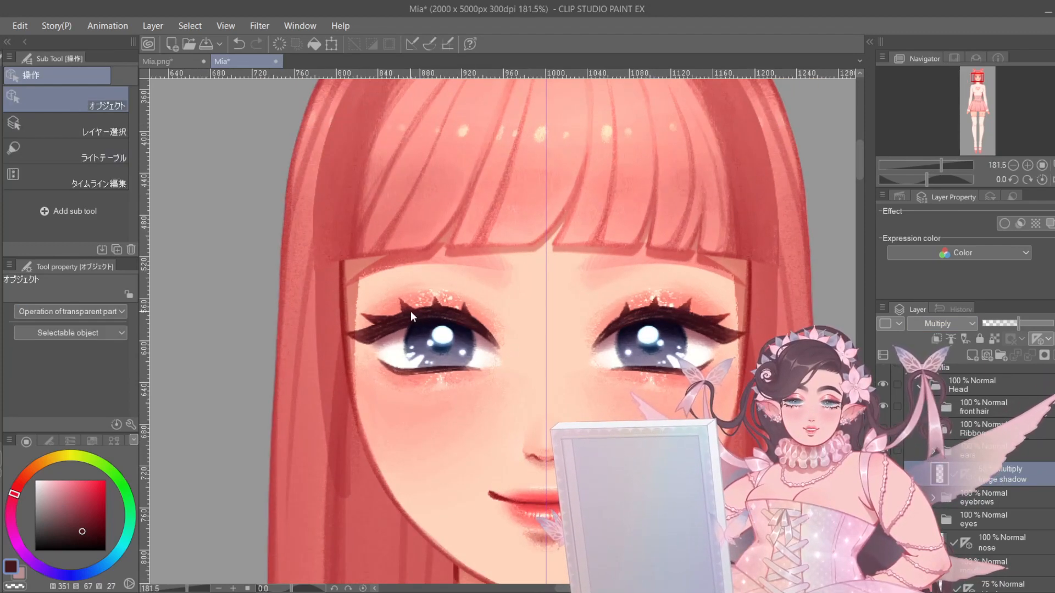
click(446, 336)
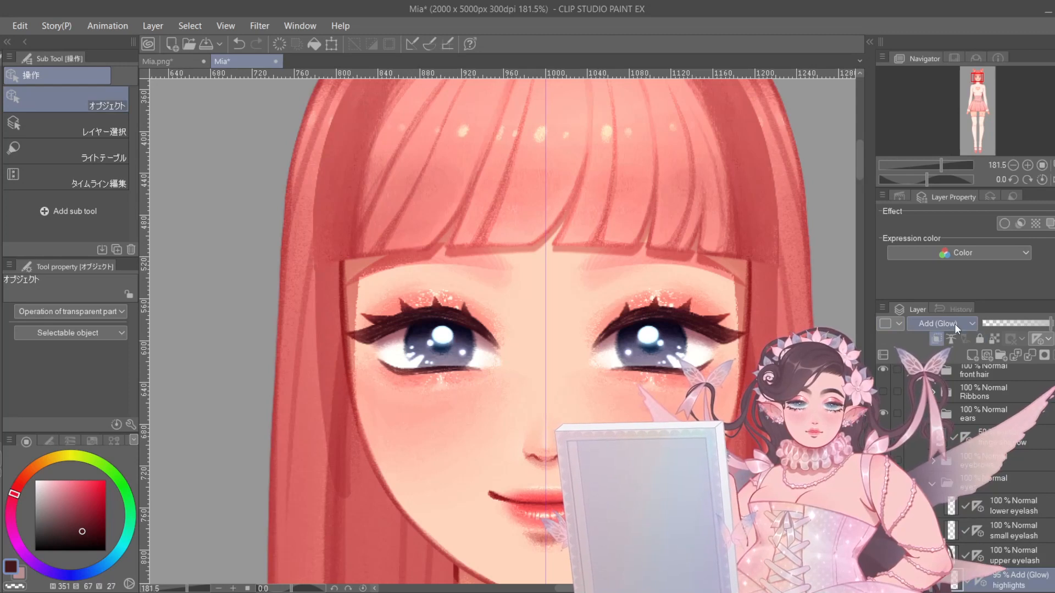
scroll(1005, 518, down, 1)
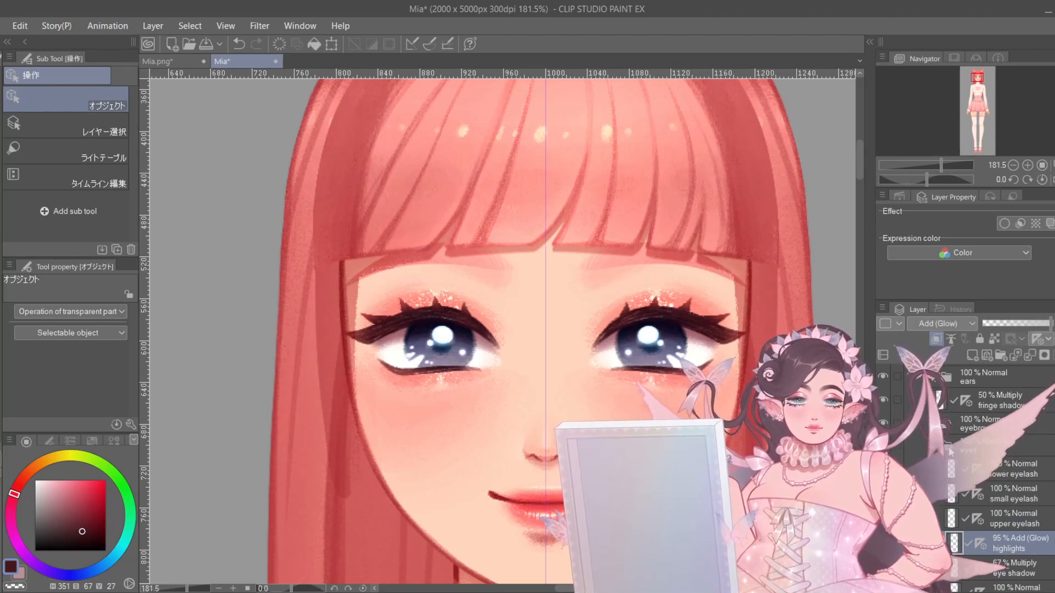
click(934, 446)
scroll(671, 310, down, 1)
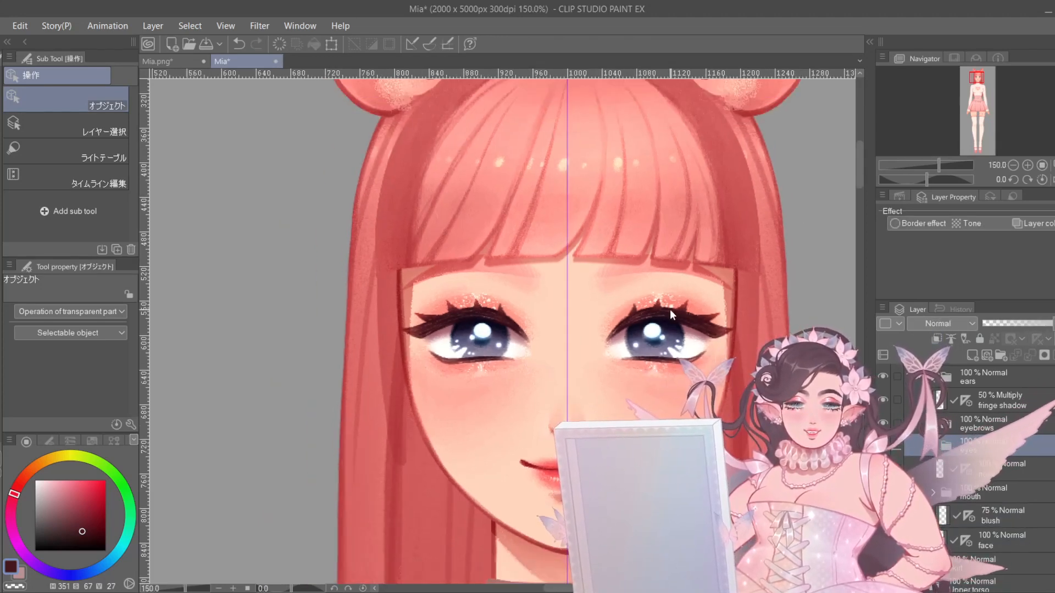
scroll(670, 309, up, 2)
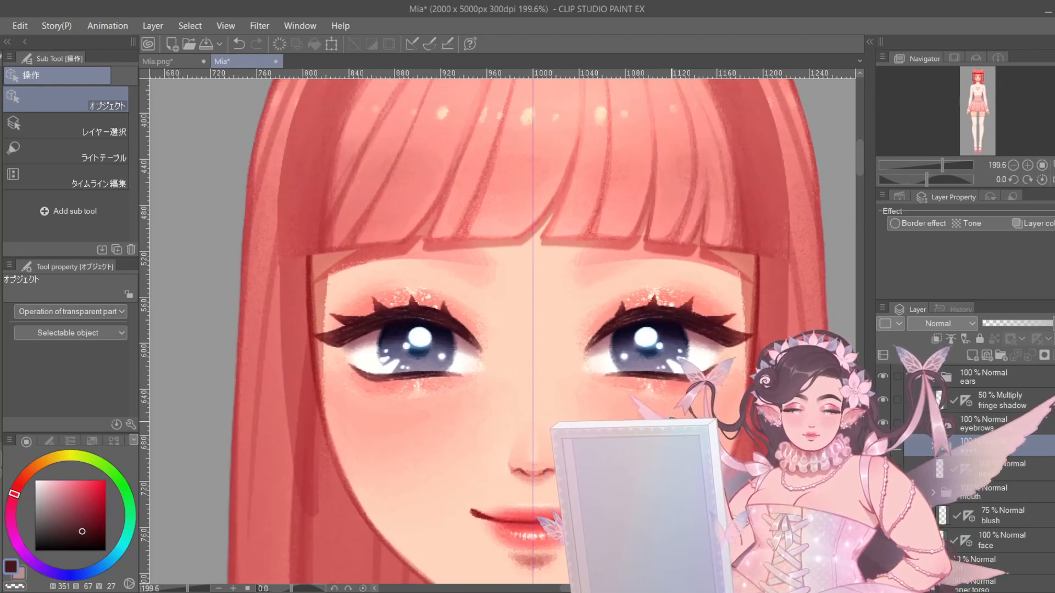
scroll(584, 301, down, 2)
scroll(608, 313, down, 2)
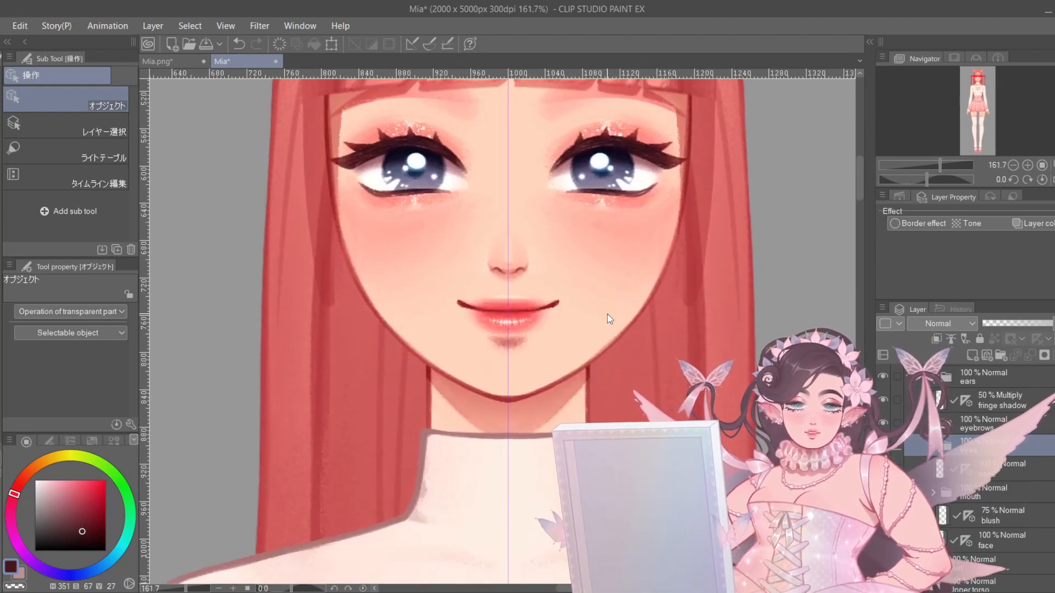
scroll(1016, 476, down, 1)
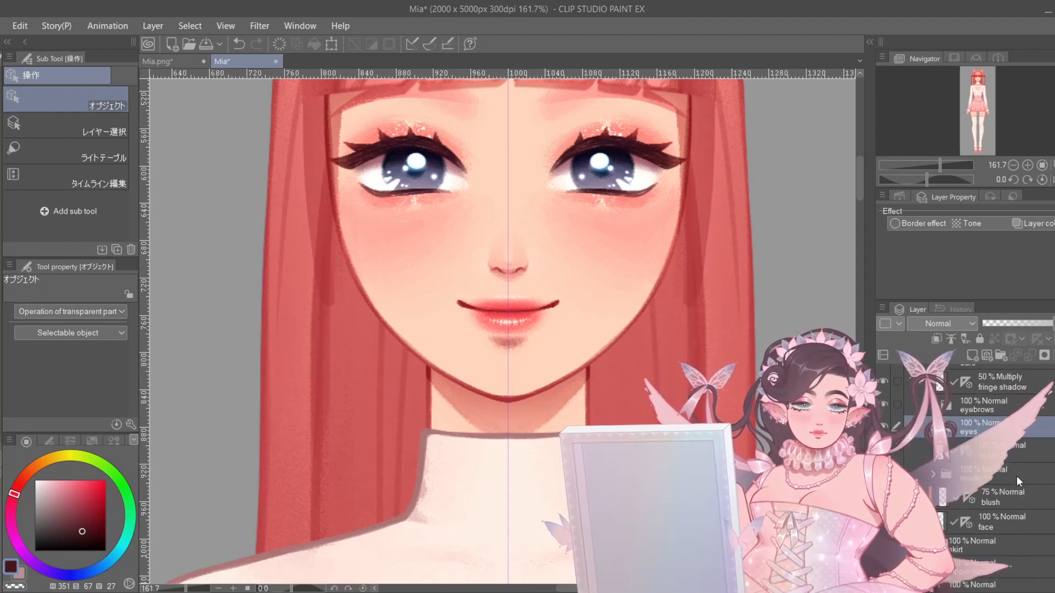
scroll(582, 387, down, 3)
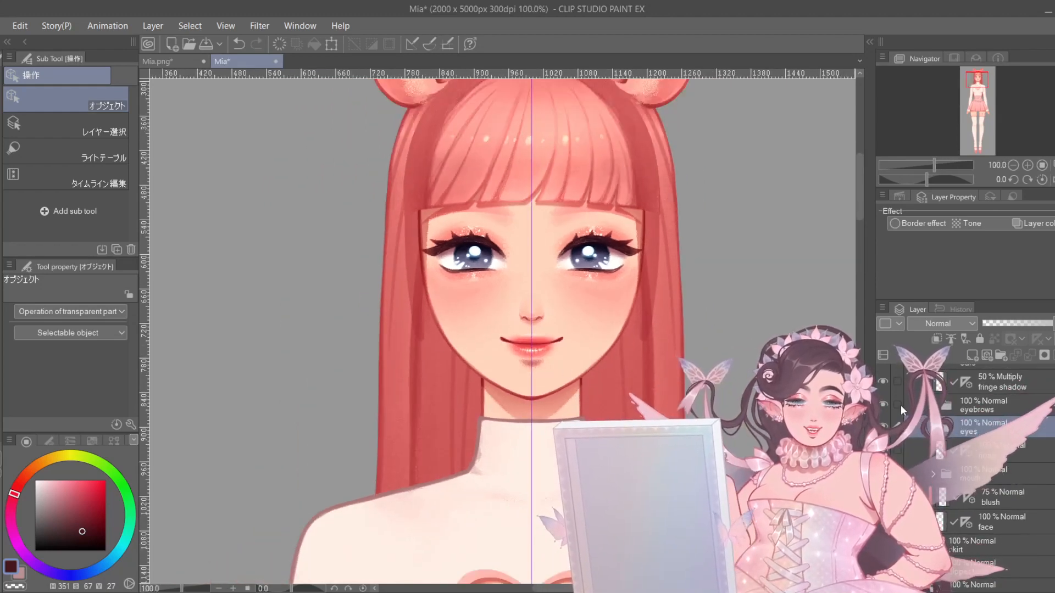
- Show the Ribbons folder inside the Head folder again and bring the ears and ribbons into view
scroll(903, 418, up, 6)
click(883, 466)
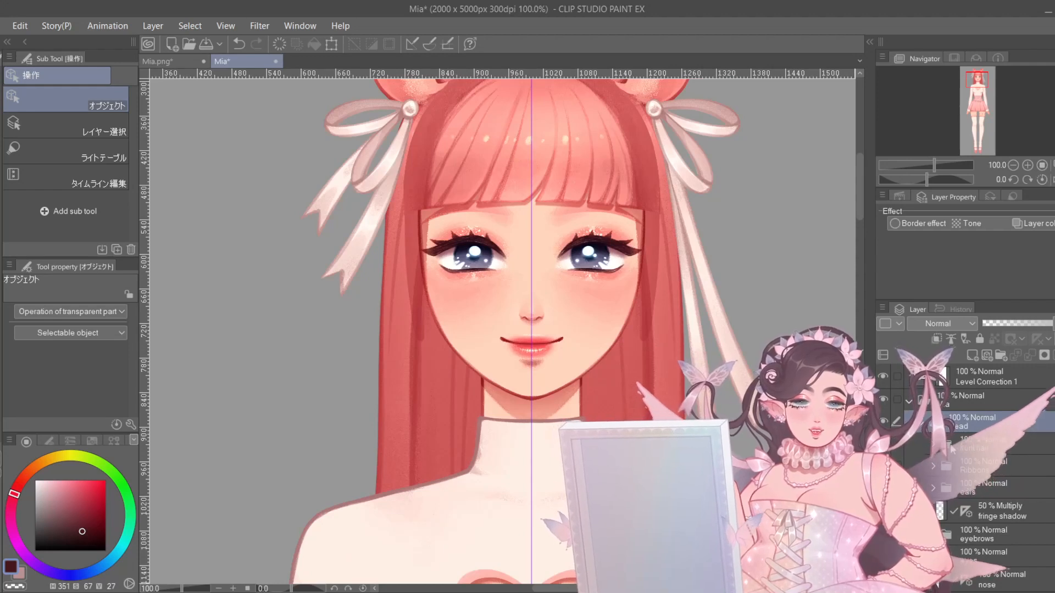
scroll(1004, 469, down, 2)
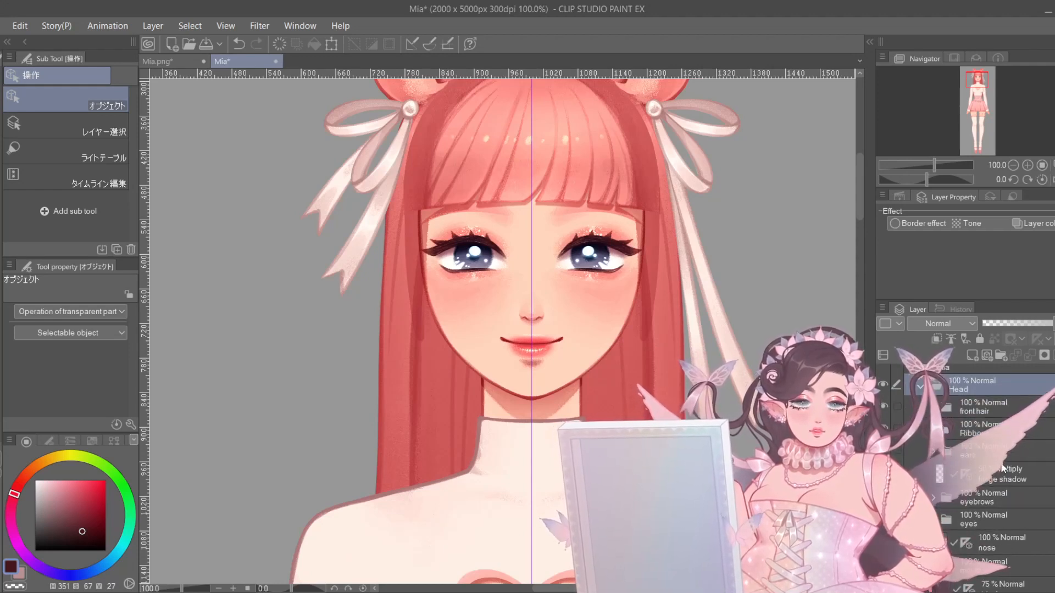
drag(705, 349, 702, 393)
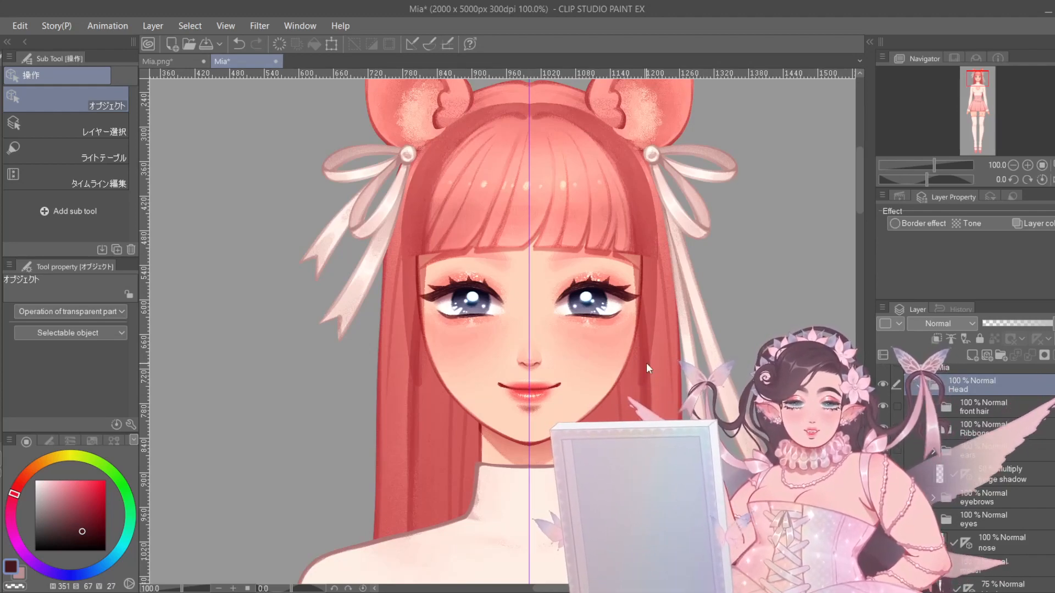
scroll(627, 347, down, 2)
scroll(590, 311, up, 2)
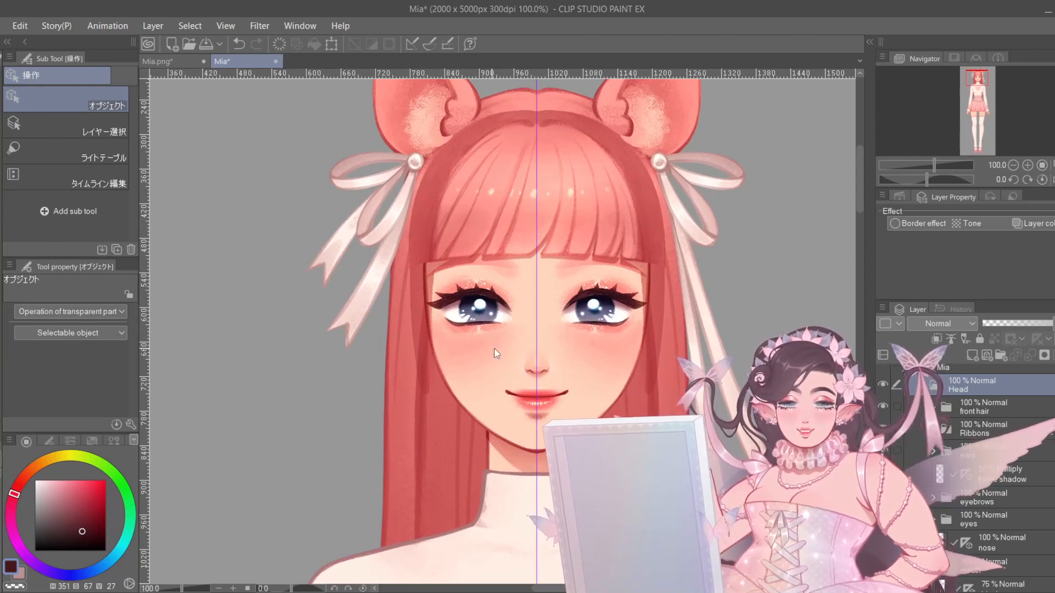
- Expand the front hair folder, show its hidden side strands and fringe highlights, and collapse the folder
click(884, 408)
click(882, 405)
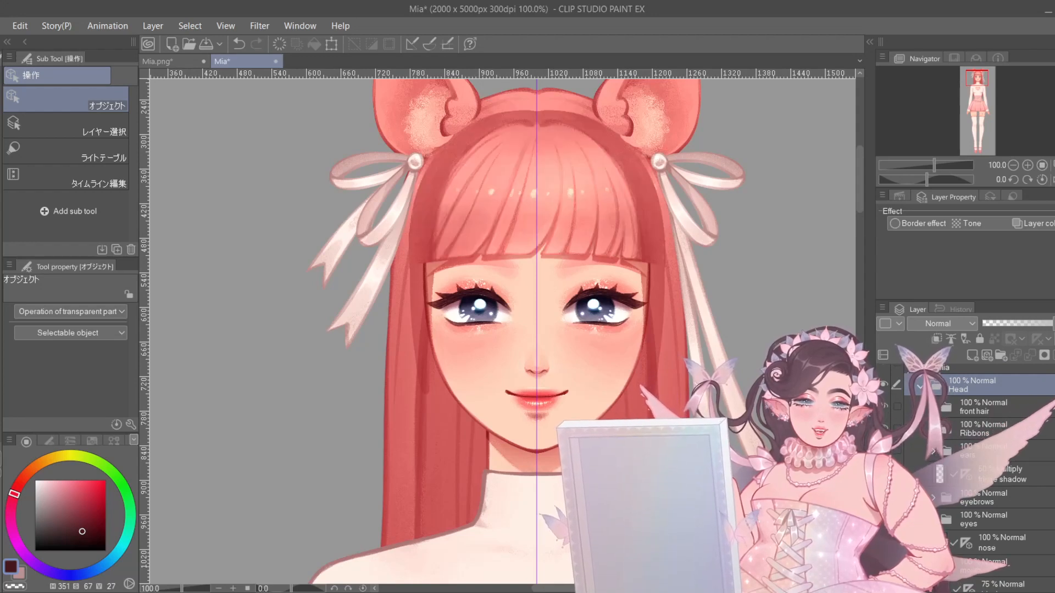
click(946, 408)
click(931, 409)
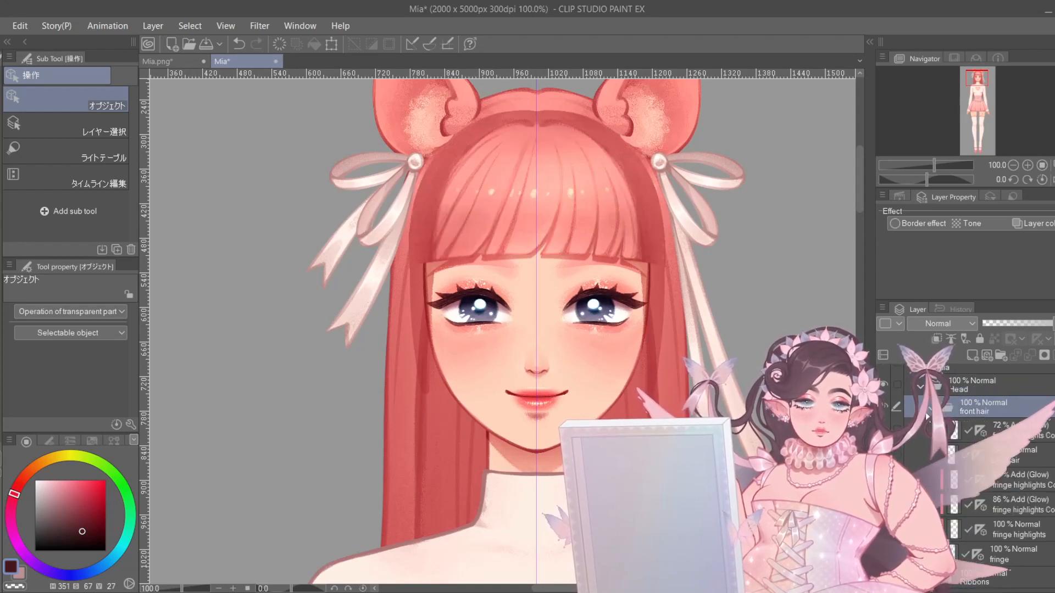
click(931, 409)
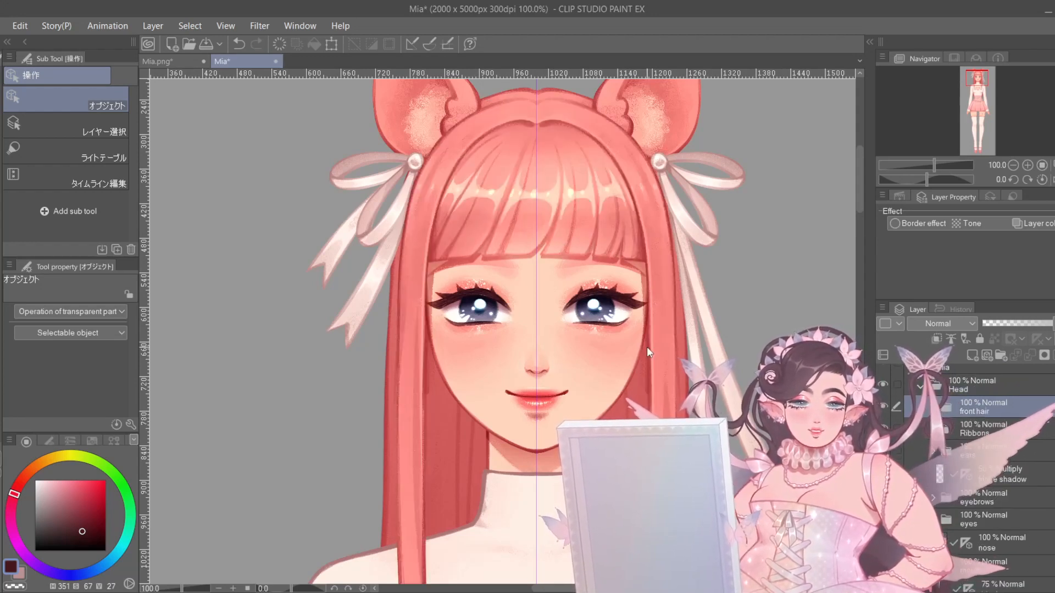
- Collapse the Head folder and hide the skirt folder below it
drag(665, 398, 652, 303)
scroll(584, 267, down, 4)
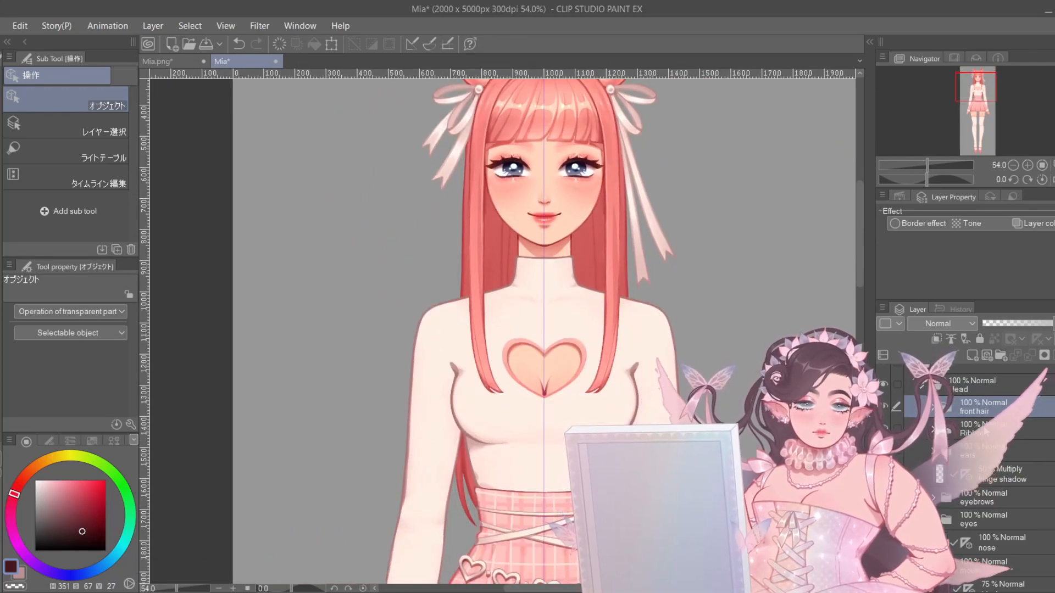
click(919, 388)
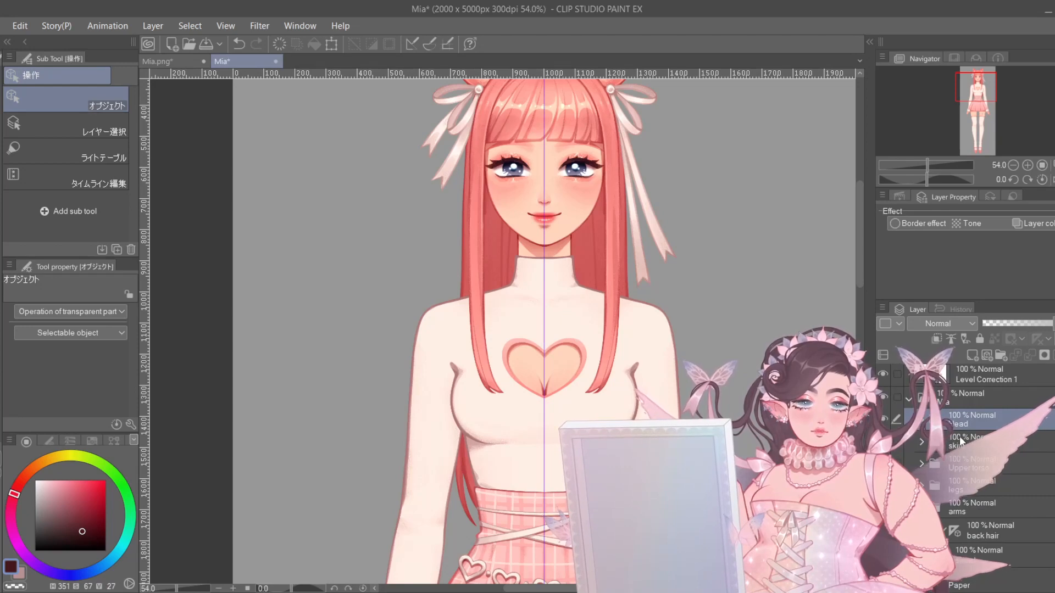
drag(746, 476, 731, 383)
scroll(746, 350, down, 1)
scroll(570, 175, up, 2)
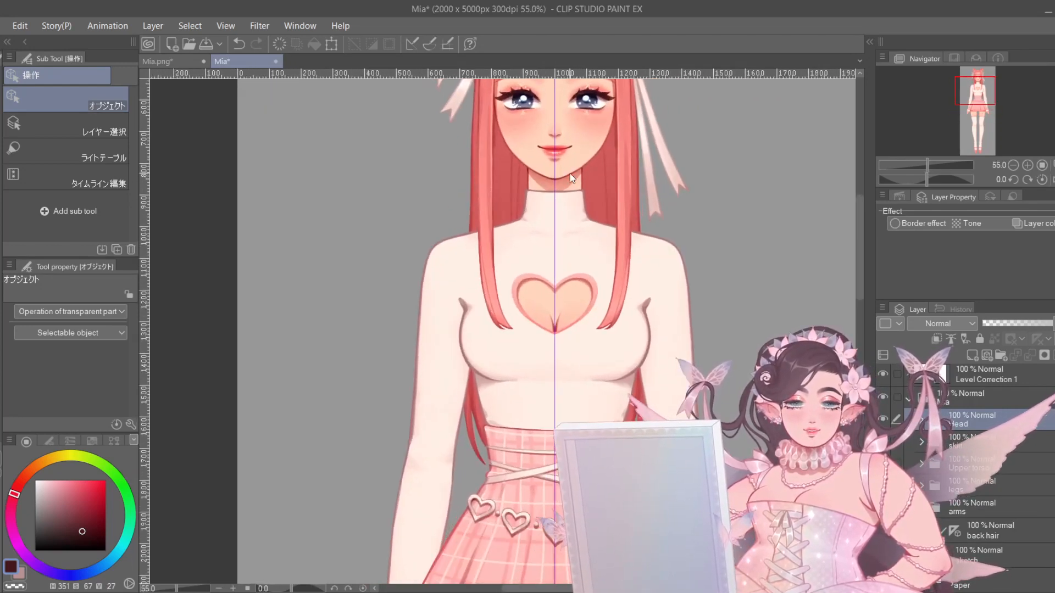
scroll(648, 272, up, 5)
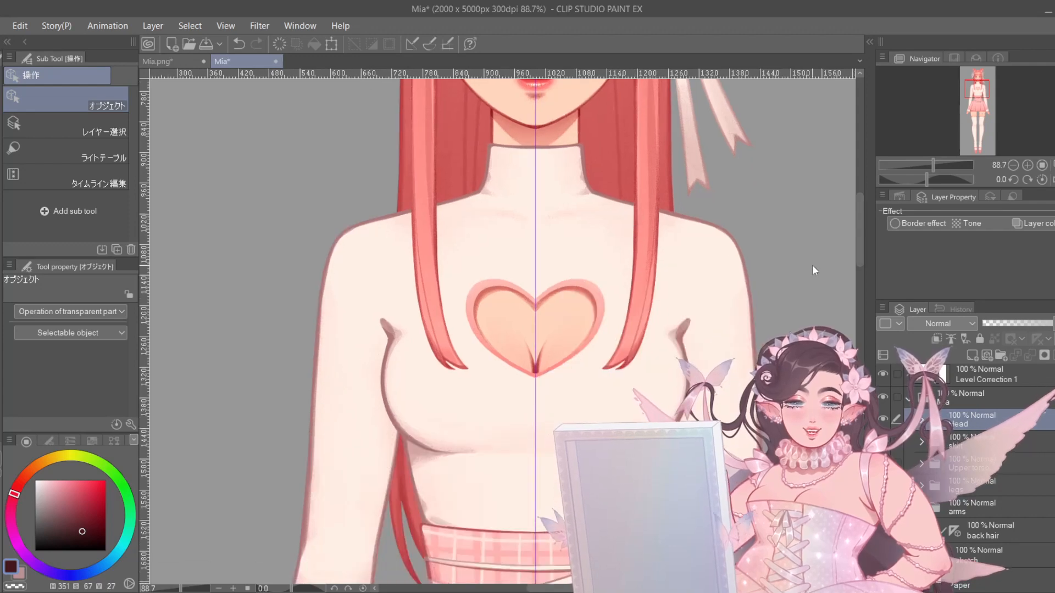
scroll(815, 267, down, 1)
click(883, 441)
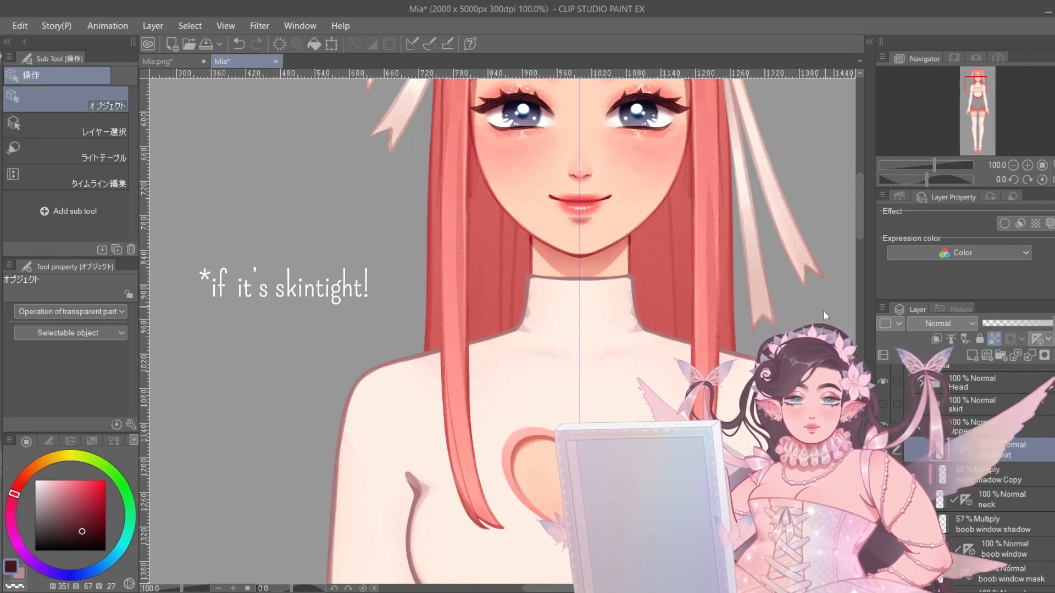
- Hide the Head folder to expose the full neck drawn behind the face
drag(684, 270, 671, 322)
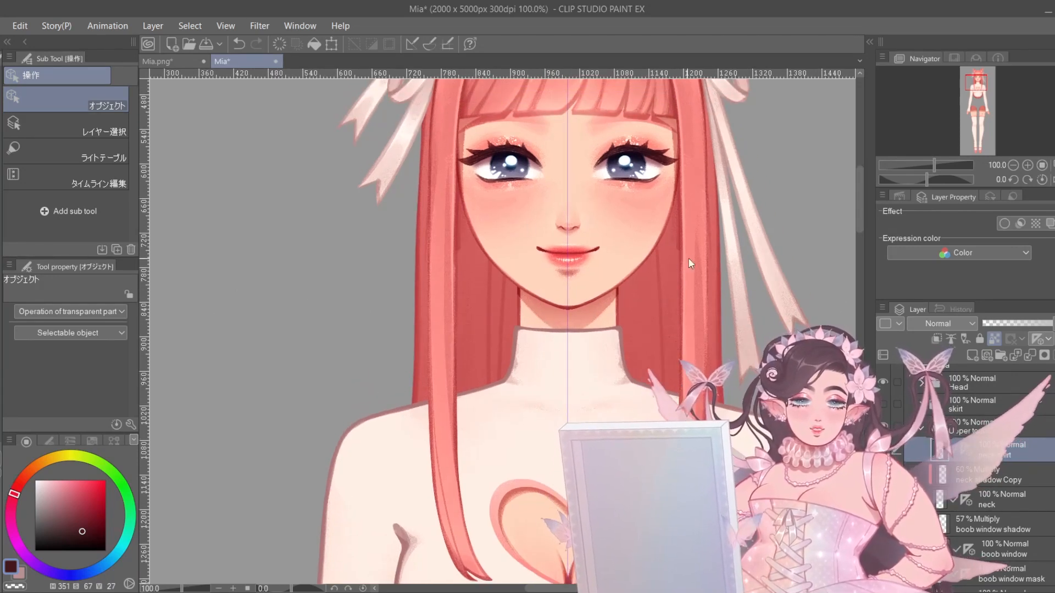
click(883, 382)
drag(566, 233, 563, 294)
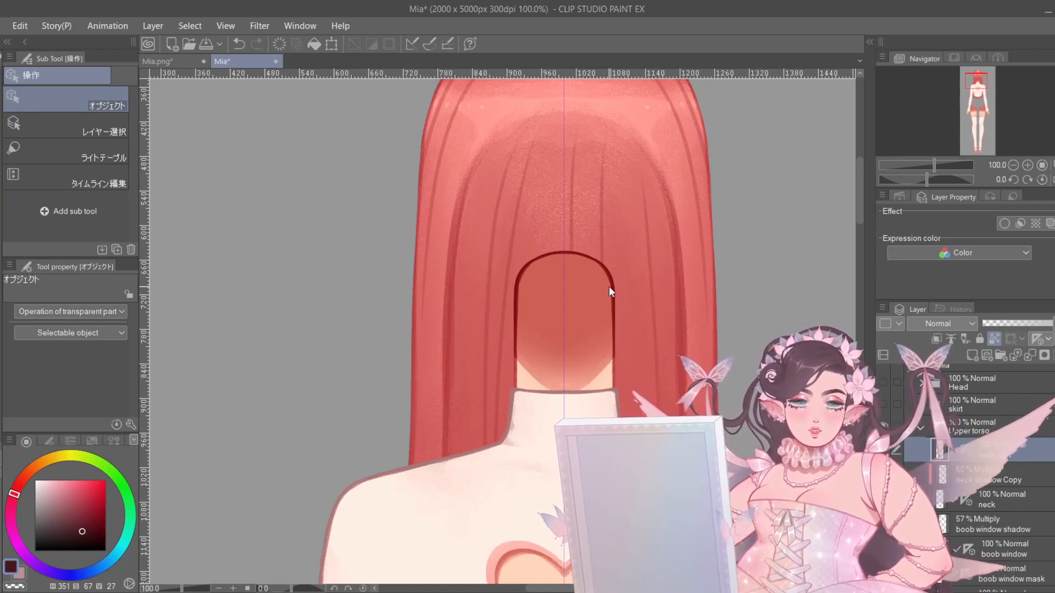
drag(609, 287, 570, 269)
- Select the neck shadow Copy layer, toggle its visibility off and on, and show the Head folder again
click(1004, 478)
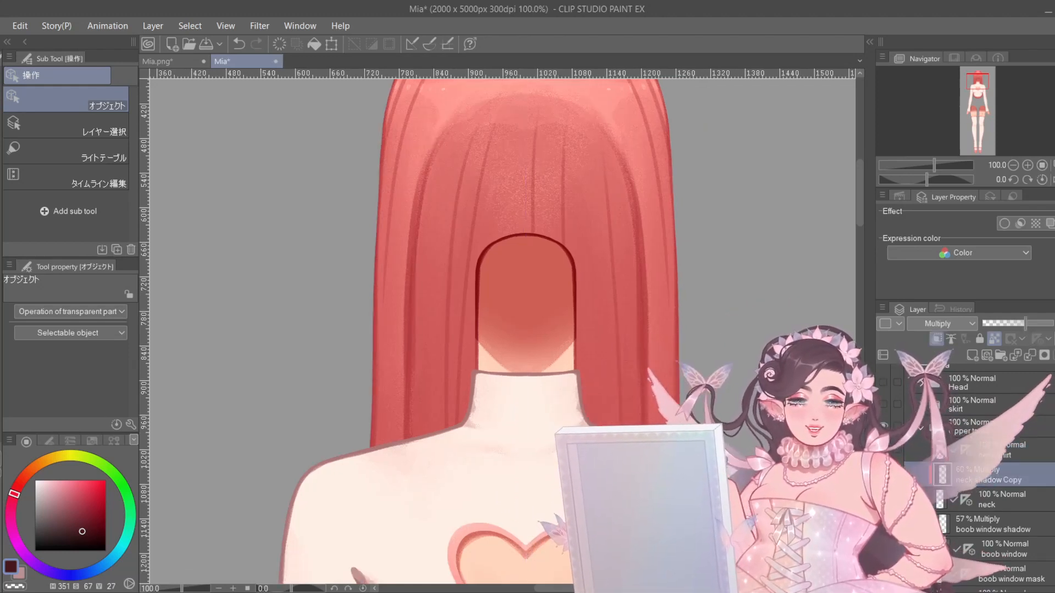
click(883, 474)
click(883, 474)
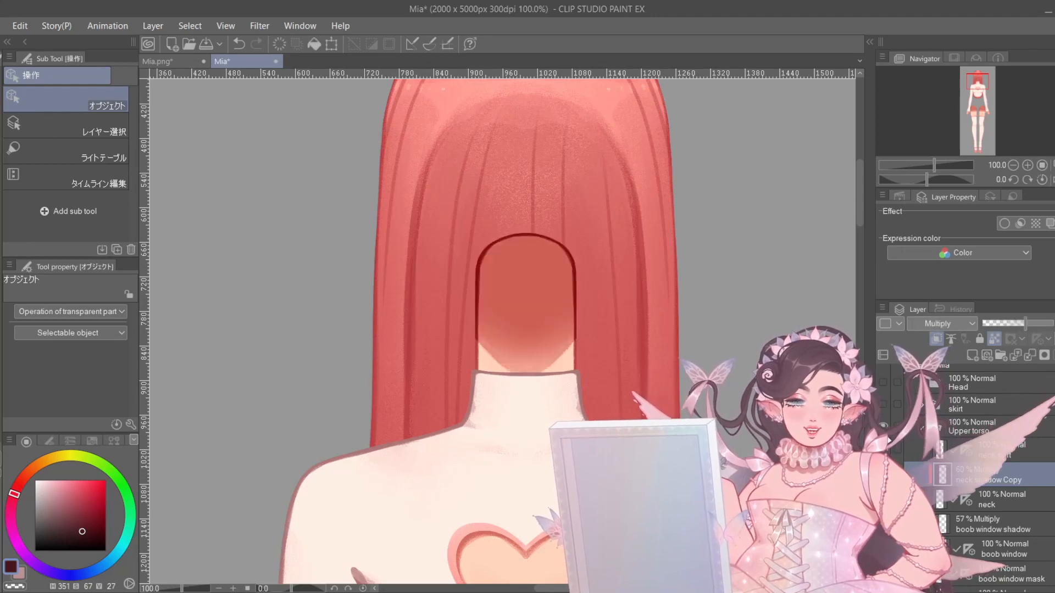
click(884, 383)
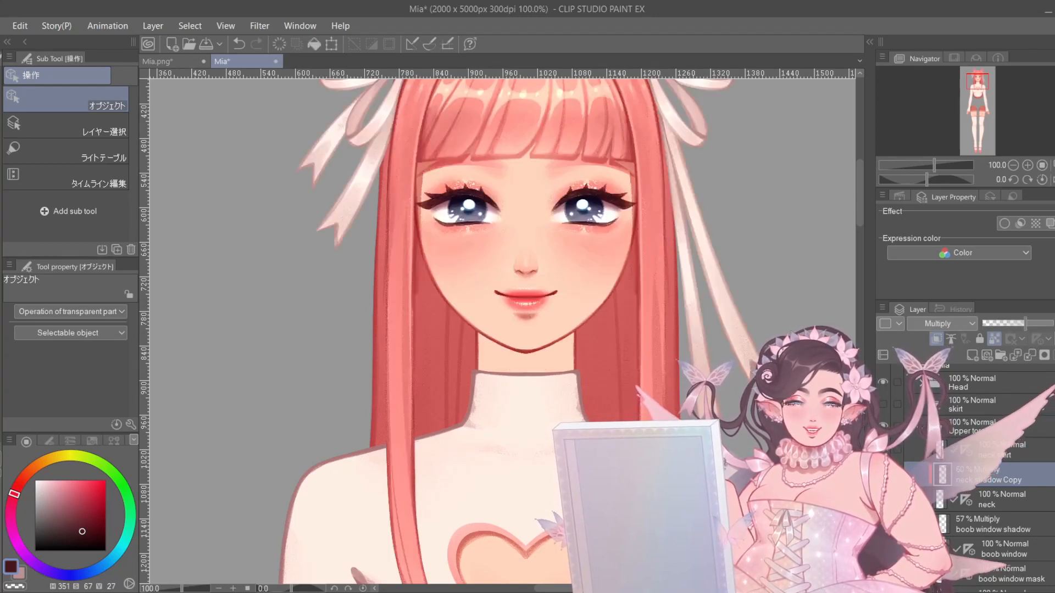
scroll(529, 347, up, 1)
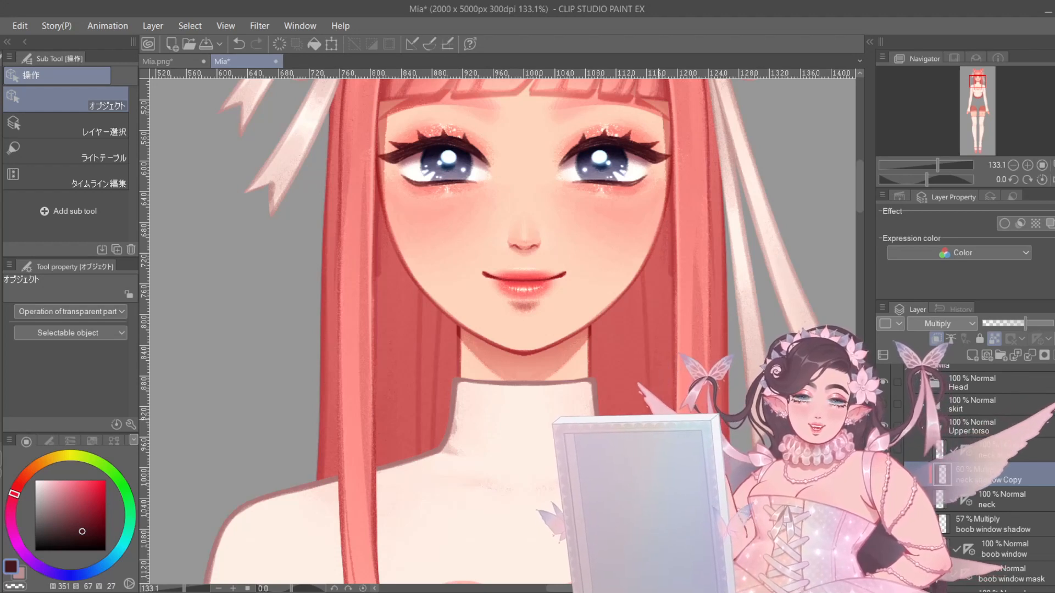
drag(658, 419, 630, 436)
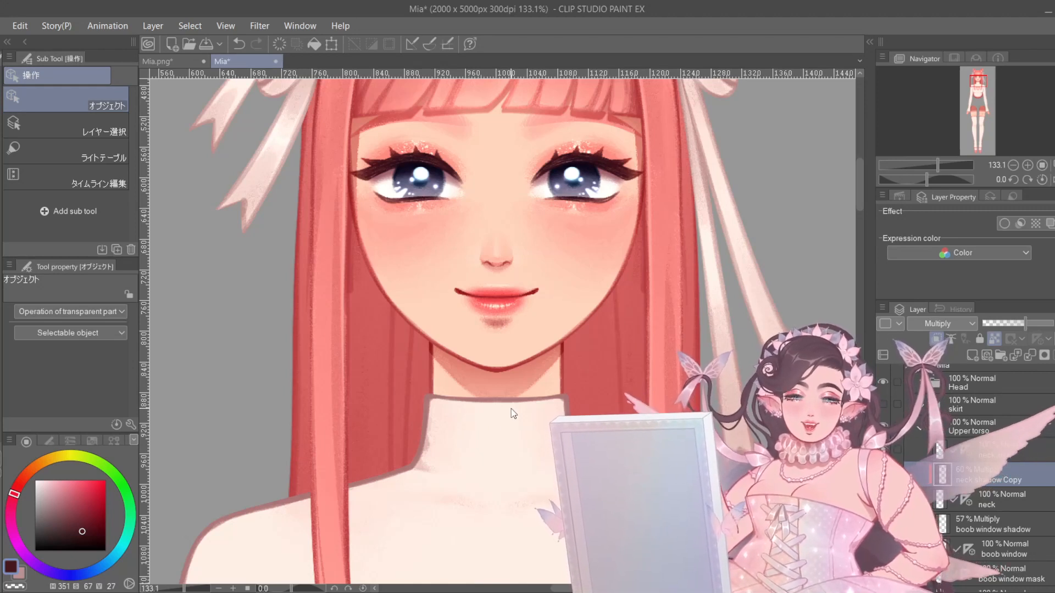
- Switch to the Move layer tool and select the cleavage layer in the Upper torso folder
key(k)
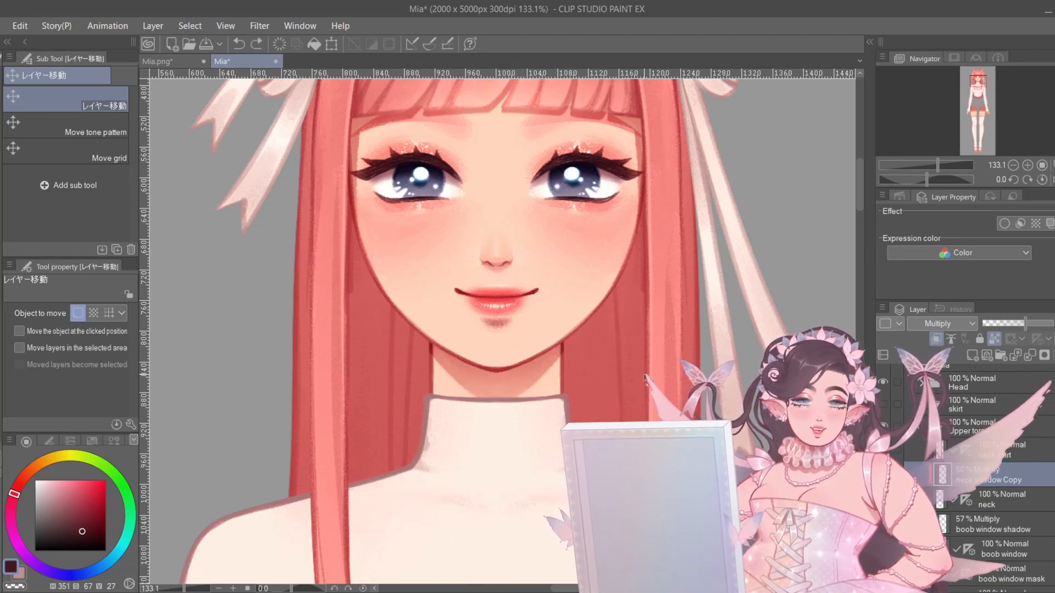
scroll(667, 369, down, 1)
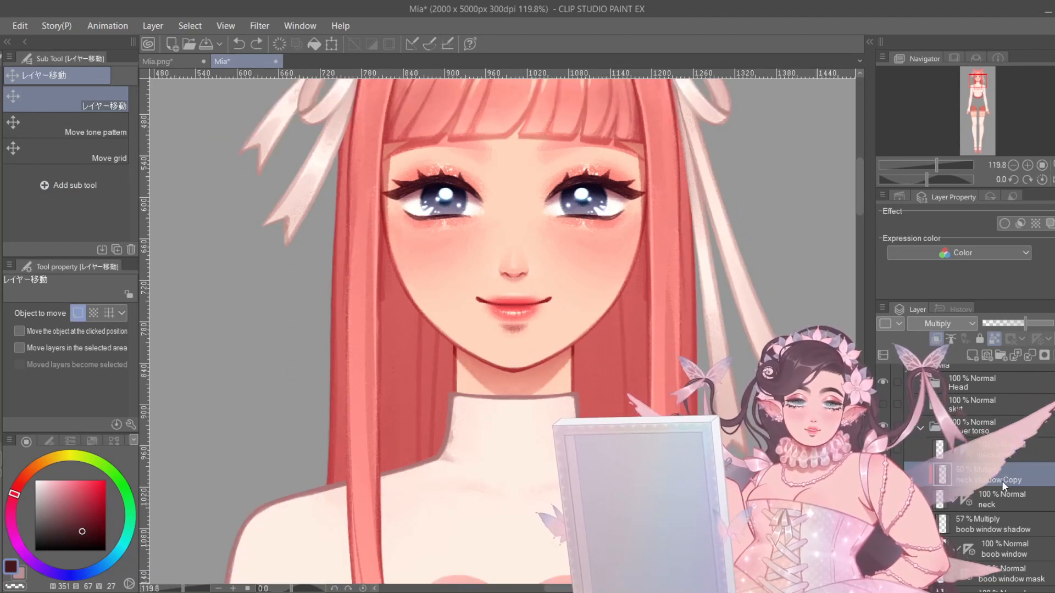
scroll(1001, 481, down, 2)
drag(619, 421, 622, 336)
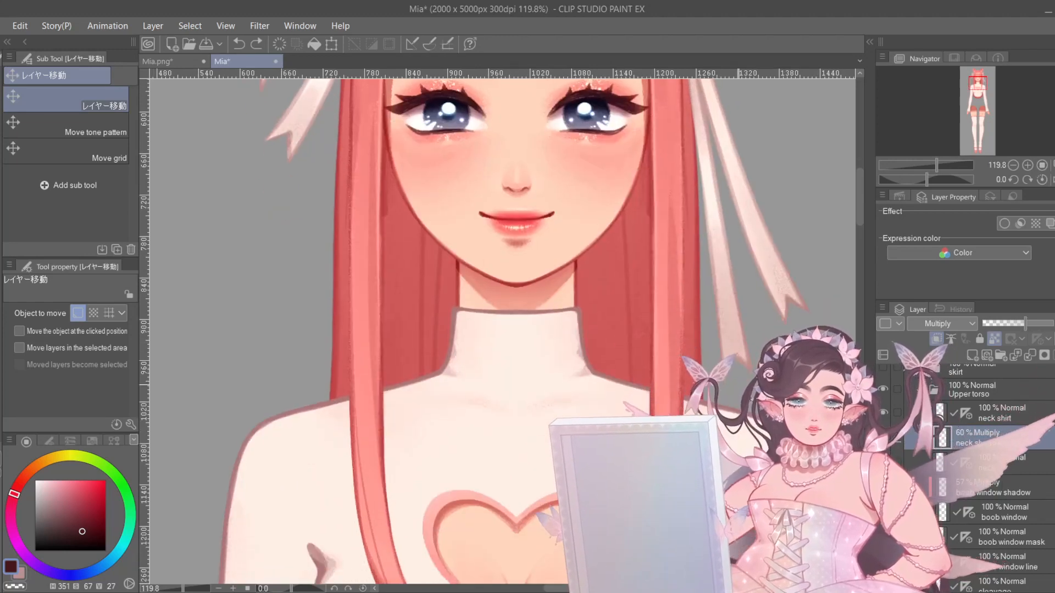
scroll(1030, 502, down, 3)
scroll(575, 405, down, 2)
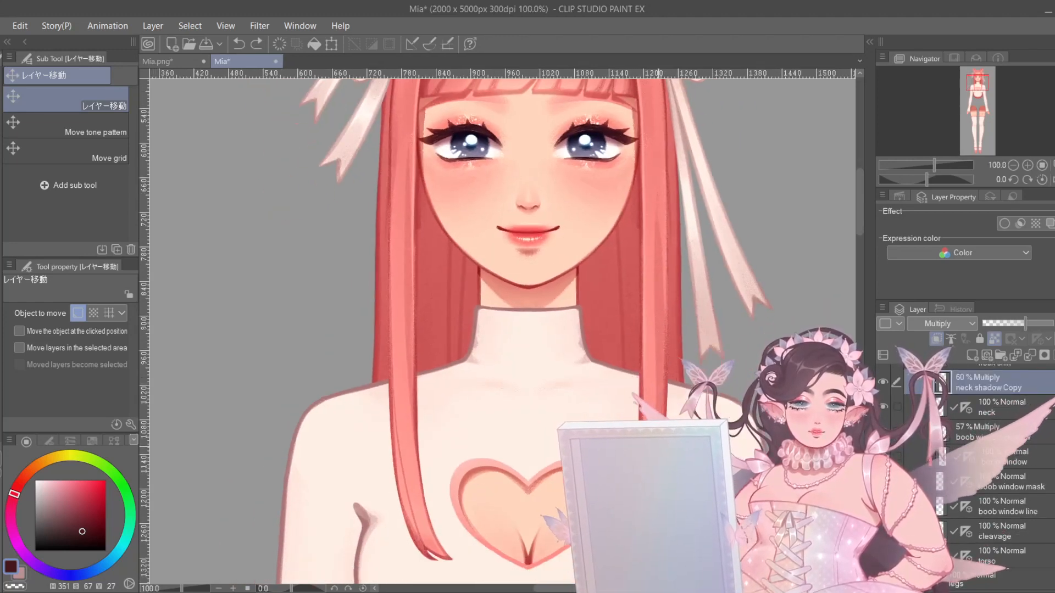
drag(640, 432, 625, 268)
scroll(625, 267, down, 2)
click(1010, 531)
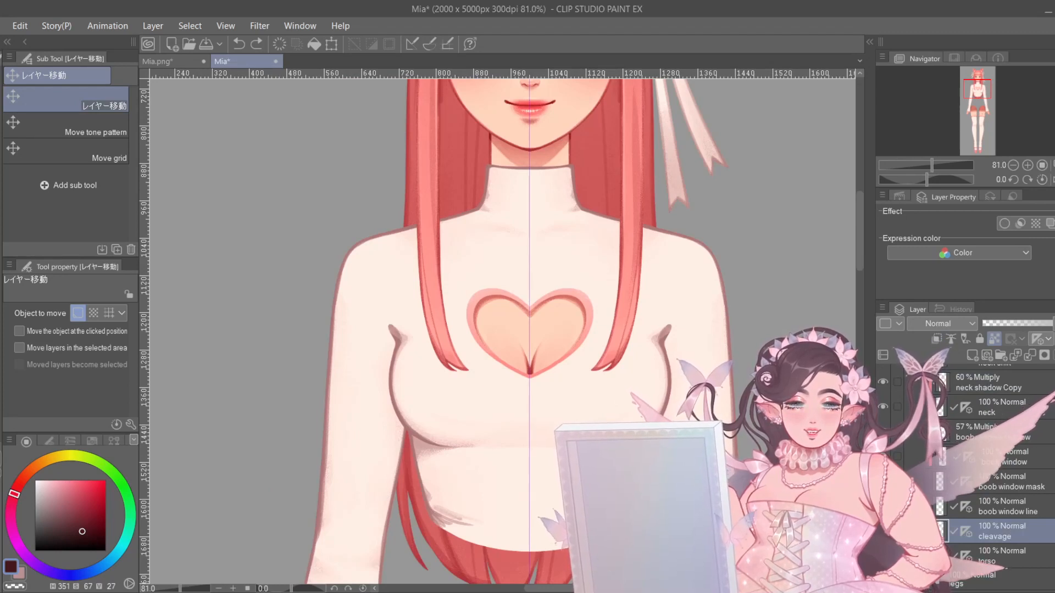
- Toggle the cleavage layer's visibility off and on to examine the separate chest drawing
click(883, 531)
click(883, 532)
click(884, 532)
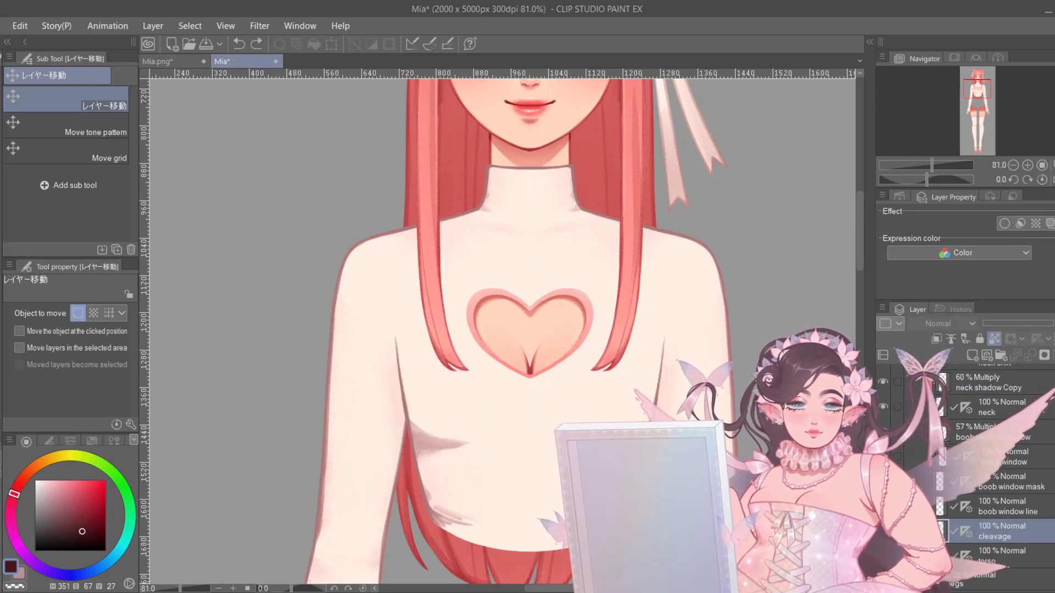
click(883, 532)
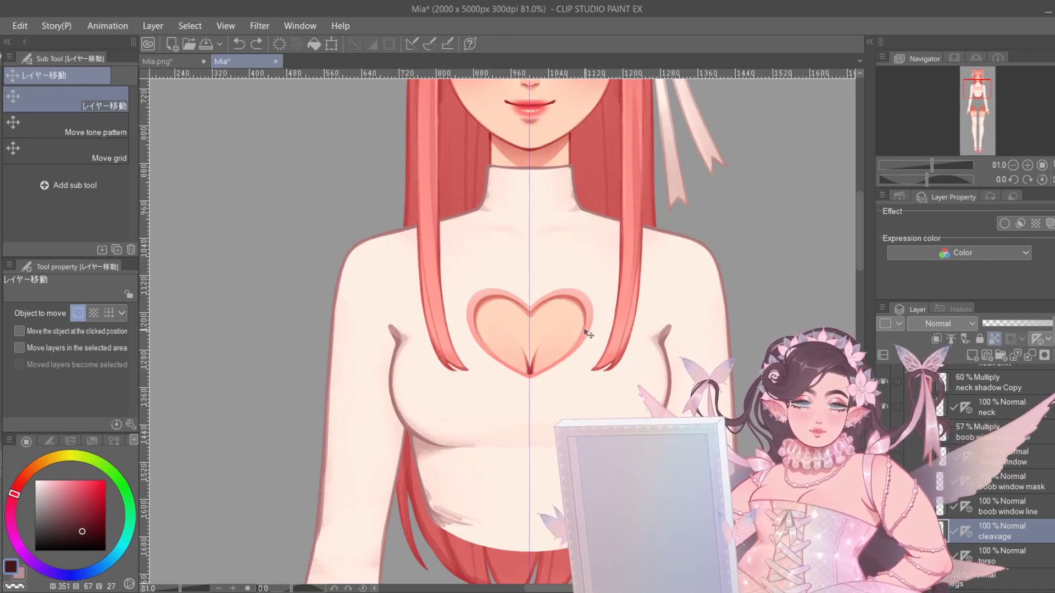
- Select the boob window layer and toggle the boob window shadow layer off and on to compare the heart cutout
scroll(527, 261, up, 3)
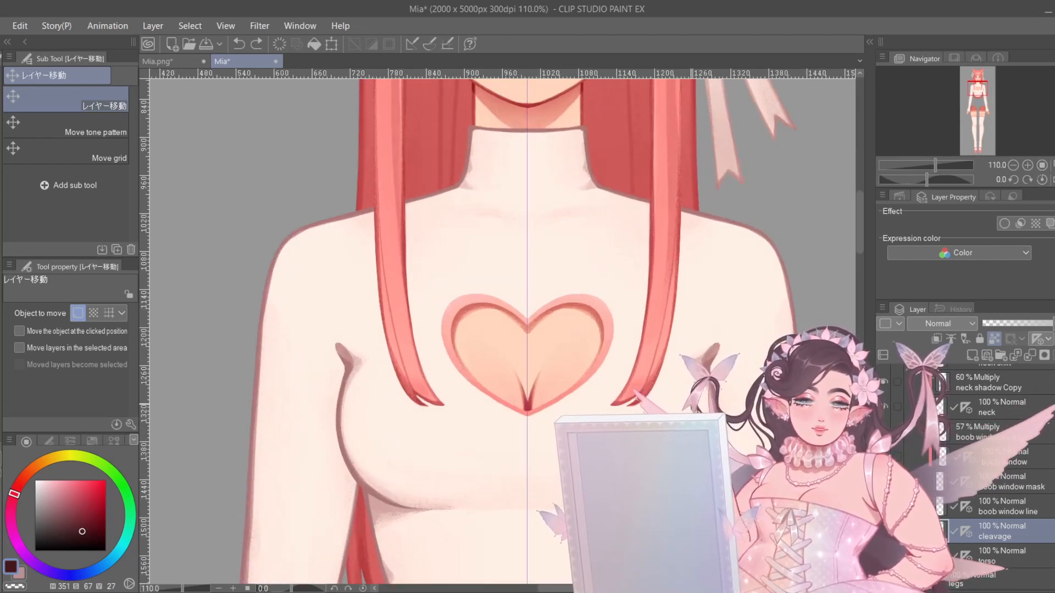
click(1018, 463)
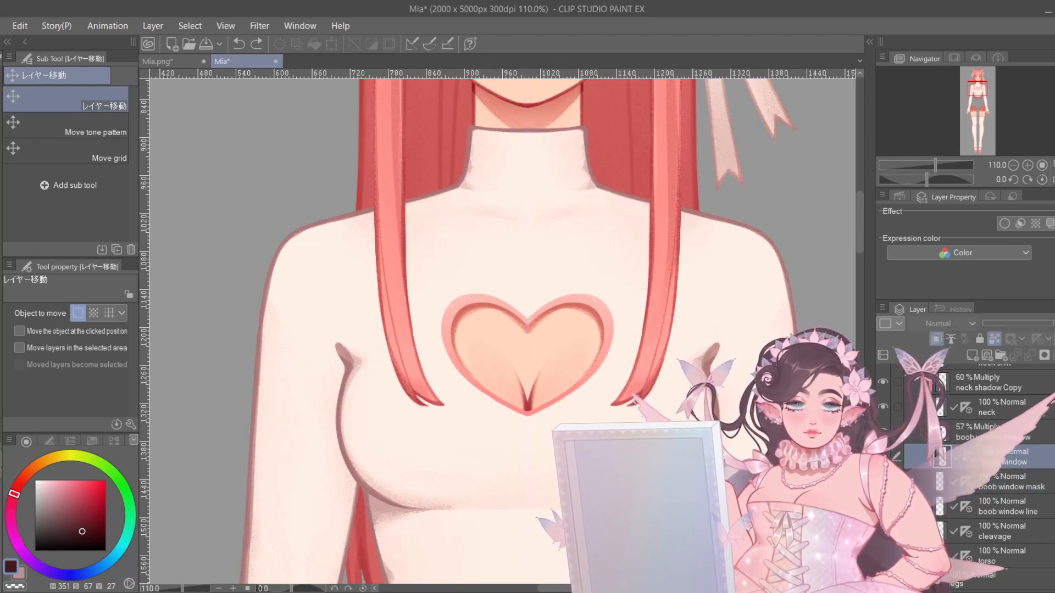
key(ctrl+z)
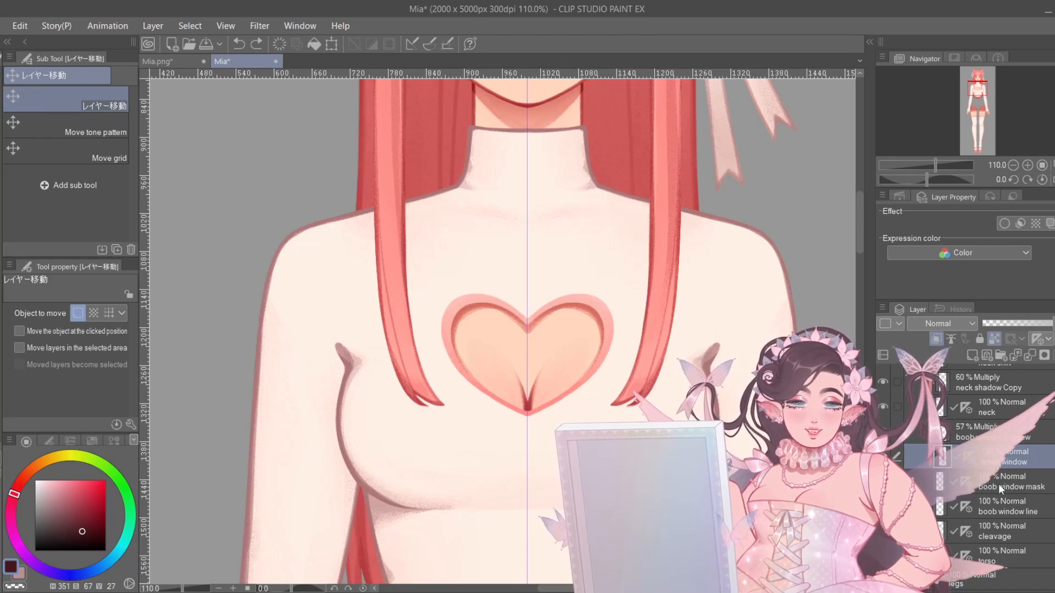
key(ctrl+z)
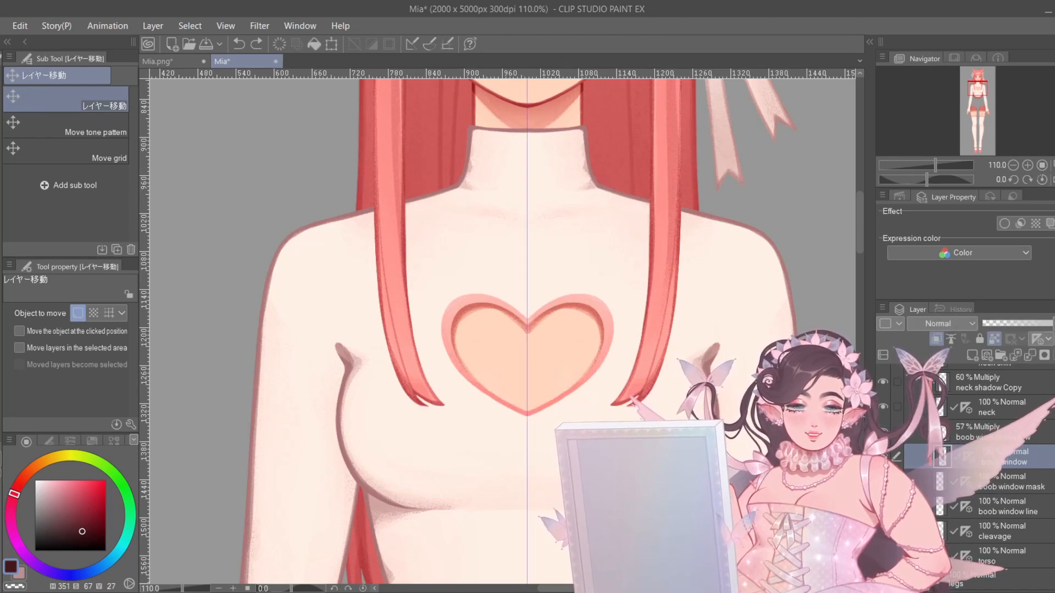
click(884, 432)
click(883, 433)
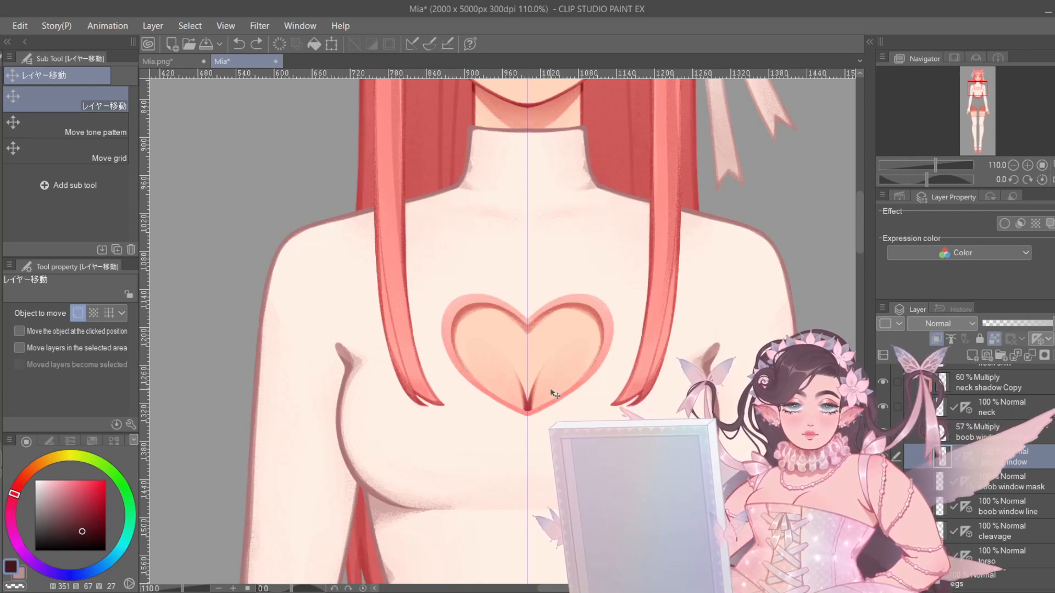
mouse_move(551, 393)
mouse_down()
mouse_move(537, 377)
mouse_move(562, 385)
mouse_move(568, 348)
mouse_move(555, 348)
mouse_move(556, 372)
mouse_move(533, 398)
mouse_up()
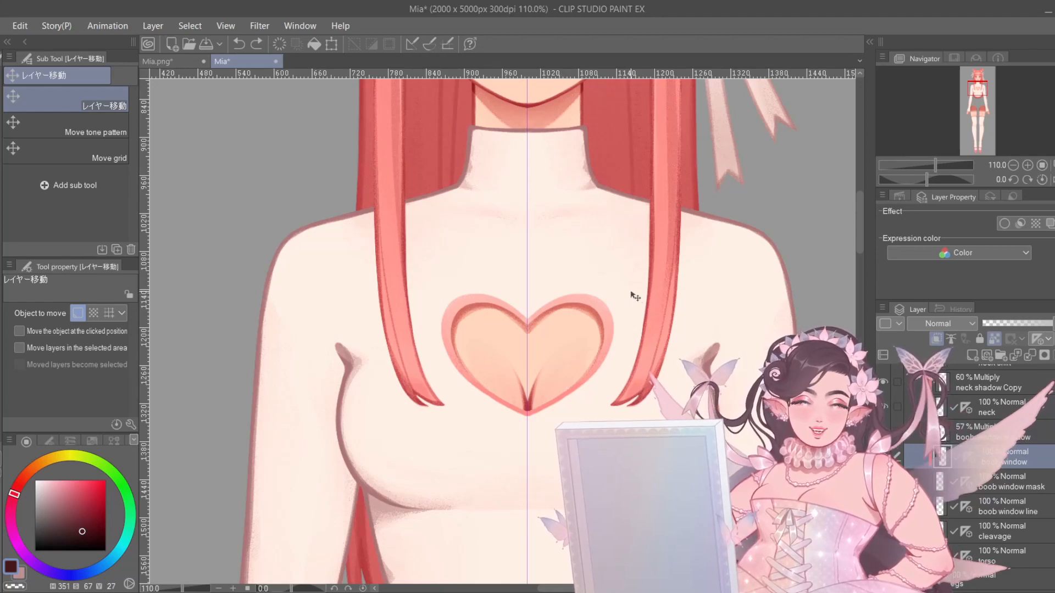
- Hide and show the cleavage layer once more and examine the remaining Upper torso layers
scroll(902, 495, down, 1)
click(883, 514)
click(883, 513)
key(ctrl+minus)
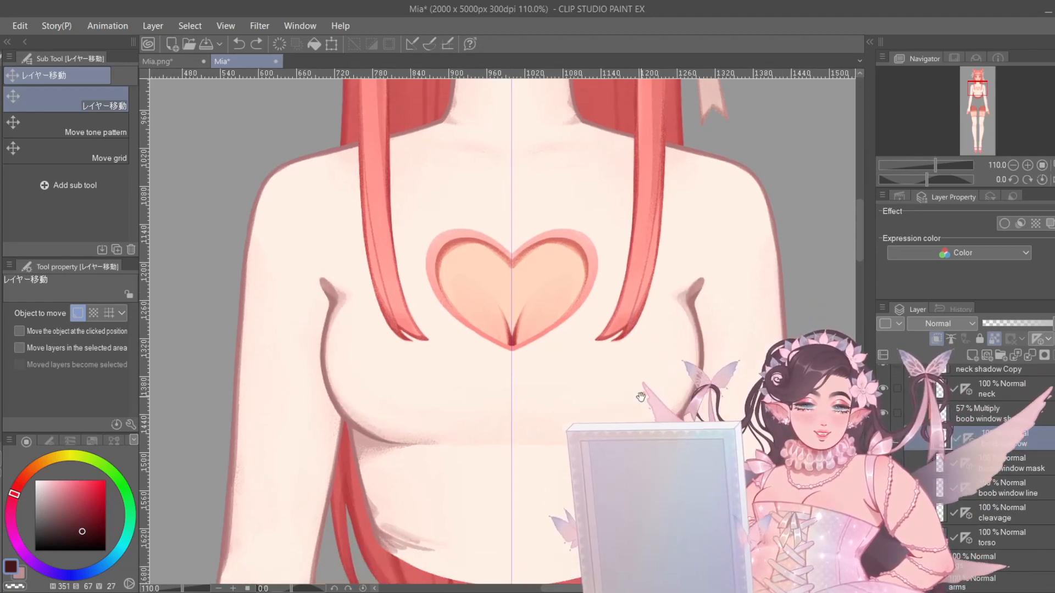
key(ctrl+minus)
scroll(965, 444, up, 2)
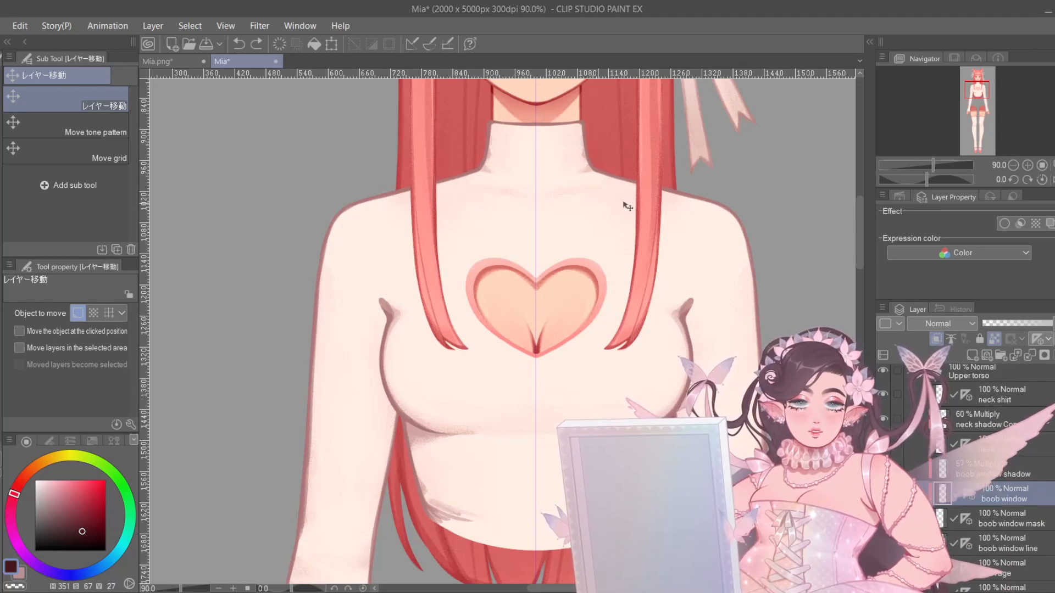
scroll(1019, 532, down, 3)
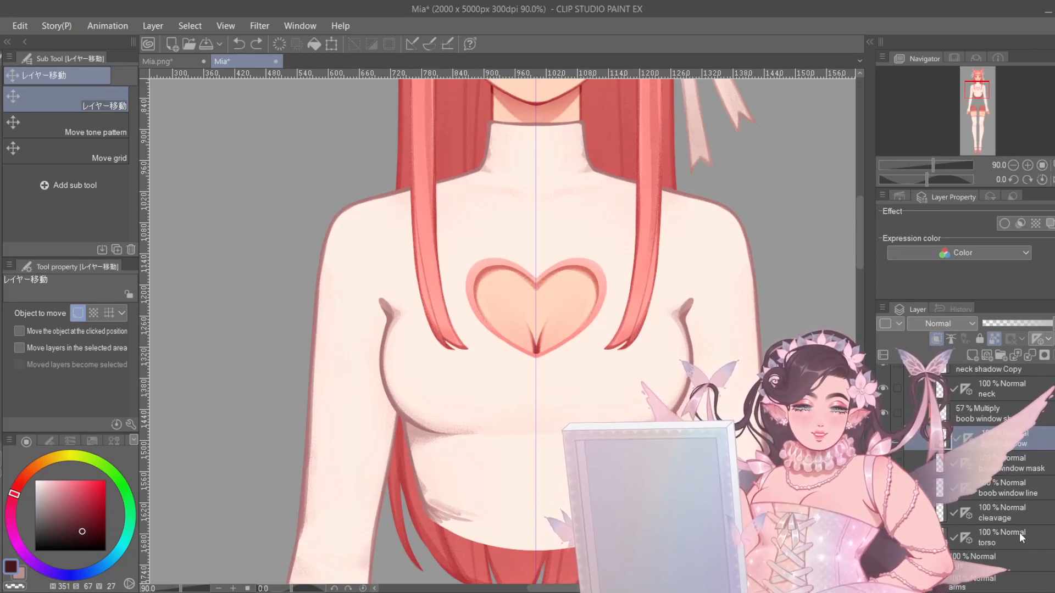
- Isolate the torso layer to examine its full shape, and turn the other Upper torso layers and body parts visible again
click(1019, 533)
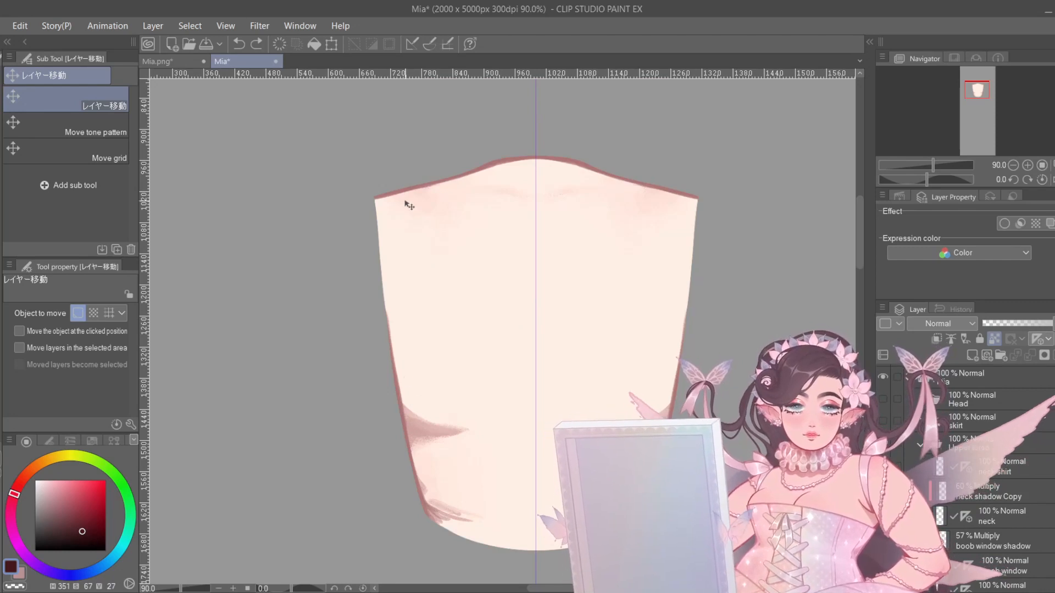
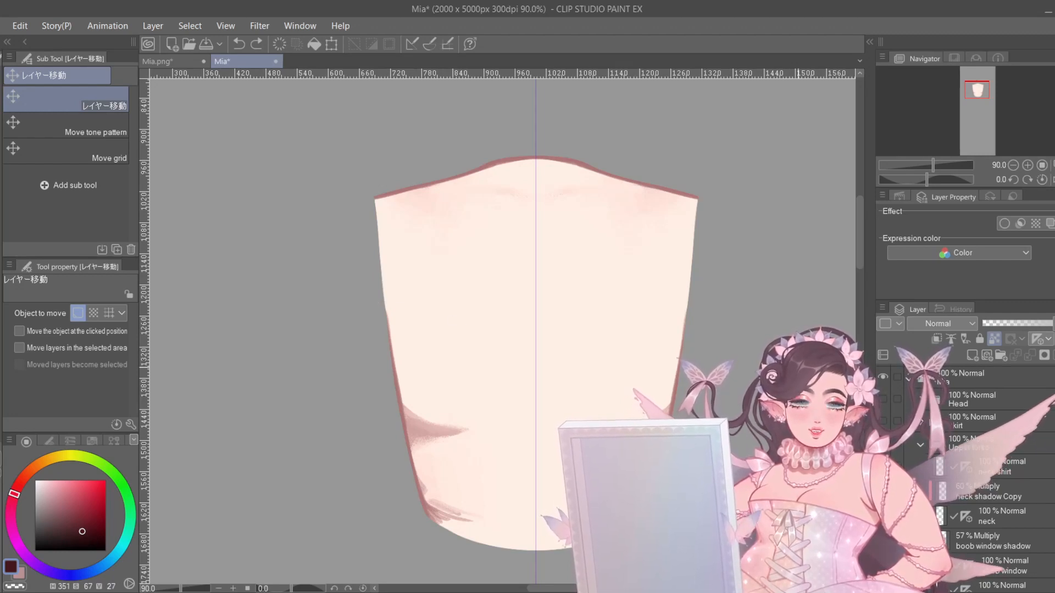
scroll(892, 450, down, 2)
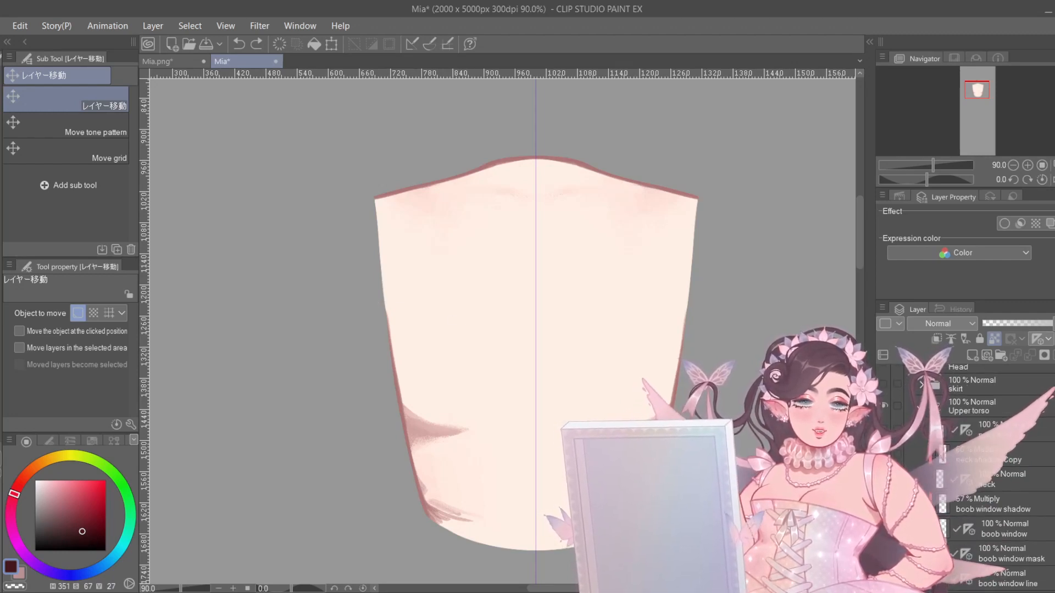
drag(883, 430, 883, 578)
scroll(884, 494, down, 3)
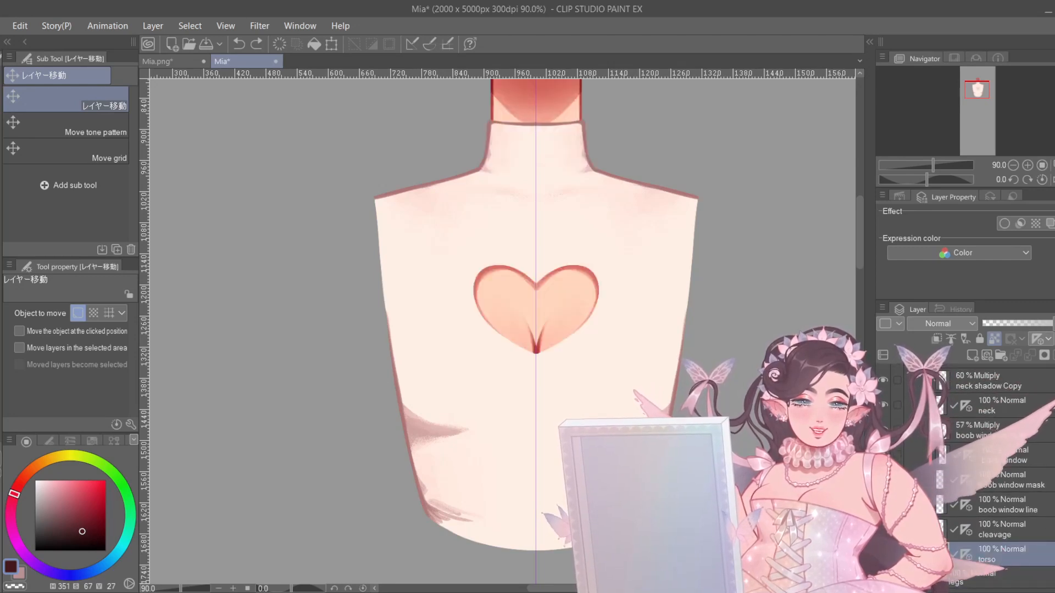
click(883, 455)
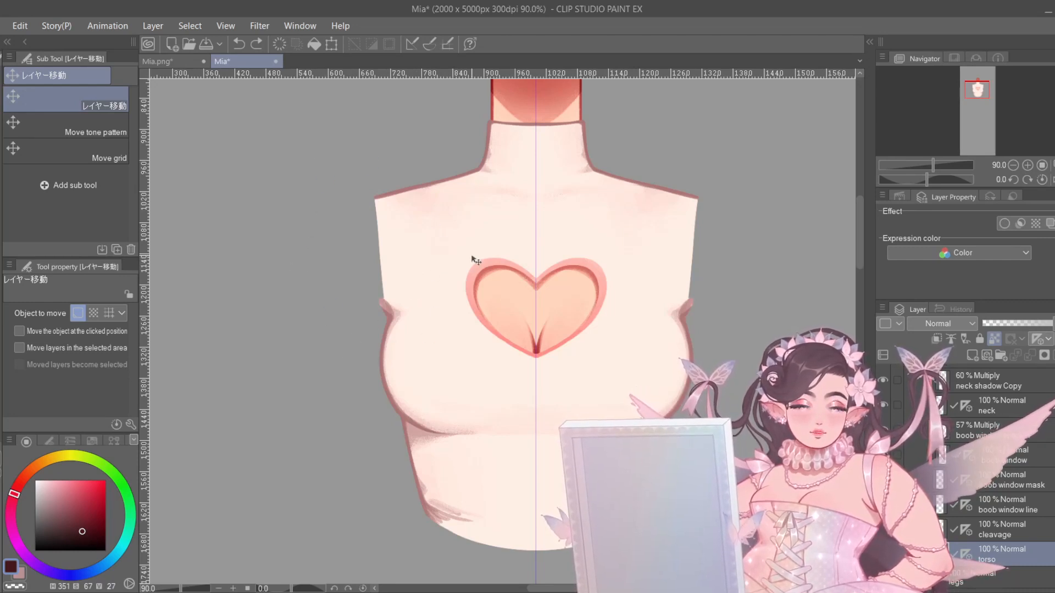
scroll(476, 260, down, 1)
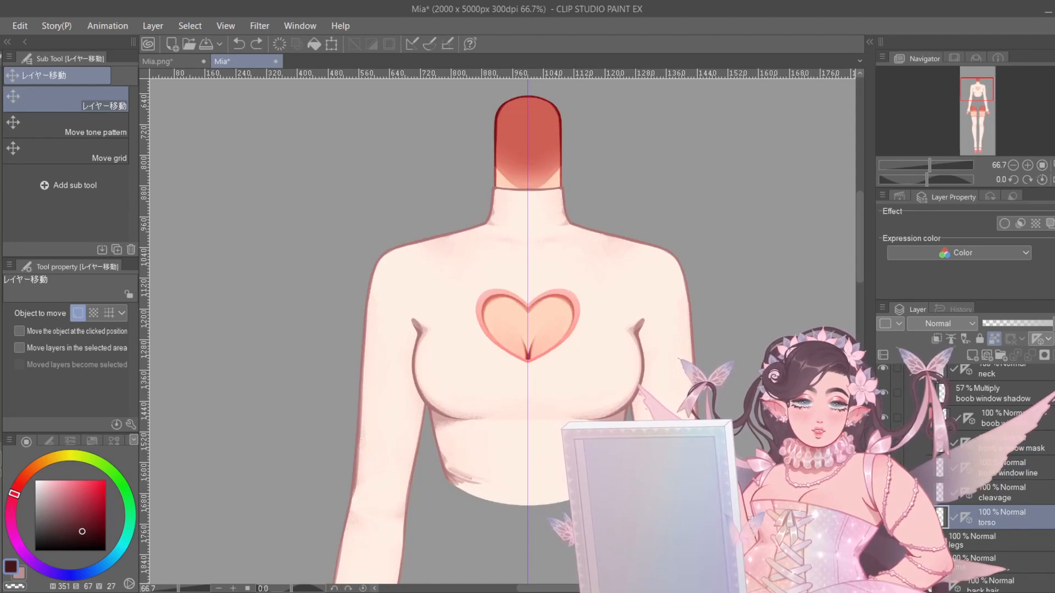
- Collapse the Upper torso folder and make the skirt folder visible to present the skirt area
scroll(965, 452, up, 3)
click(922, 388)
click(883, 442)
drag(668, 549, 663, 233)
scroll(652, 244, down, 2)
scroll(666, 237, up, 1)
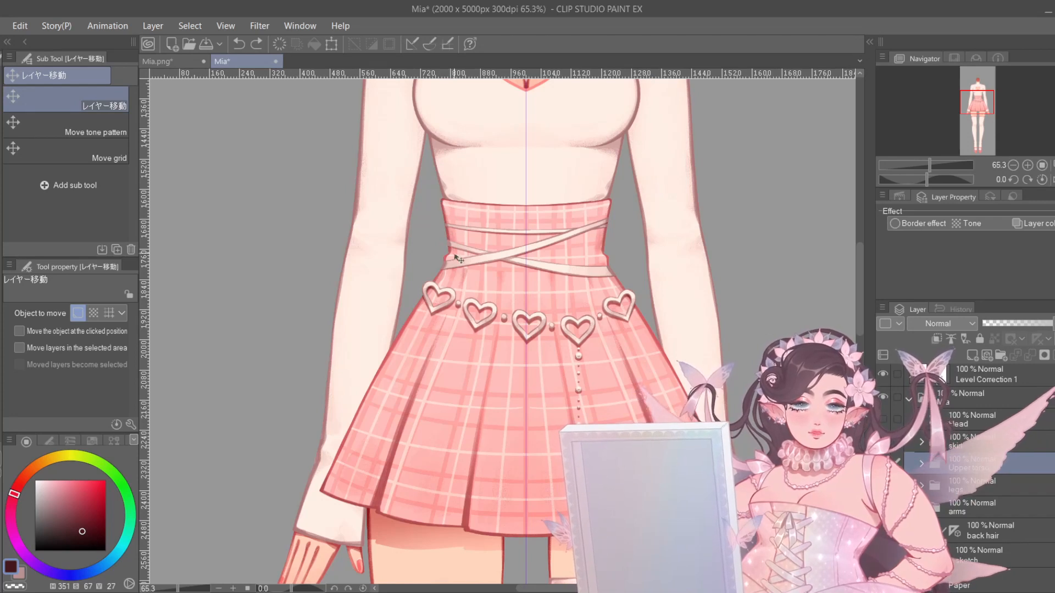
- Undo the last two changes and expand the skirt folder to examine its layers
drag(308, 467, 311, 482)
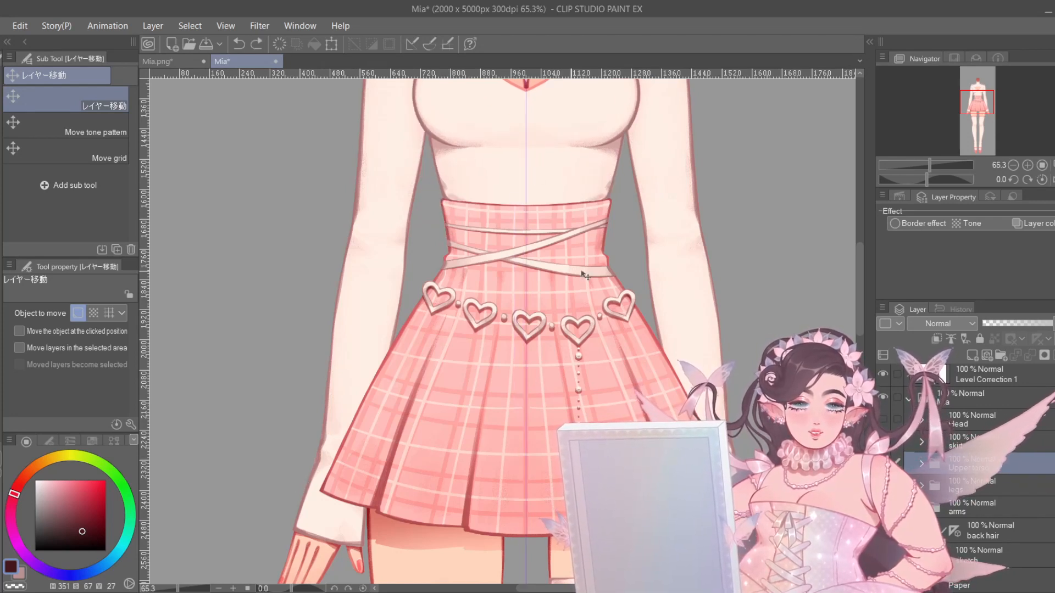
key(ctrl+z)
key(ctrl+z)
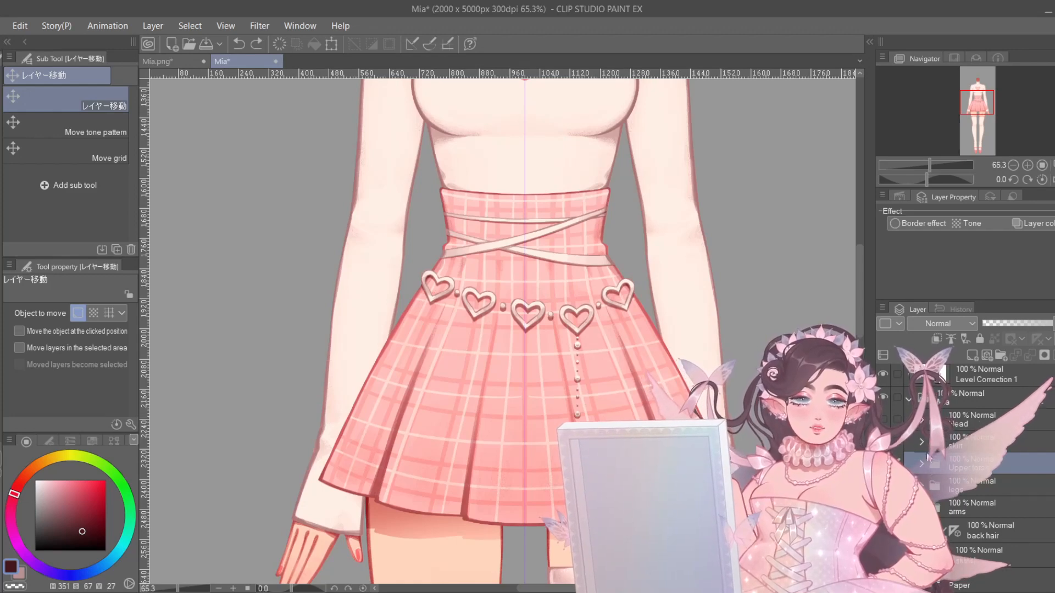
scroll(611, 345, down, 2)
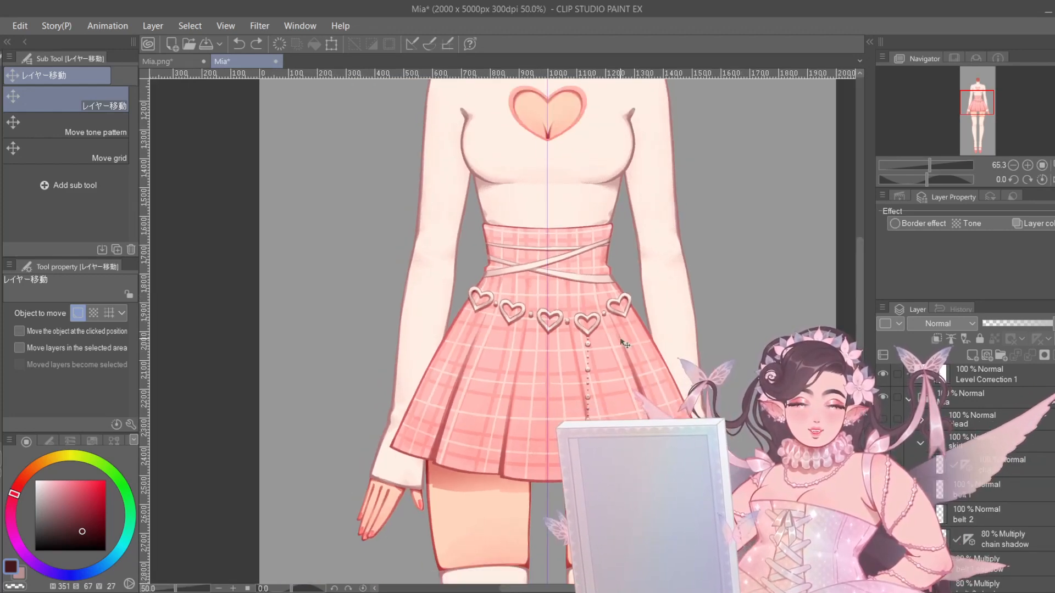
scroll(611, 345, up, 3)
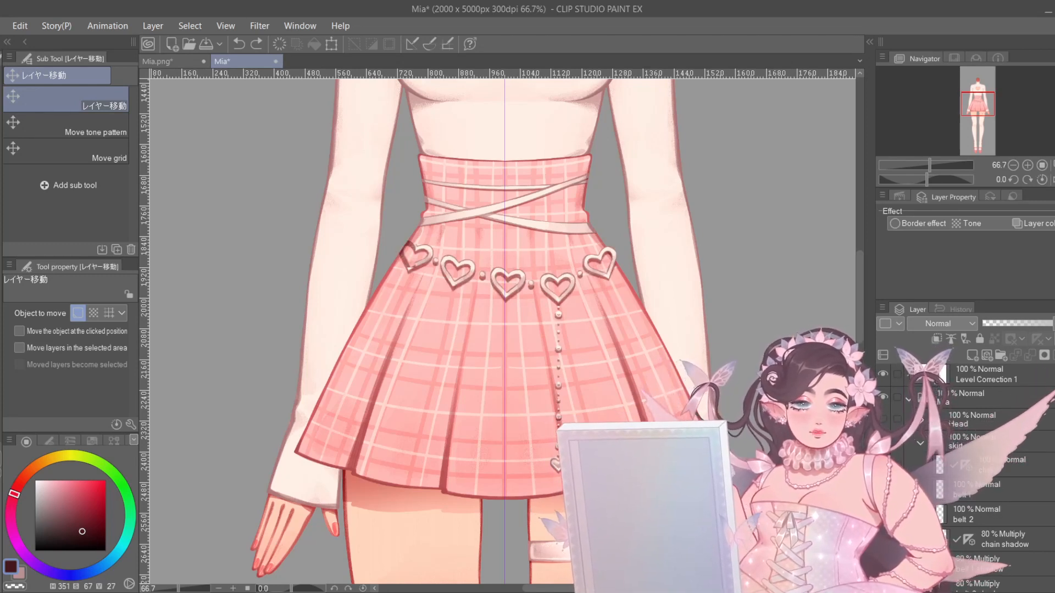
- Toggle the visibility of the belt 1 and belt 2 layers to compare the separate belts on the skirt
click(883, 489)
click(883, 515)
click(883, 514)
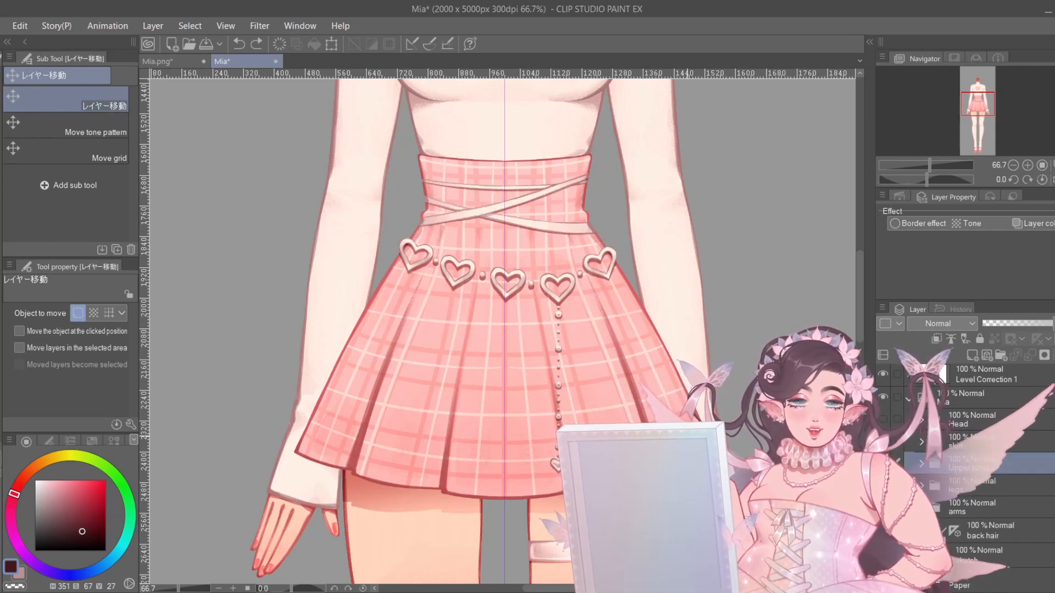
- Switch to the fill brush, select the chain layer and try a test stroke across the skirt
scroll(639, 372, down, 3)
click(0, 223)
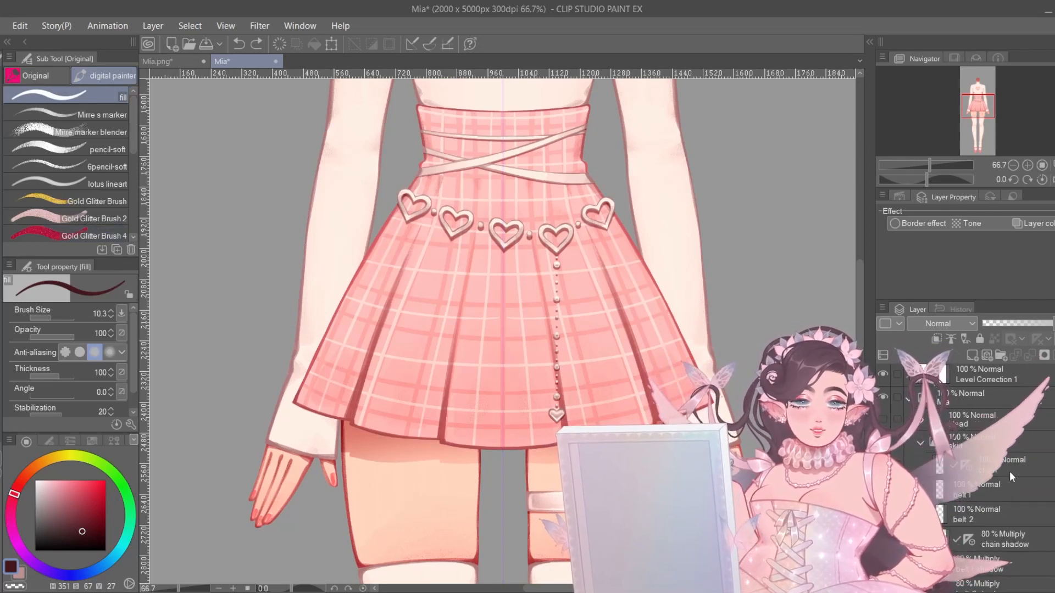
click(1011, 473)
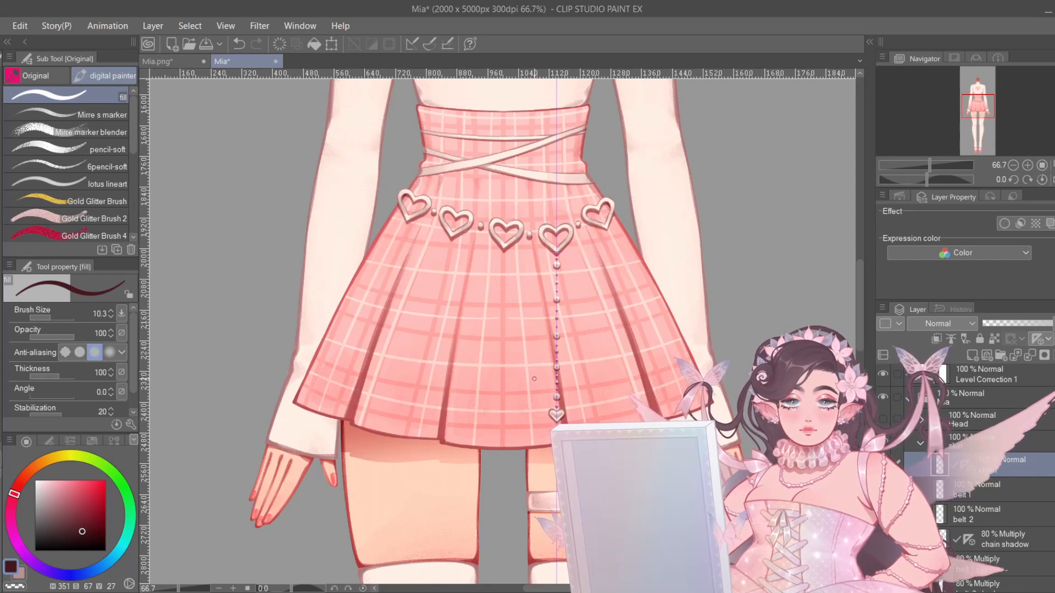
mouse_move(535, 360)
mouse_down()
mouse_move(564, 320)
mouse_move(624, 306)
mouse_up()
key(ctrl+z)
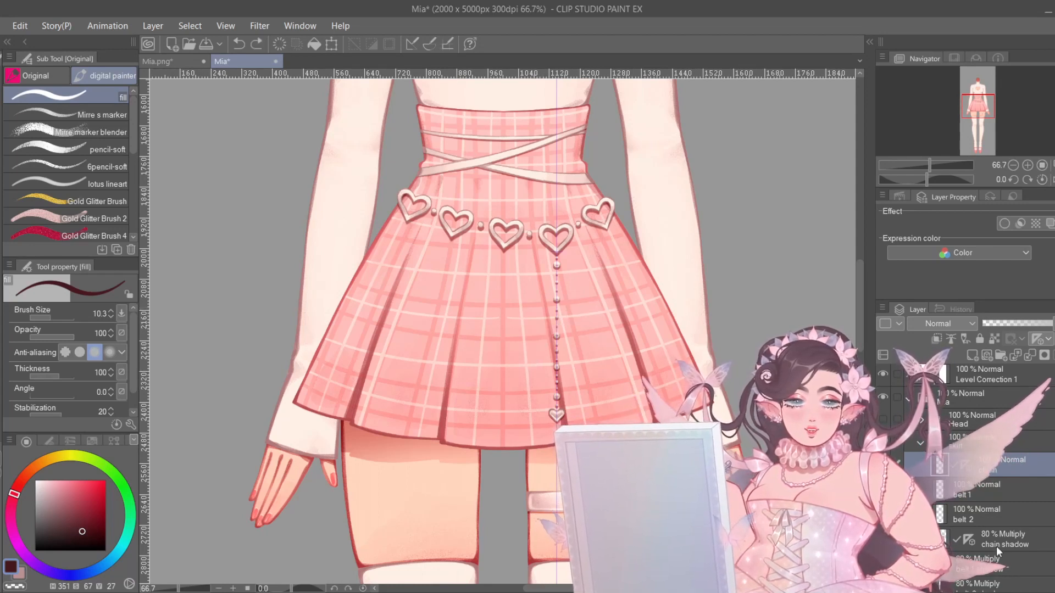
- Select the skirt pattern 2 Copy layer and sketch the outlines of one thigh and the hips over the skirt
scroll(977, 499, down, 3)
click(1006, 535)
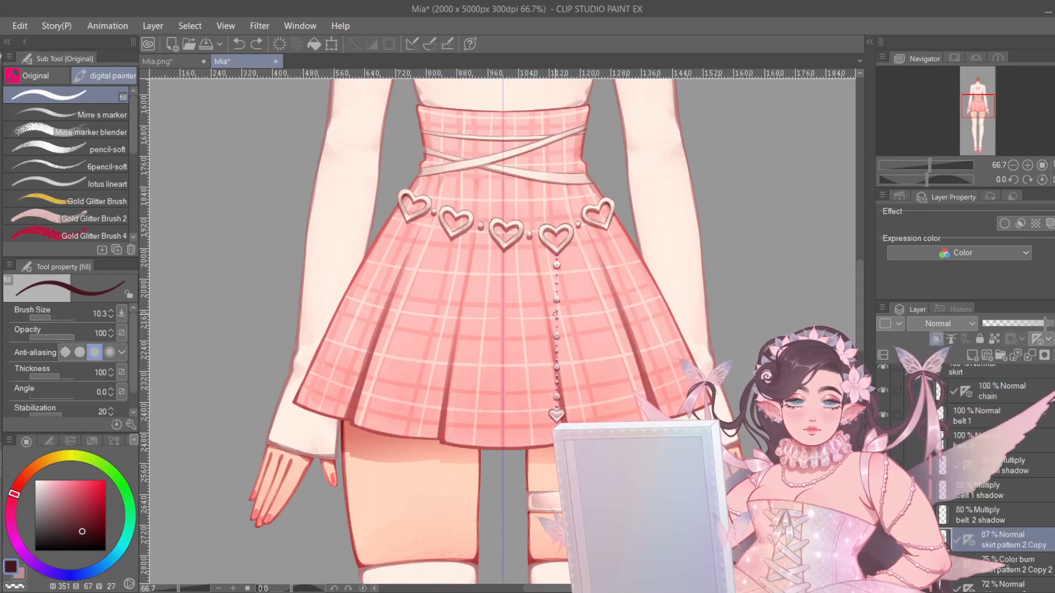
mouse_move(527, 364)
mouse_down()
mouse_move(586, 327)
mouse_move(628, 325)
mouse_move(657, 340)
mouse_move(666, 364)
mouse_up()
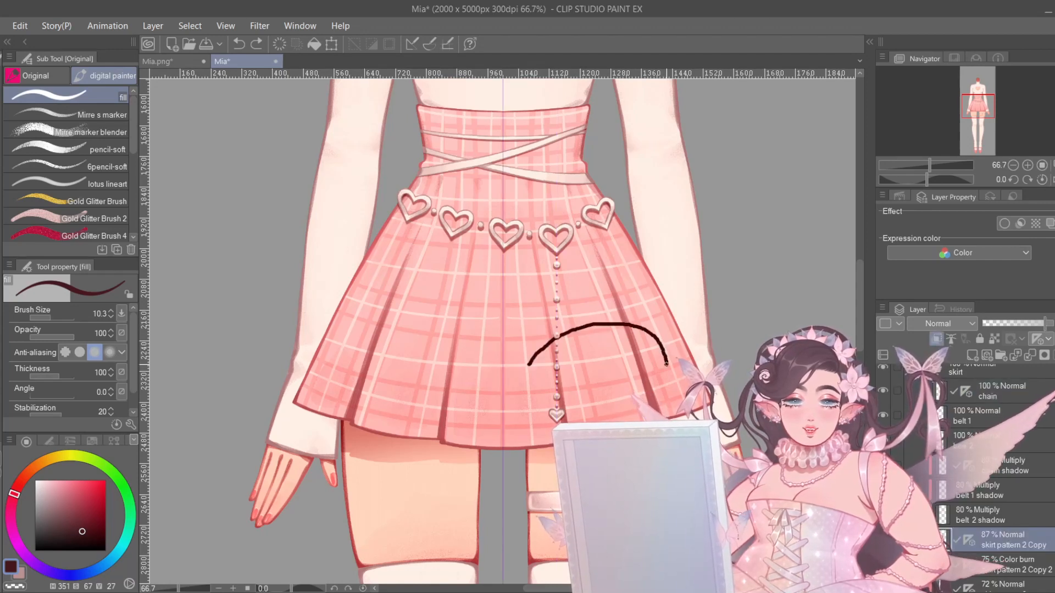
drag(528, 365, 525, 450)
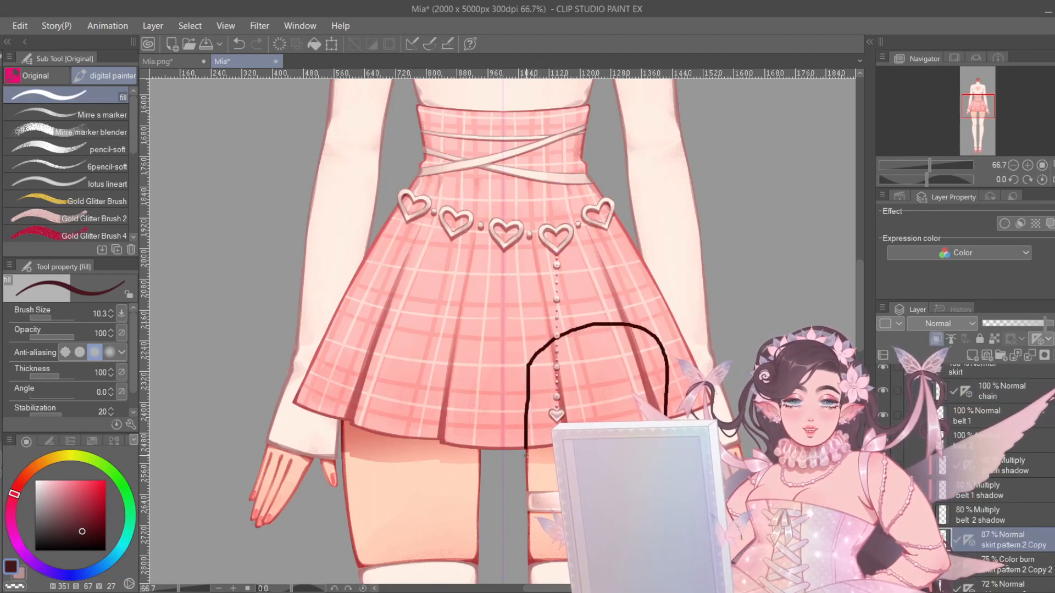
mouse_move(663, 342)
mouse_down()
mouse_move(662, 311)
mouse_move(592, 205)
mouse_up()
mouse_move(528, 373)
mouse_down()
mouse_move(473, 375)
mouse_move(434, 340)
mouse_move(344, 325)
mouse_move(349, 312)
mouse_move(374, 250)
mouse_move(425, 199)
mouse_move(598, 207)
mouse_up()
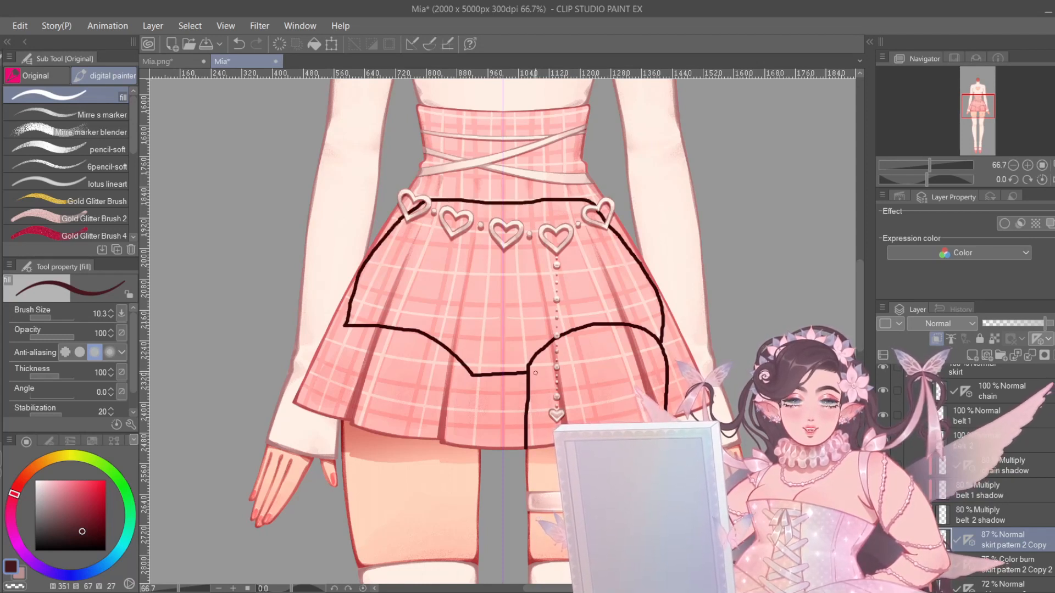
- Sketch the lower hip curves and both thighs' rounded tops and sides over the skirt to show the leg joints
mouse_move(526, 372)
mouse_down()
mouse_move(606, 366)
mouse_move(653, 346)
mouse_up()
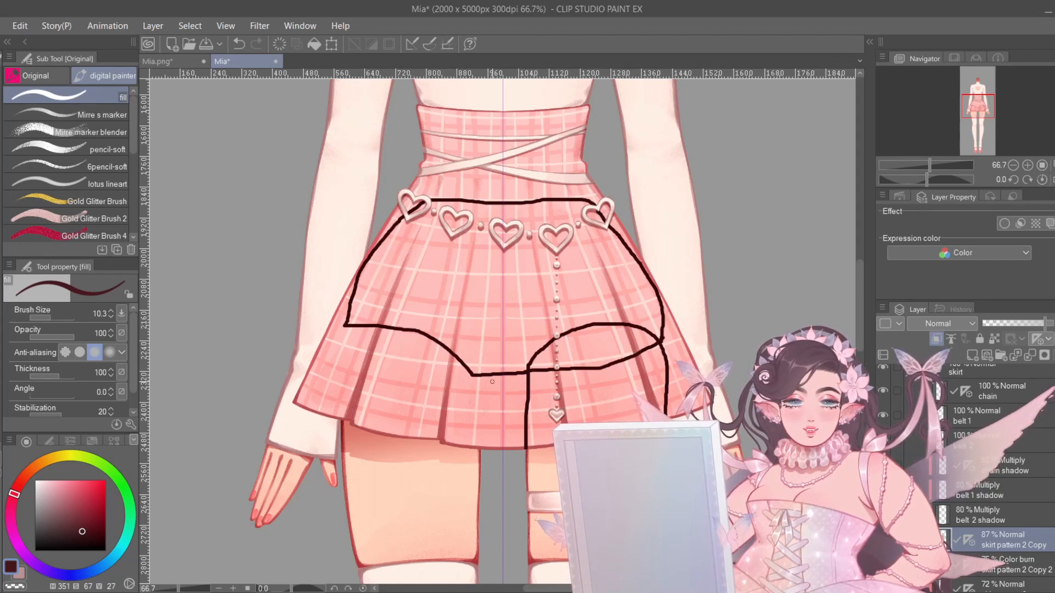
mouse_move(474, 376)
mouse_down()
mouse_move(430, 376)
mouse_move(333, 335)
mouse_move(343, 319)
mouse_move(350, 348)
mouse_move(478, 387)
mouse_move(488, 471)
mouse_up()
key(ctrl+z)
drag(348, 327, 343, 422)
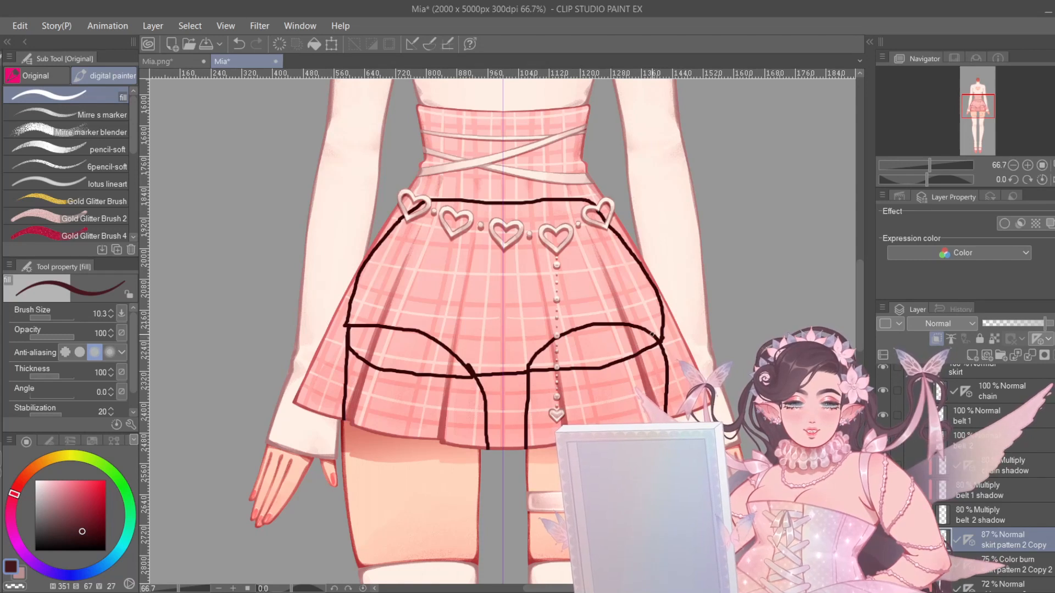
mouse_move(612, 321)
mouse_down()
mouse_move(554, 334)
mouse_move(533, 356)
mouse_move(528, 447)
mouse_up()
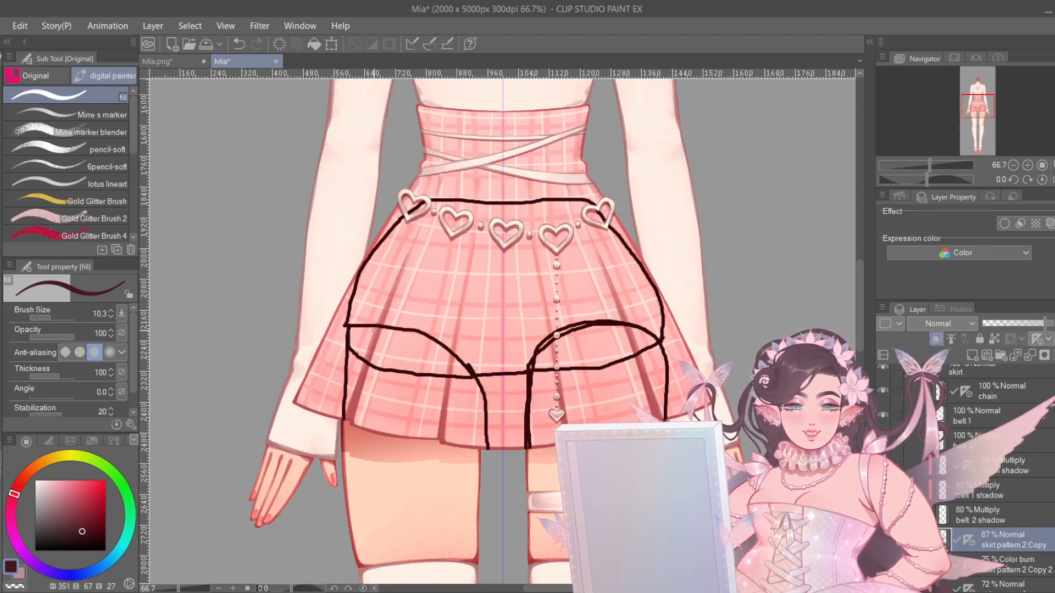
mouse_move(363, 328)
mouse_down()
mouse_move(355, 332)
mouse_move(397, 322)
mouse_move(445, 341)
mouse_move(480, 385)
mouse_move(488, 440)
mouse_up()
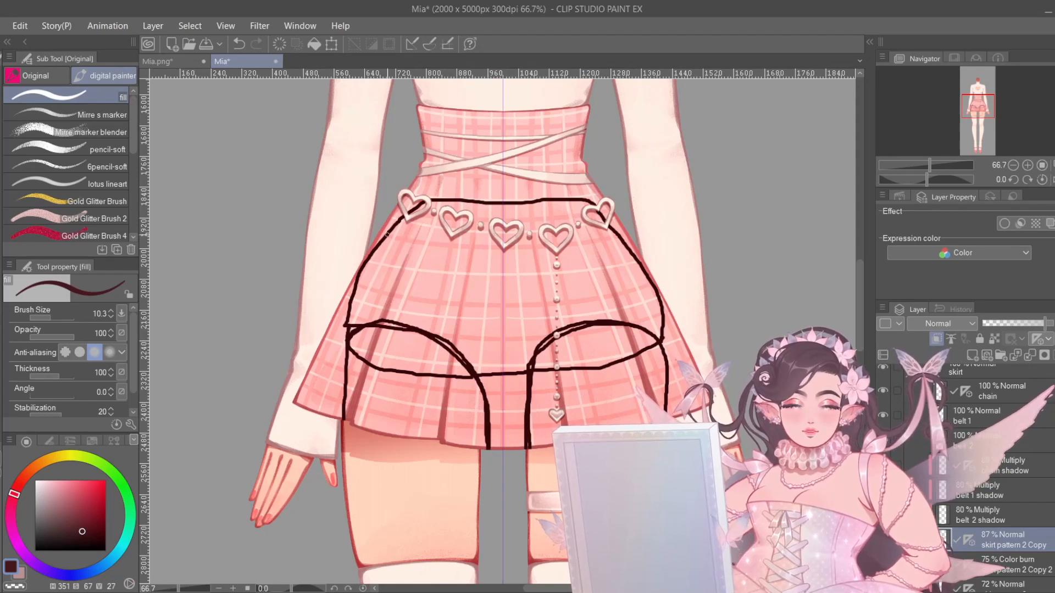
- Sketch the waist section's sides and curved lower edge overlapping the hip outline on the skirt
scroll(387, 233, up, 5)
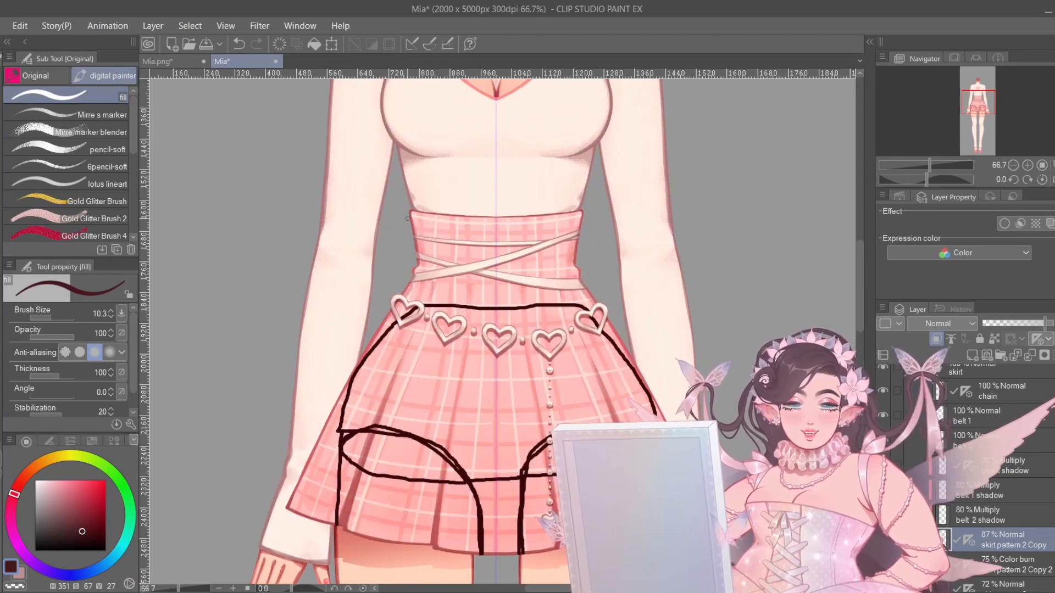
mouse_move(412, 210)
mouse_down()
mouse_move(411, 318)
mouse_move(422, 329)
mouse_move(503, 350)
mouse_move(551, 348)
mouse_move(578, 320)
mouse_up()
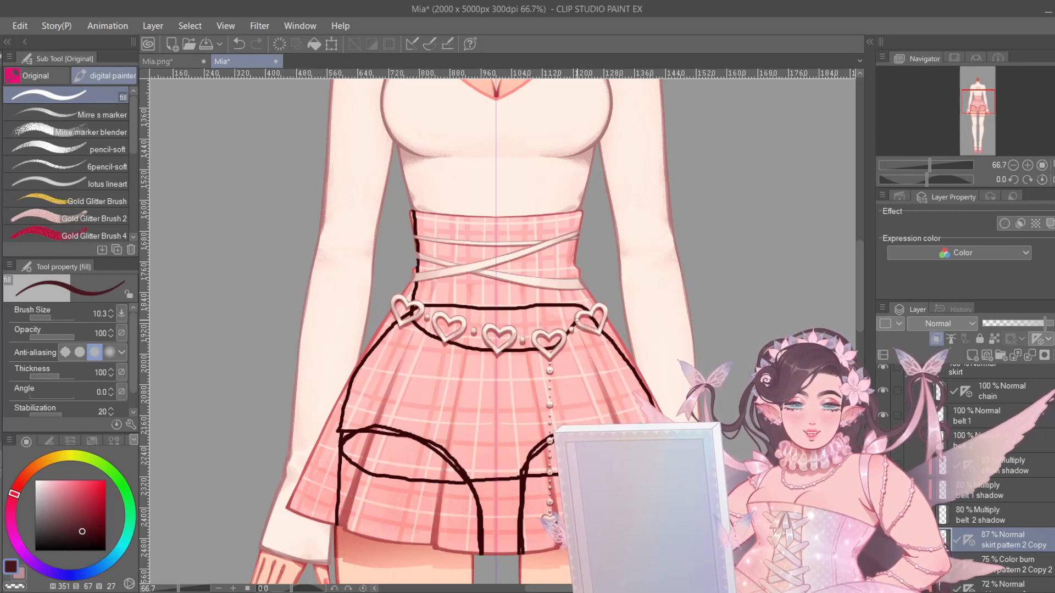
drag(581, 213, 582, 331)
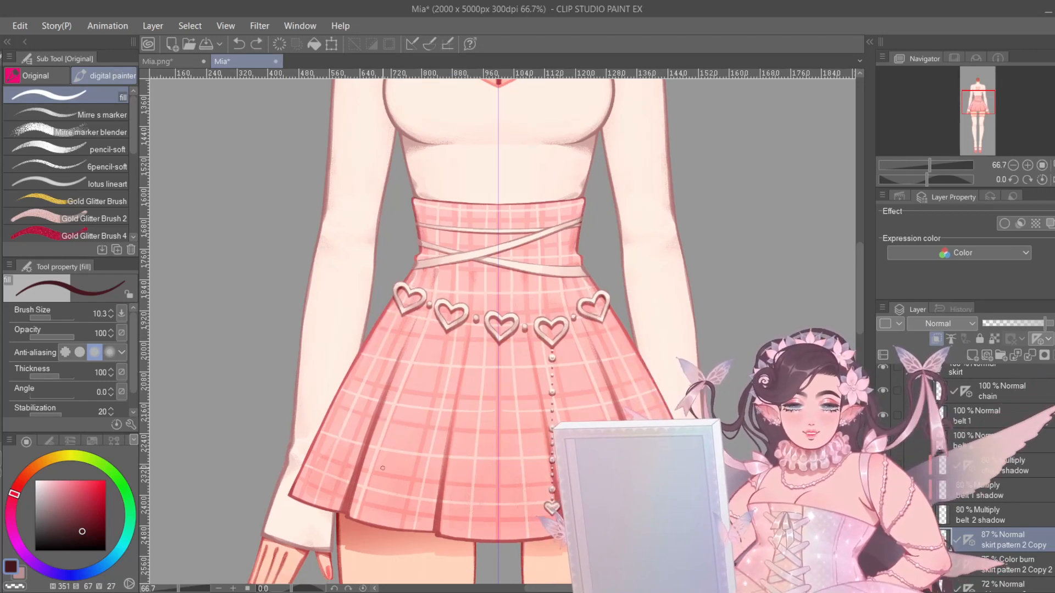
- Hide the skirt and Upper torso folders to reveal the separately drawn arms and upper legs
drag(462, 443, 452, 392)
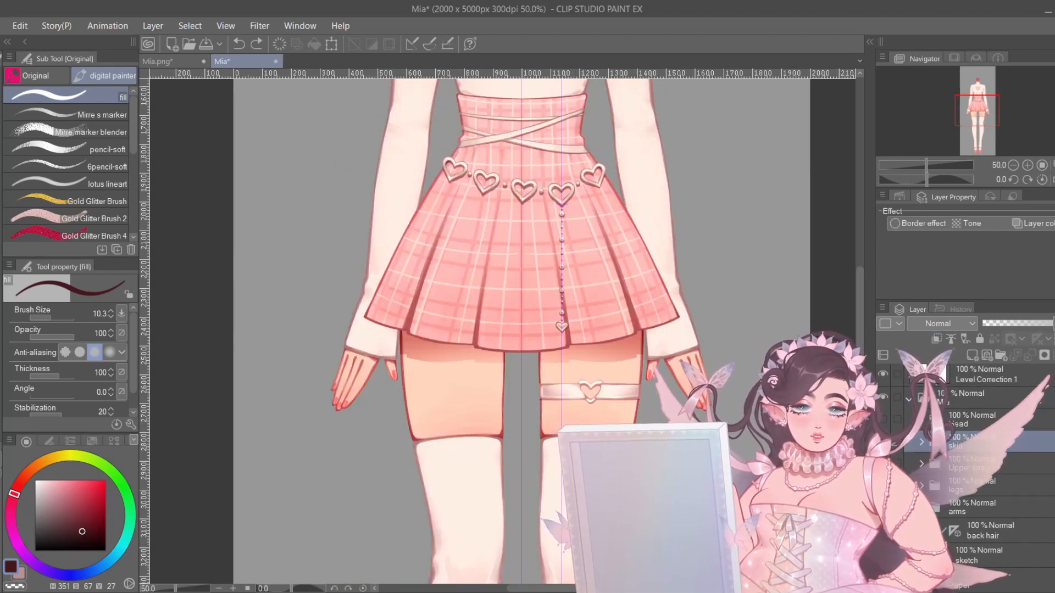
drag(520, 121, 558, 262)
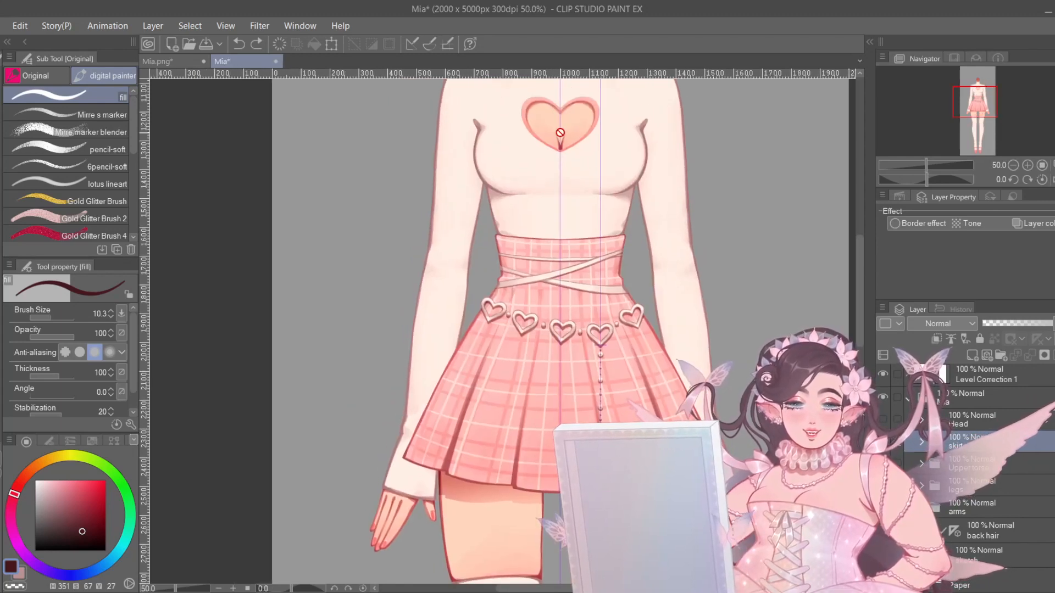
scroll(533, 316, down, 1)
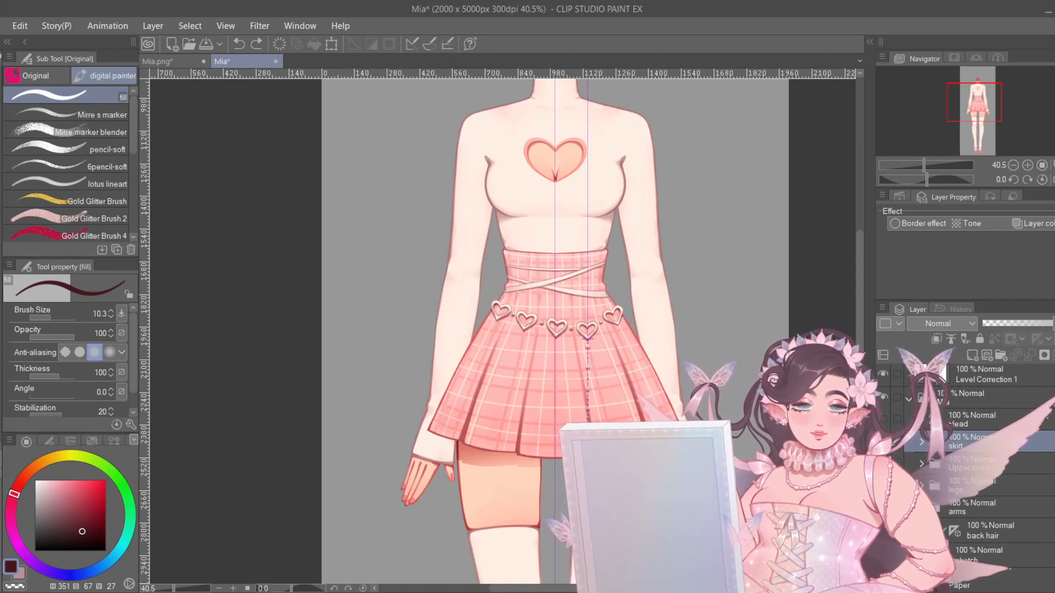
click(883, 441)
click(884, 464)
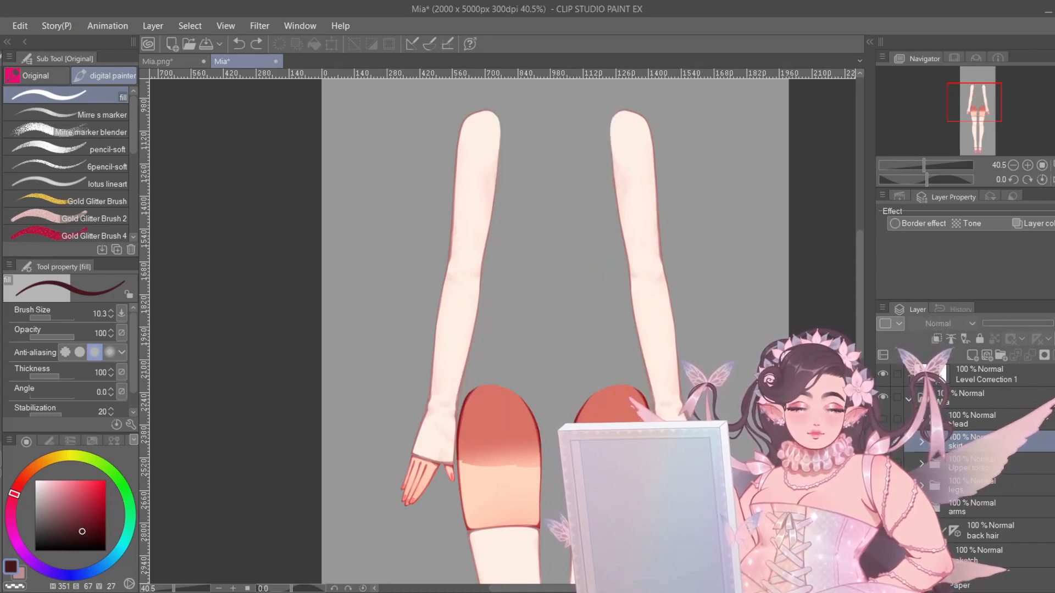
drag(579, 327, 618, 365)
drag(573, 258, 596, 321)
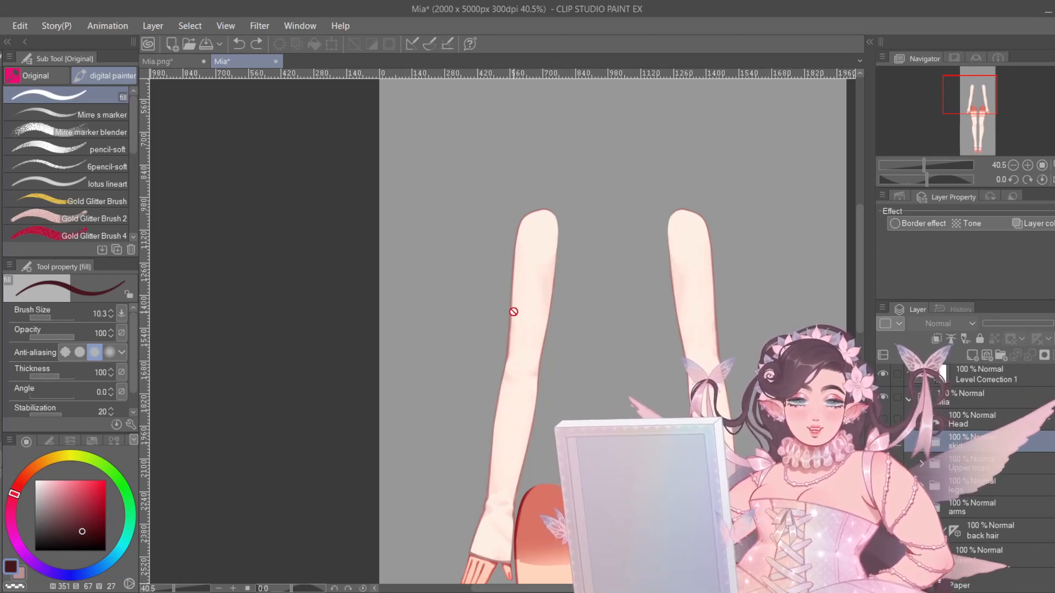
drag(611, 333, 587, 309)
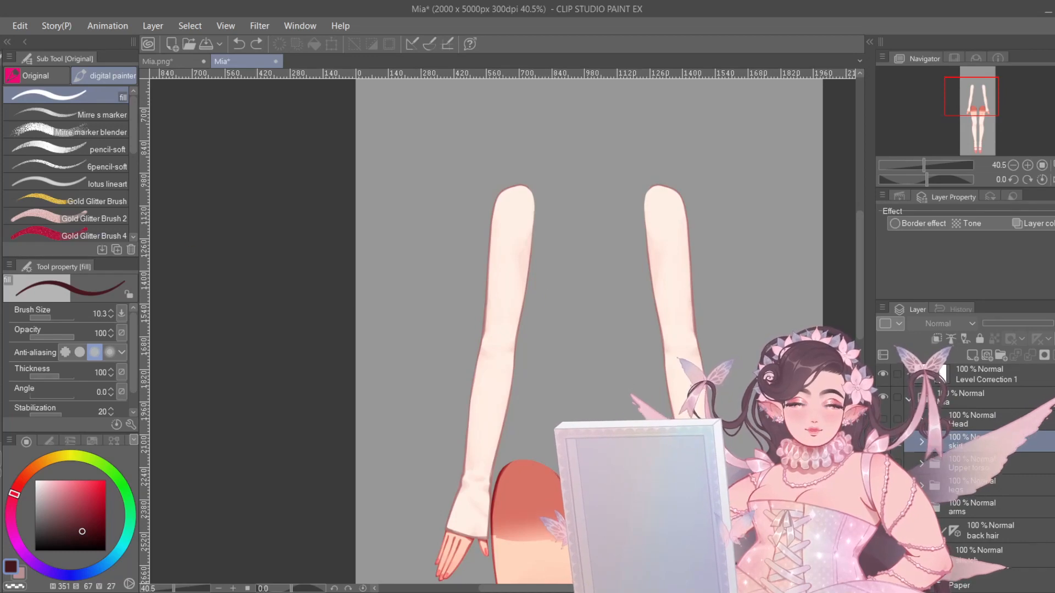
- Switch to the lasso selection tool and outline the elbow area of the character's right arm
key(m)
scroll(595, 278, up, 1)
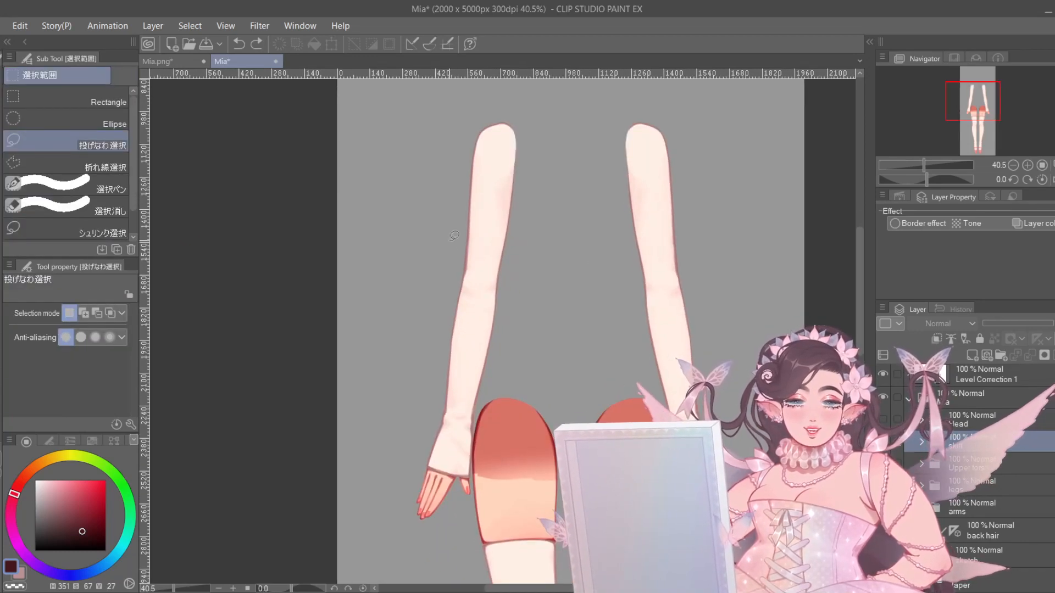
scroll(572, 306, down, 1)
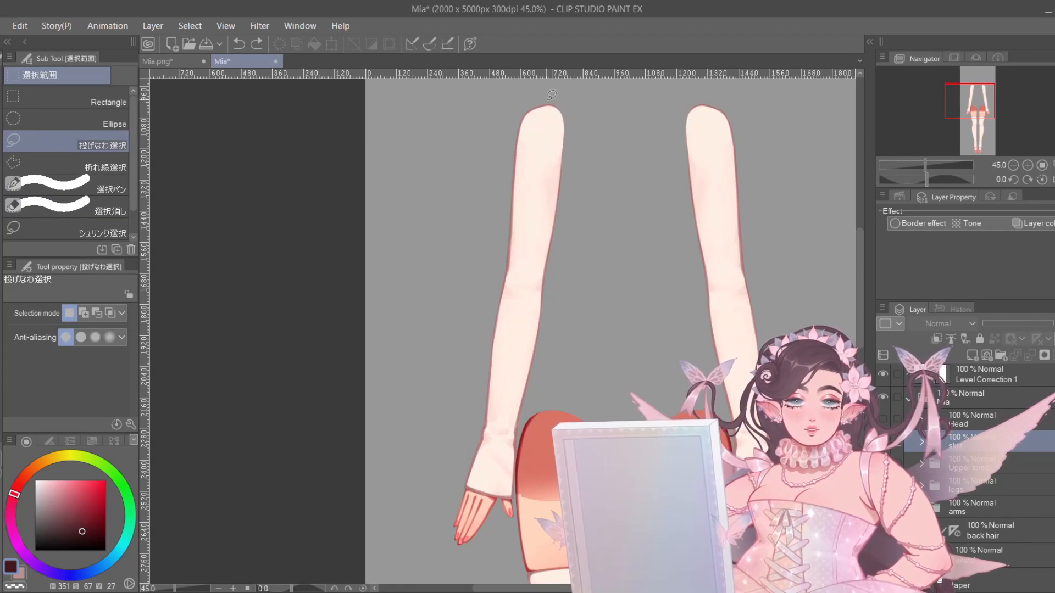
mouse_move(575, 113)
mouse_down()
mouse_move(573, 168)
mouse_move(569, 122)
mouse_move(552, 97)
mouse_move(529, 98)
mouse_move(506, 143)
mouse_move(557, 149)
mouse_move(574, 108)
mouse_up()
mouse_move(561, 279)
mouse_down()
mouse_move(497, 275)
mouse_move(507, 301)
mouse_move(556, 309)
mouse_move(560, 280)
mouse_up()
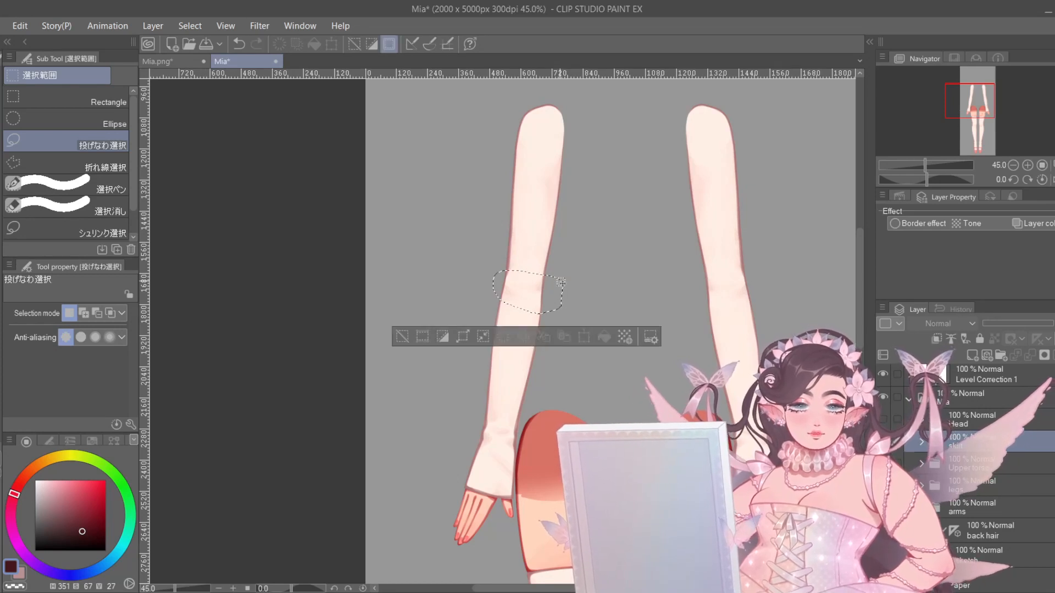
- Lasso the wrist area of the character's right arm, and undo the selection
mouse_move(536, 425)
mouse_down()
mouse_move(493, 419)
mouse_move(467, 441)
mouse_move(491, 453)
mouse_up()
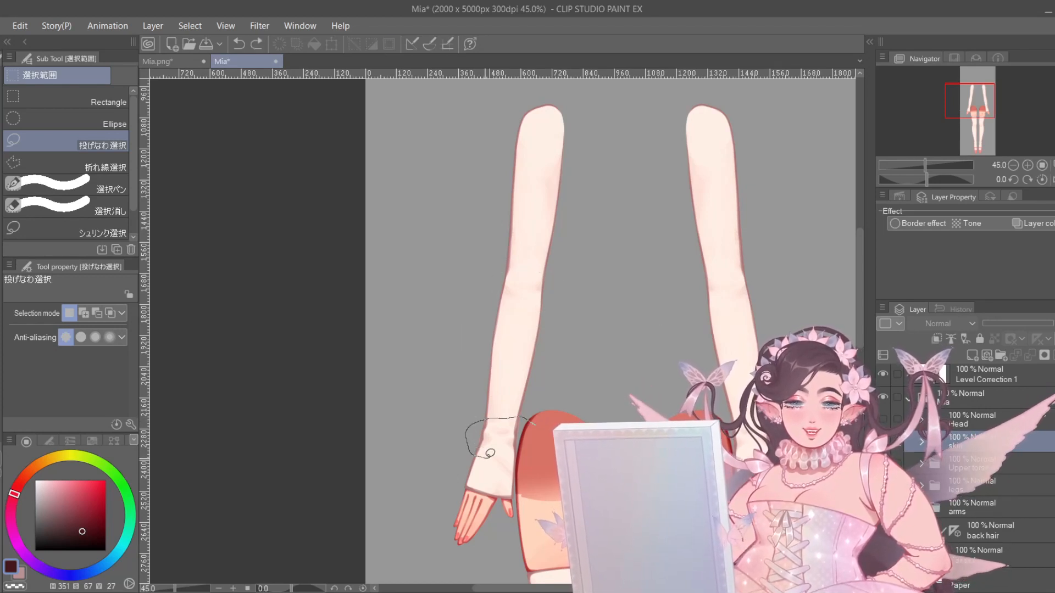
drag(534, 413, 533, 415)
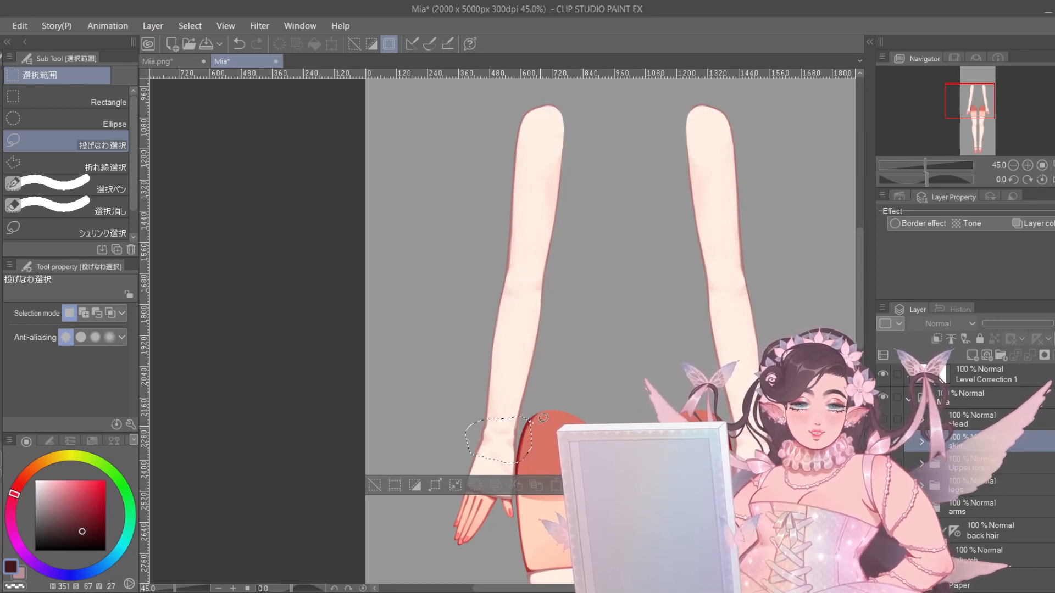
drag(519, 433, 498, 423)
mouse_move(588, 131)
mouse_down()
mouse_move(529, 84)
mouse_move(461, 256)
mouse_move(391, 530)
mouse_move(486, 552)
mouse_move(556, 370)
mouse_move(562, 211)
mouse_move(588, 106)
mouse_up()
key(ctrl+z)
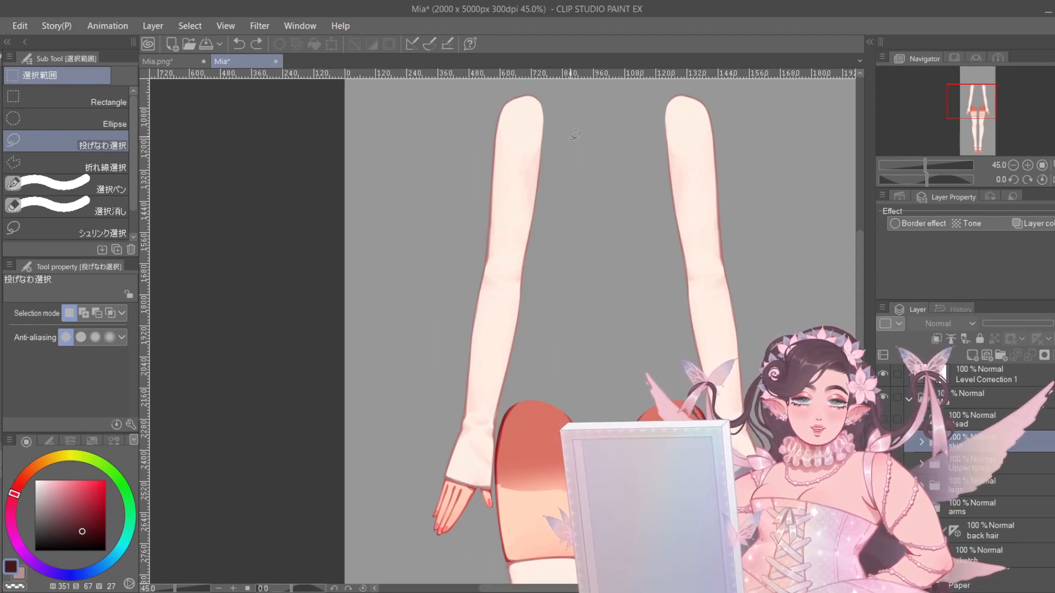
- Lasso the right hand from the wrist down and the arm above the wrist as separate areas, and clear the selection
mouse_move(599, 165)
mouse_down()
mouse_move(453, 164)
mouse_move(392, 372)
mouse_move(394, 564)
mouse_move(475, 565)
mouse_move(581, 394)
mouse_up()
key(ctrl+z)
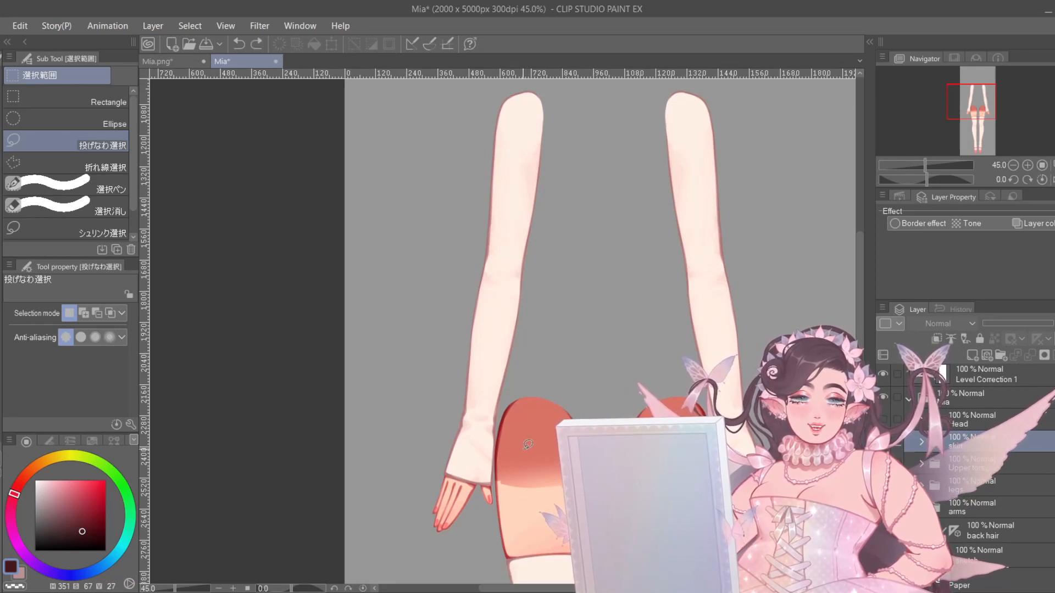
mouse_move(512, 431)
mouse_down()
mouse_move(466, 412)
mouse_move(410, 498)
mouse_move(453, 546)
mouse_move(512, 491)
mouse_move(519, 456)
mouse_up()
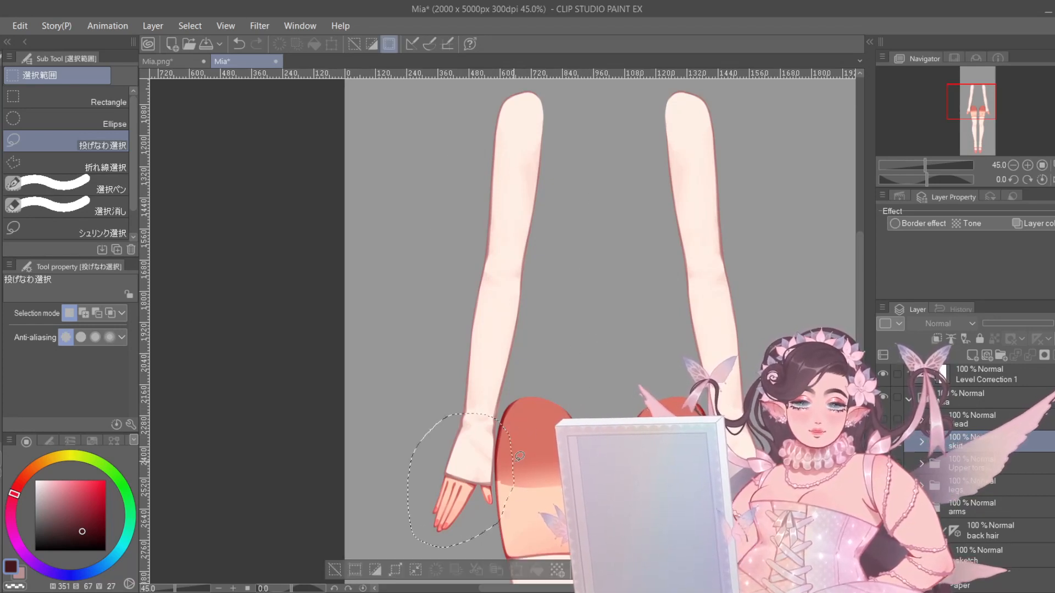
mouse_move(434, 379)
mouse_down()
mouse_move(445, 400)
mouse_move(485, 421)
mouse_move(575, 400)
mouse_move(621, 170)
mouse_move(577, 66)
mouse_move(462, 115)
mouse_move(378, 373)
mouse_move(383, 466)
mouse_move(416, 479)
mouse_up()
drag(587, 385, 592, 292)
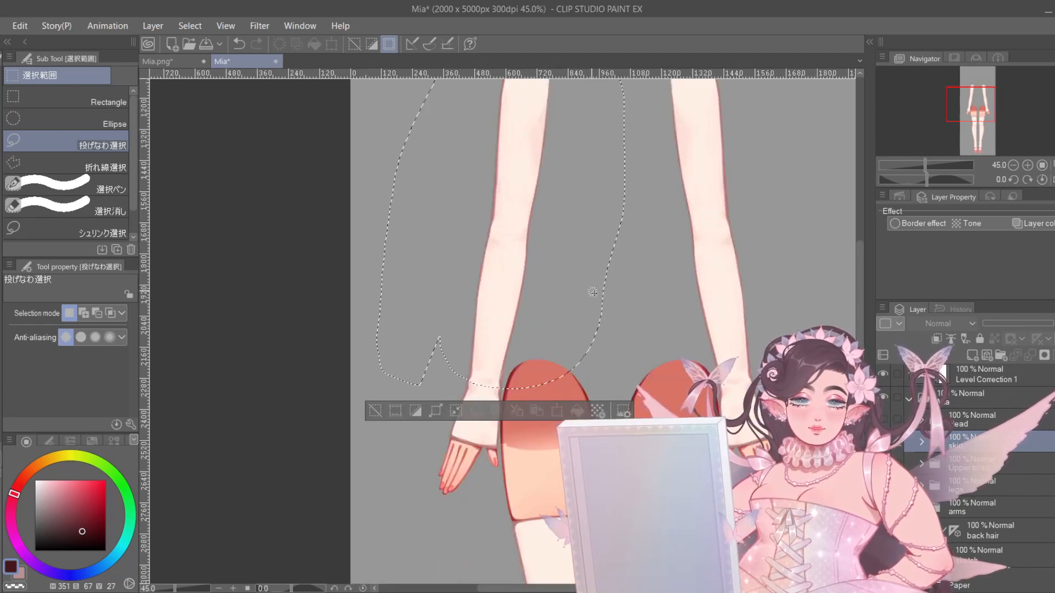
scroll(591, 319, up, 2)
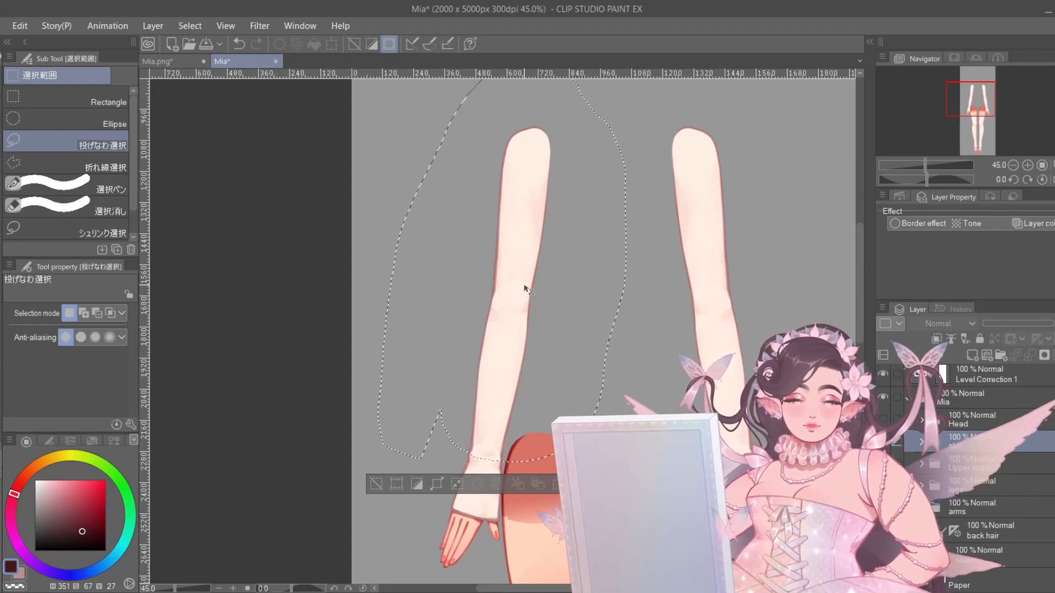
key(ctrl+d)
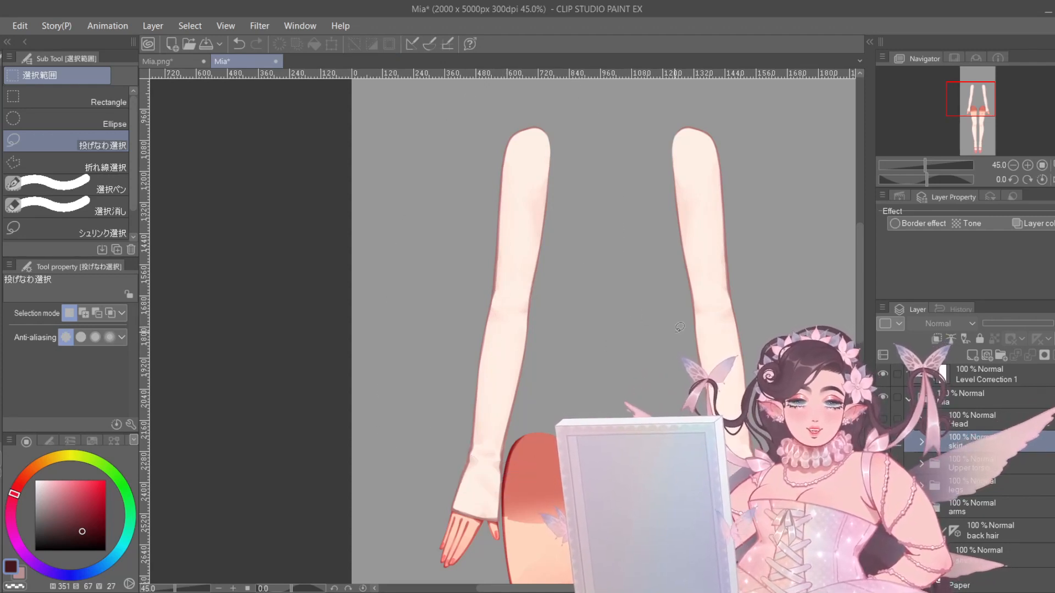
- Outline the full right arm down to the wrist again, followed by the gloved hand, and deselect
drag(641, 424, 595, 394)
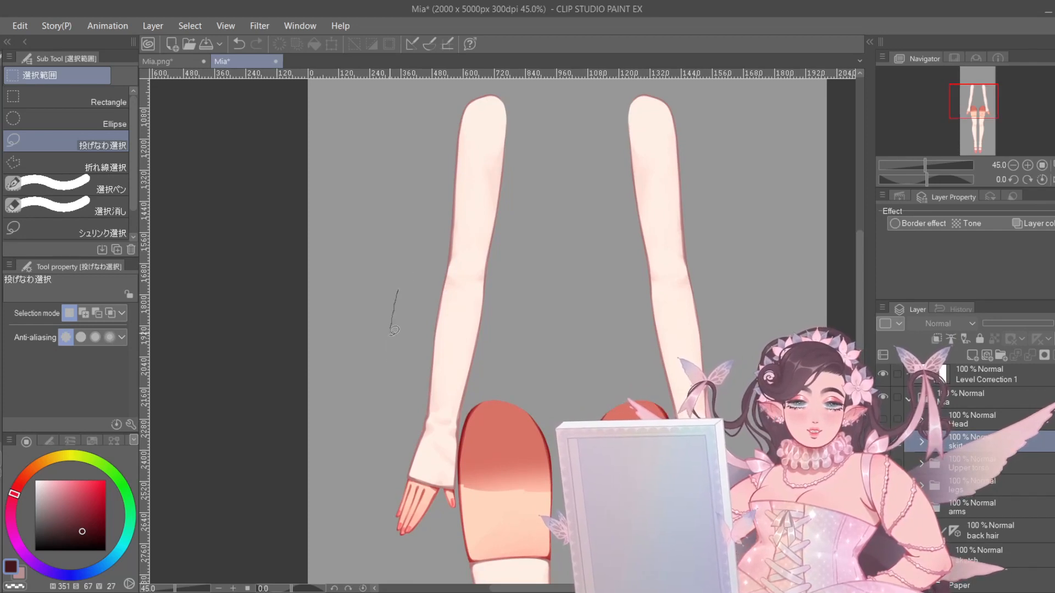
mouse_move(394, 330)
mouse_down()
mouse_move(416, 425)
mouse_move(478, 432)
mouse_move(520, 330)
mouse_move(524, 76)
mouse_move(459, 83)
mouse_move(368, 379)
mouse_move(362, 426)
mouse_up()
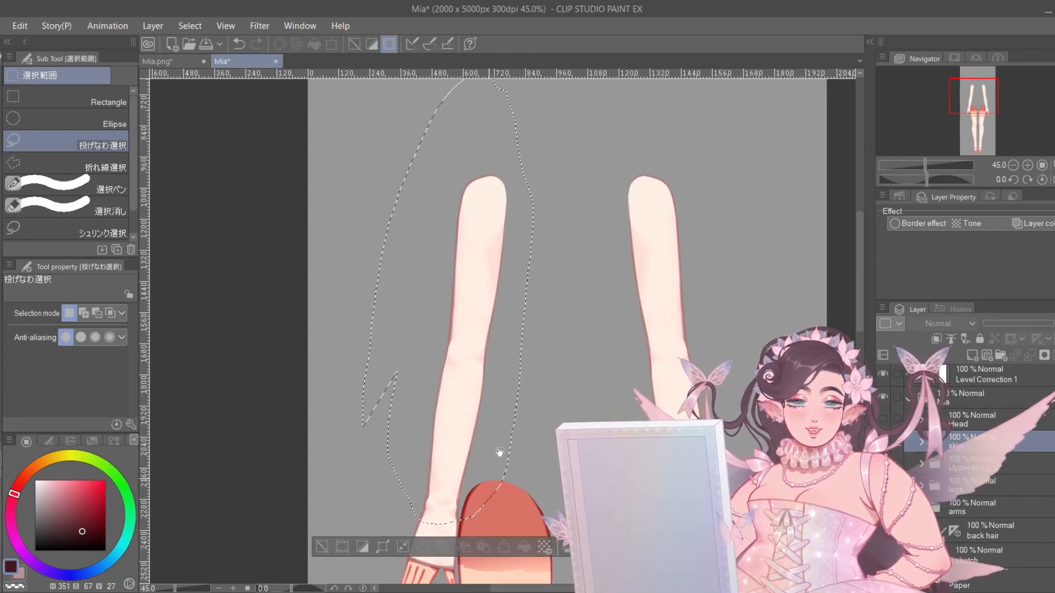
drag(500, 452, 536, 302)
mouse_move(459, 339)
mouse_down()
mouse_move(404, 379)
mouse_move(532, 396)
mouse_move(483, 333)
mouse_up()
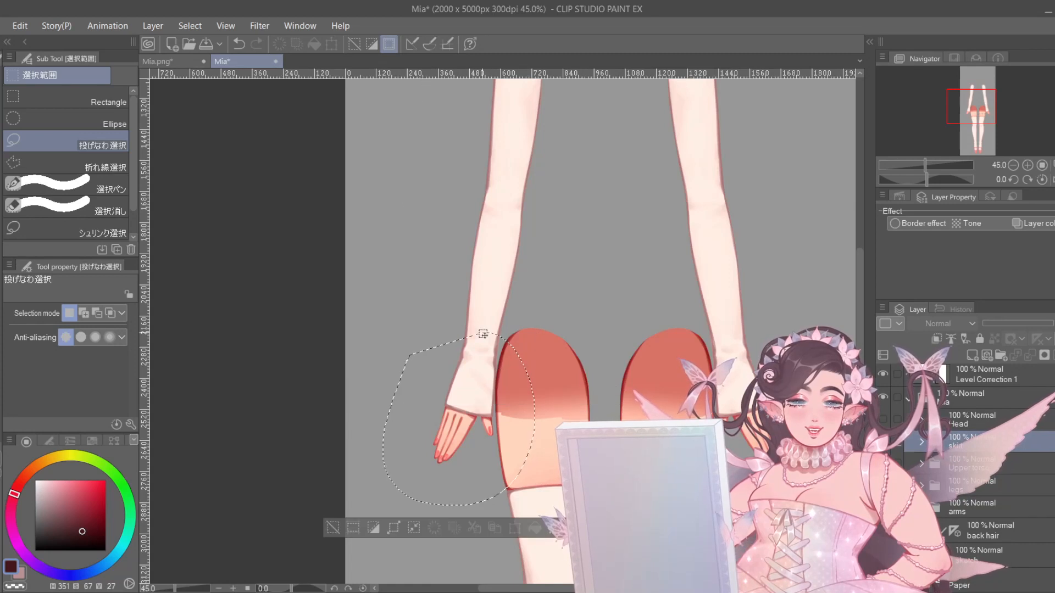
key(ctrl+d)
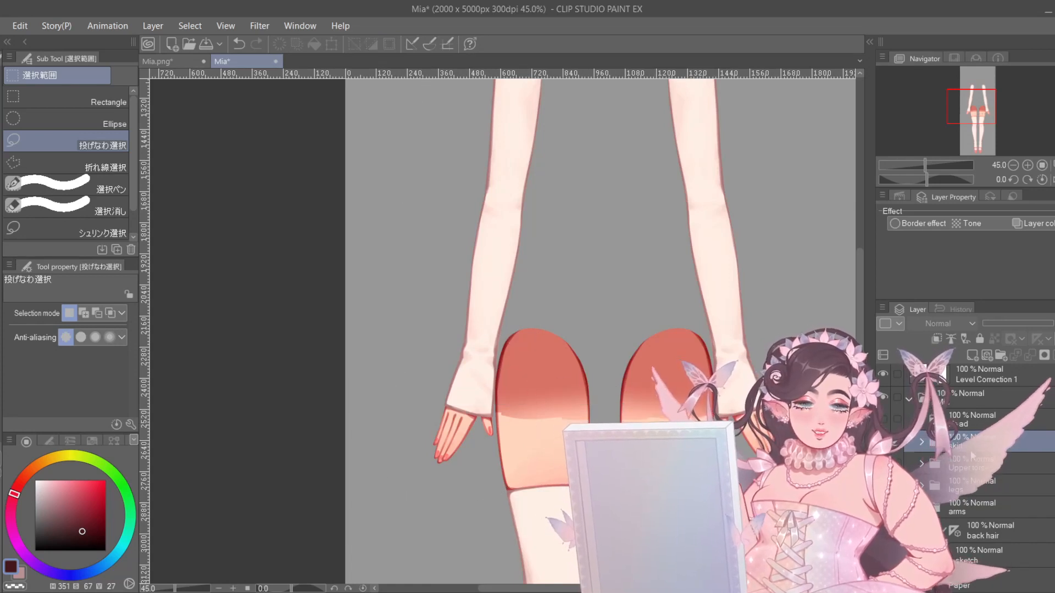
- Hide the arms folder and examine the separately drawn legs from the thighs down
click(883, 508)
drag(734, 524, 681, 334)
scroll(637, 281, down, 1)
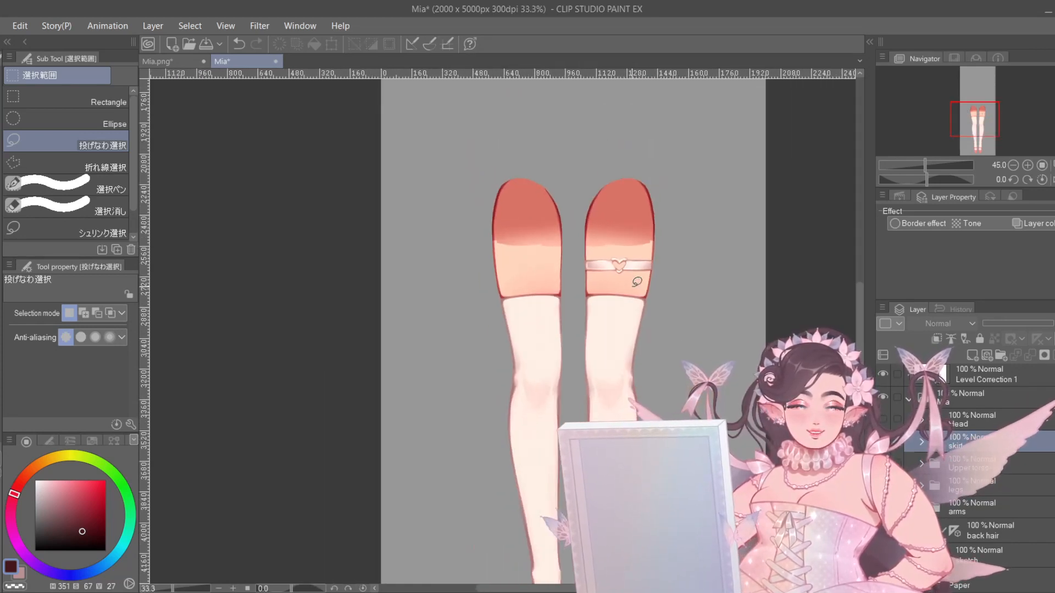
drag(682, 378, 682, 353)
drag(679, 207, 680, 228)
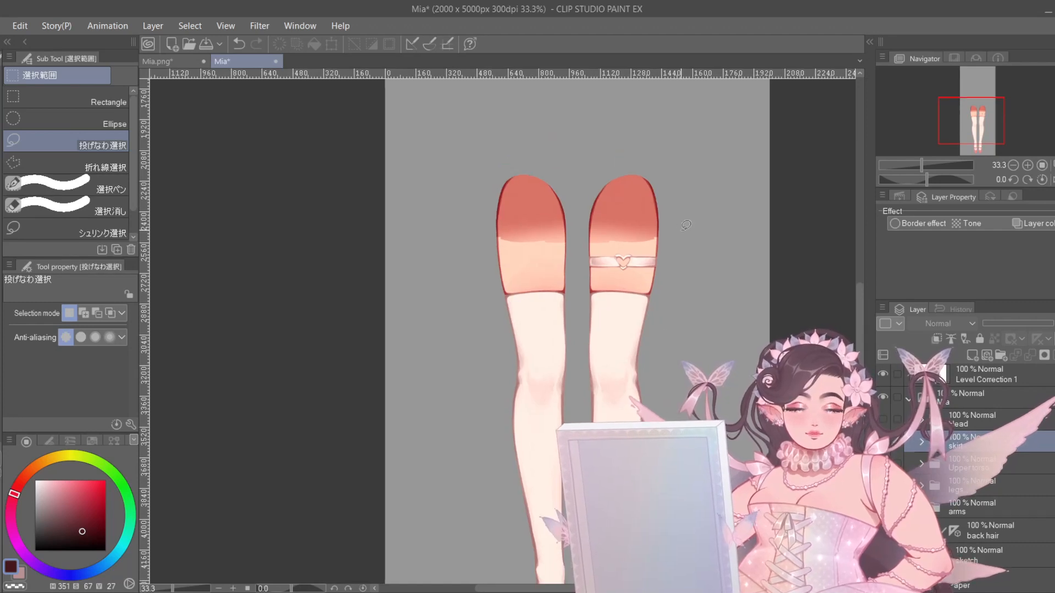
drag(715, 400, 708, 354)
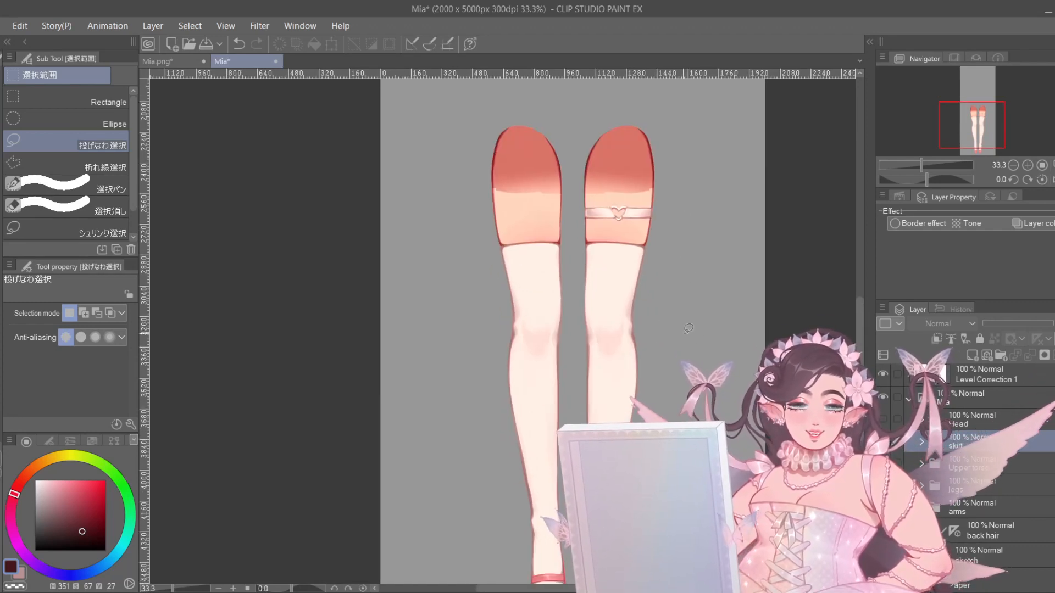
scroll(690, 334, down, 1)
drag(697, 301, 696, 332)
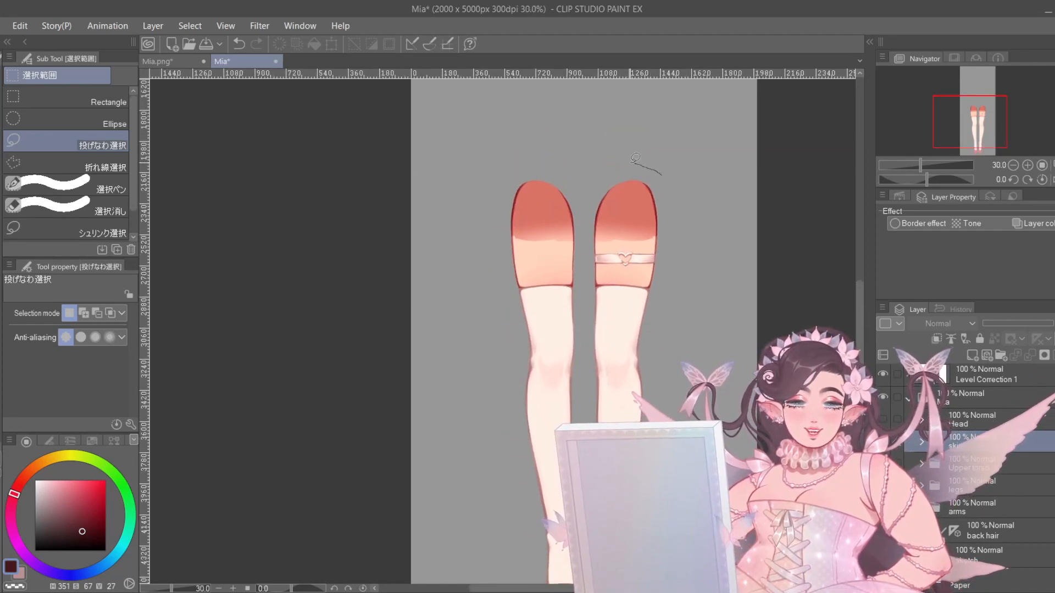
- Lasso the character's left upper leg from the rounded hip end to the knee, and clear the selection
mouse_move(635, 160)
mouse_down()
mouse_move(599, 180)
mouse_move(583, 230)
mouse_move(602, 373)
mouse_up()
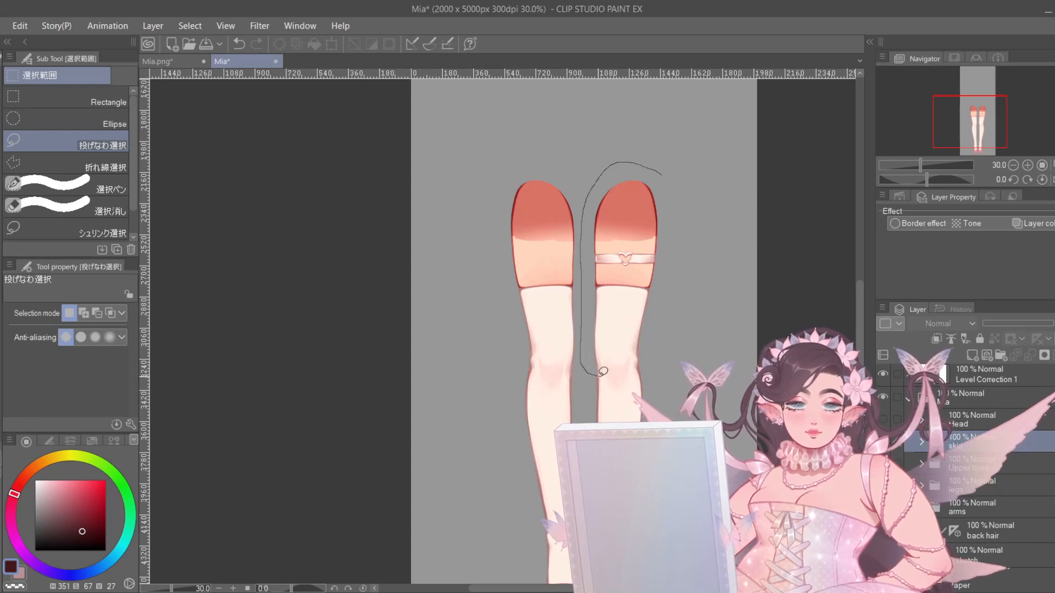
mouse_move(696, 341)
mouse_down()
mouse_move(707, 195)
mouse_move(678, 133)
mouse_move(656, 135)
mouse_up()
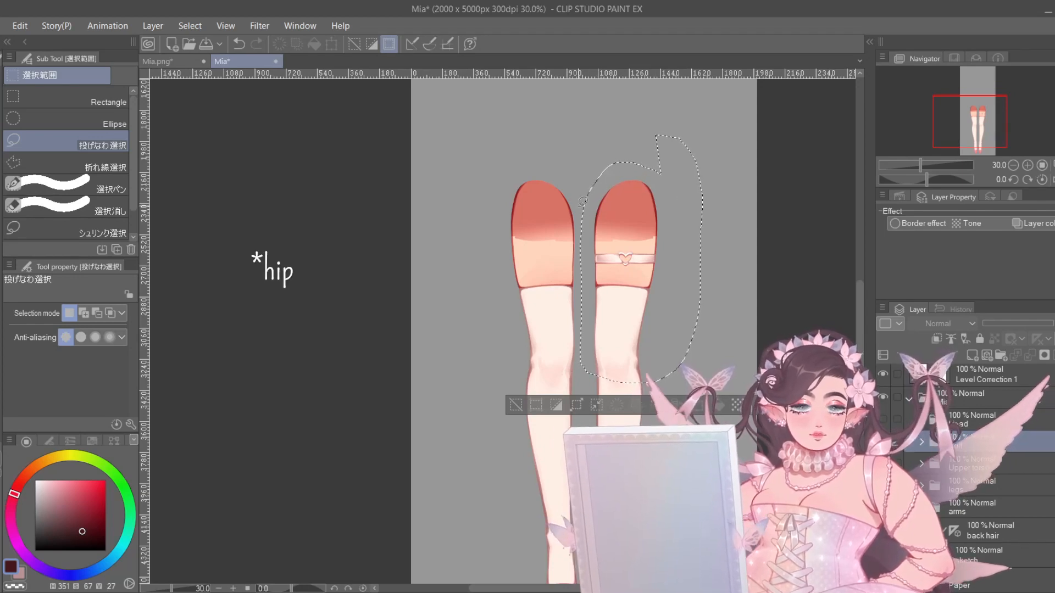
scroll(603, 286, up, 5)
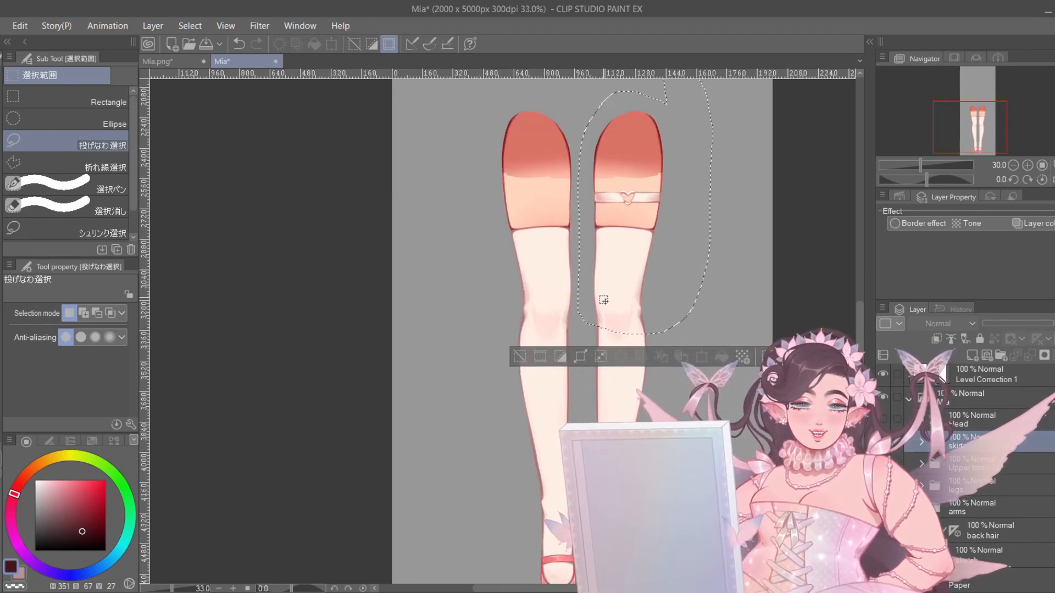
scroll(603, 286, up, 2)
key(ctrl+d)
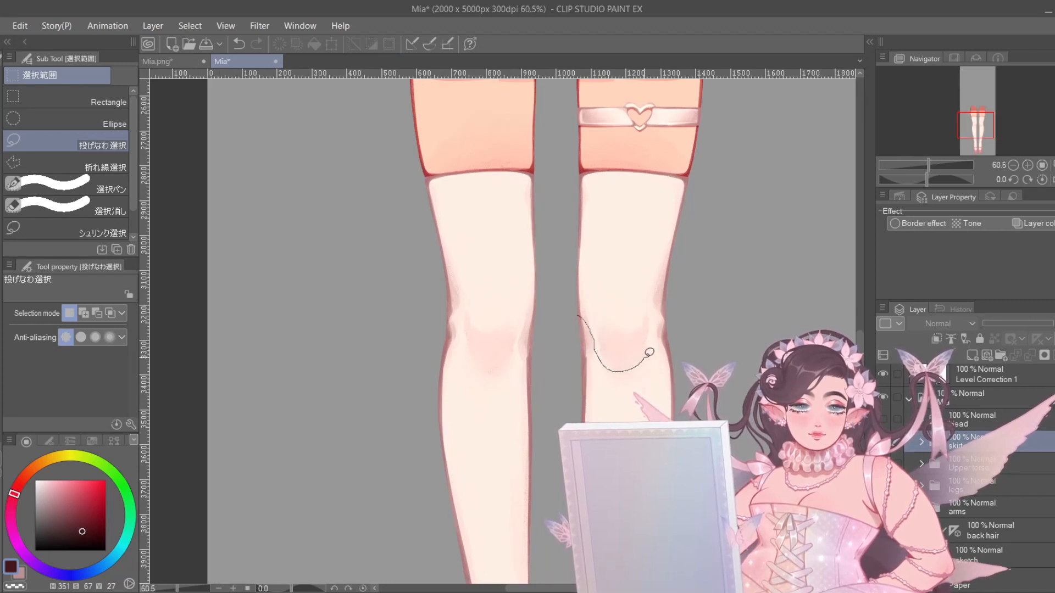
- Outline the left knee with the lasso to mark the joint area, and deselect it
drag(649, 352, 665, 322)
drag(684, 286, 669, 277)
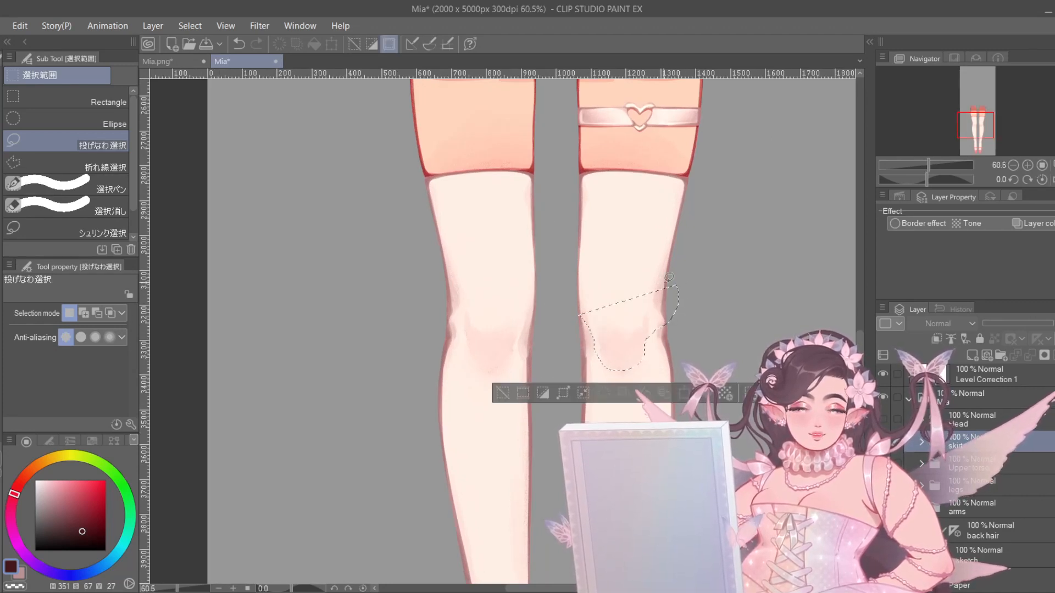
key(ctrl+d)
- Lasso the left lower leg from the top of the knee to the ankle
scroll(665, 274, down, 2)
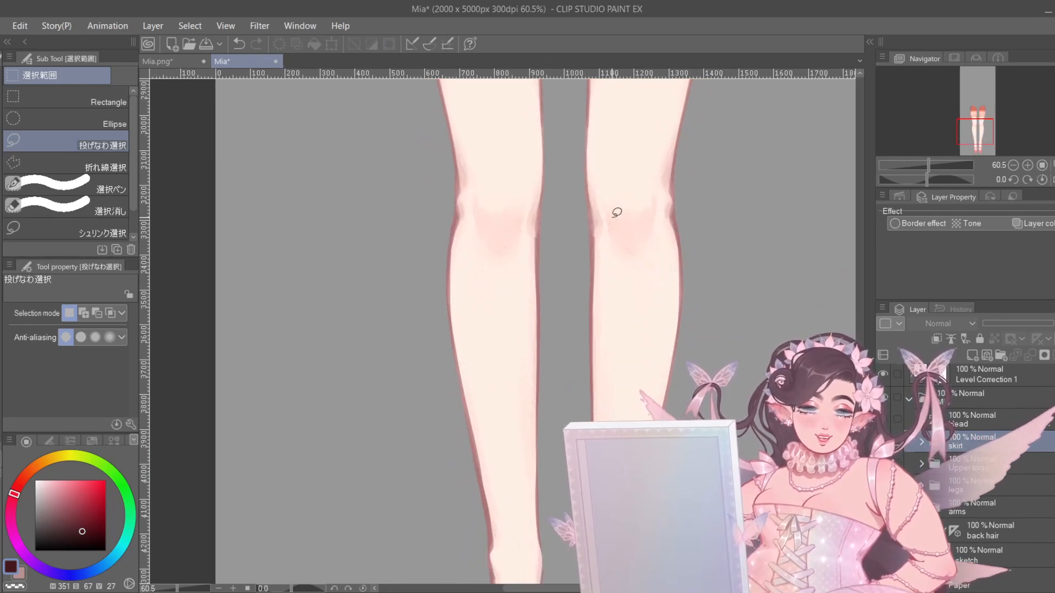
scroll(613, 215, down, 1)
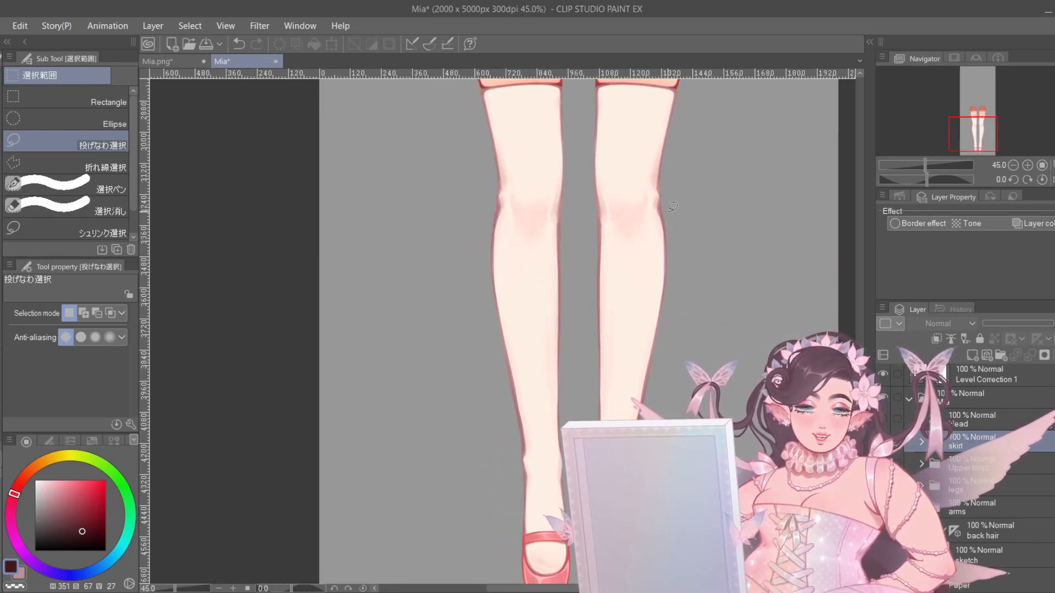
mouse_move(668, 210)
mouse_down()
mouse_move(610, 195)
mouse_move(599, 209)
mouse_move(575, 420)
mouse_up()
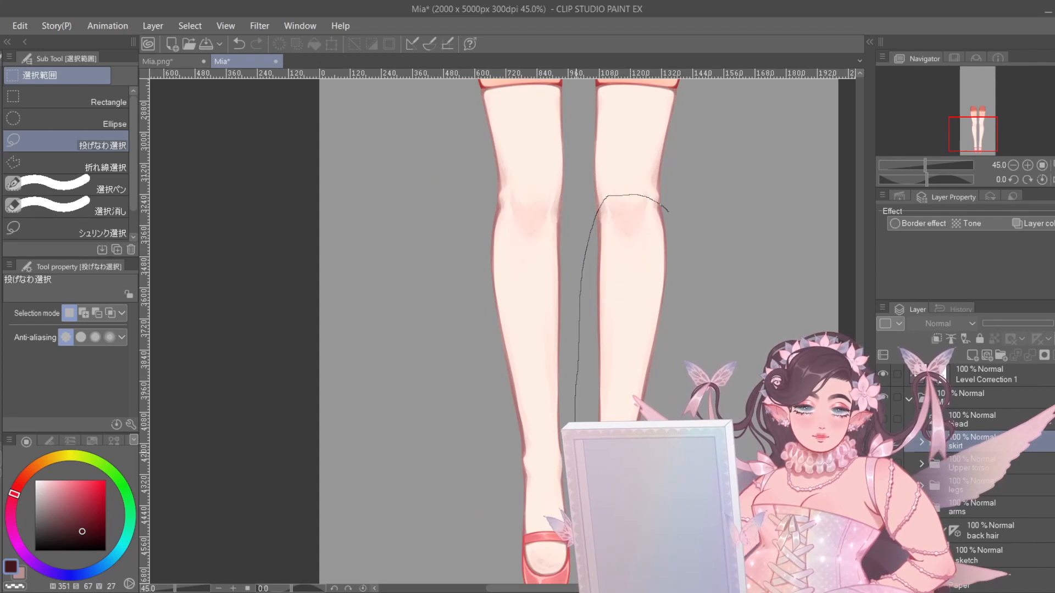
drag(674, 419, 685, 211)
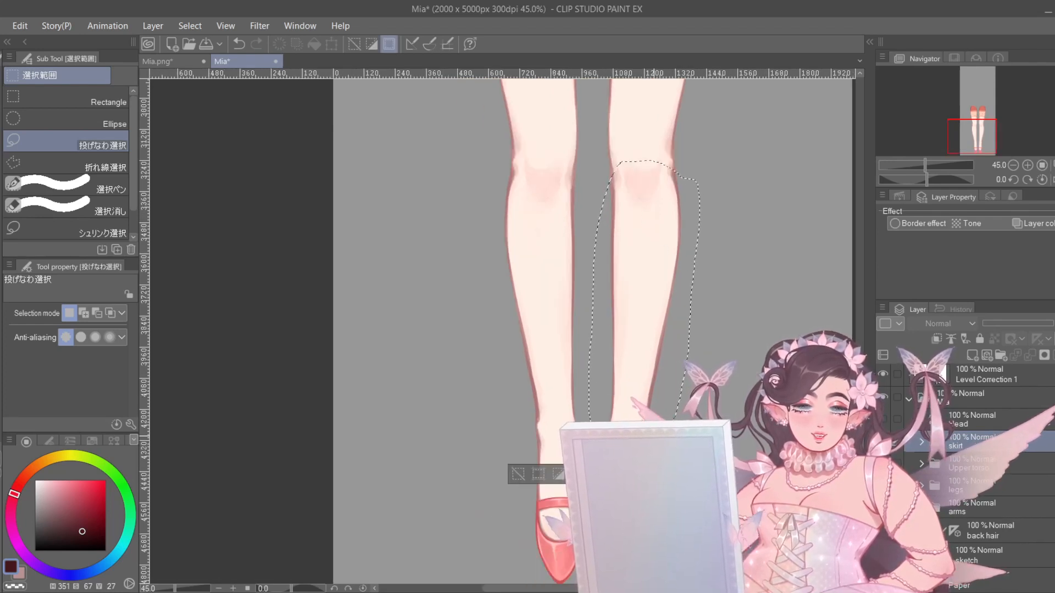
drag(677, 323, 684, 260)
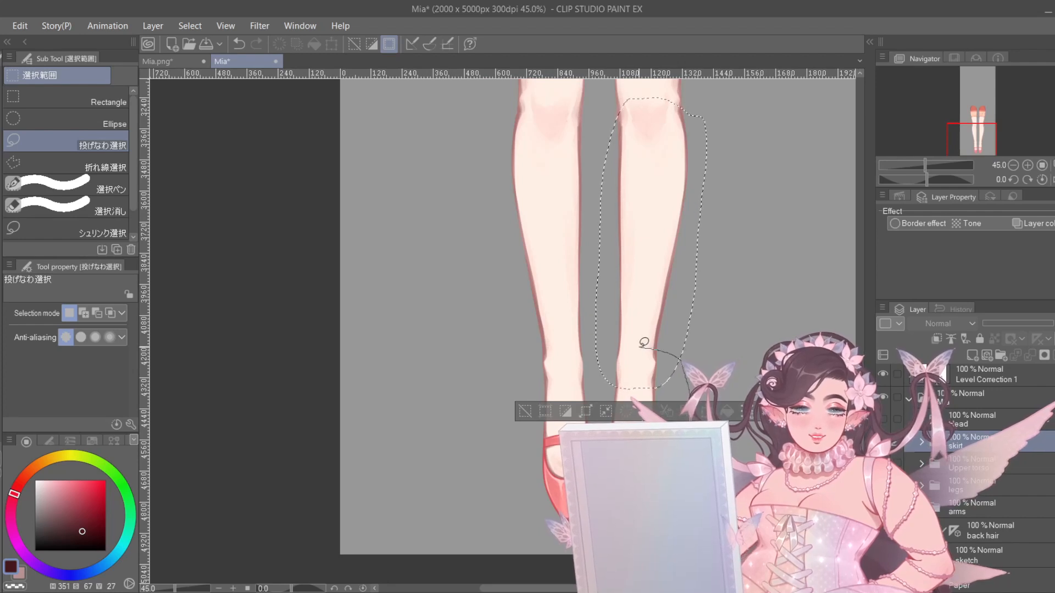
- Outline the left foot from just above the ankle with the lasso, and clear the selection
mouse_move(644, 342)
mouse_down()
mouse_move(616, 346)
mouse_move(586, 434)
mouse_up()
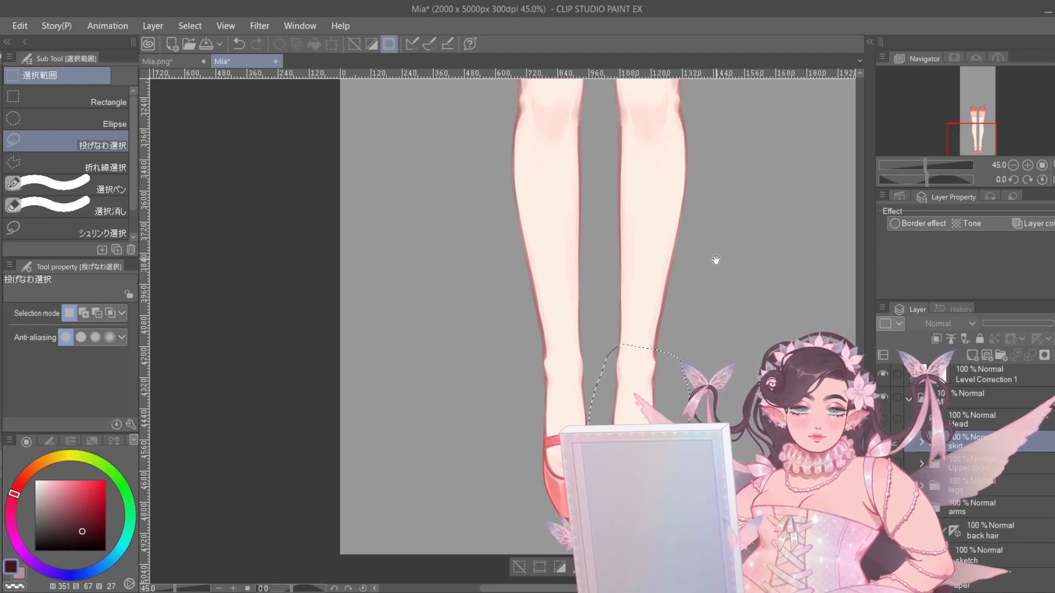
drag(716, 259, 685, 323)
scroll(629, 338, down, 3)
key(ctrl+d)
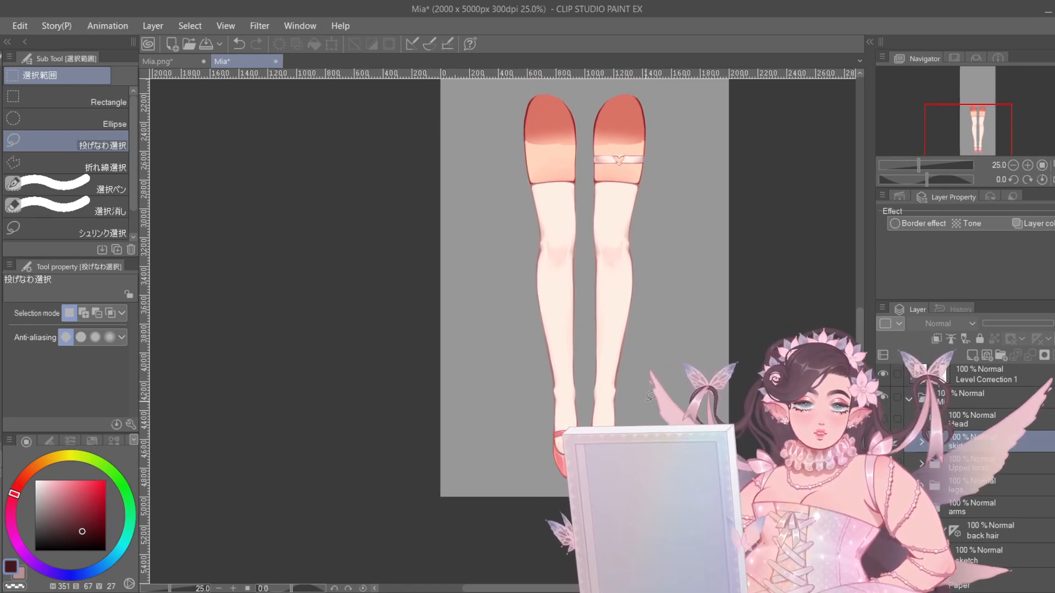
- Make a small lasso mark beside the left knee, undo it, and trace around the left foot
scroll(721, 353, up, 3)
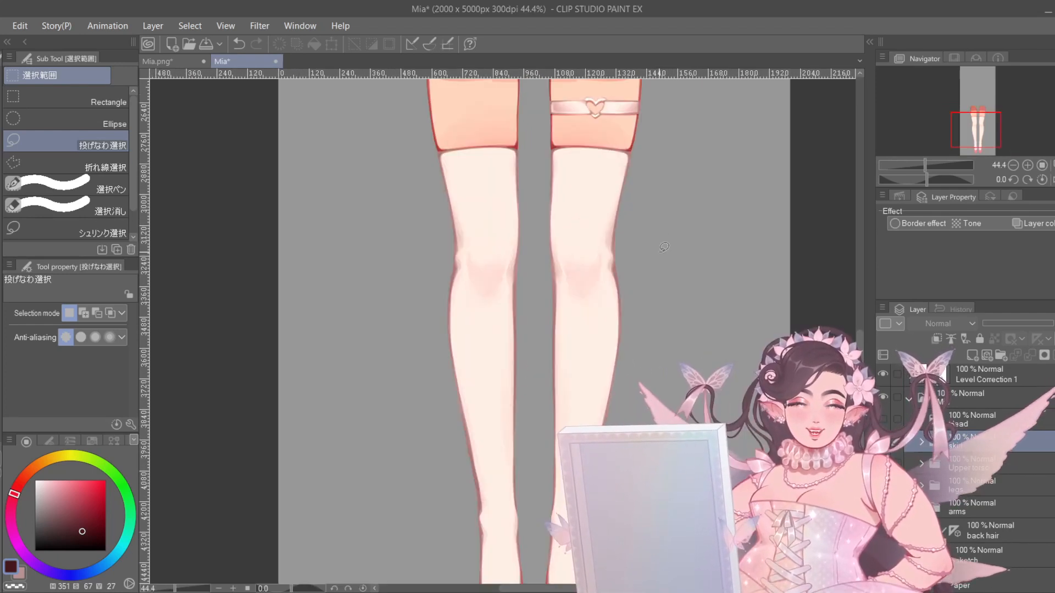
mouse_move(639, 264)
mouse_down()
mouse_move(555, 280)
mouse_move(606, 355)
mouse_move(656, 264)
mouse_up()
key(ctrl+z)
scroll(658, 268, down, 3)
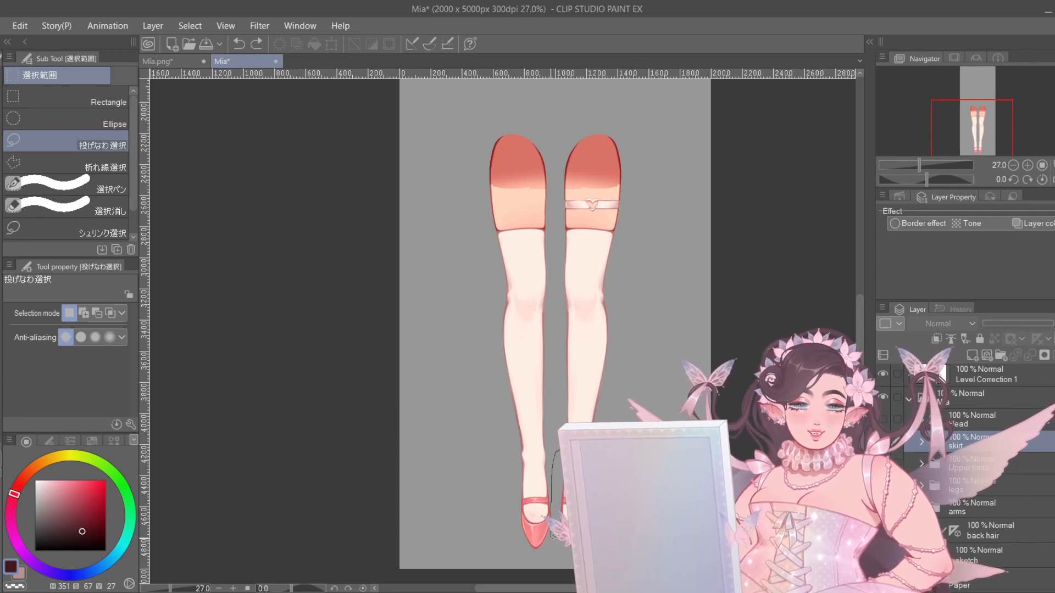
drag(648, 495, 670, 489)
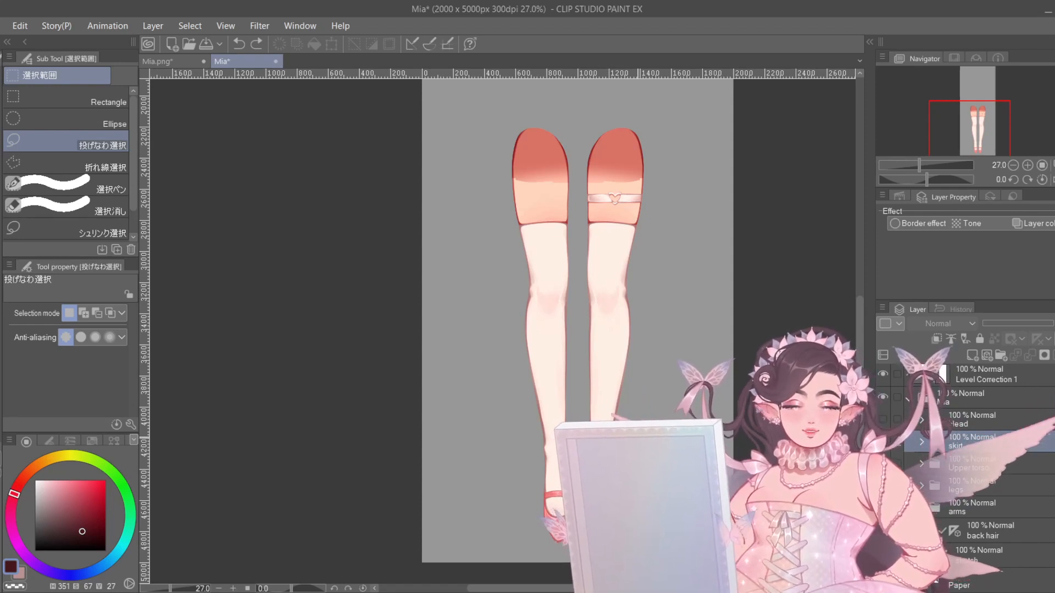
drag(639, 438, 622, 433)
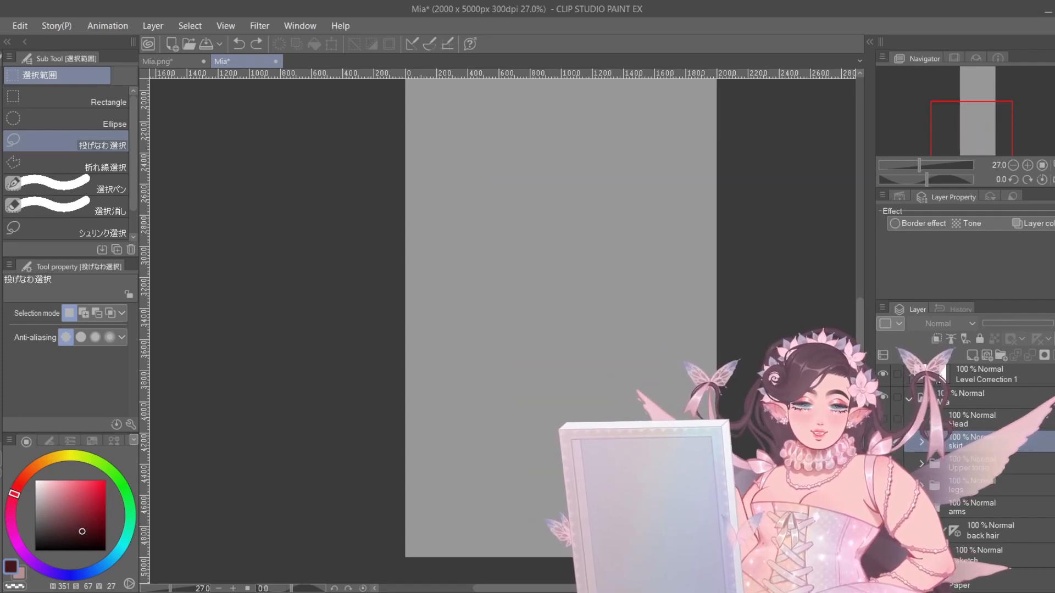
- Make the whole character visible again and select the back hair layer for a closer view of the head
click(884, 397)
drag(676, 146, 703, 474)
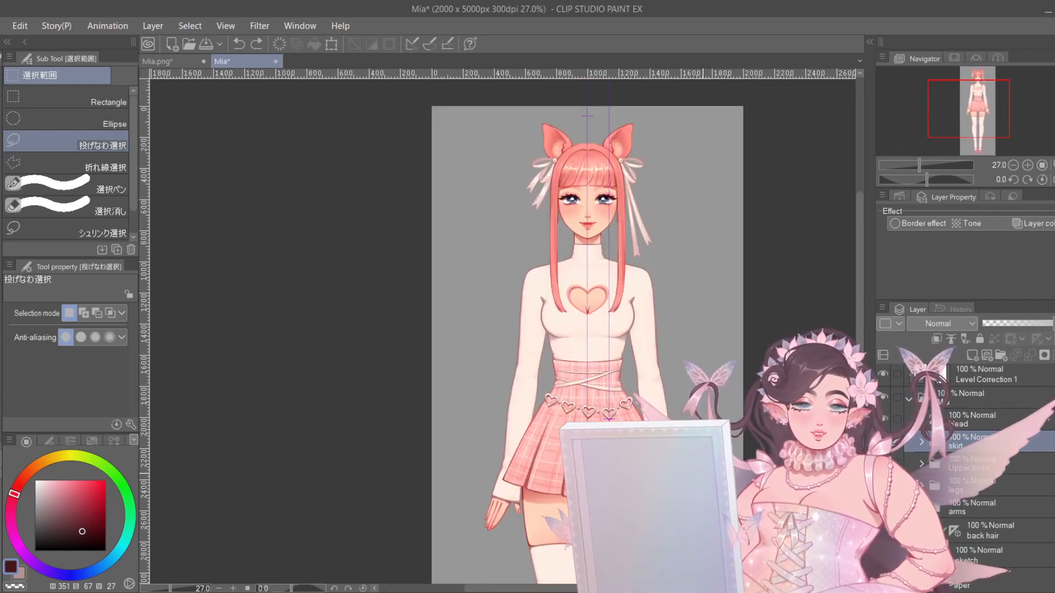
click(977, 524)
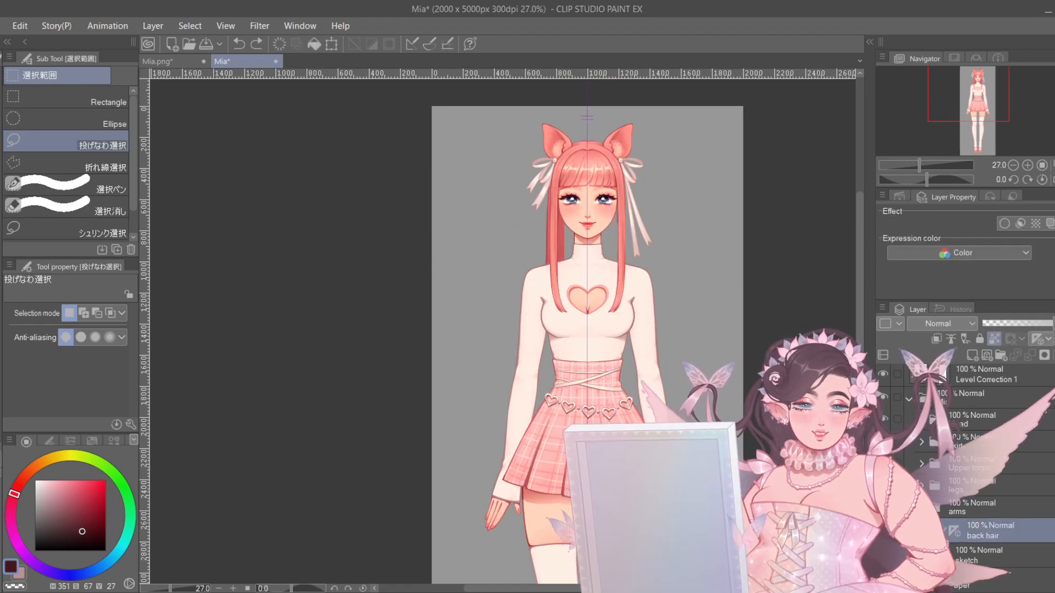
scroll(619, 191, up, 4)
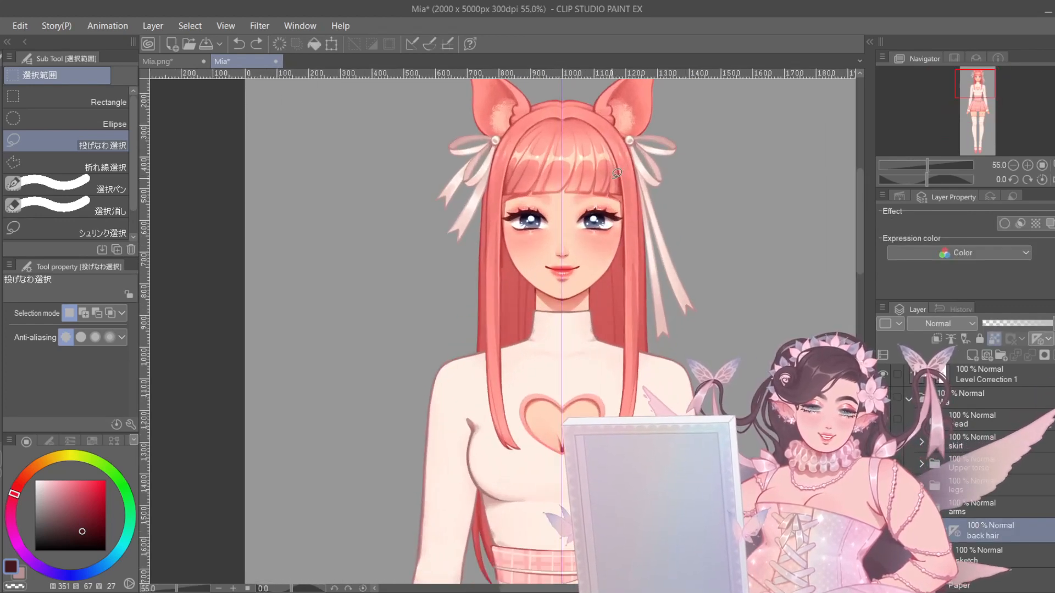
- Isolate the back hair layer by hiding all other parts of the character, and examine its full shape
scroll(640, 230, down, 3)
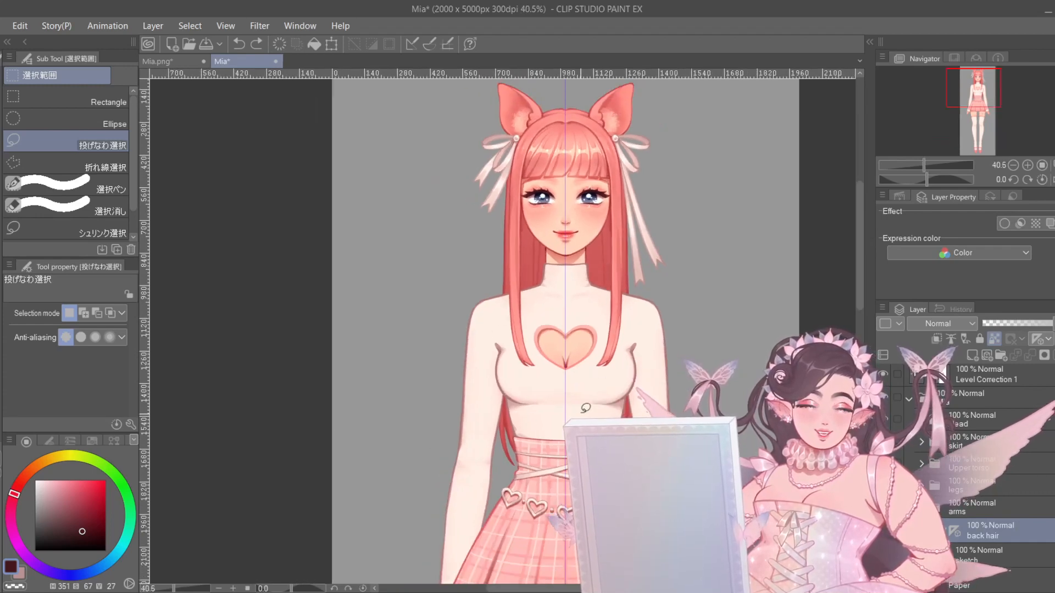
scroll(585, 408, up, 2)
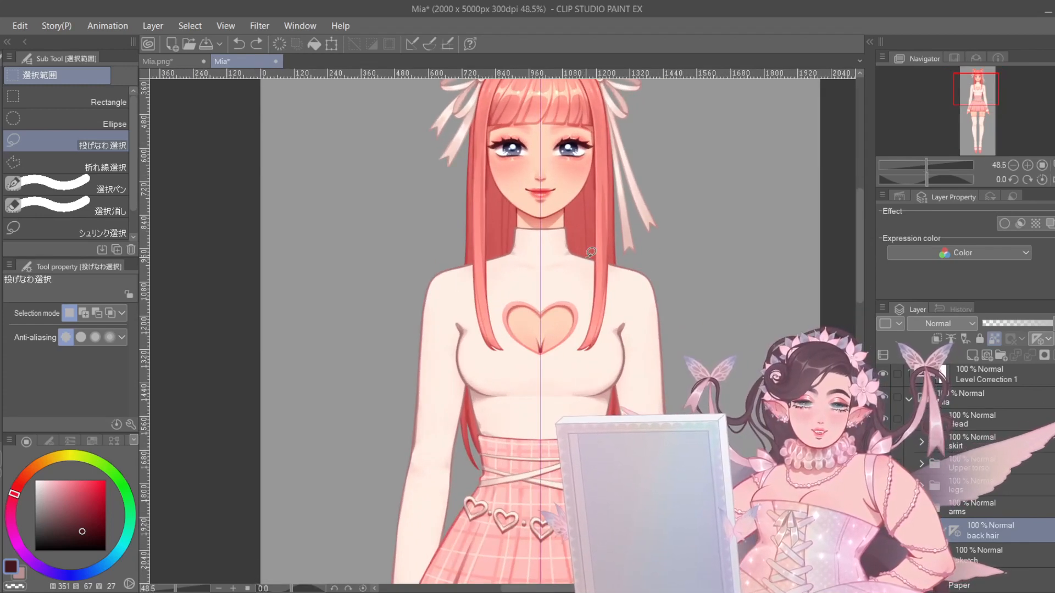
key(k)
drag(640, 280, 659, 345)
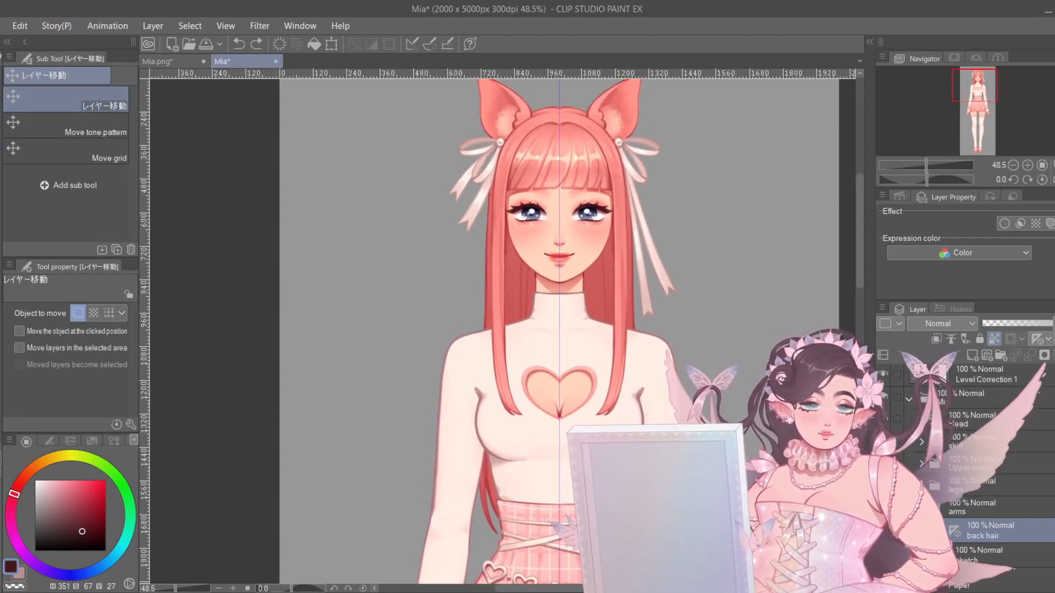
alt+click(883, 531)
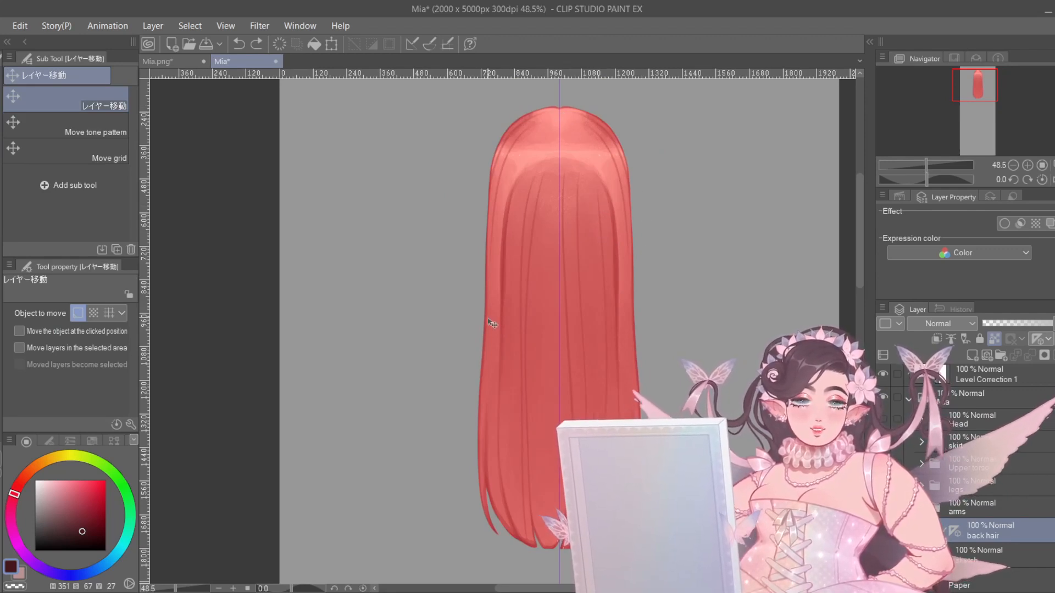
scroll(514, 114, up, 1)
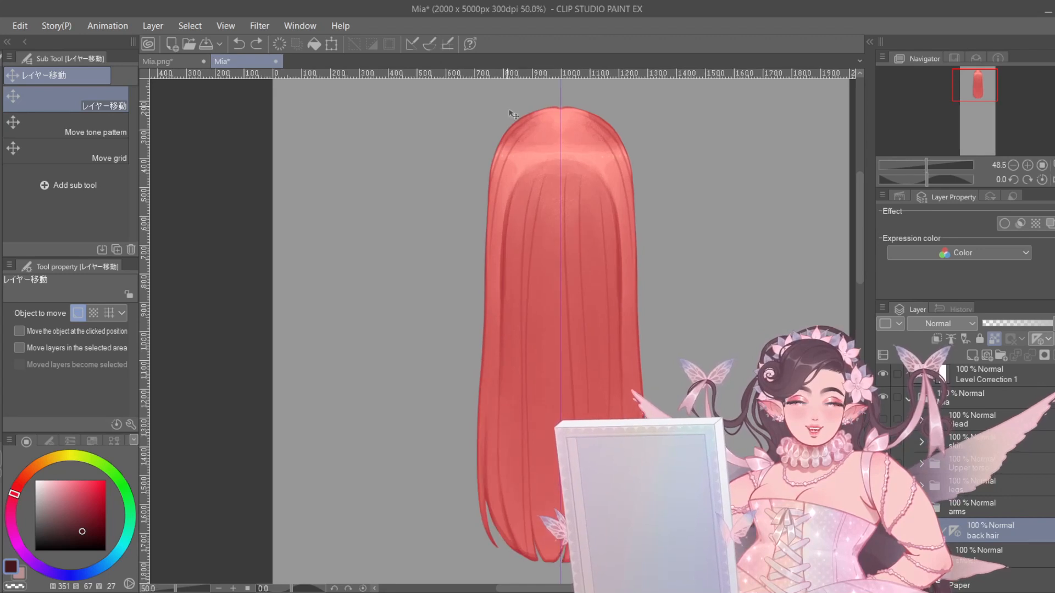
scroll(514, 115, up, 2)
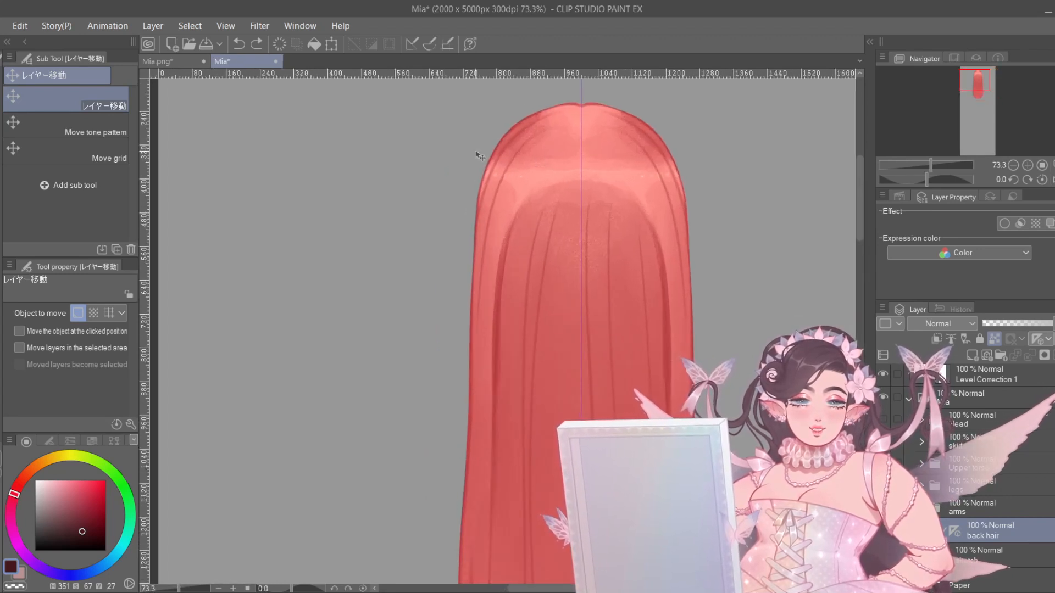
- Show the Head folder in front of the back hair, expand it, and hide its Ribbons
click(883, 419)
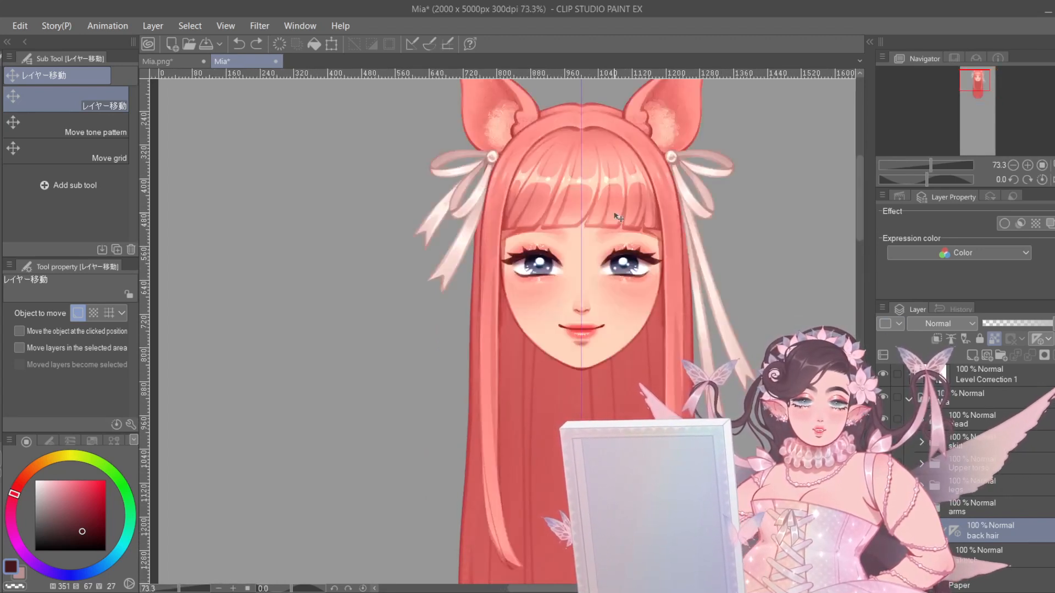
scroll(618, 217, up, 3)
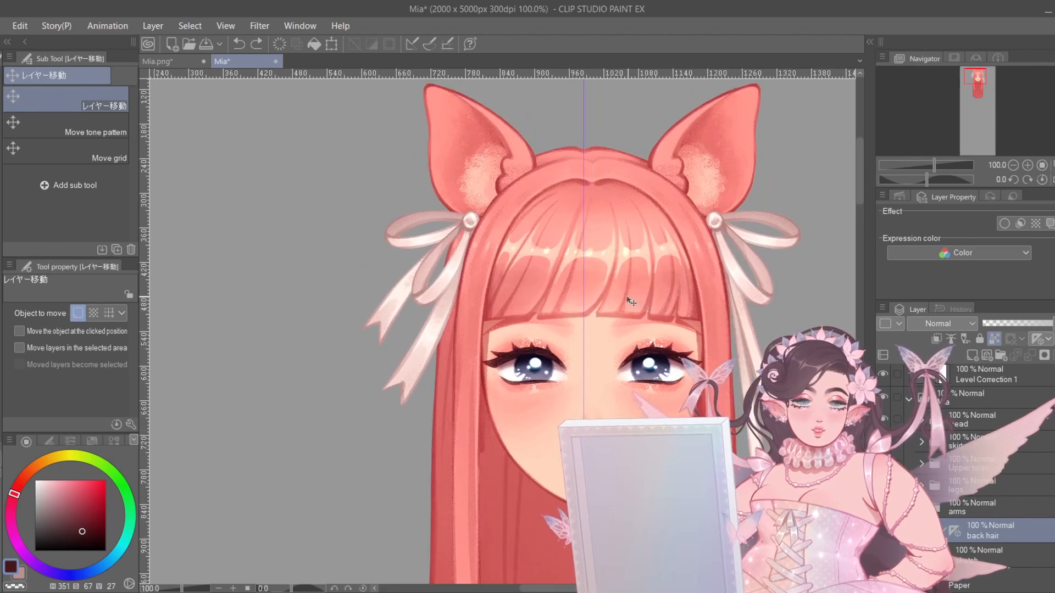
click(921, 421)
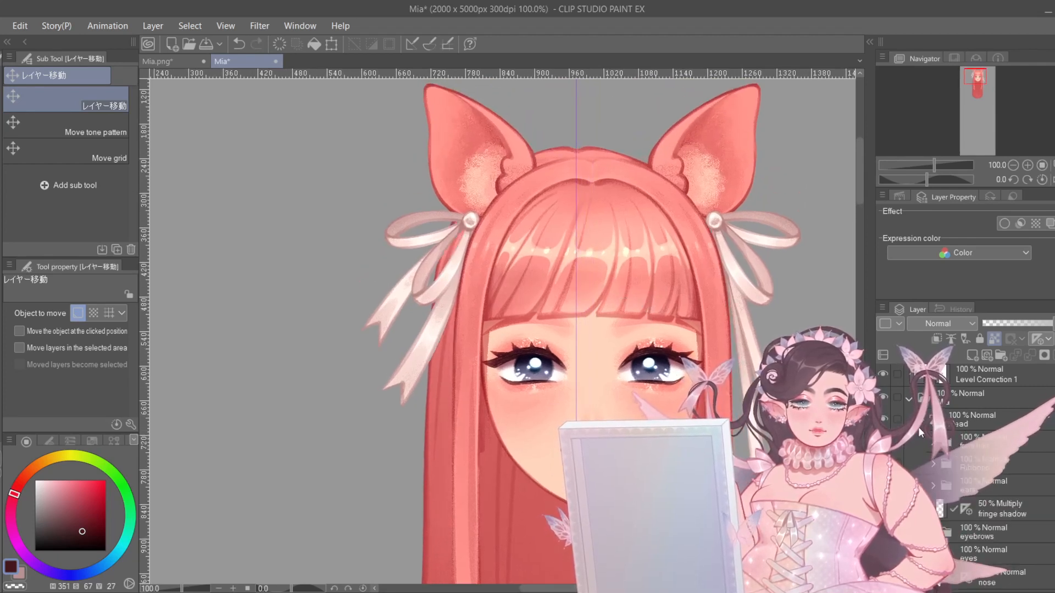
click(883, 464)
click(909, 400)
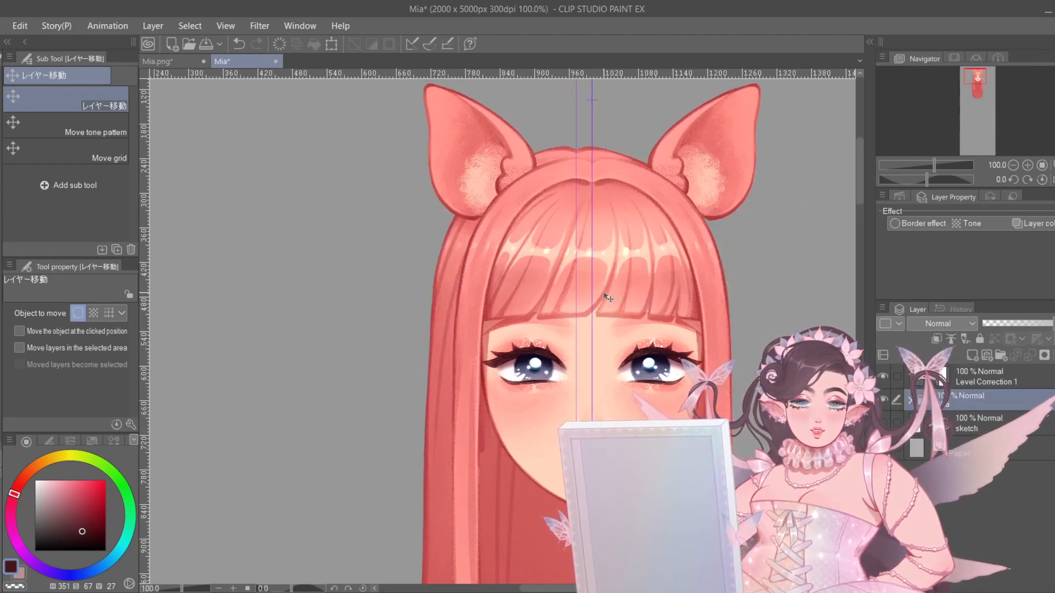
drag(608, 297, 643, 298)
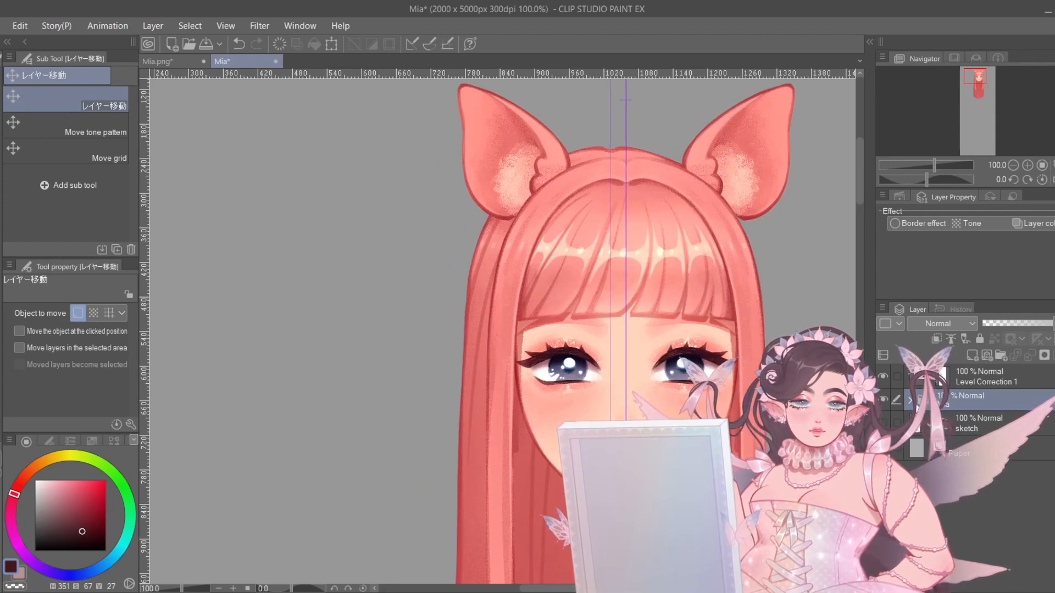
key(ctrl+z)
click(910, 401)
- Select the back hair layer, shift it sideways behind the head to demonstrate its separate movement, and undo the moves
scroll(993, 501, down, 3)
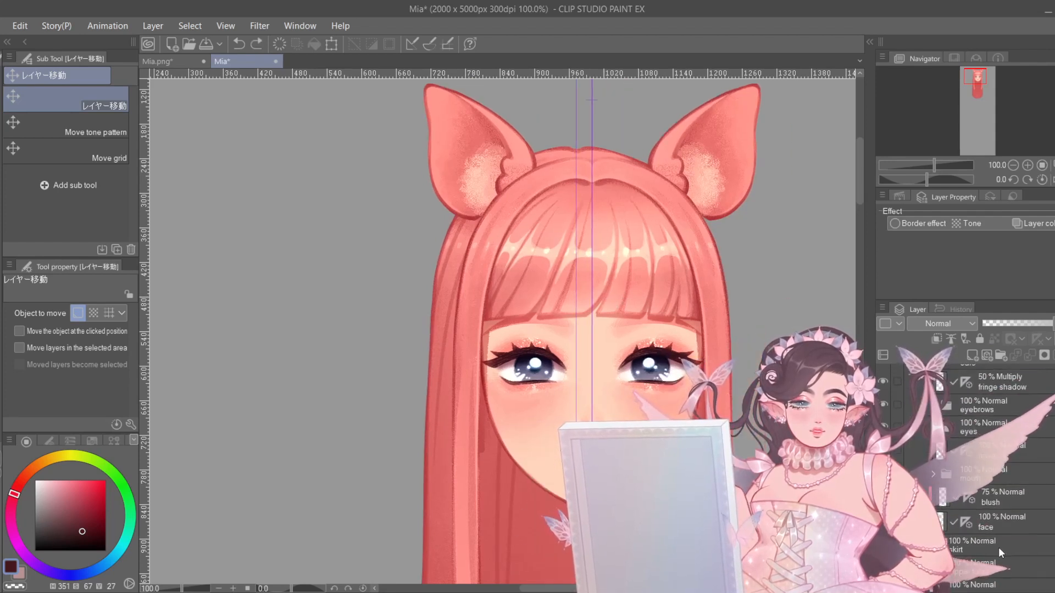
scroll(996, 544, down, 4)
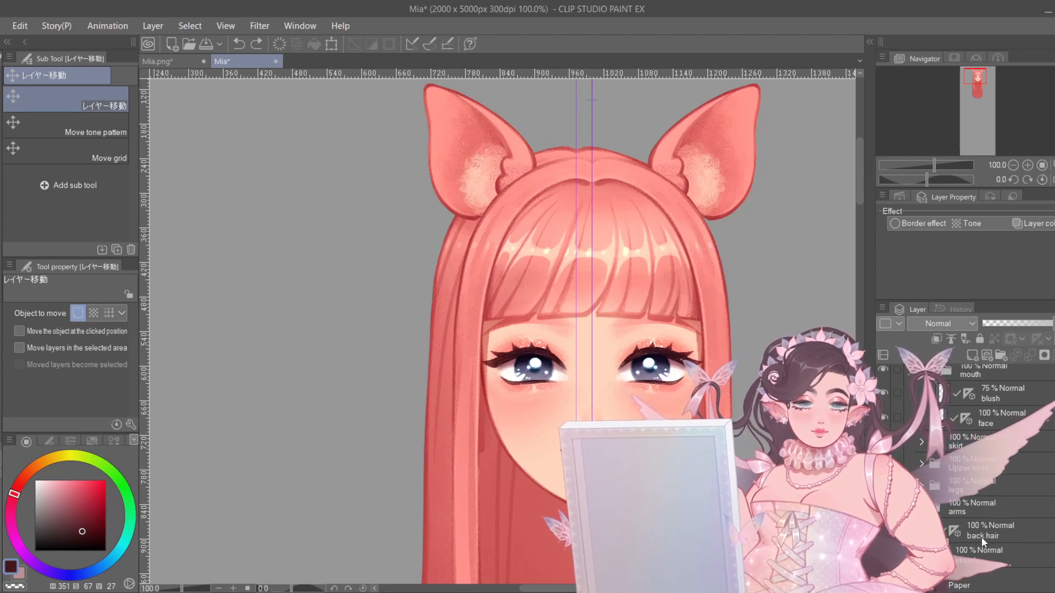
click(981, 536)
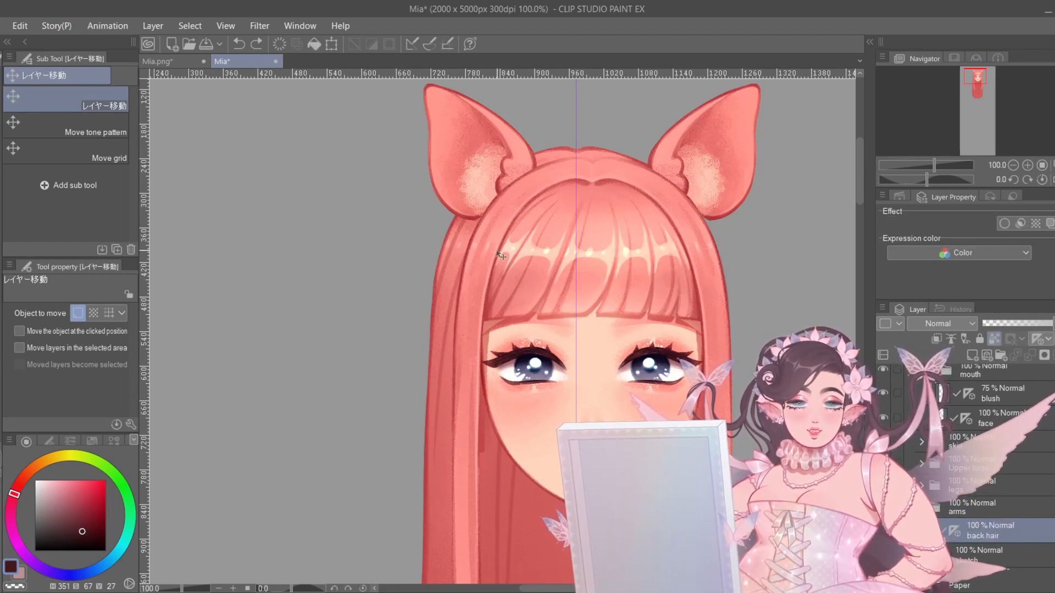
drag(500, 255, 469, 266)
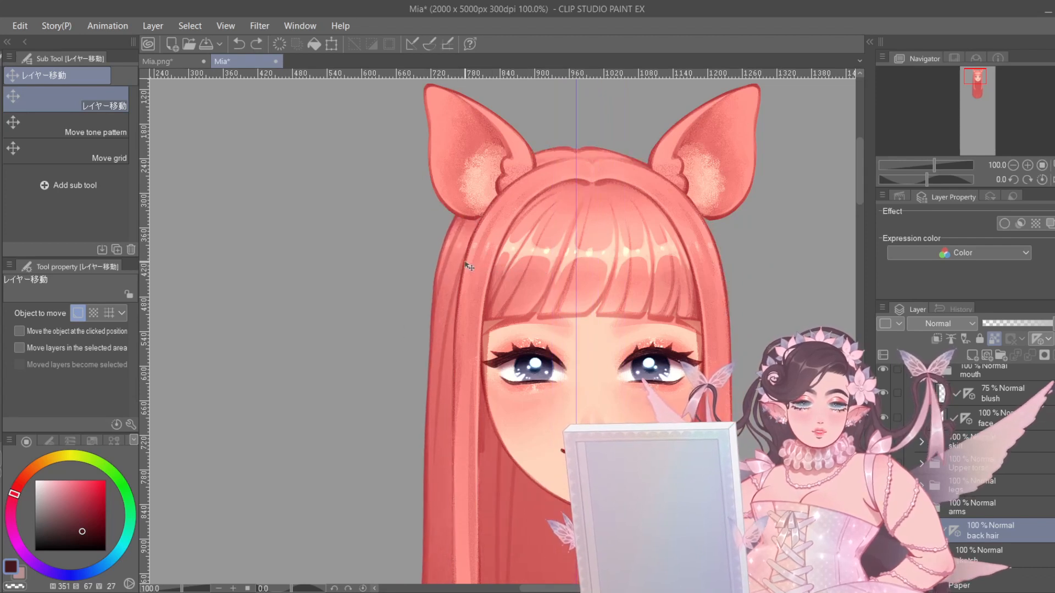
key(ctrl+z)
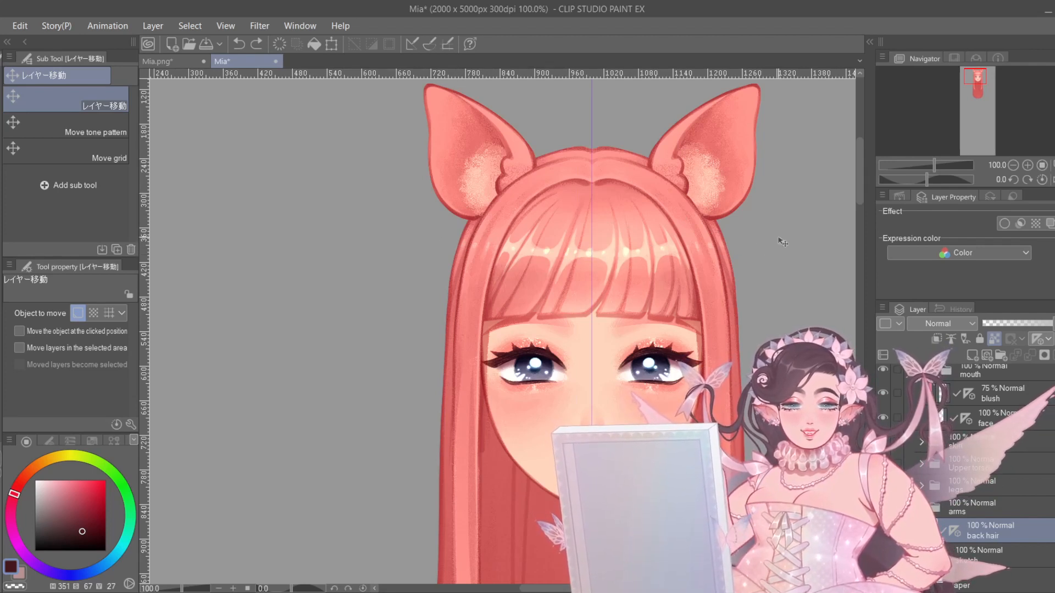
drag(557, 274, 538, 270)
key(ctrl+z)
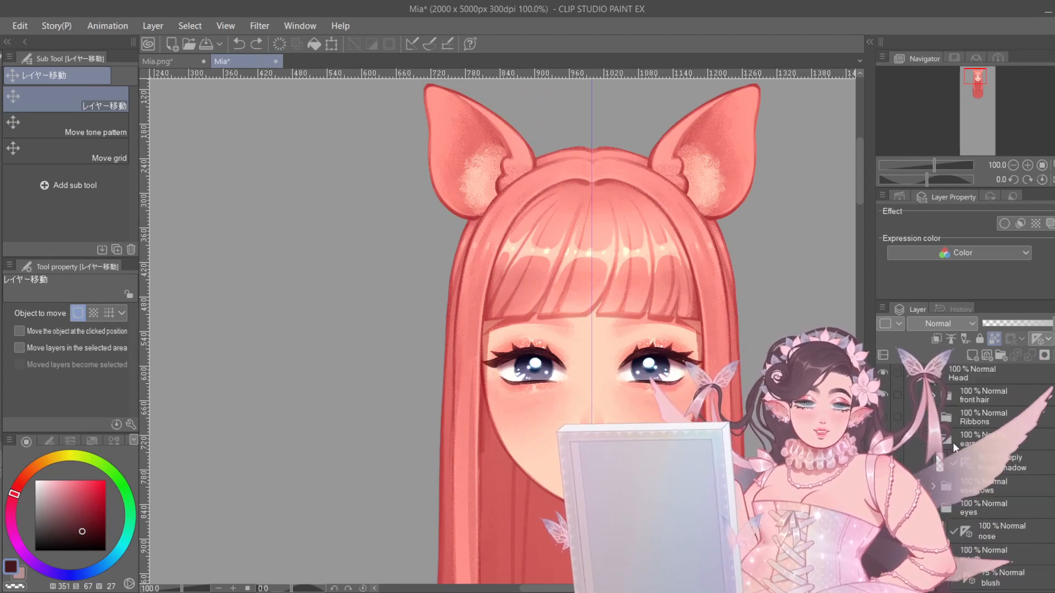
- Make the ribbons and the rest of the character visible again, and view the whole figure from ears to shoes
click(883, 466)
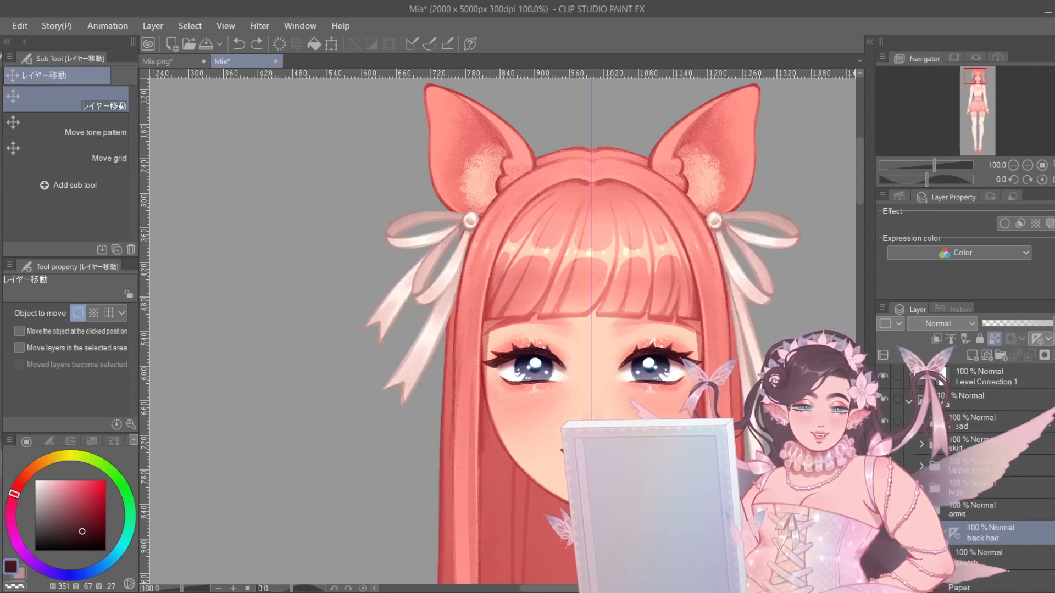
scroll(578, 317, down, 5)
drag(739, 443, 661, 298)
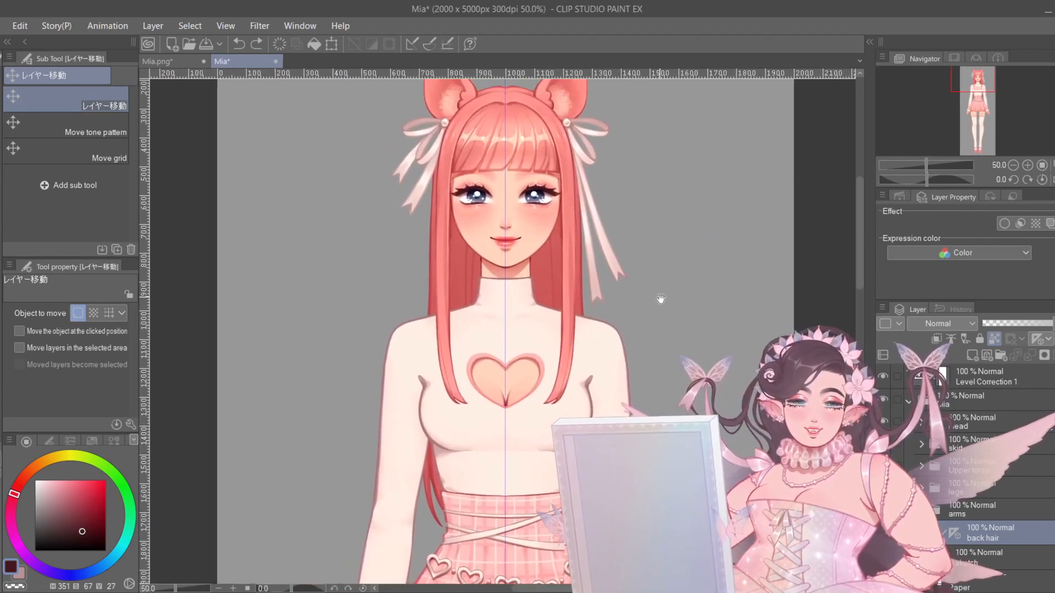
scroll(661, 299, down, 2)
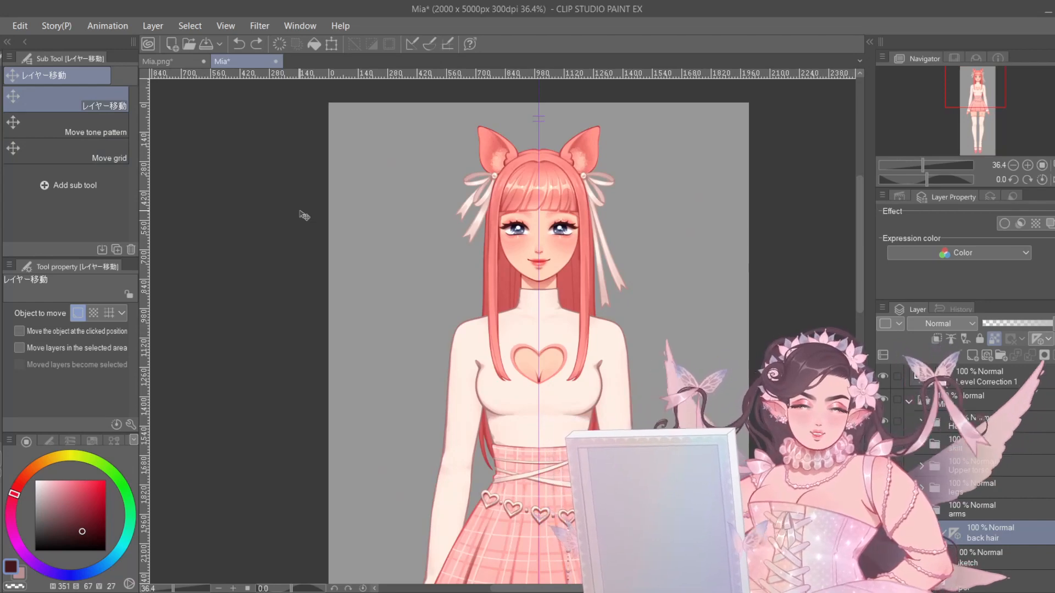
scroll(328, 224, down, 1)
drag(377, 308, 431, 273)
scroll(360, 240, down, 1)
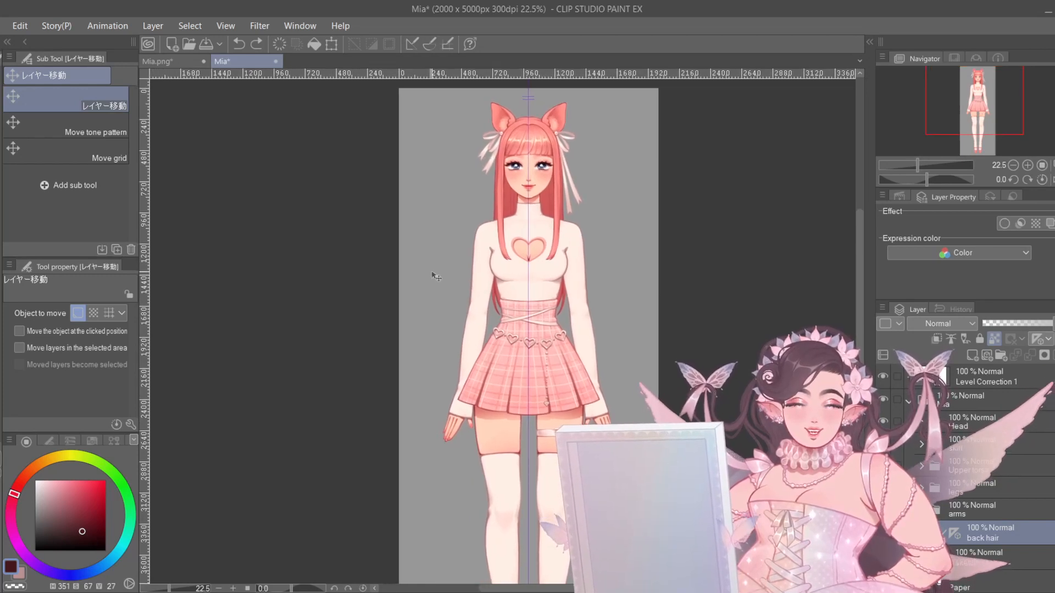
scroll(625, 244, down, 1)
drag(682, 324, 671, 299)
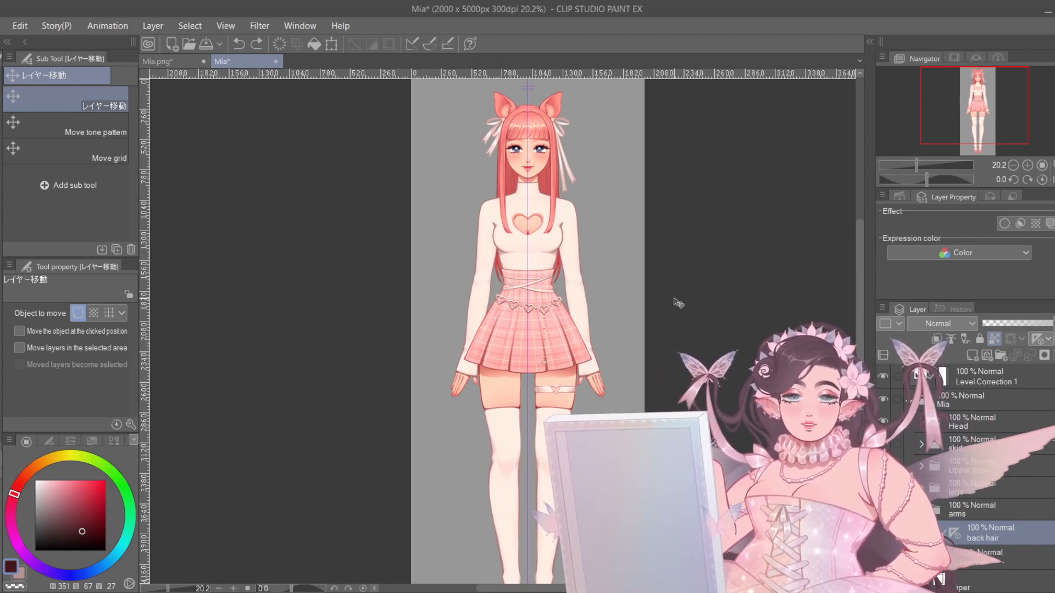
scroll(677, 302, down, 1)
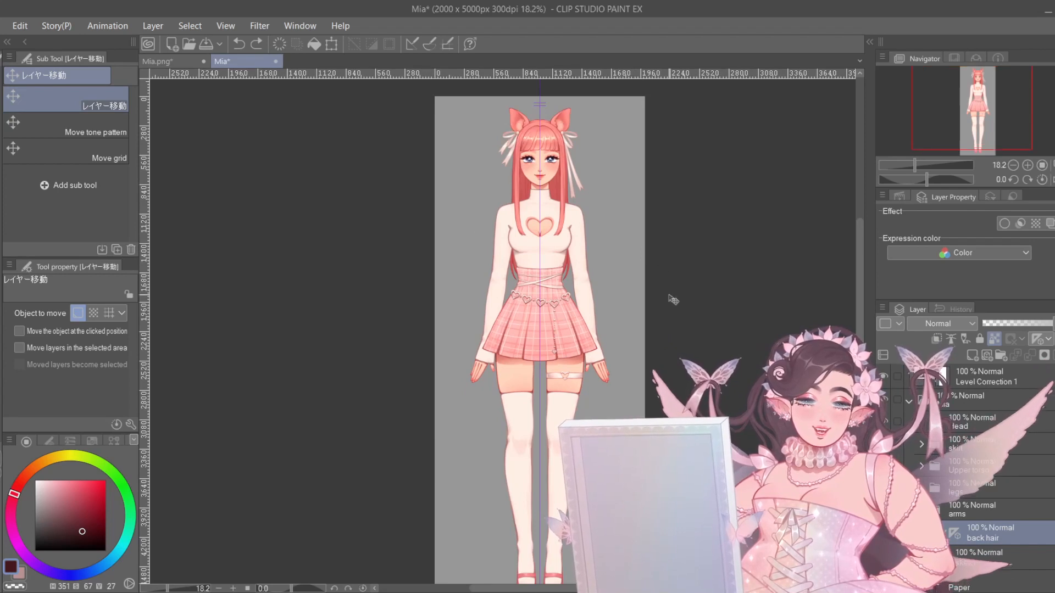
drag(673, 340, 689, 321)
scroll(658, 297, down, 1)
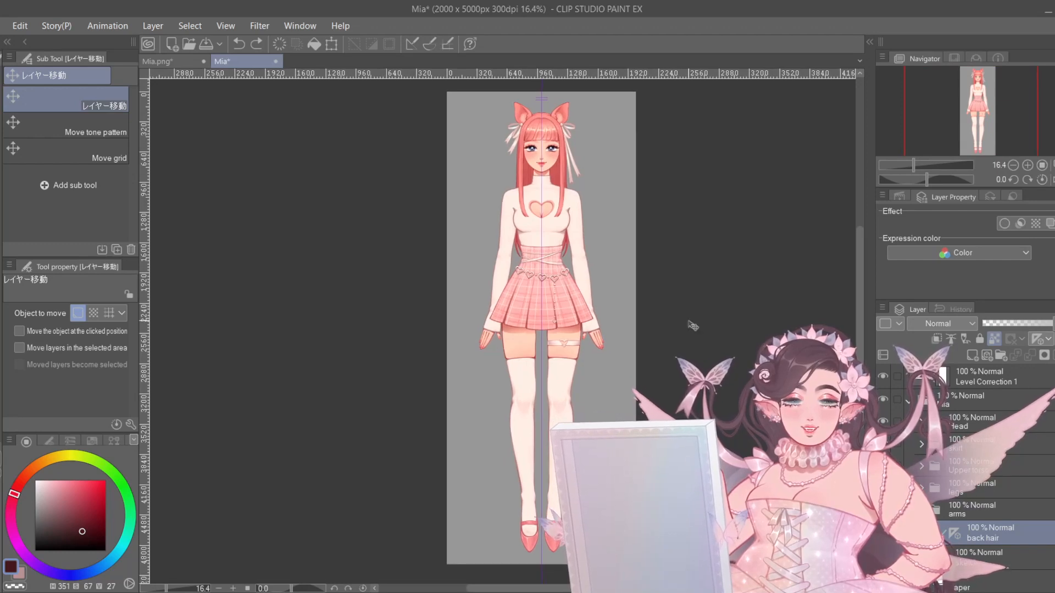